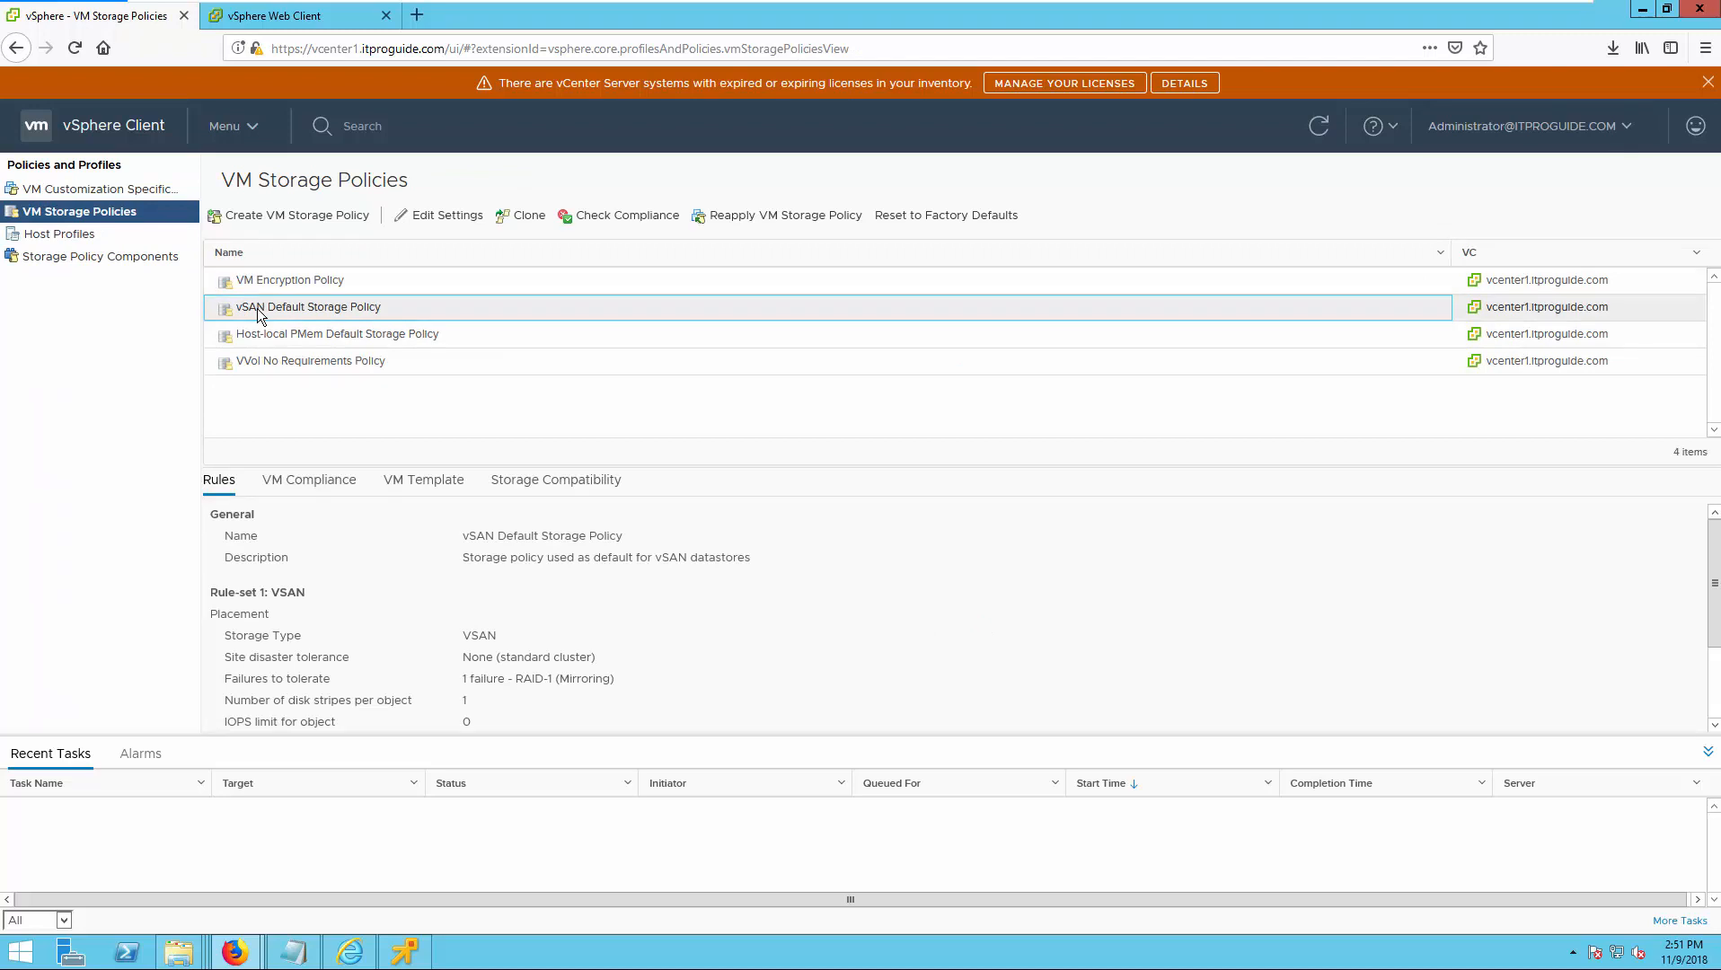
Review the placement rules of the vSAN Default Storage Policy, including storage type and site disaster tolerance.
scroll(603, 578, "down", 3)
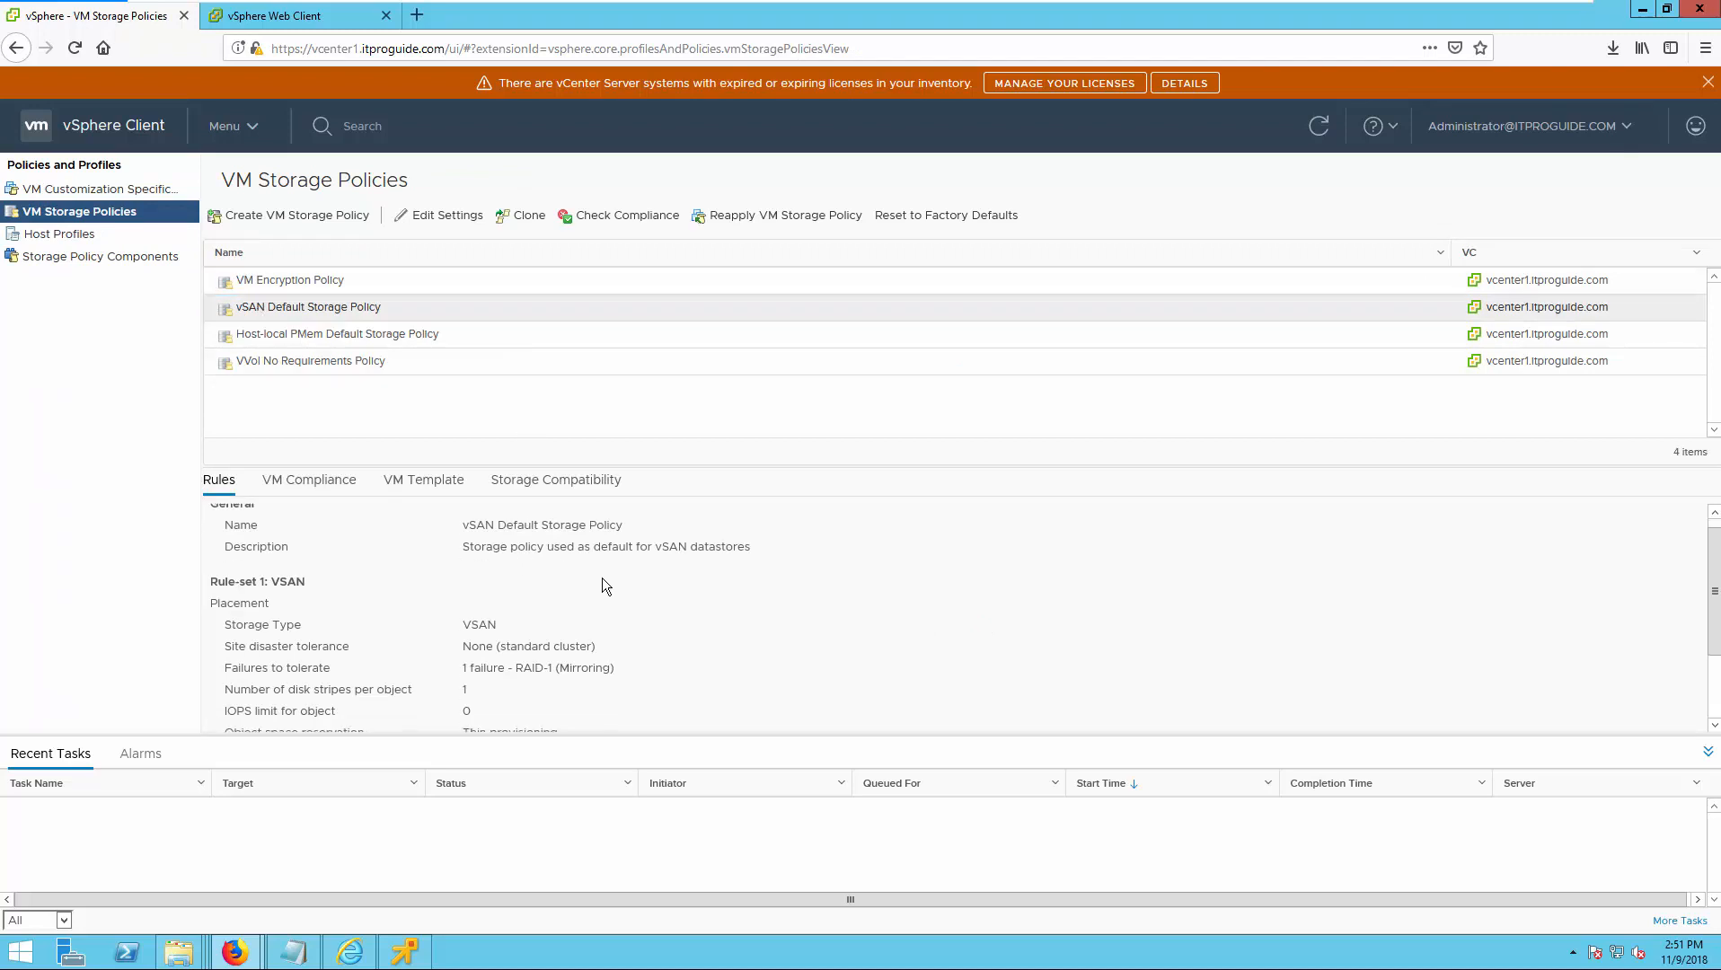
scroll(327, 564, "up", 2)
scroll(327, 564, "up", 1)
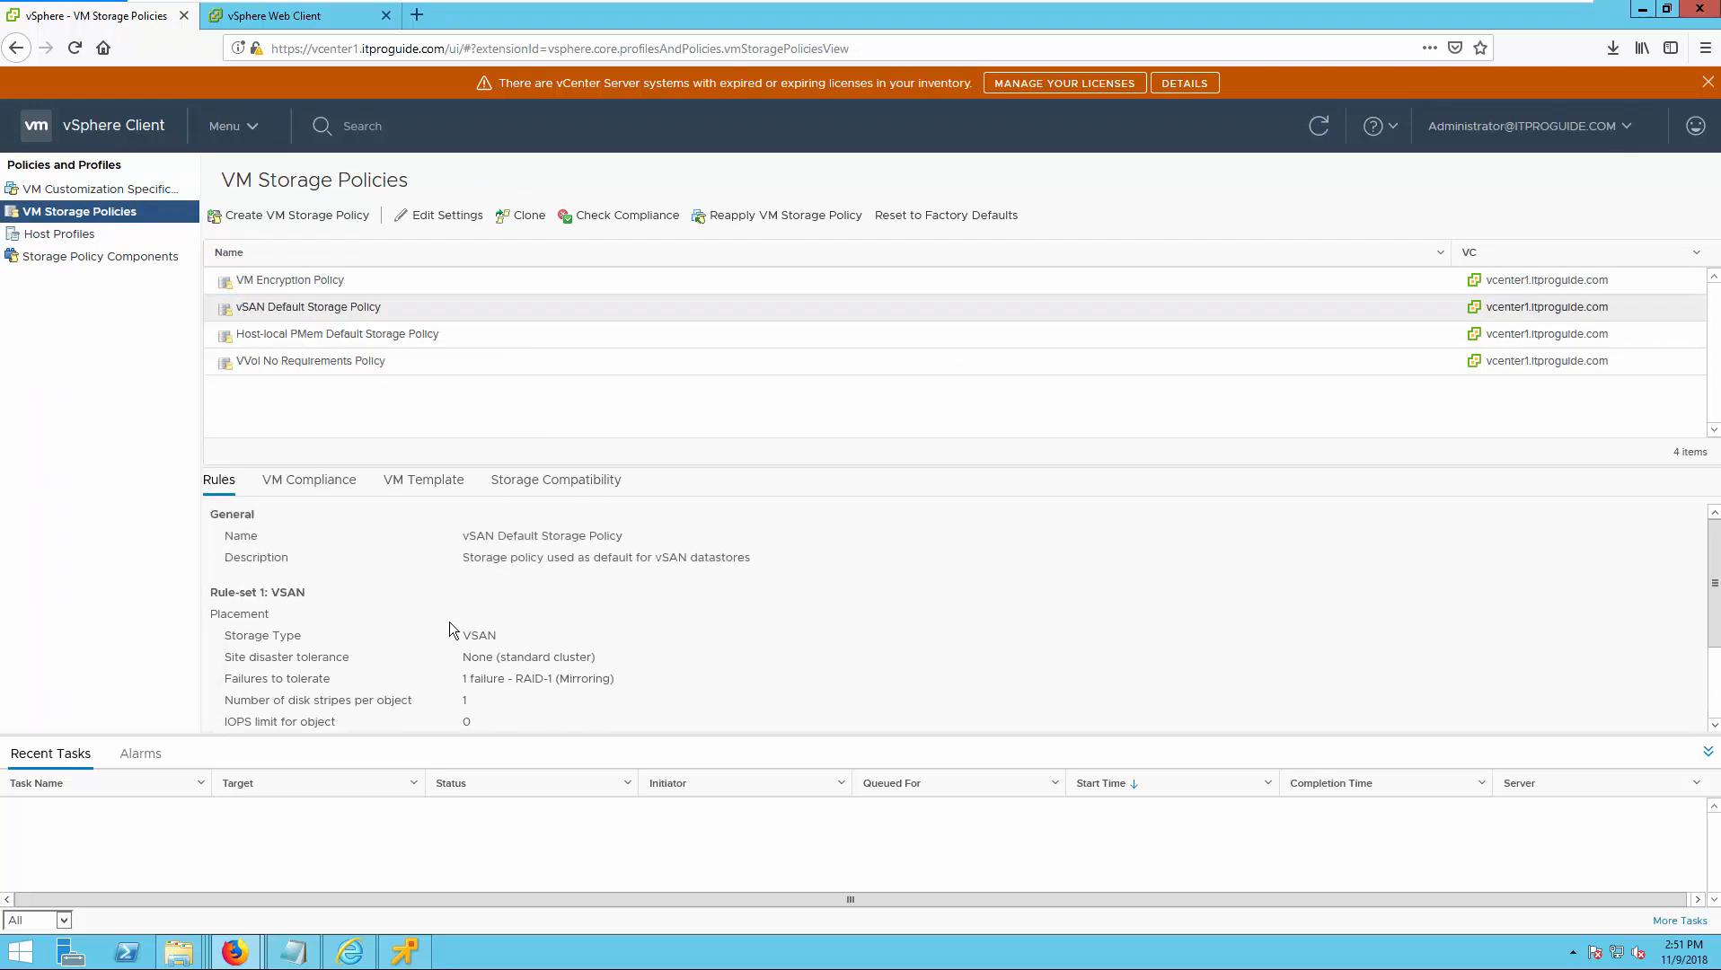
scroll(476, 634, "down", 2)
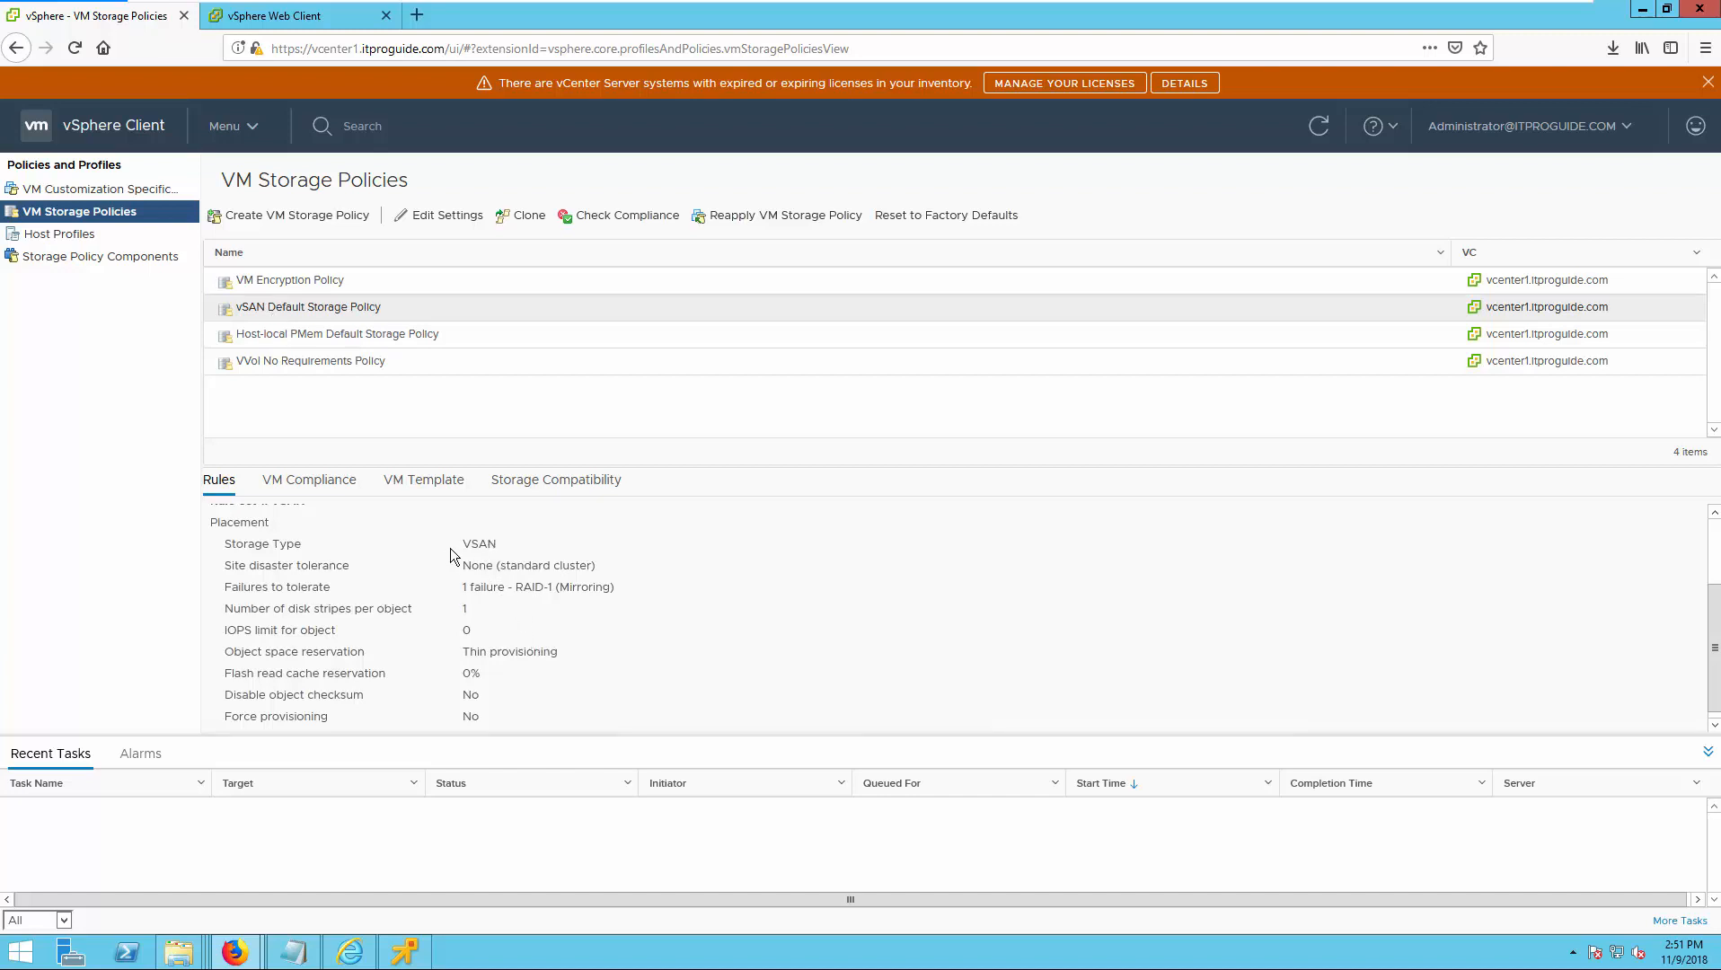
left_click_drag(460, 545, 500, 546)
left_click(472, 571)
left_click_drag(464, 567, 602, 569)
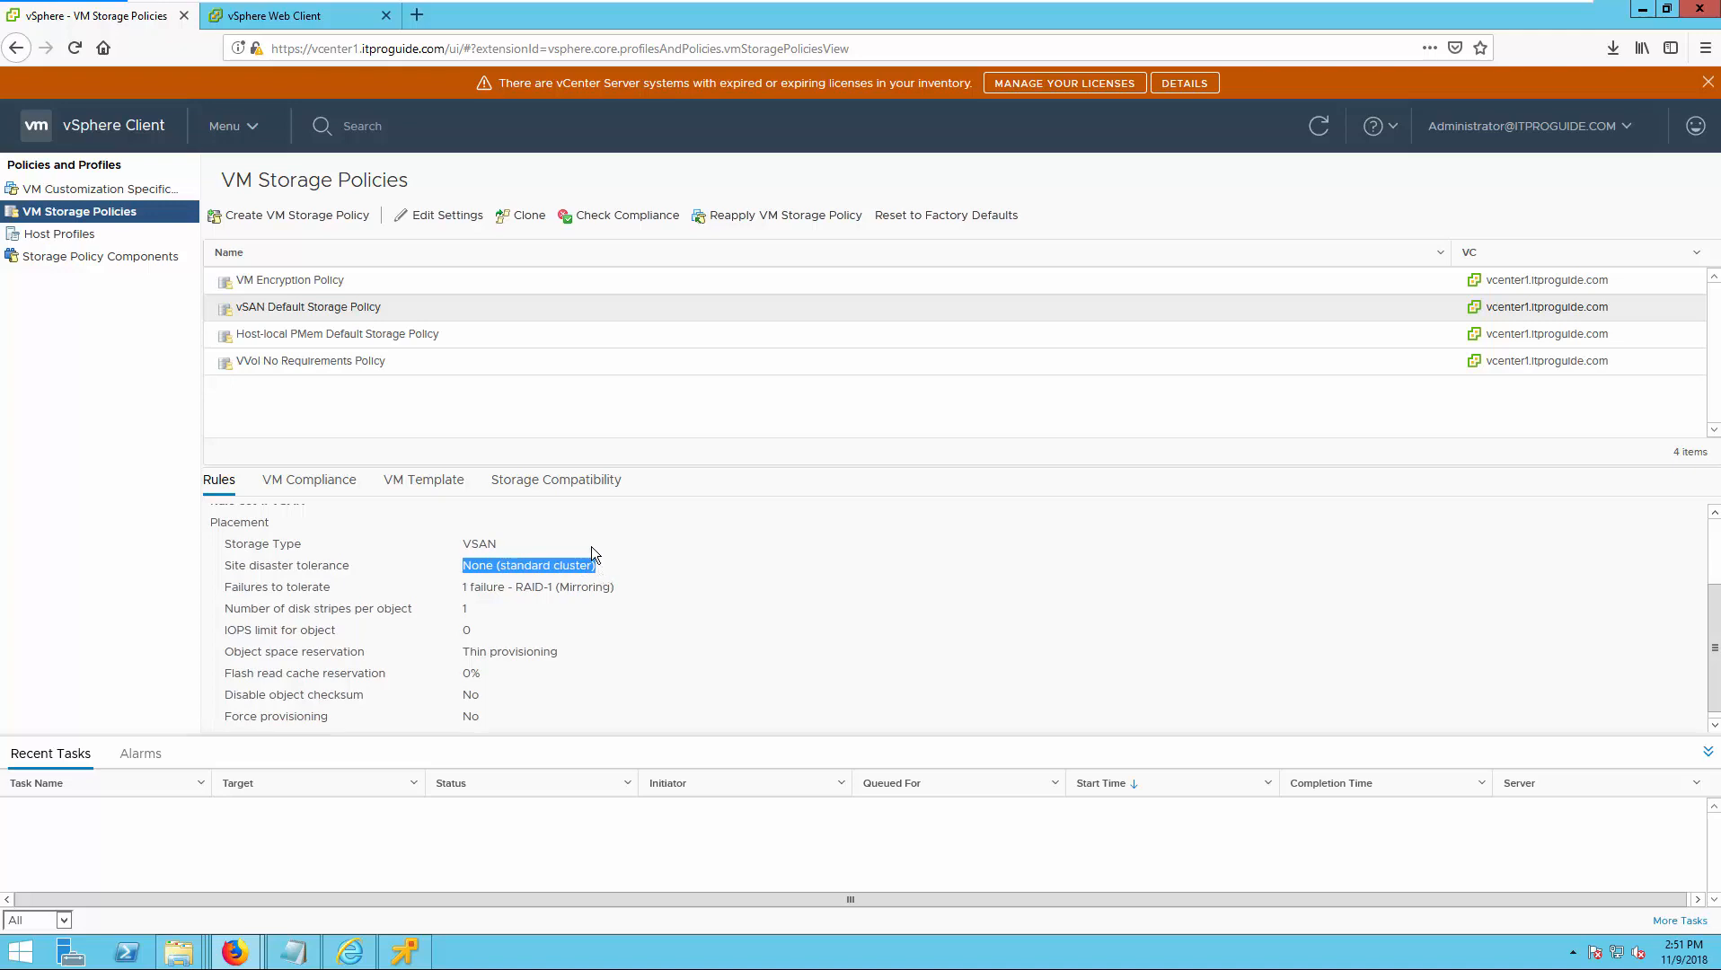
Open the vSAN Default Storage Policy for editing and proceed to the availability settings of its vSAN rules.
left_click(442, 217)
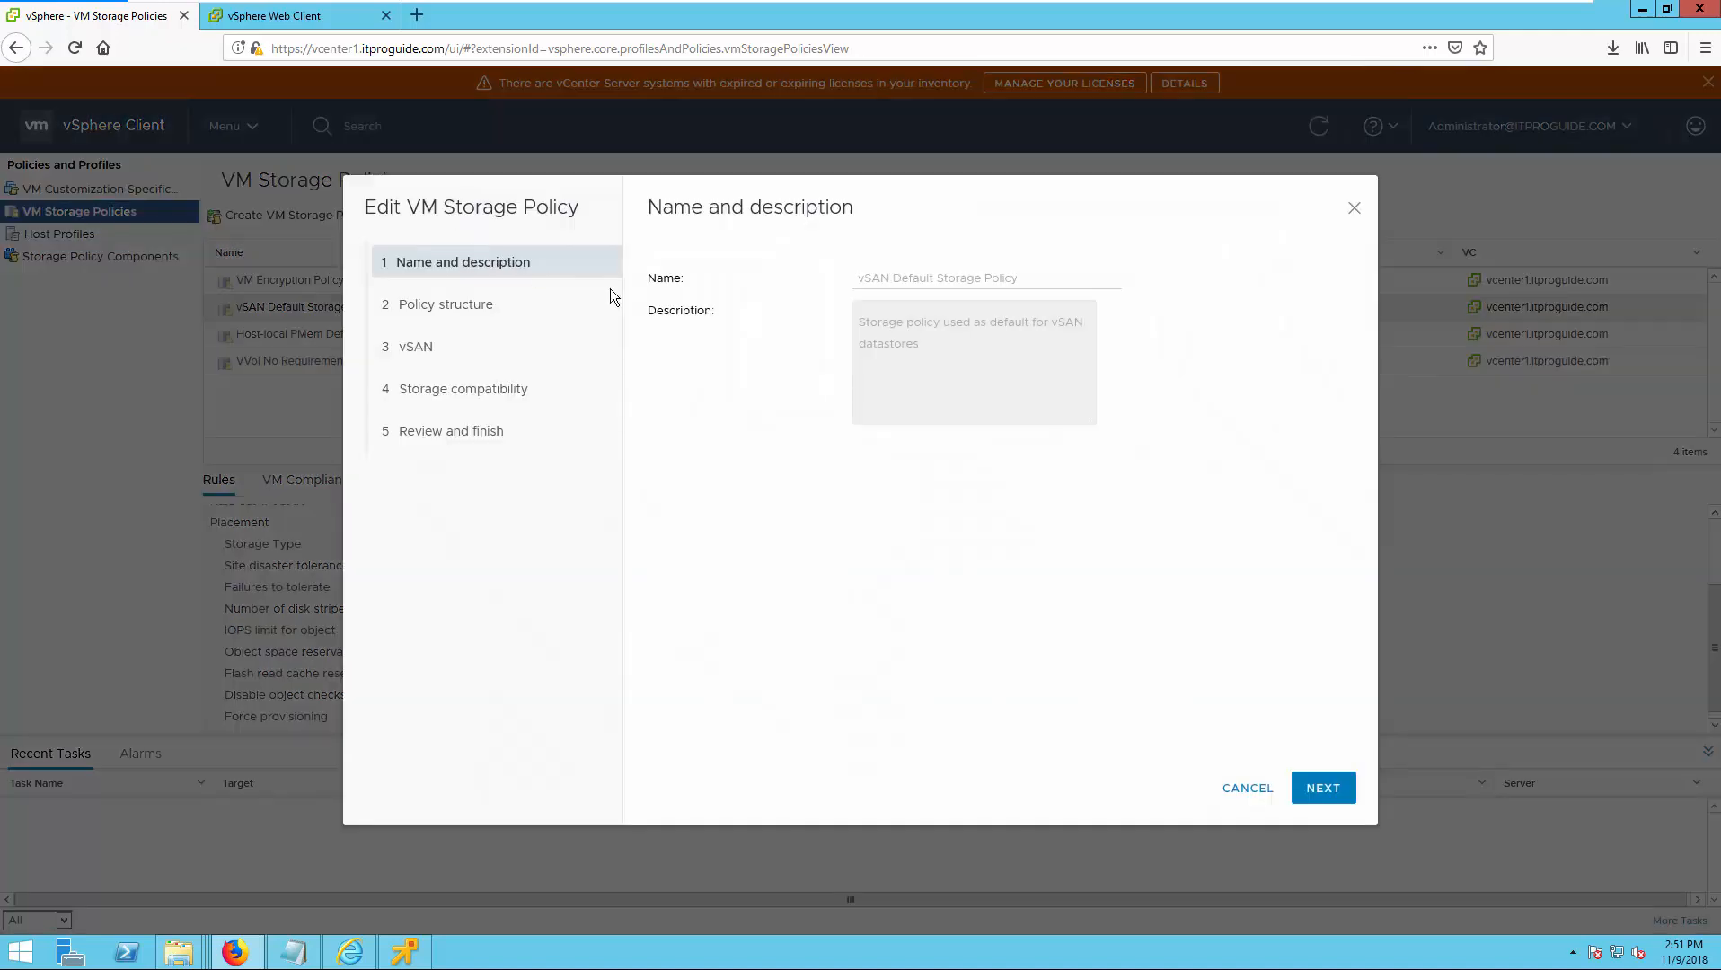
left_click(1323, 787)
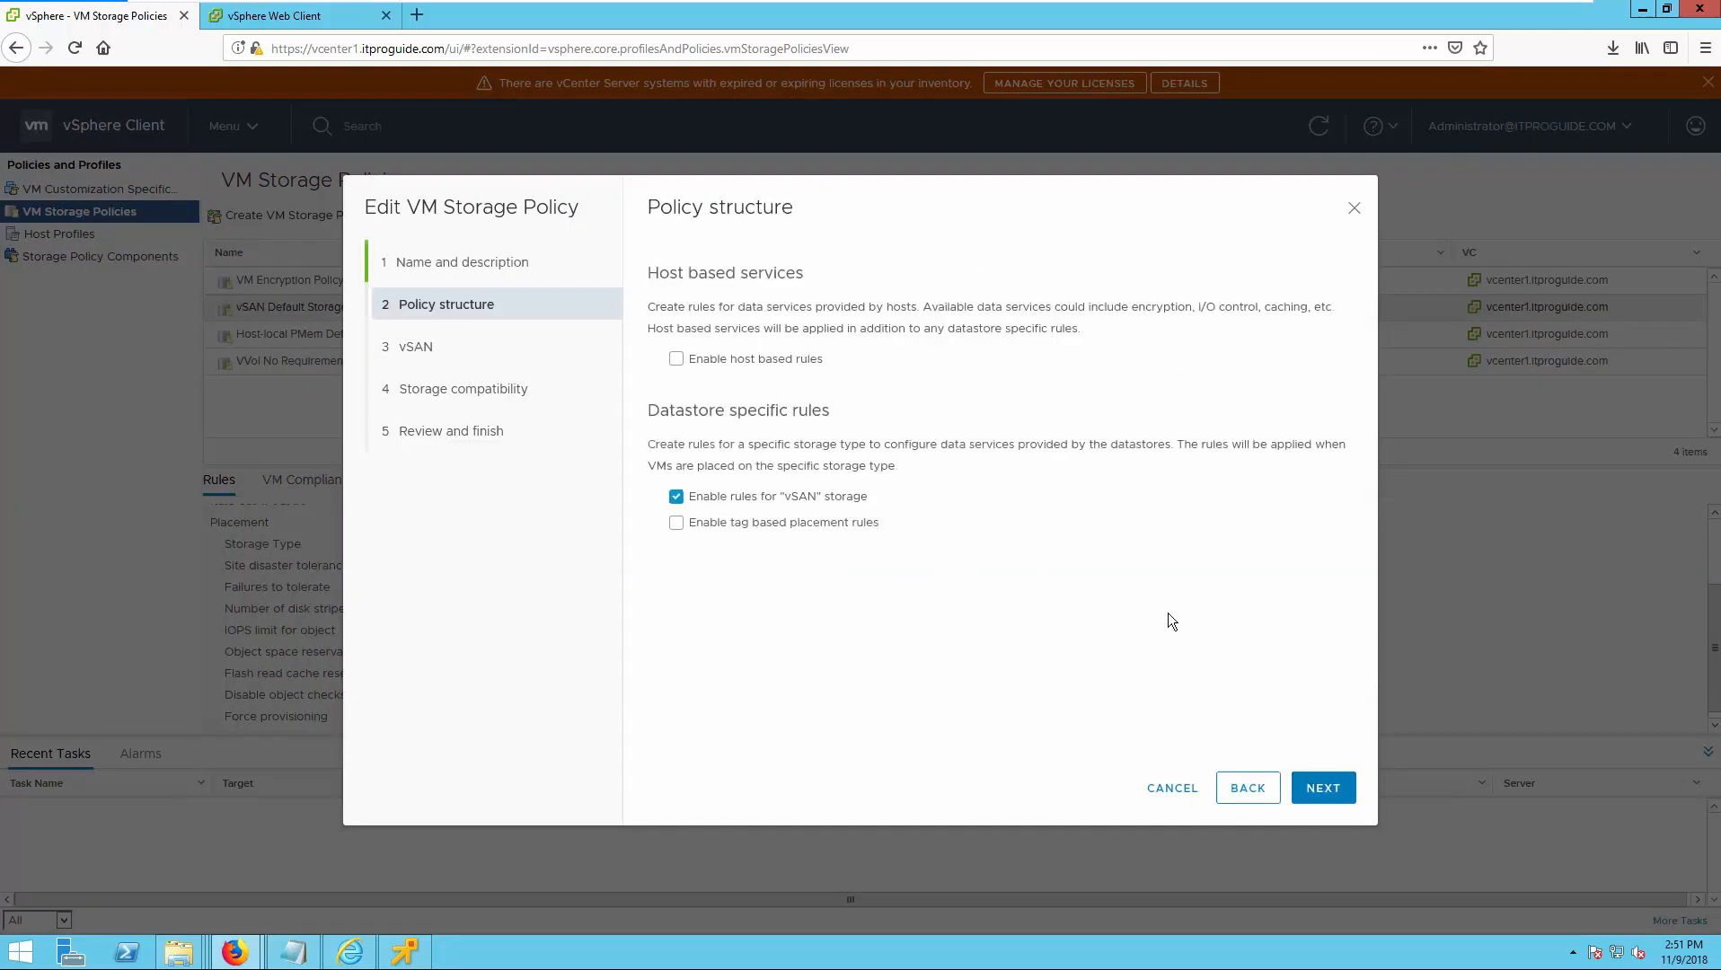
left_click(1337, 790)
left_click(989, 286)
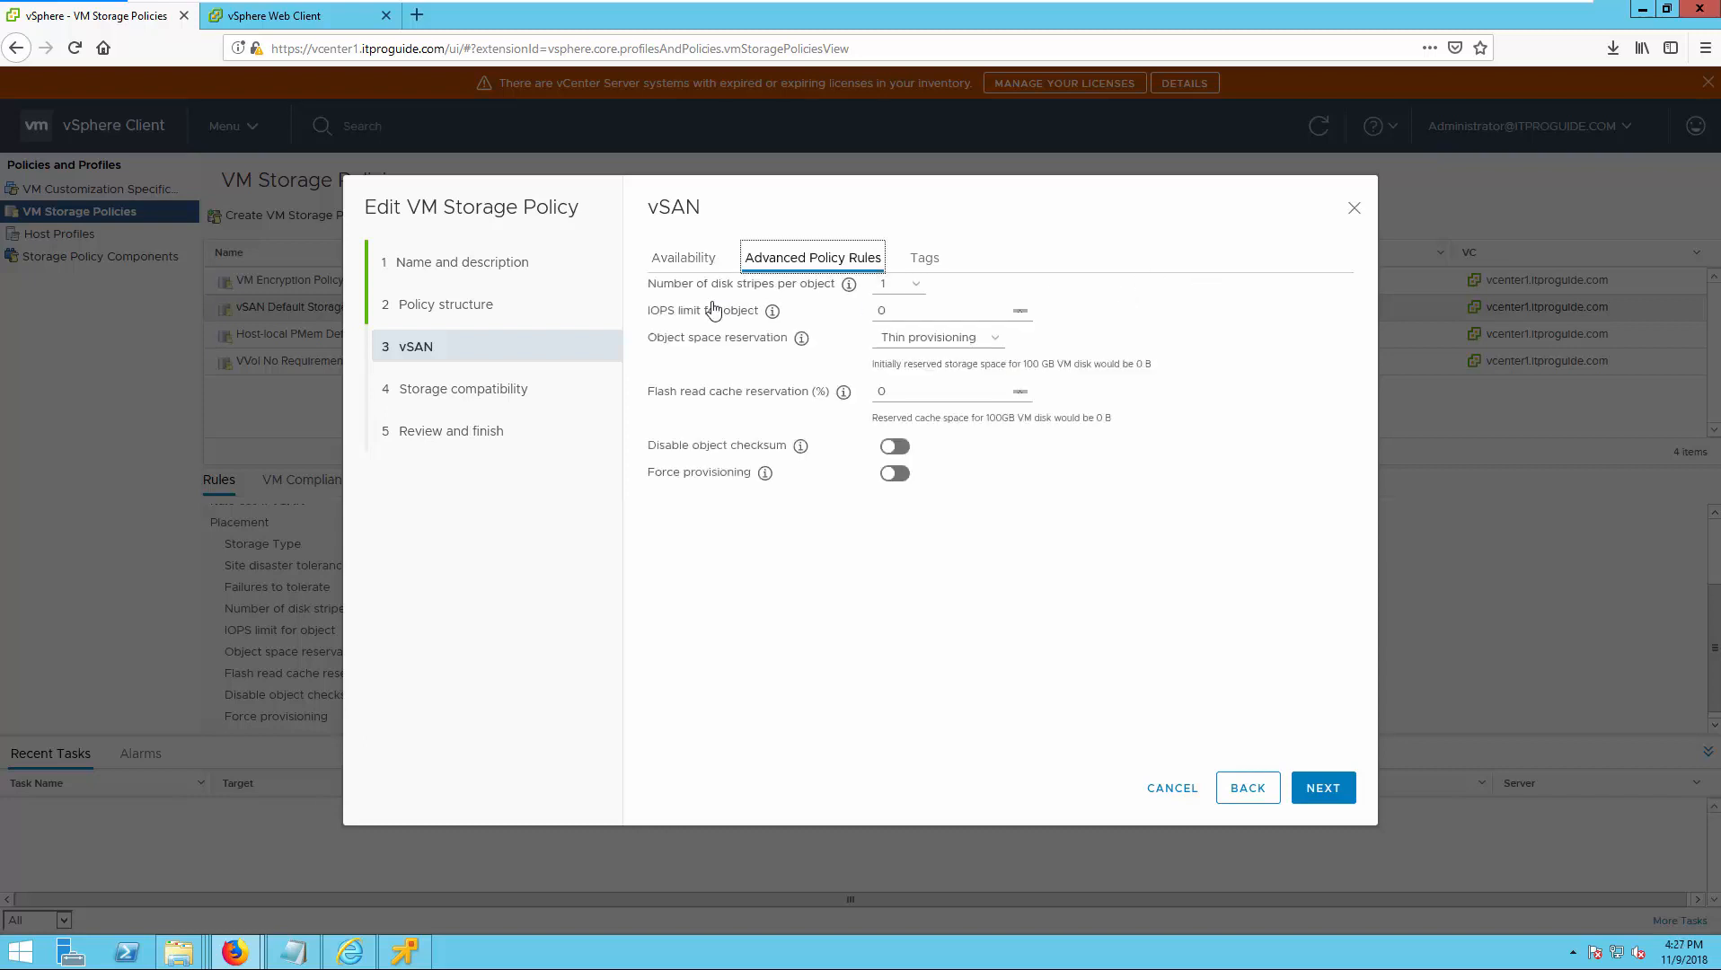
left_click(685, 263)
Try failures to tolerate with No data redundancy and with 1 failure - RAID-1 (Mirroring) to compare consumed storage space.
left_click(910, 314)
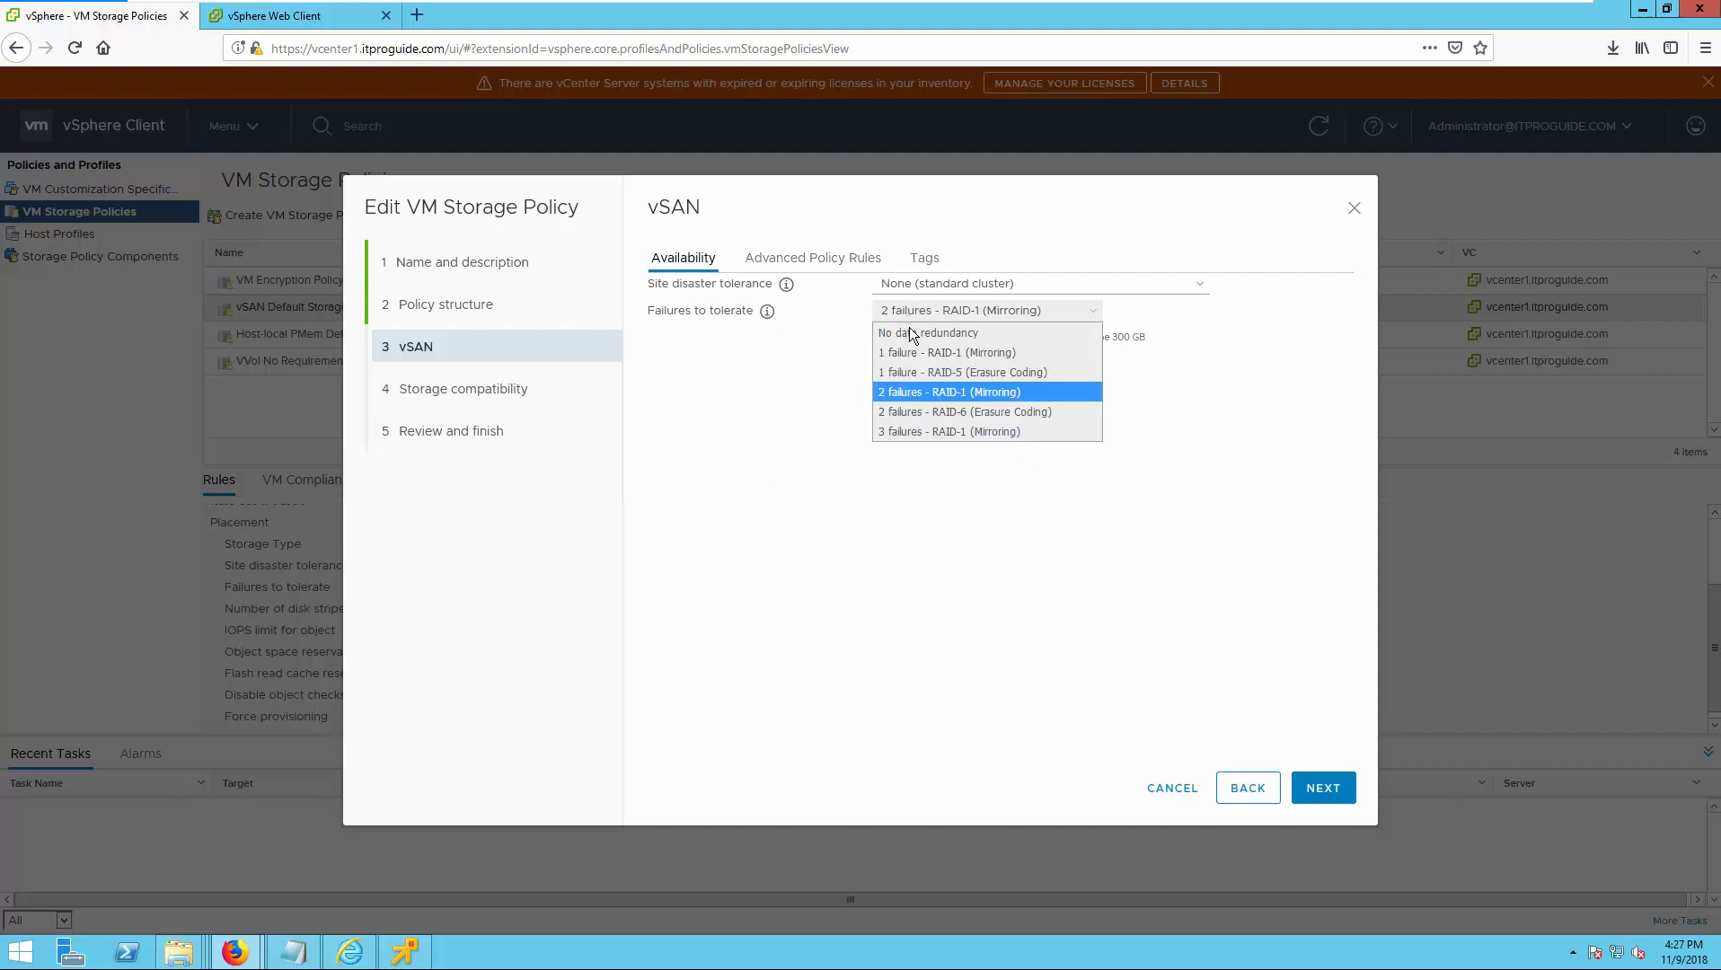
left_click(909, 331)
left_click(920, 316)
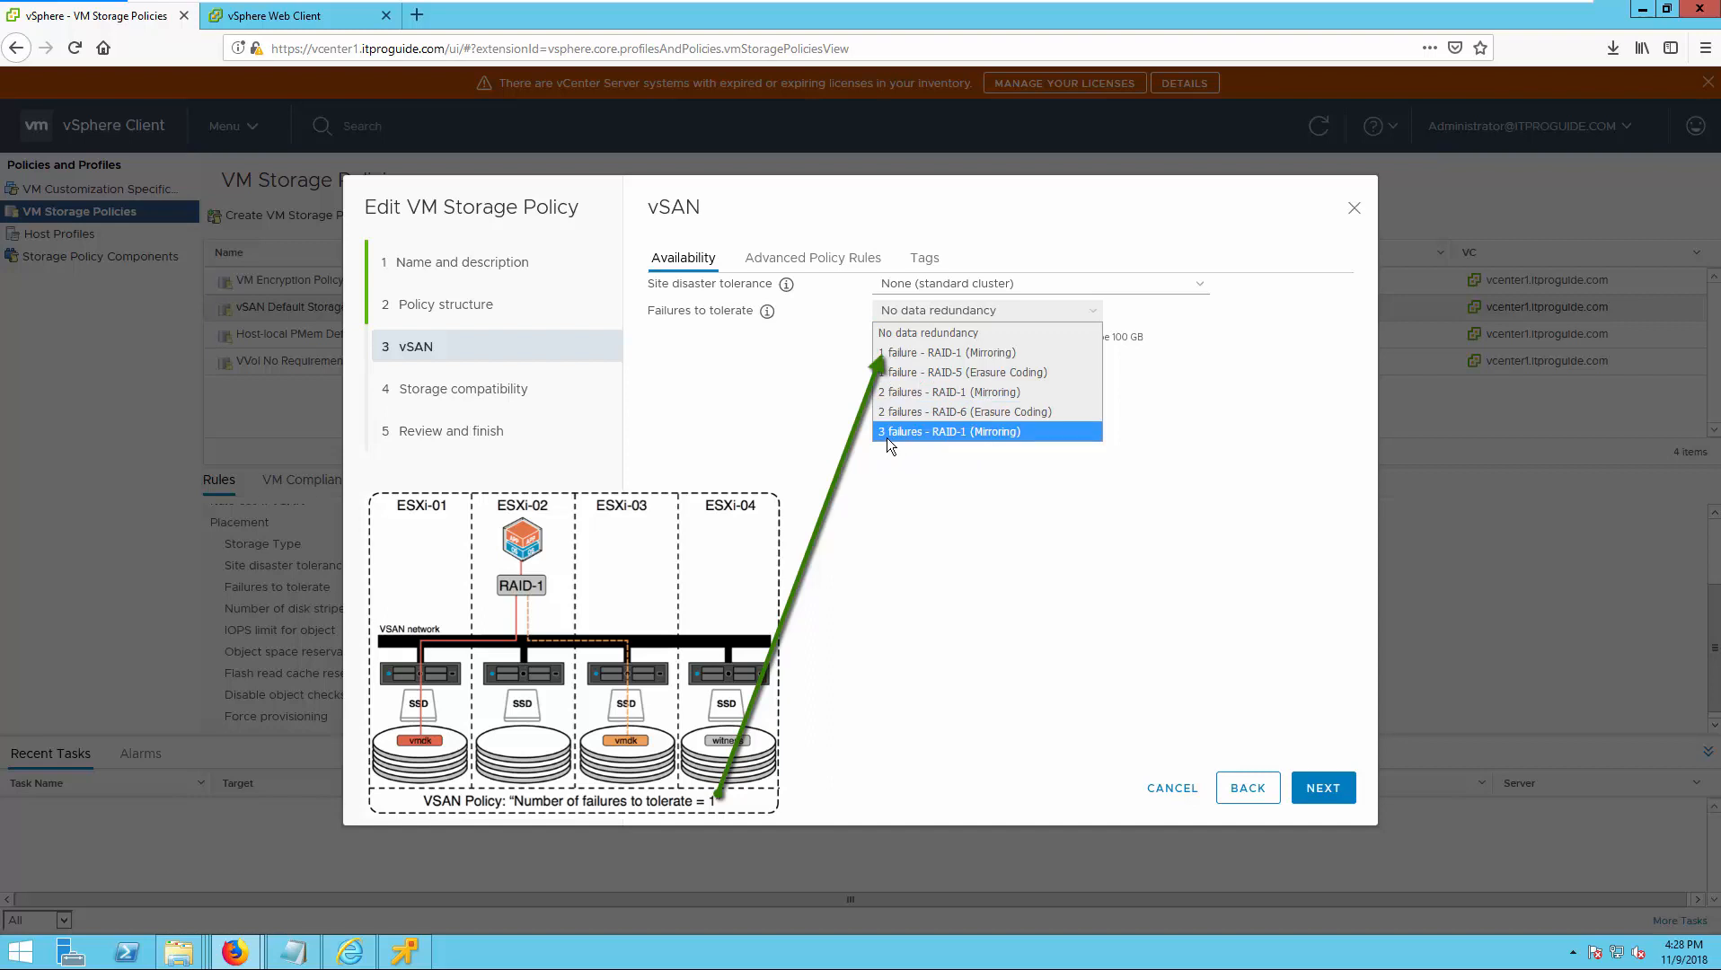
left_click(968, 353)
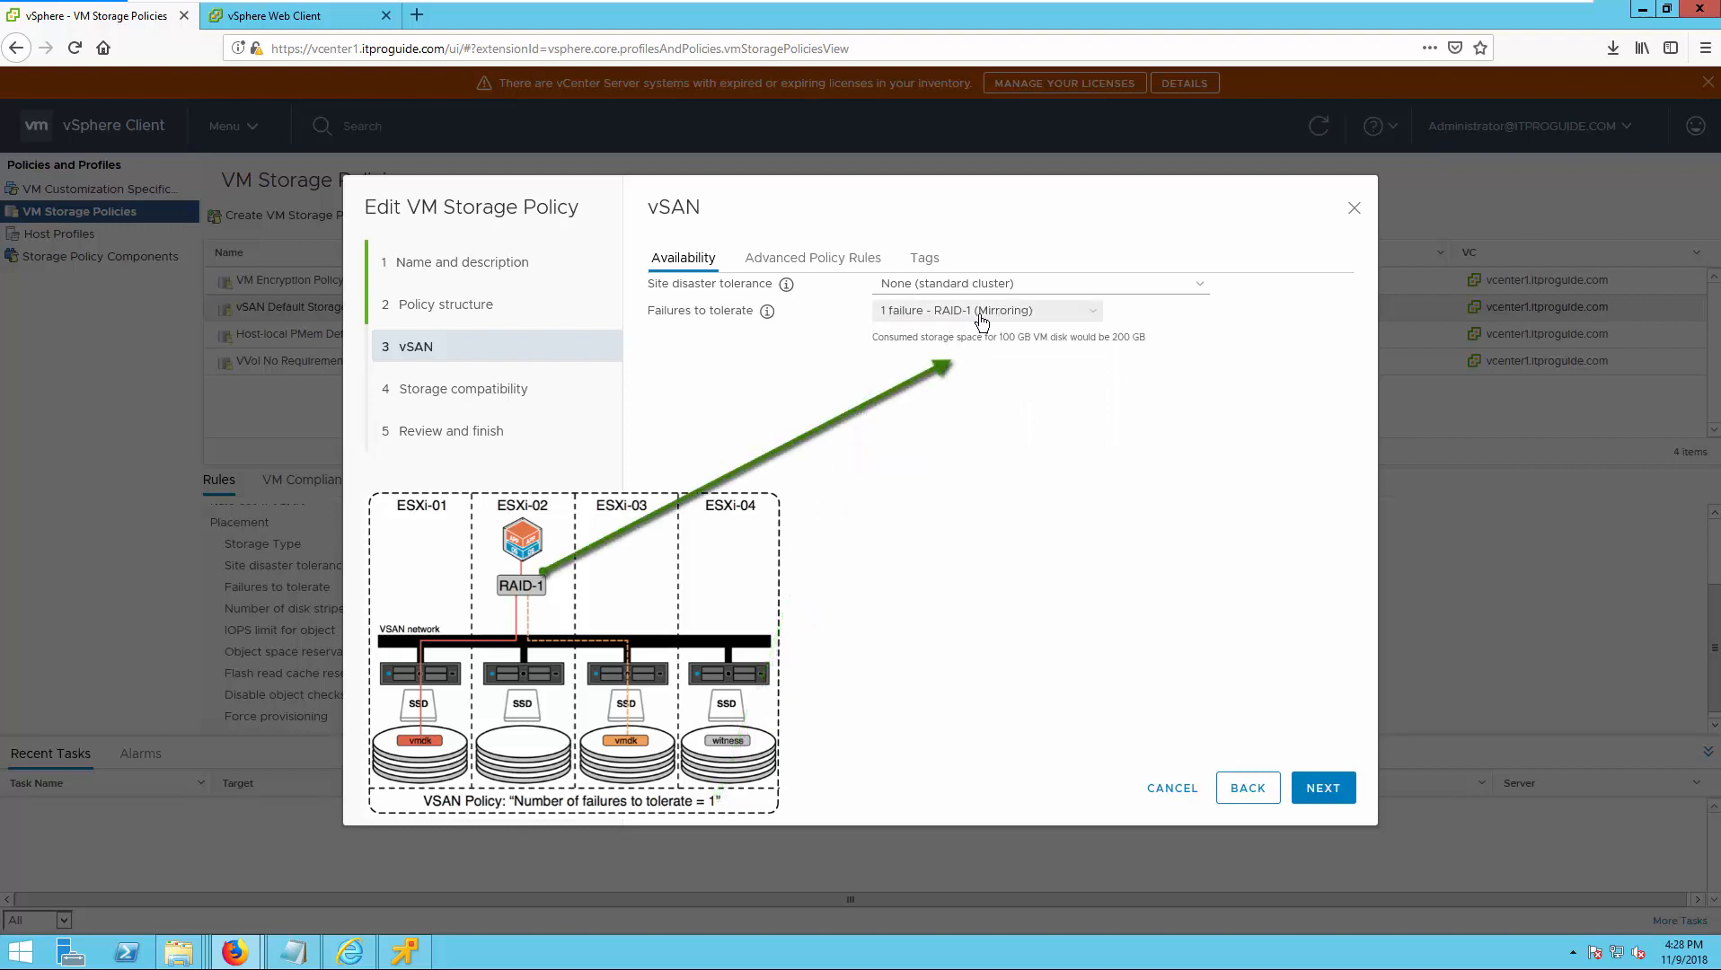
left_click(995, 321)
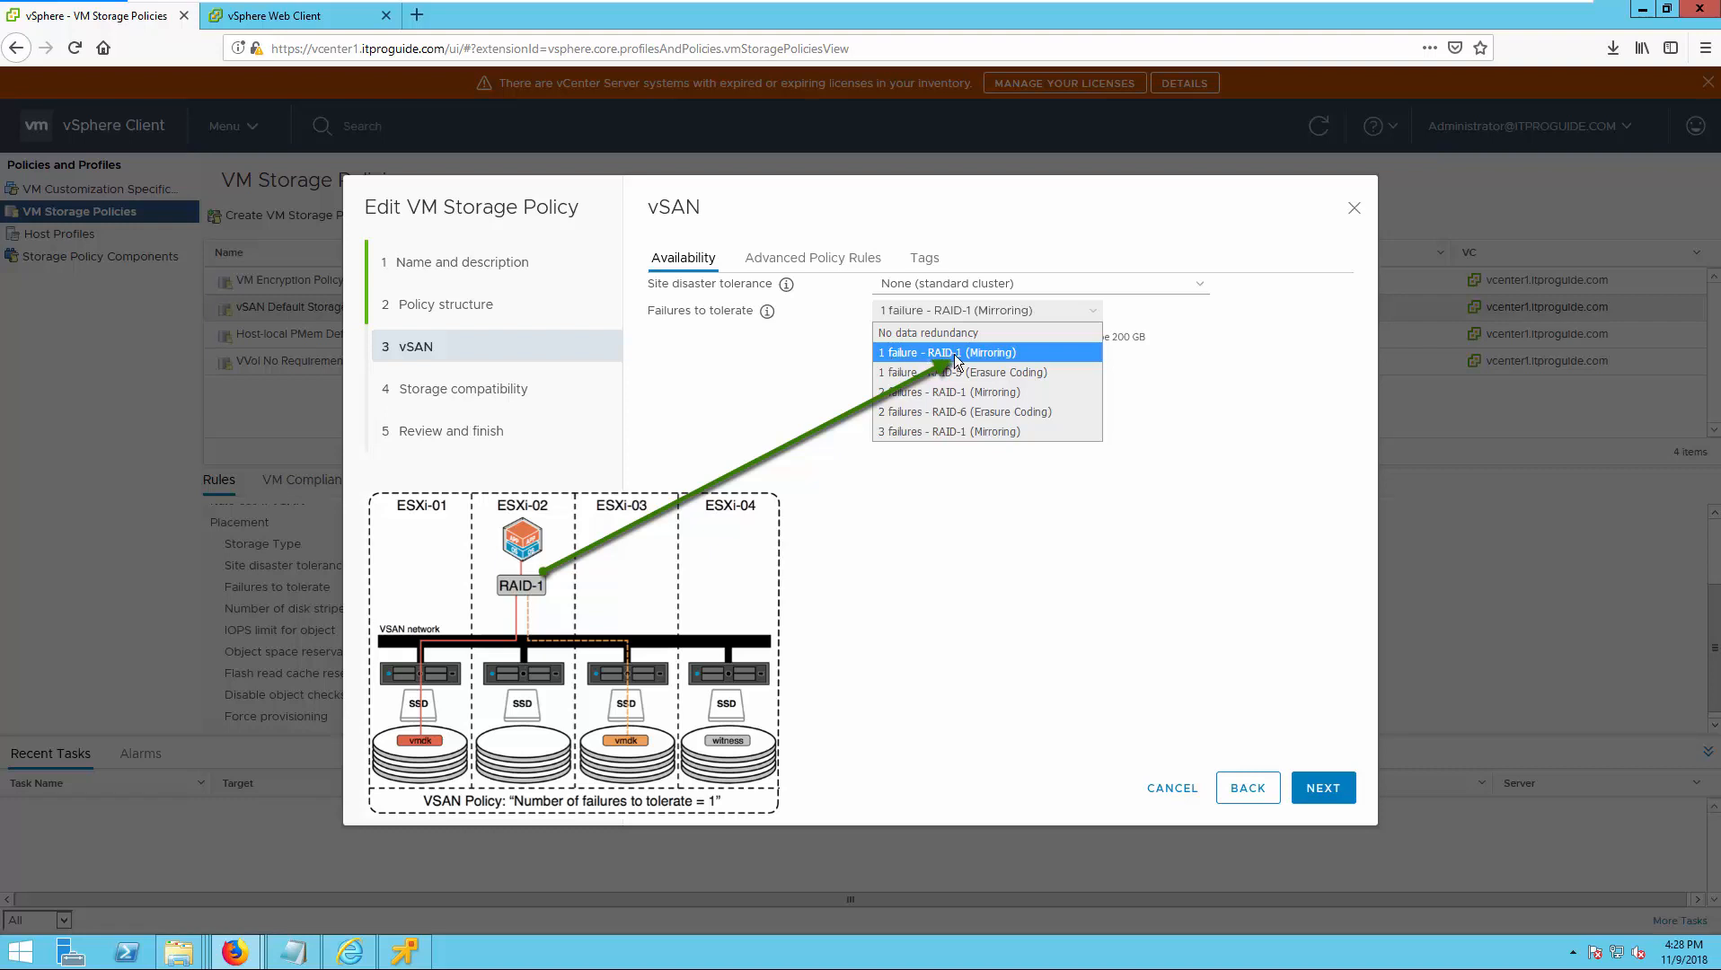
left_click(955, 355)
Try failures to tolerate with 1 failure - RAID-5 (Erasure Coding) and with 3 failures - RAID-1 (Mirroring).
left_click(971, 313)
left_click(952, 373)
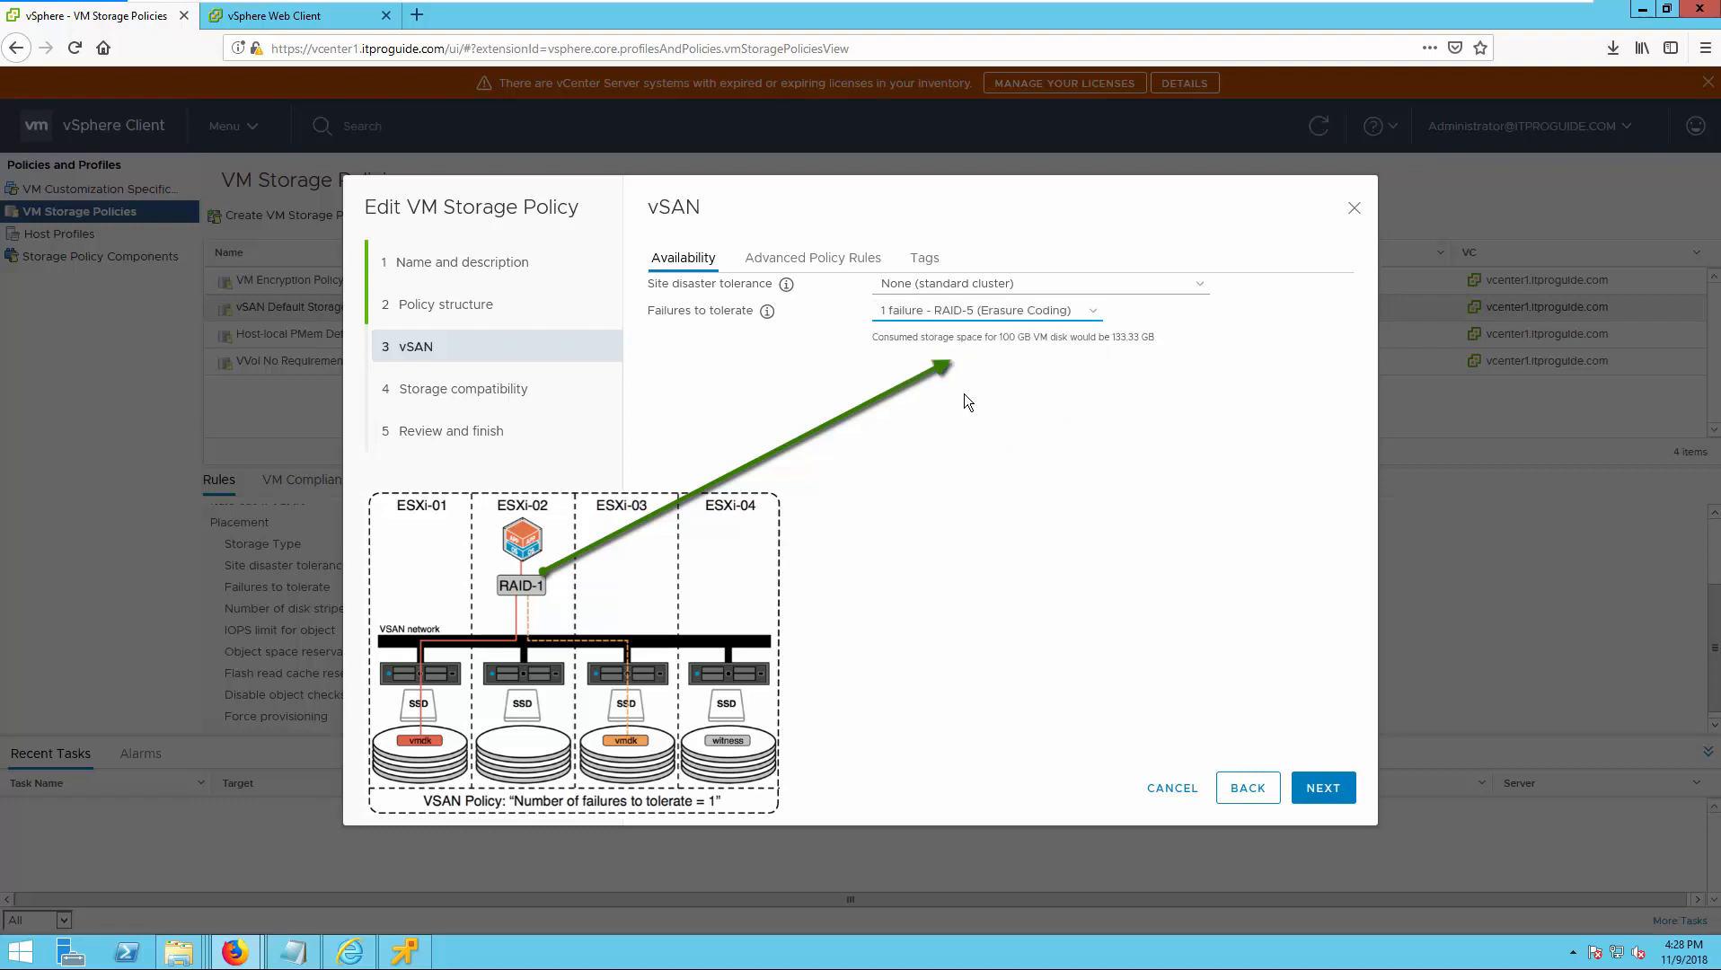
left_click(1003, 317)
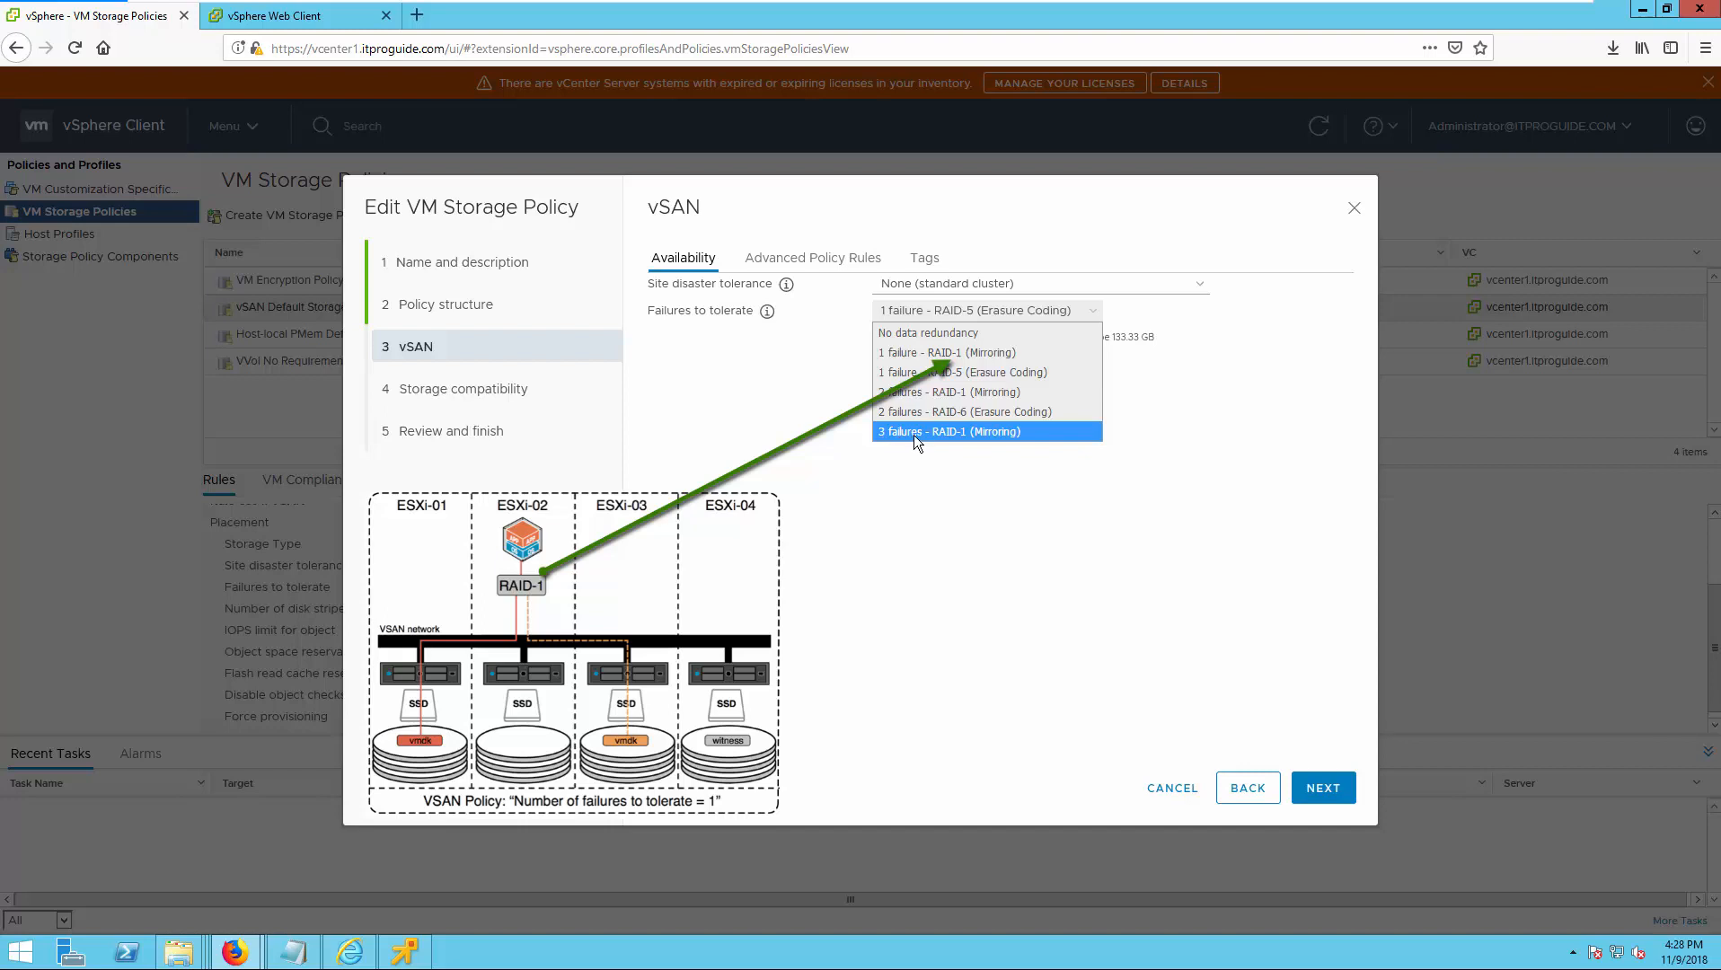
left_click(960, 437)
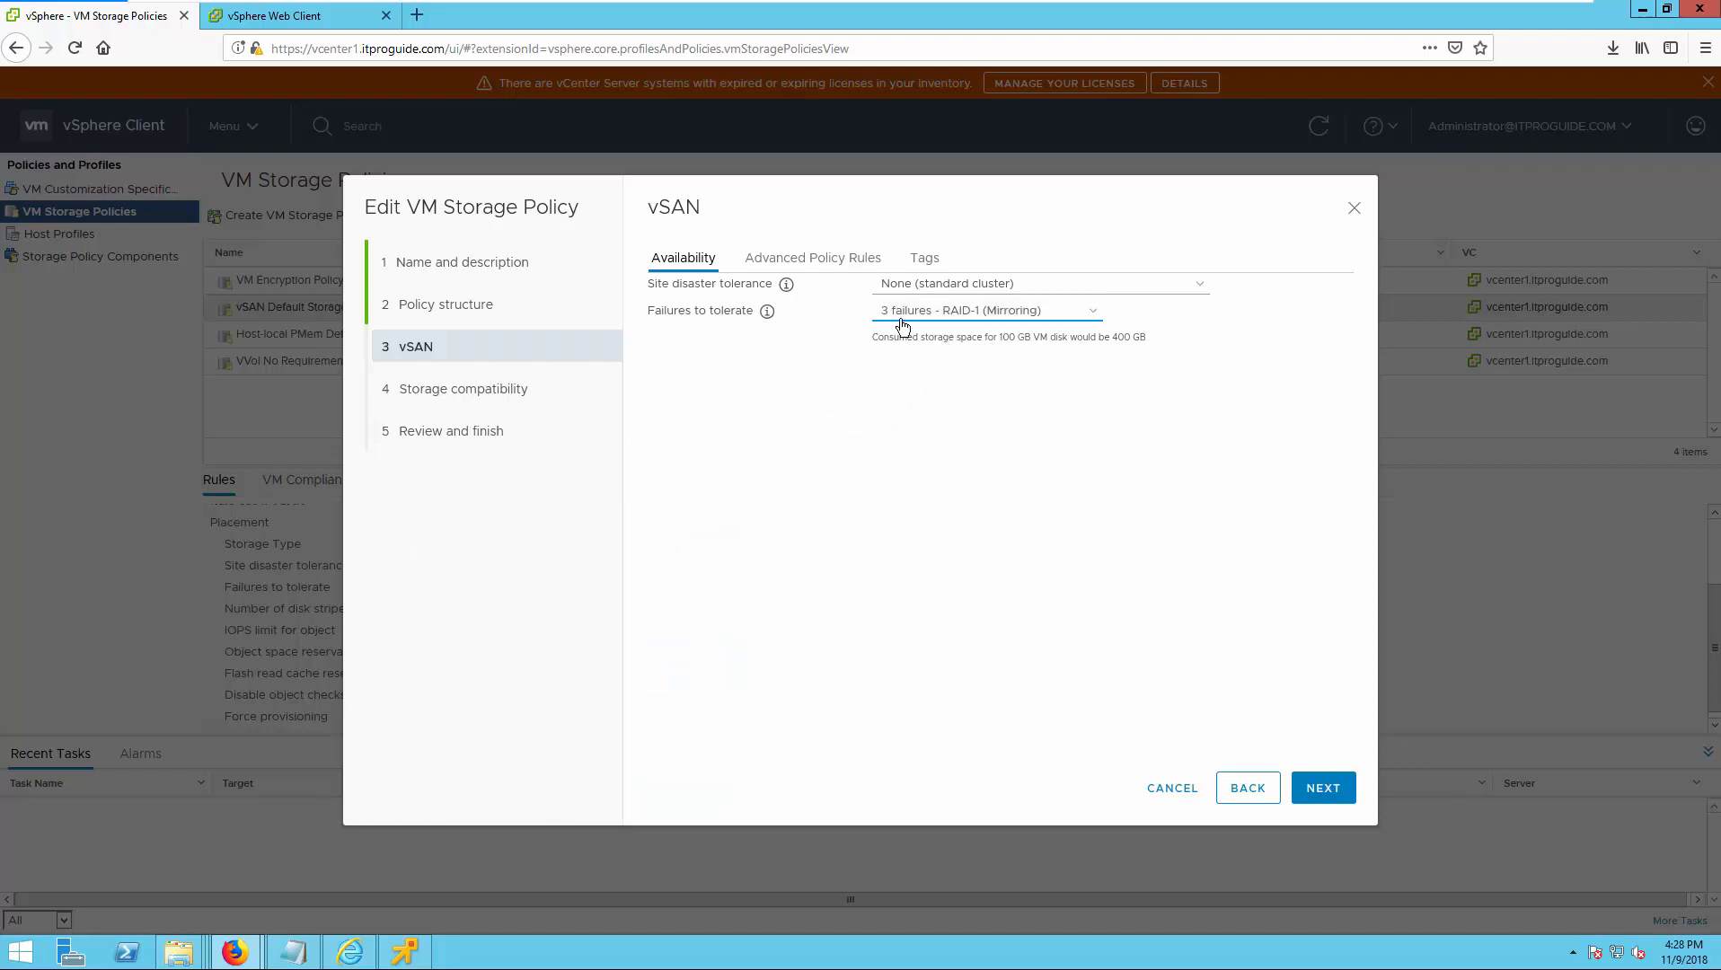
Compare the space consumed when tolerating 1 failure with RAID-1 (Mirroring) and with RAID-5 (Erasure Coding).
left_click(952, 314)
left_click(947, 353)
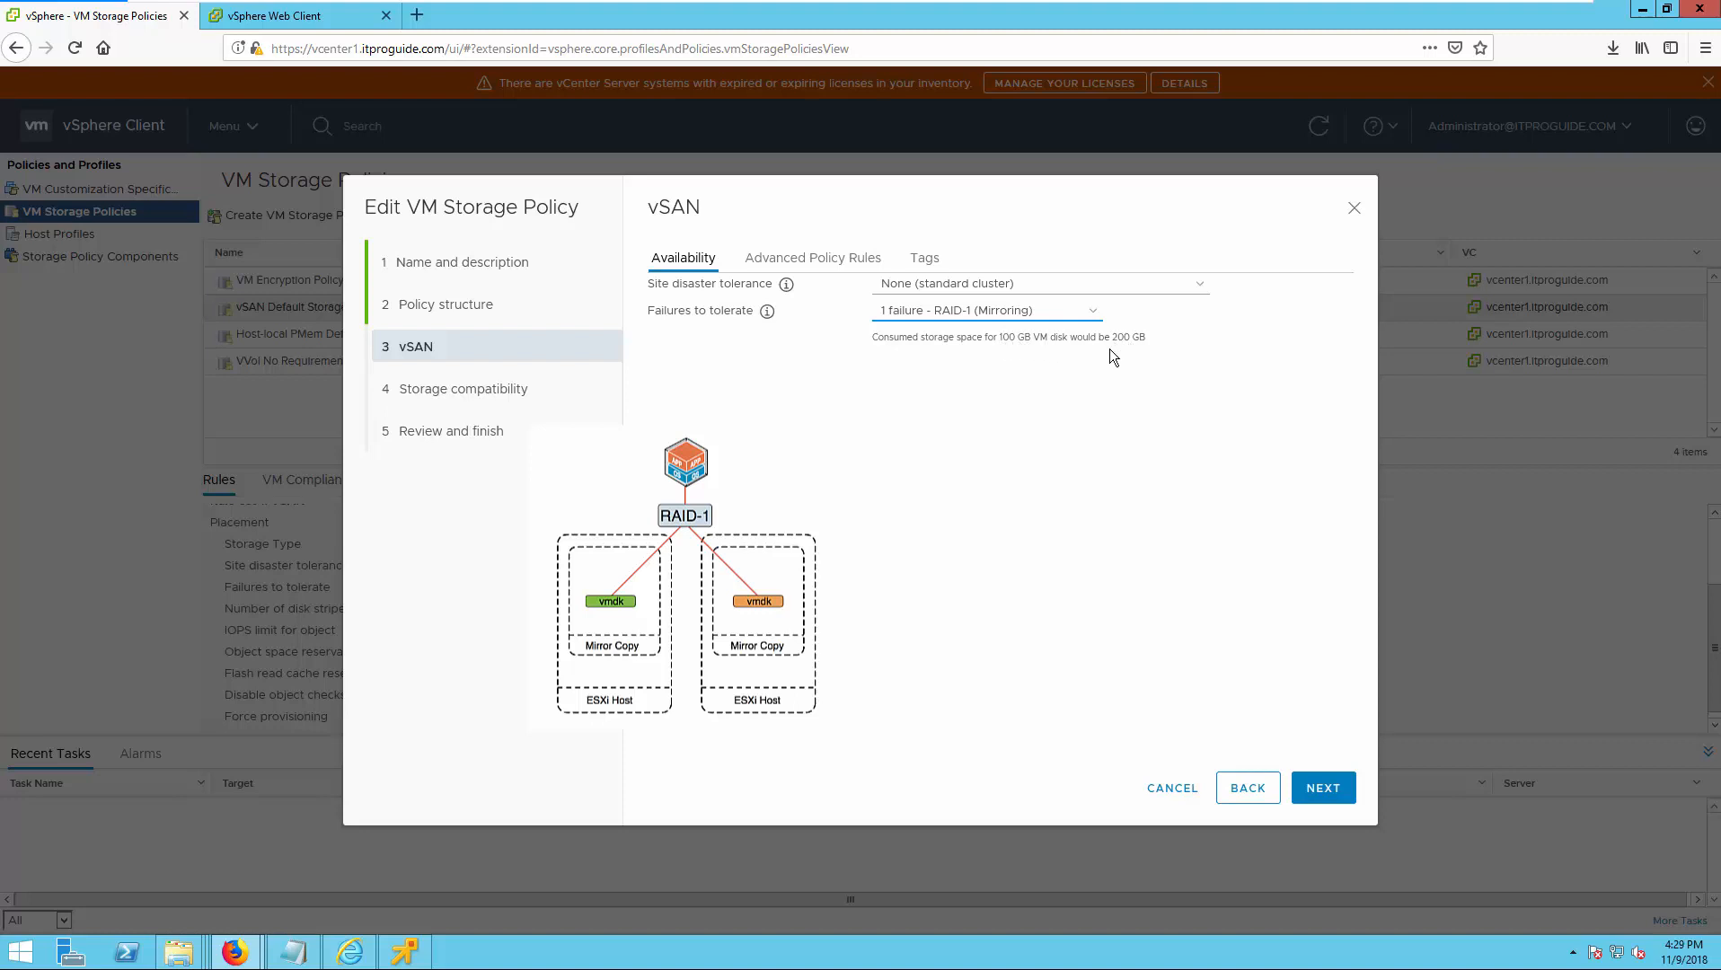
left_click(1033, 322)
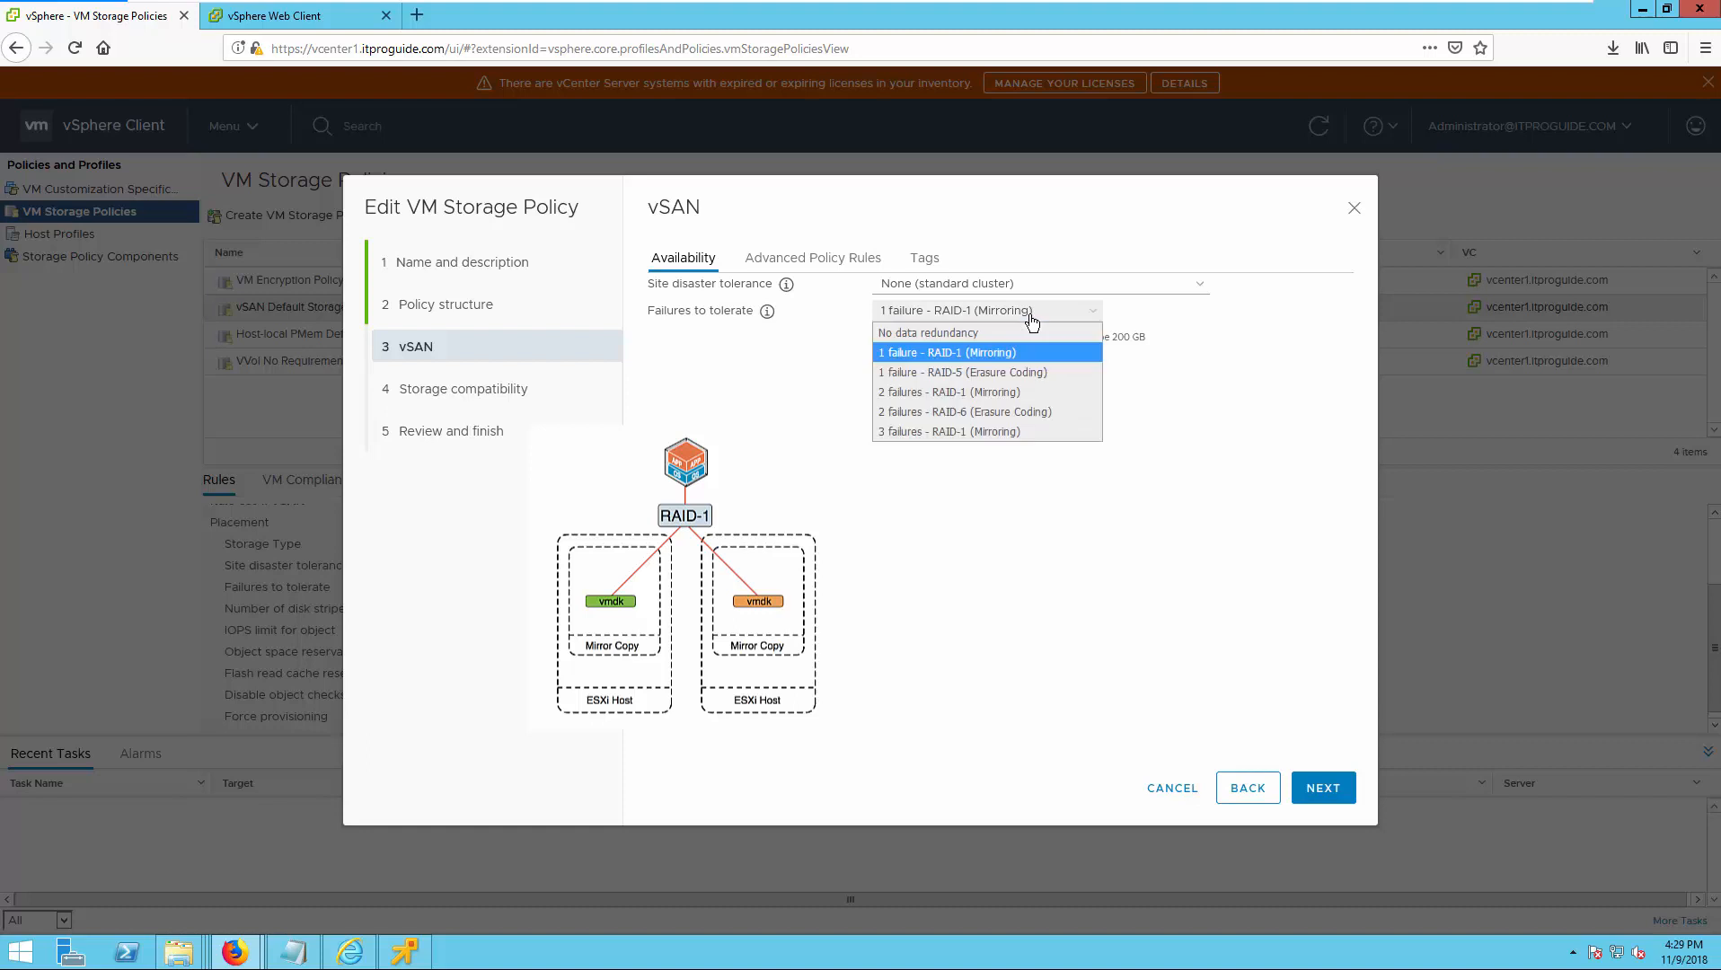
left_click(1017, 373)
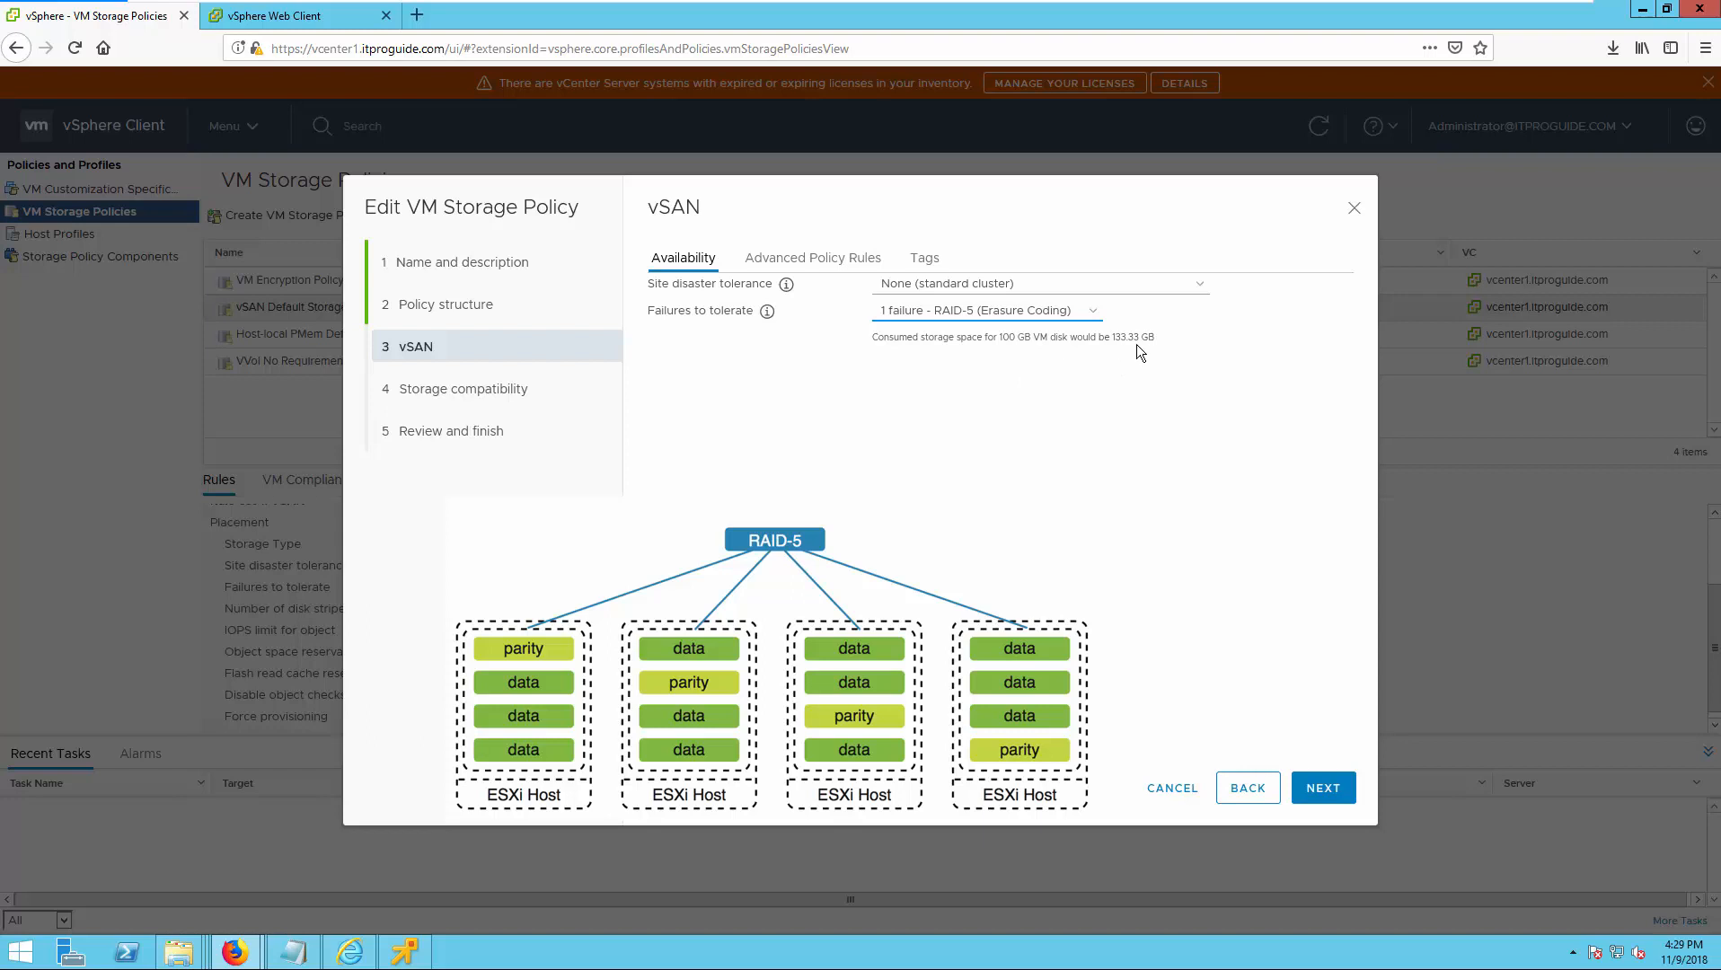
Compare 2 and 3 failures with RAID-1 (Mirroring), and leave failures to tolerate at 2 failures - RAID-1 (Mirroring).
left_click(1073, 311)
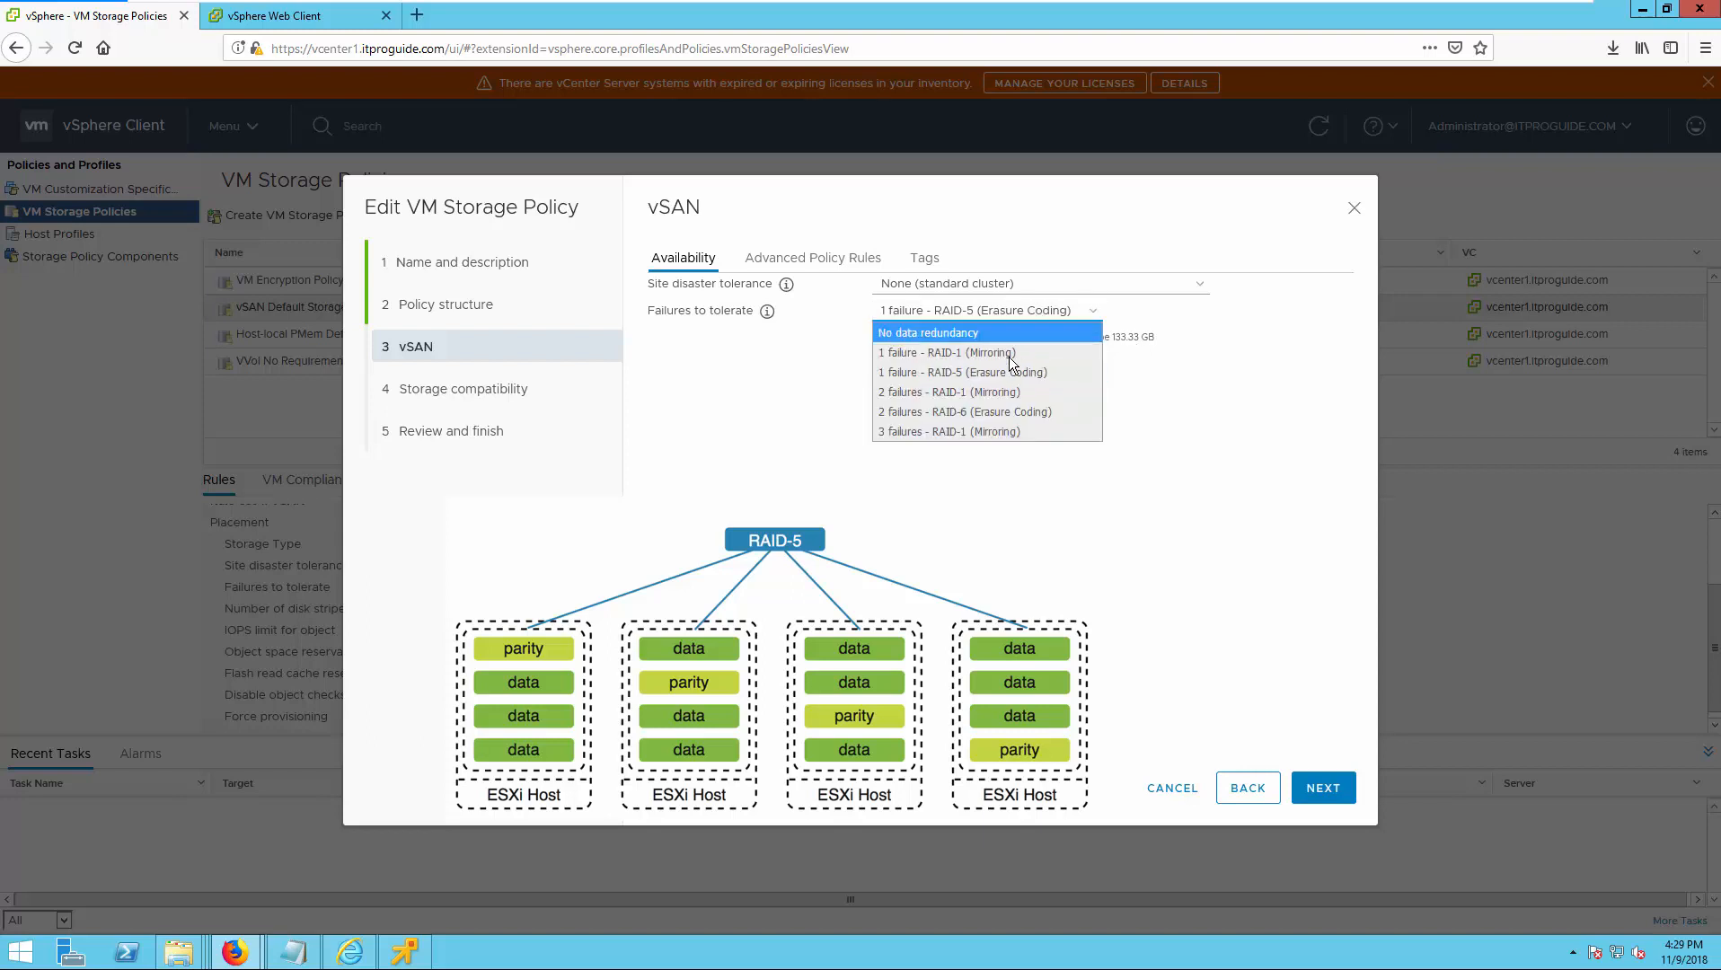
left_click(1005, 392)
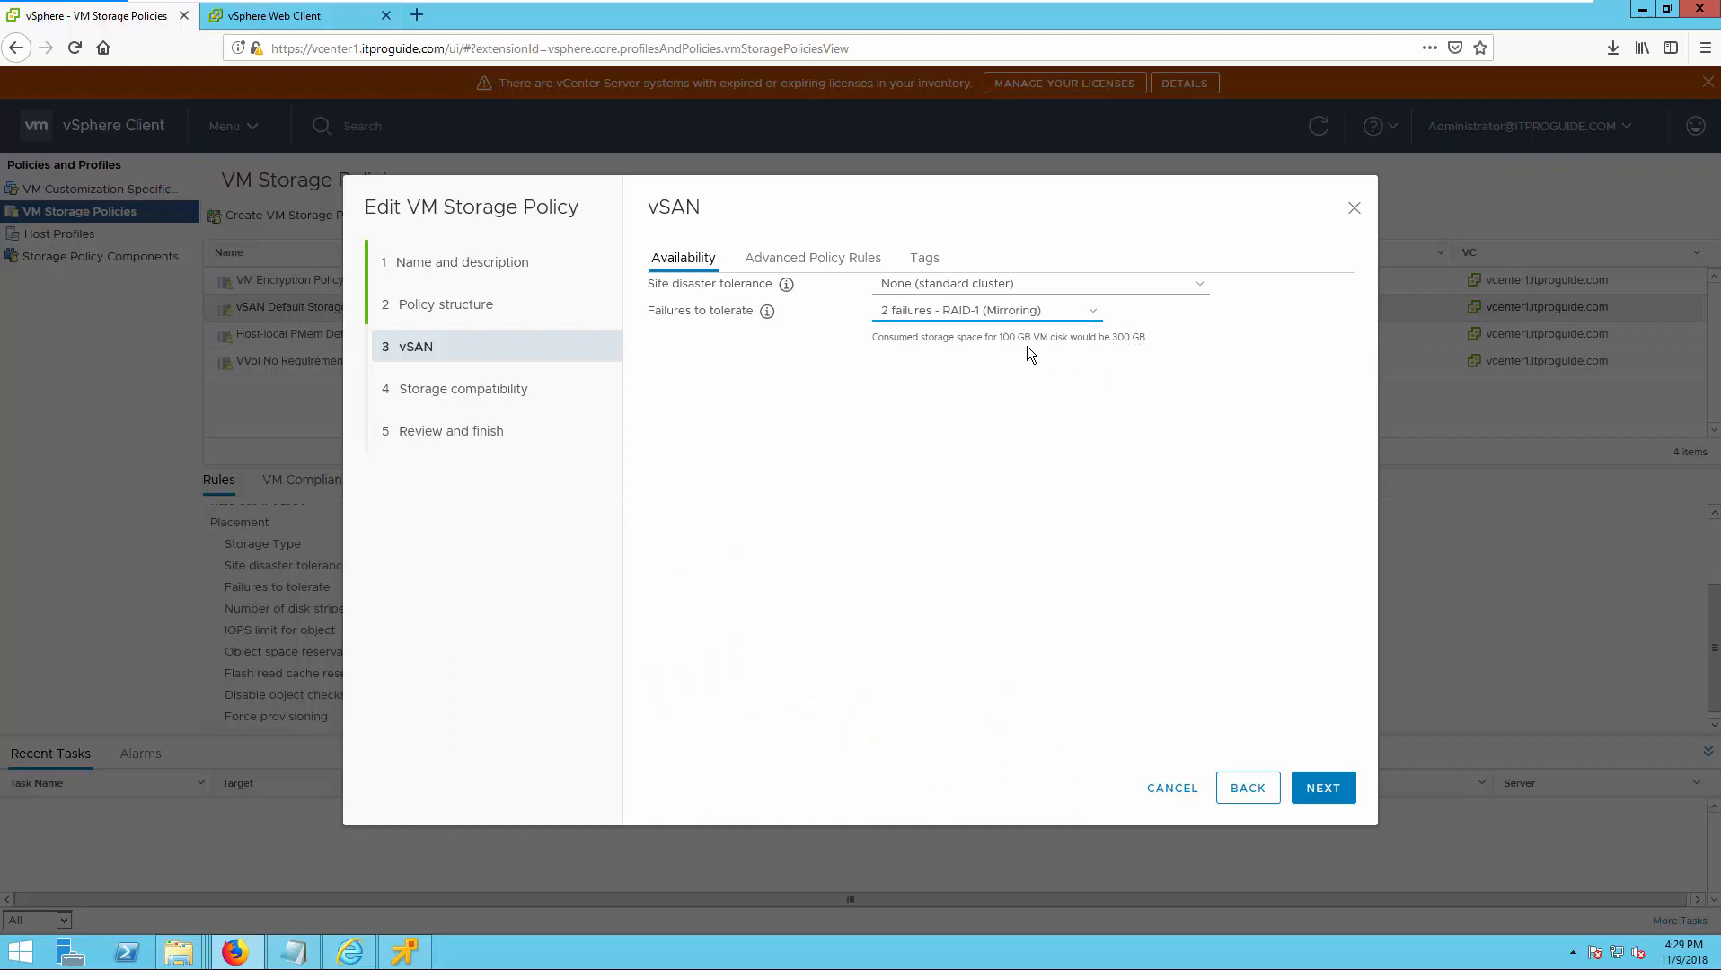
left_click(1033, 313)
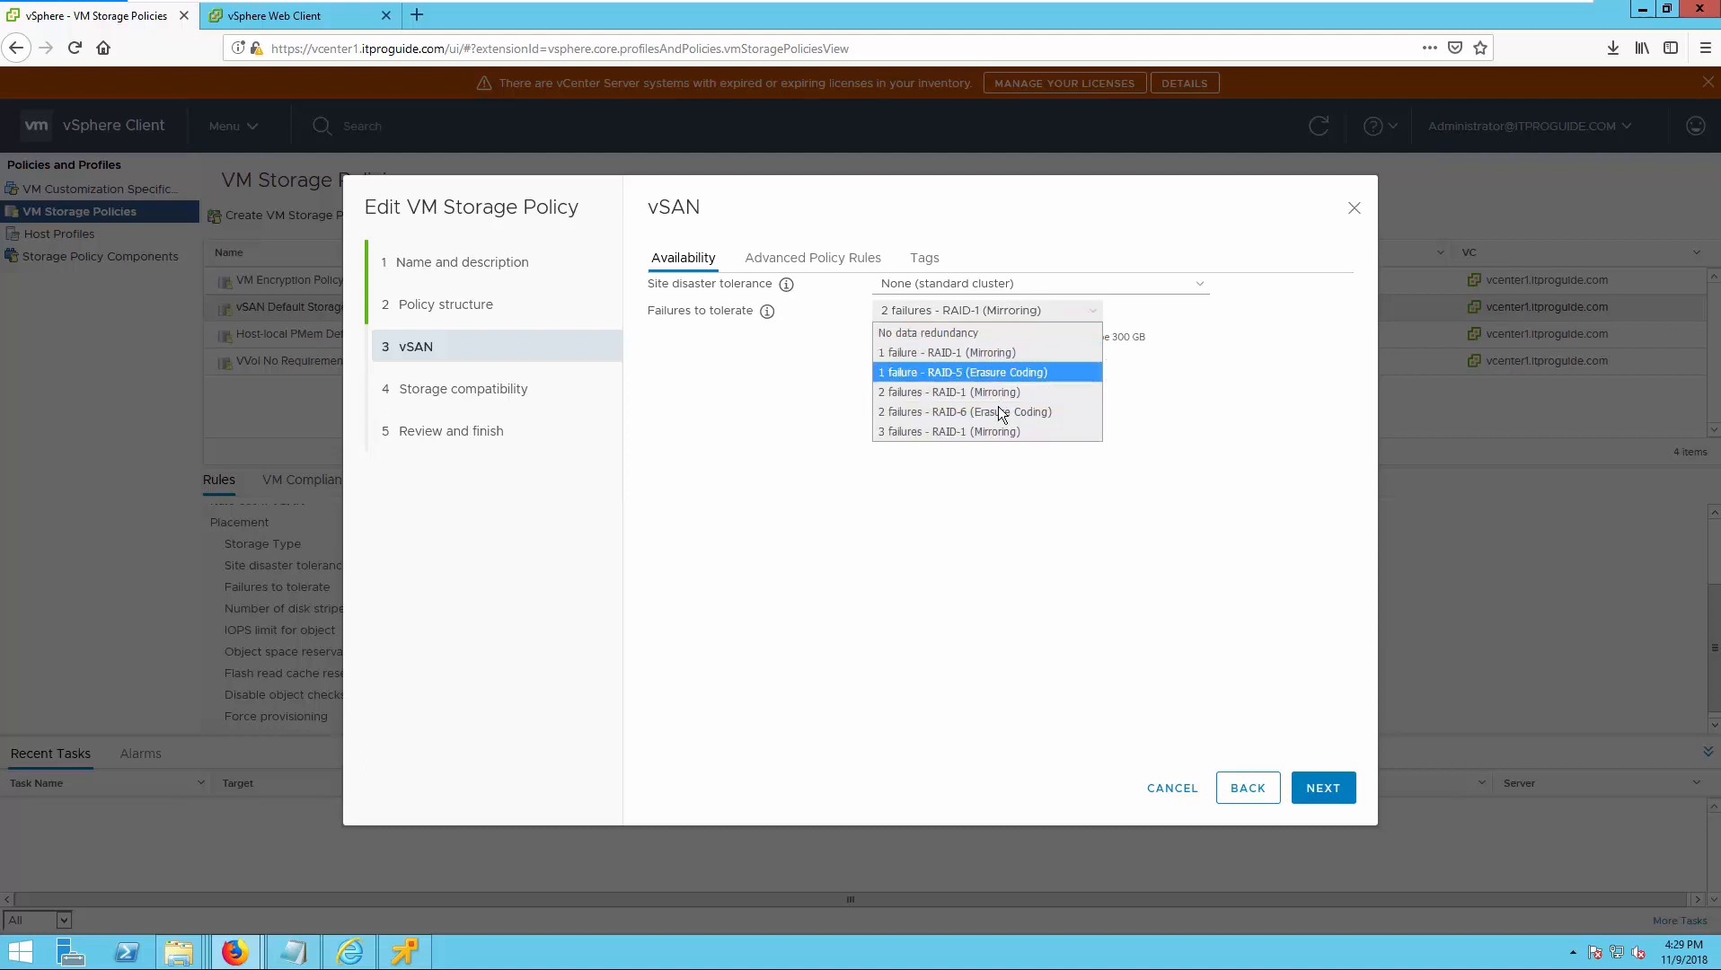
left_click(991, 430)
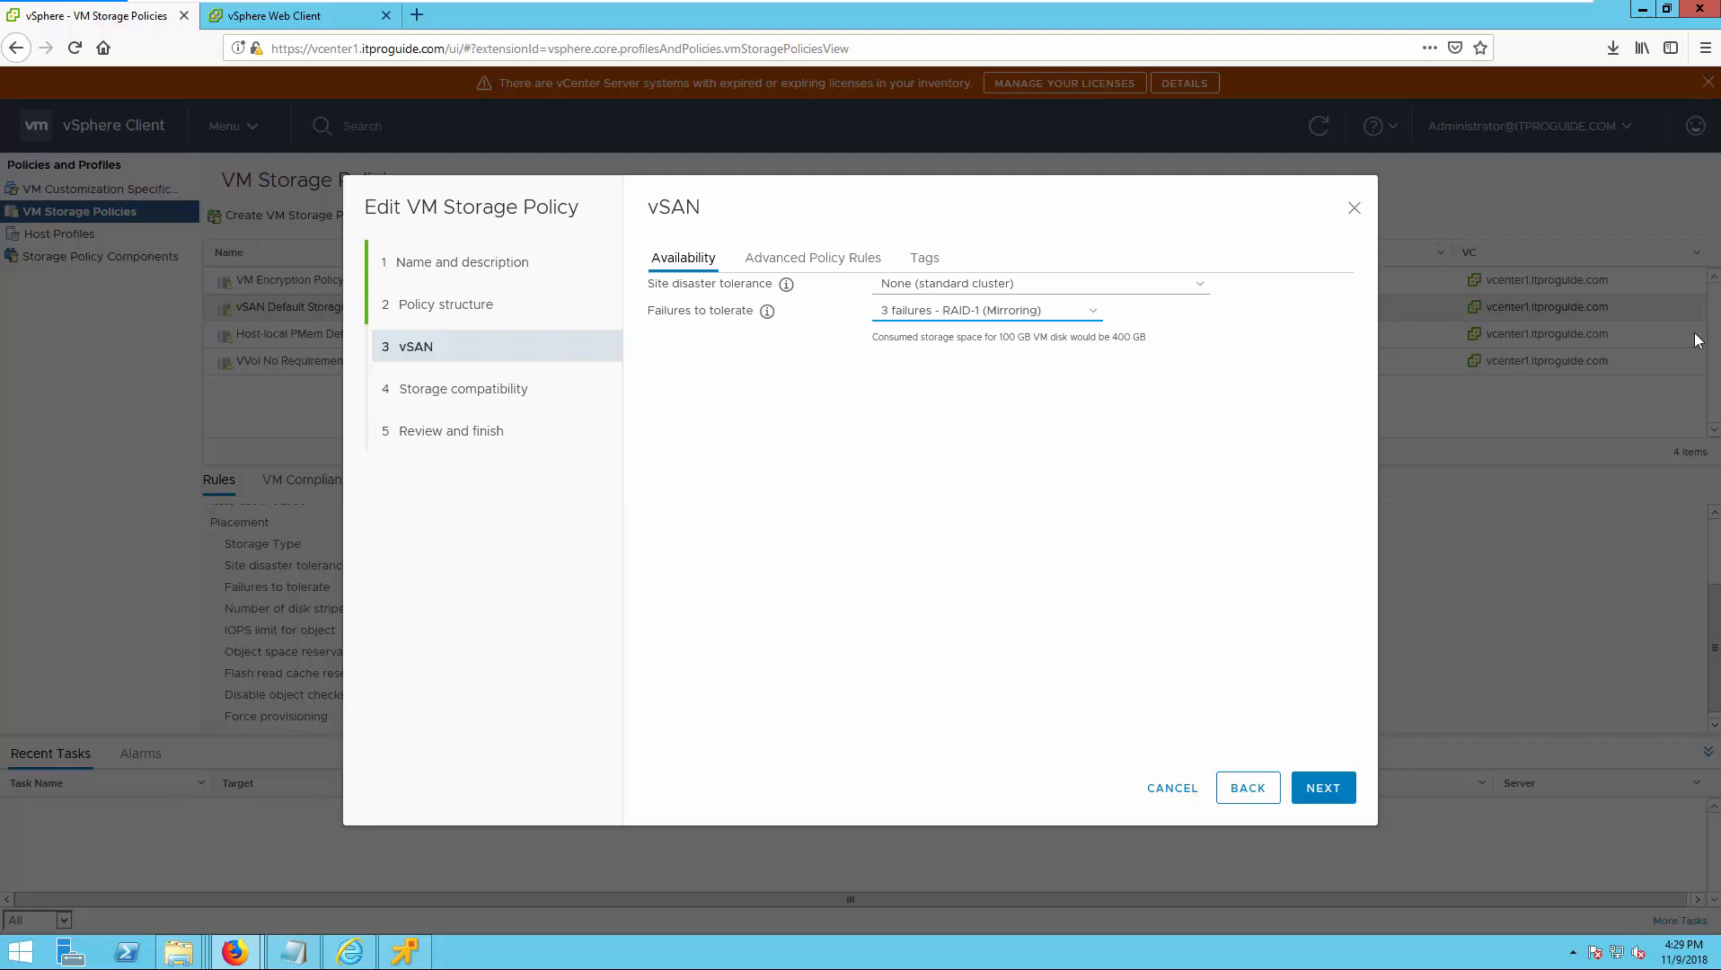
left_click(1092, 314)
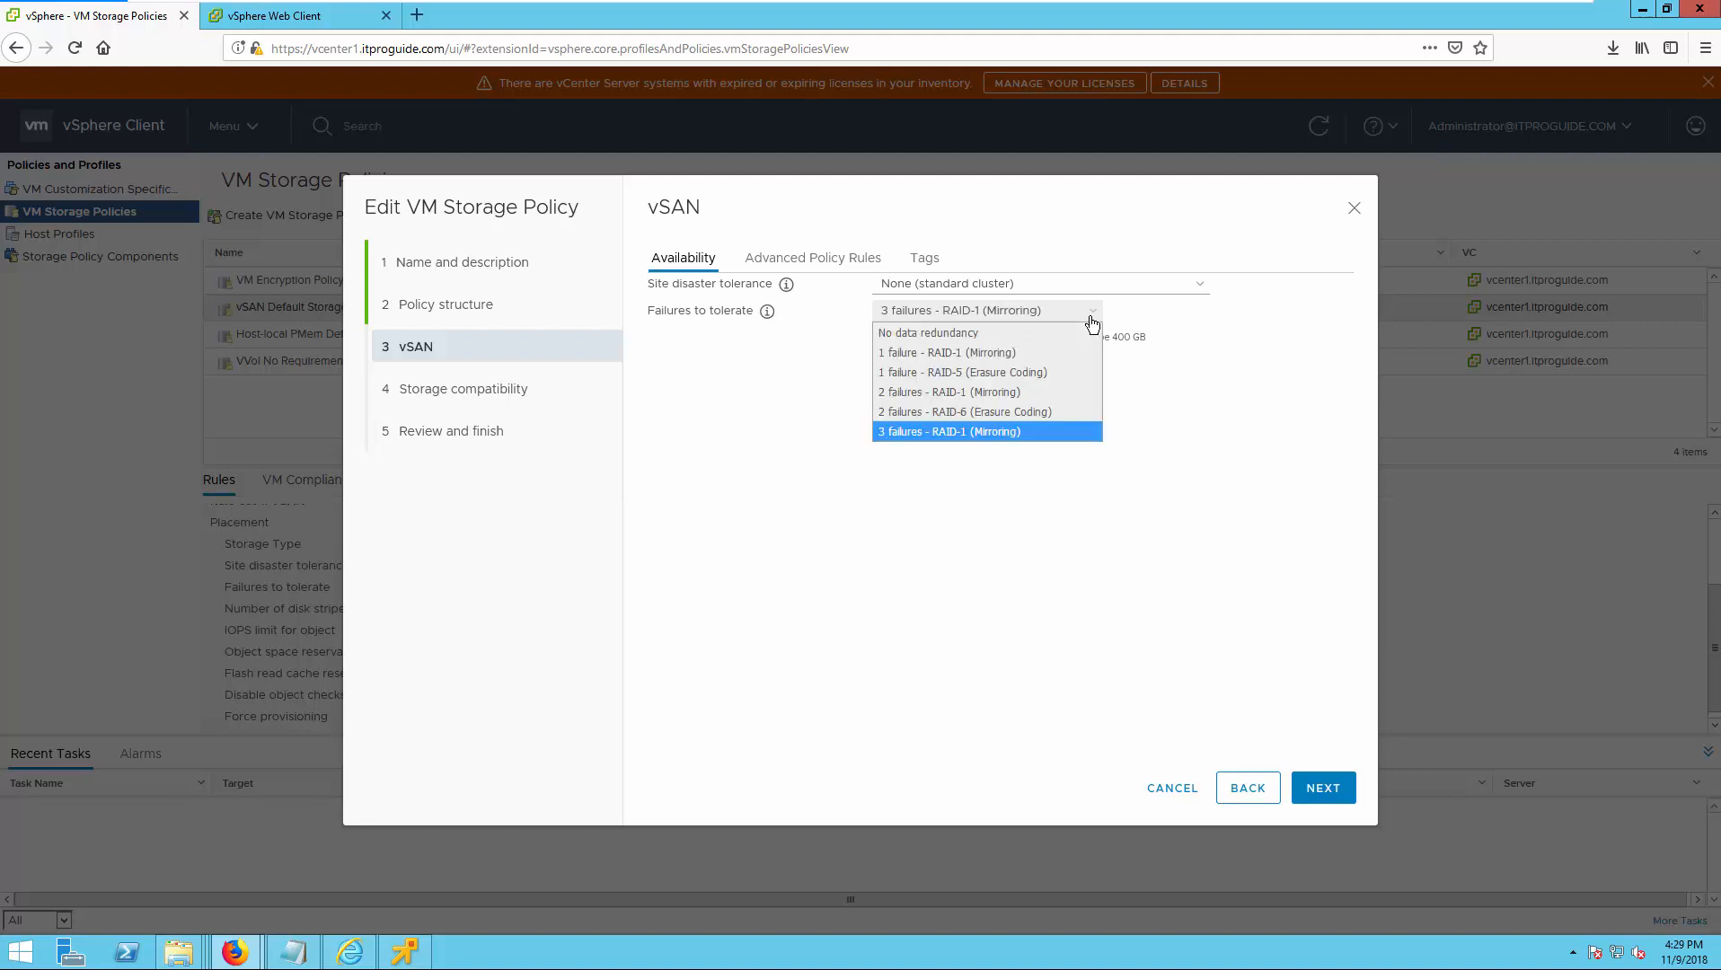
left_click(1026, 389)
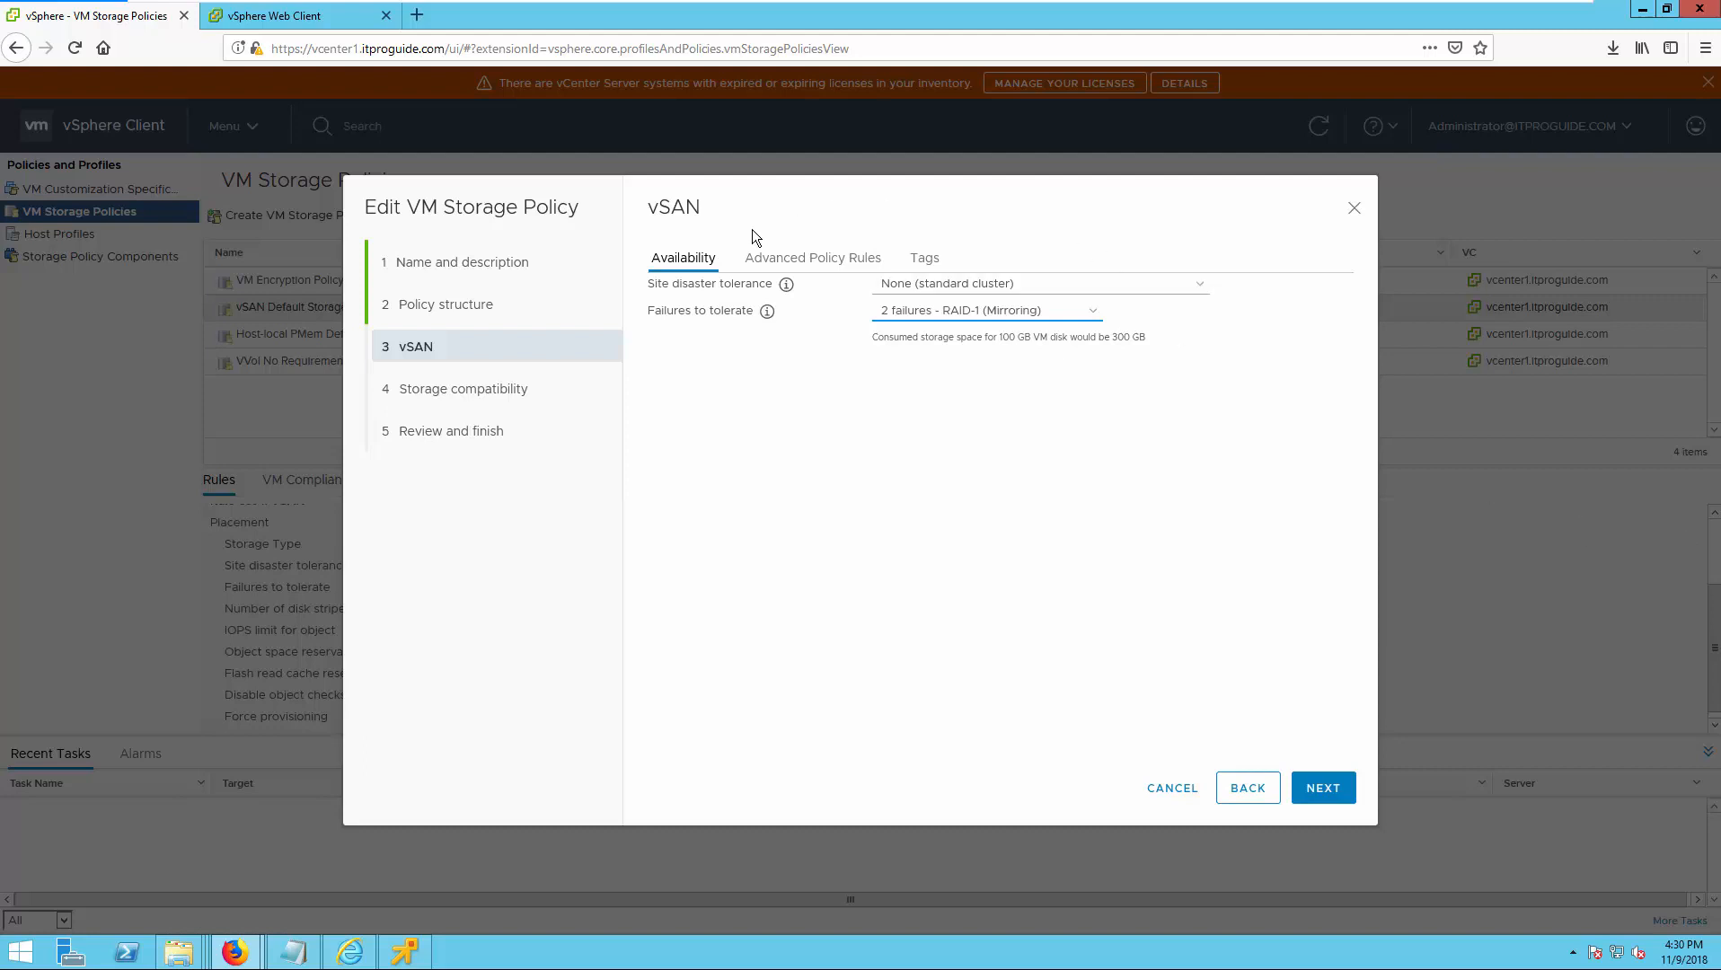
In the advanced policy rules, check the explanation of disk stripes and set the number of disk stripes per object to 2.
left_click(787, 262)
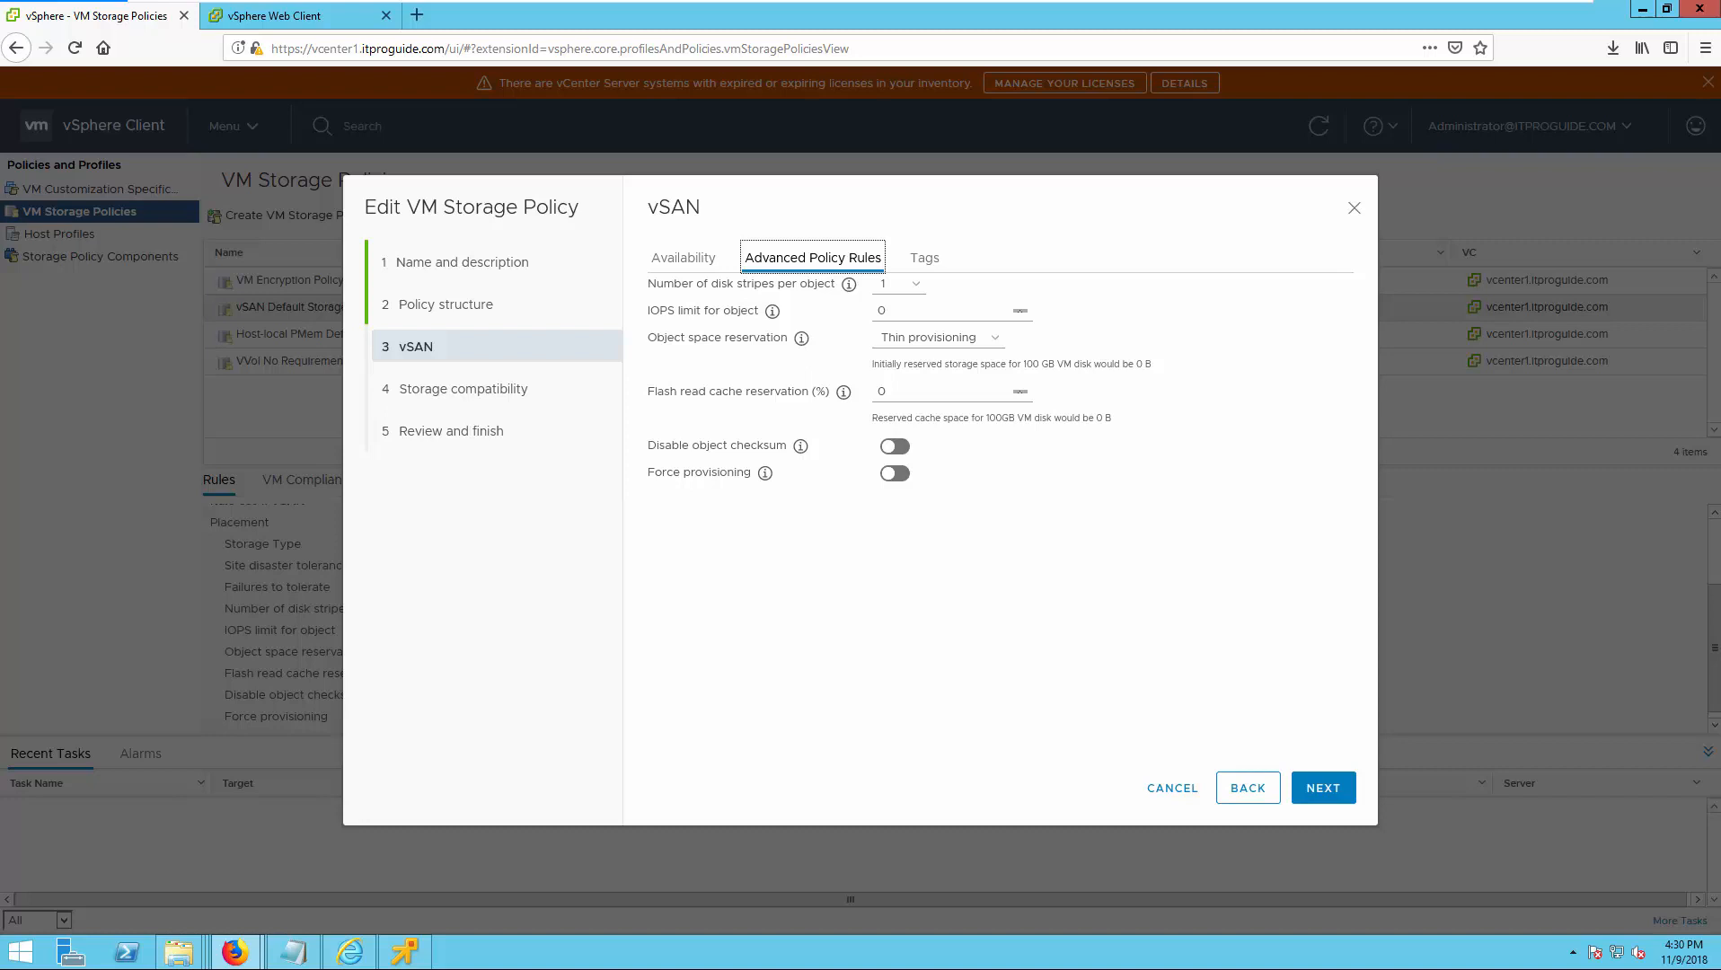
key("Tab")
mouse_move(850, 286)
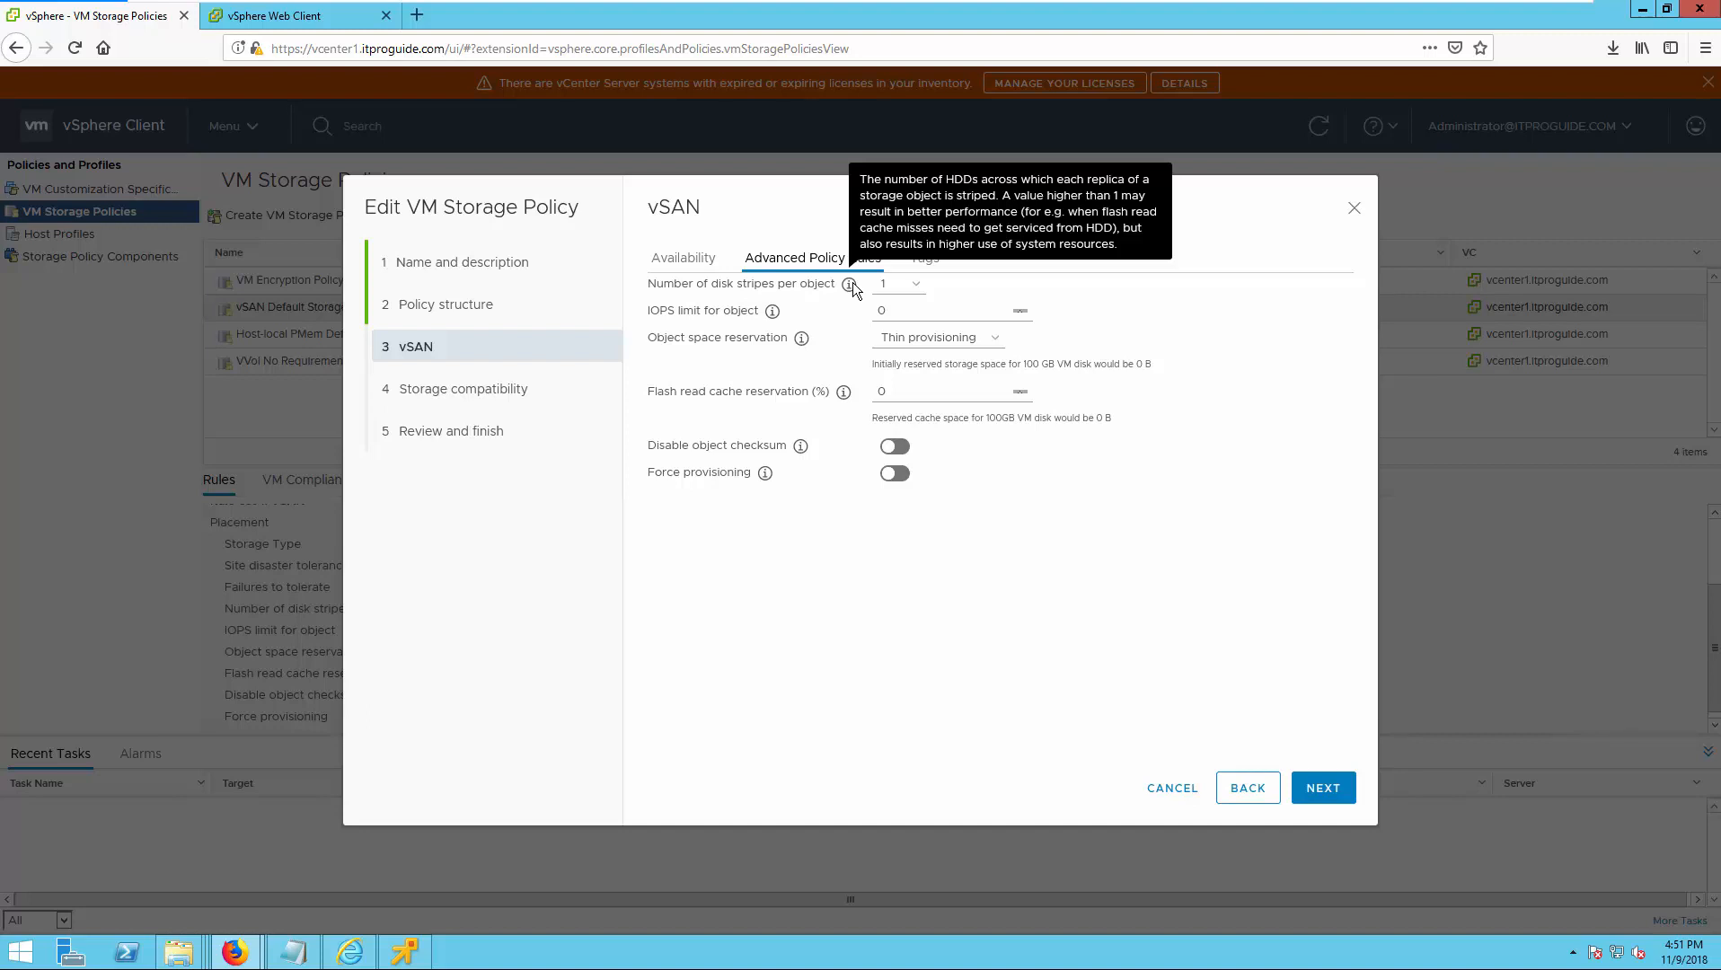
left_click(889, 283)
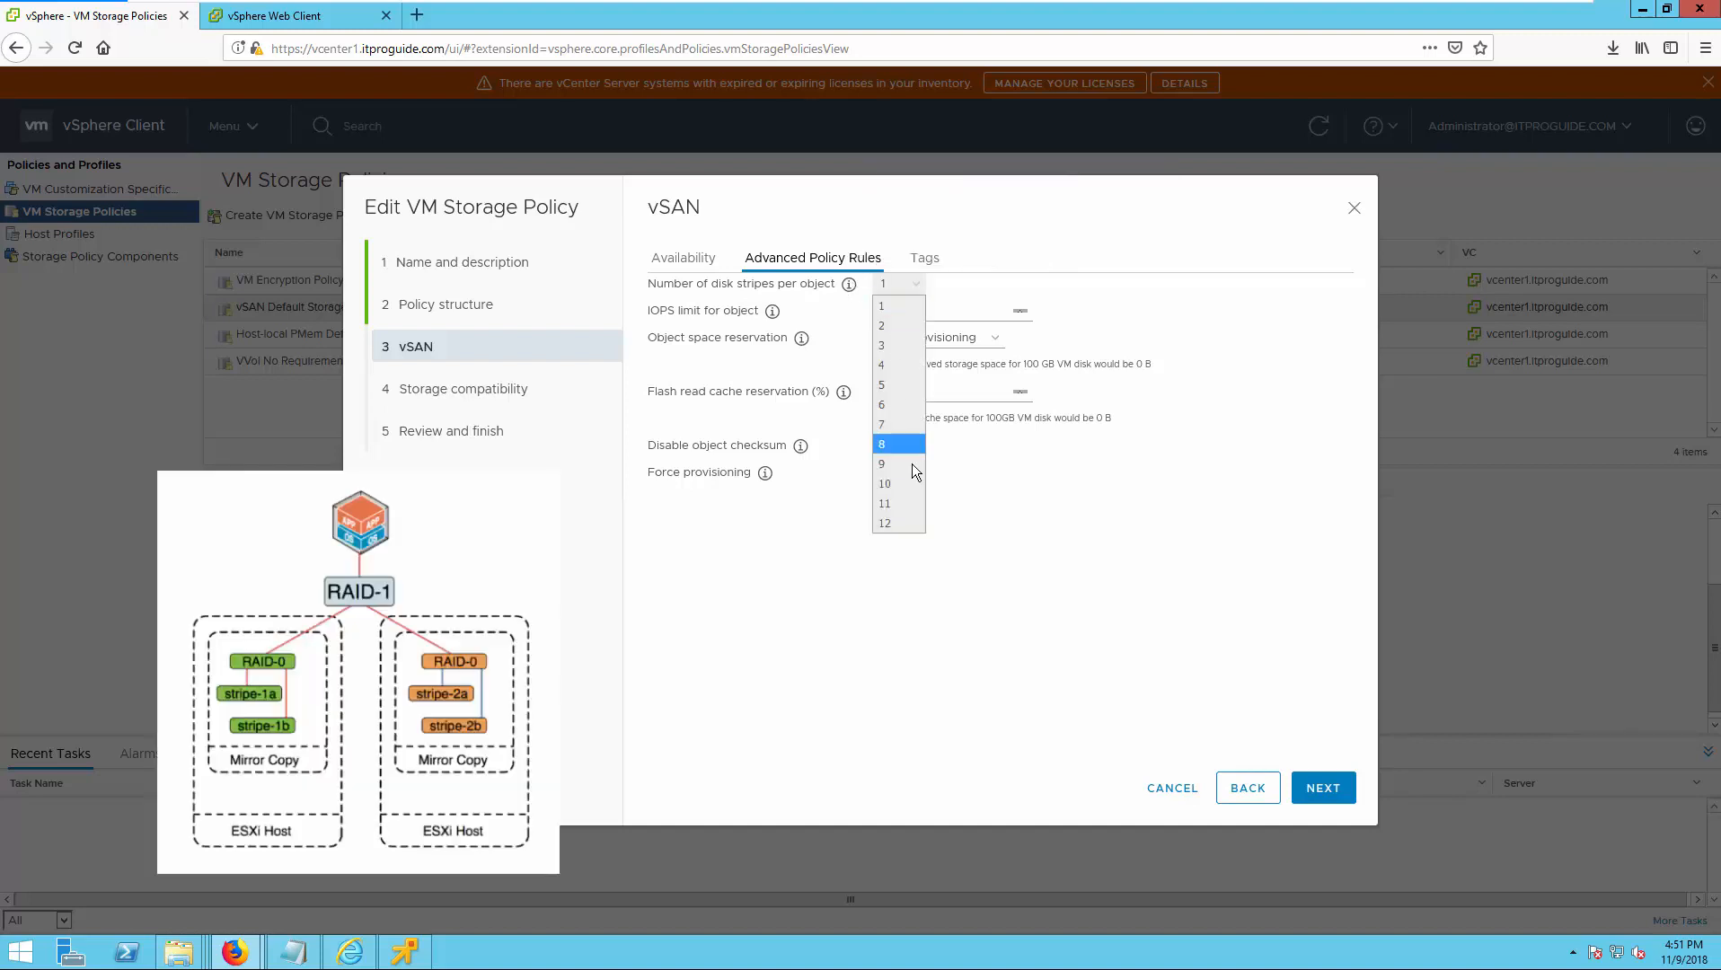
left_click(893, 327)
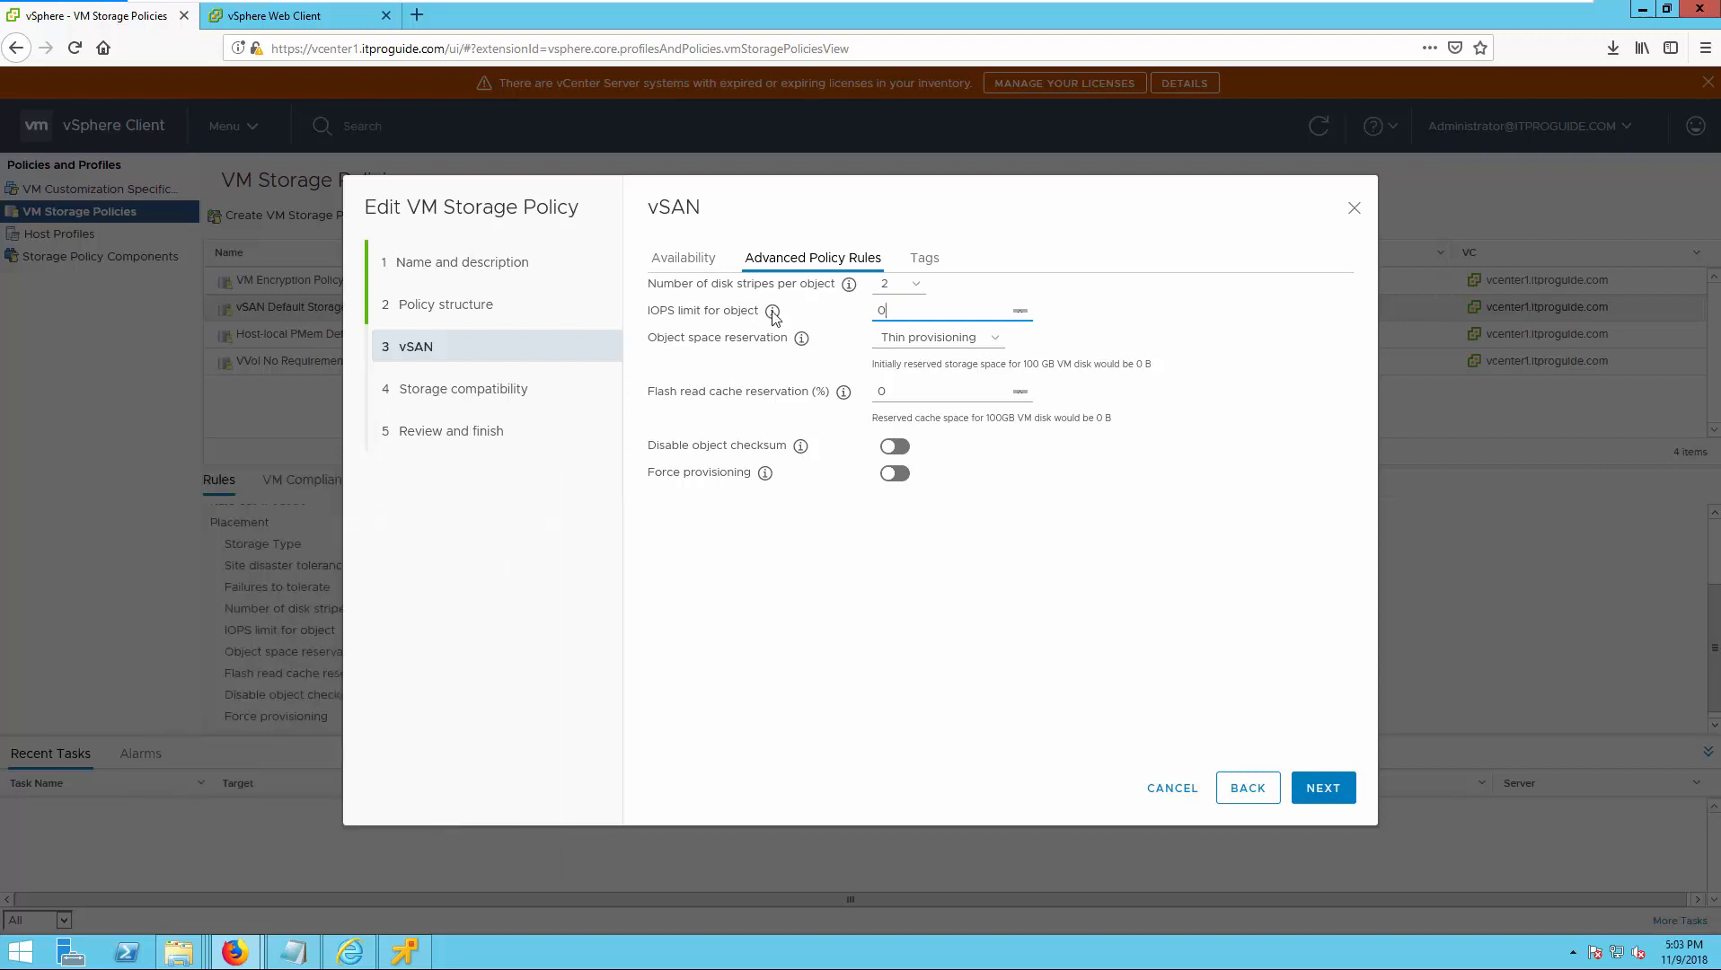
Try object space reservation at 25%, 50% and Thick provisioning to compare the initially reserved storage space.
mouse_move(772, 313)
mouse_move(845, 392)
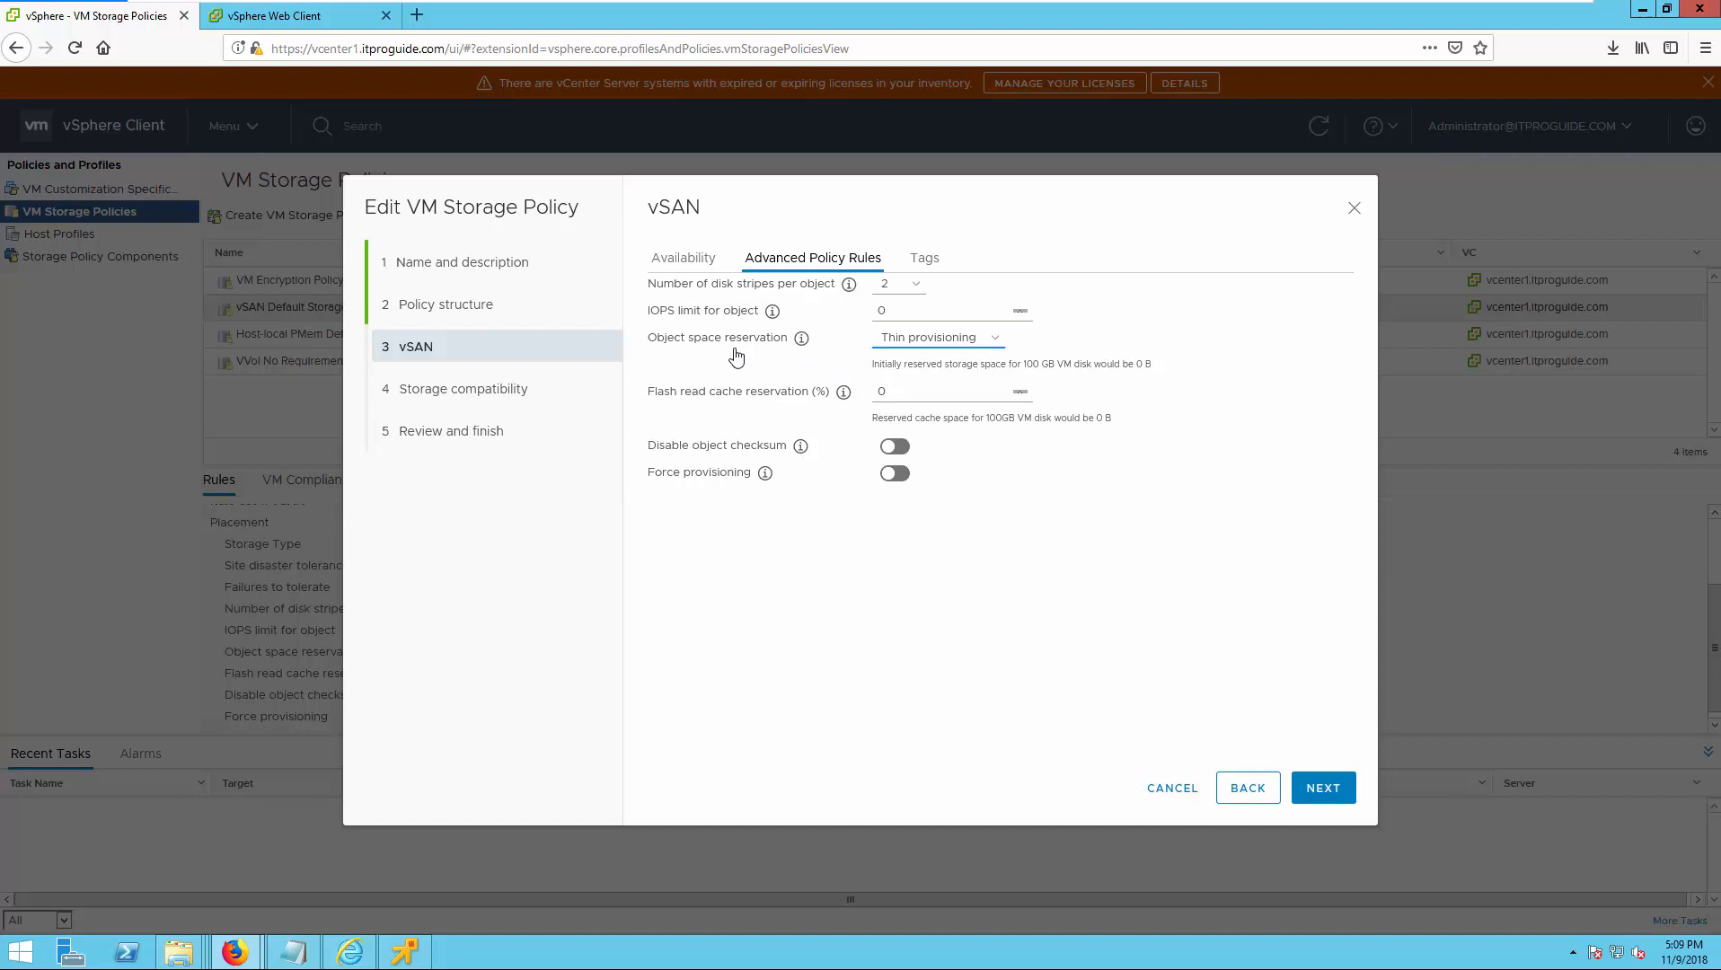
left_click(909, 347)
left_click(917, 379)
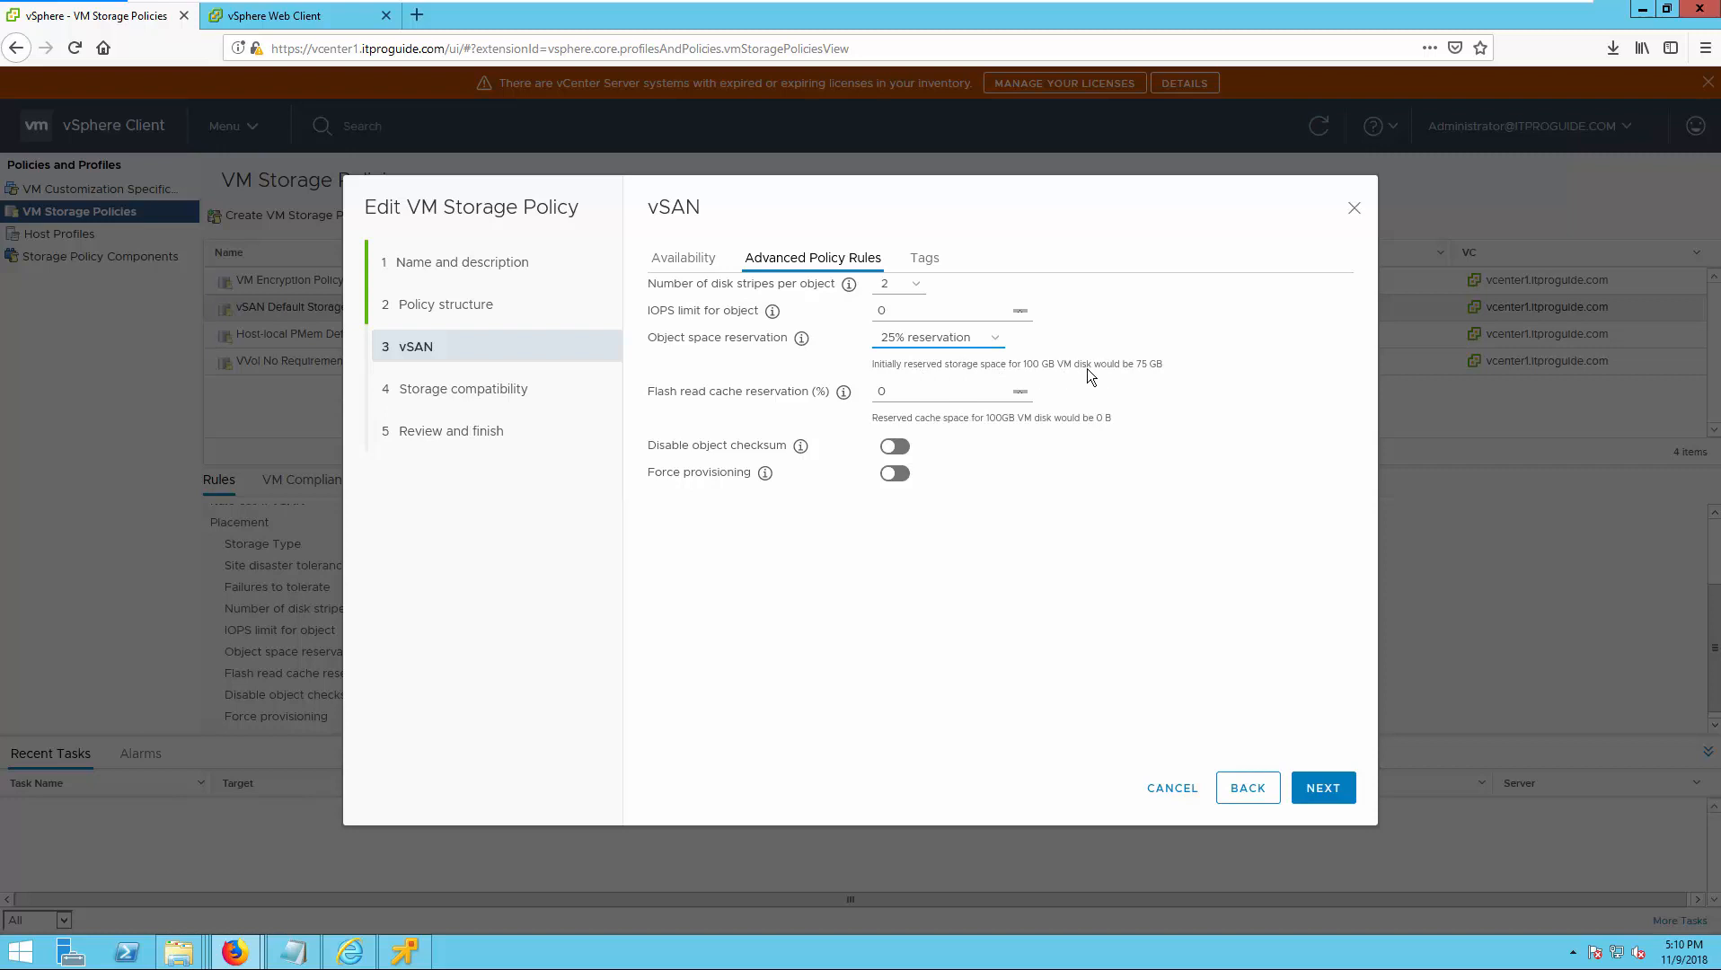
left_click(975, 338)
left_click(937, 400)
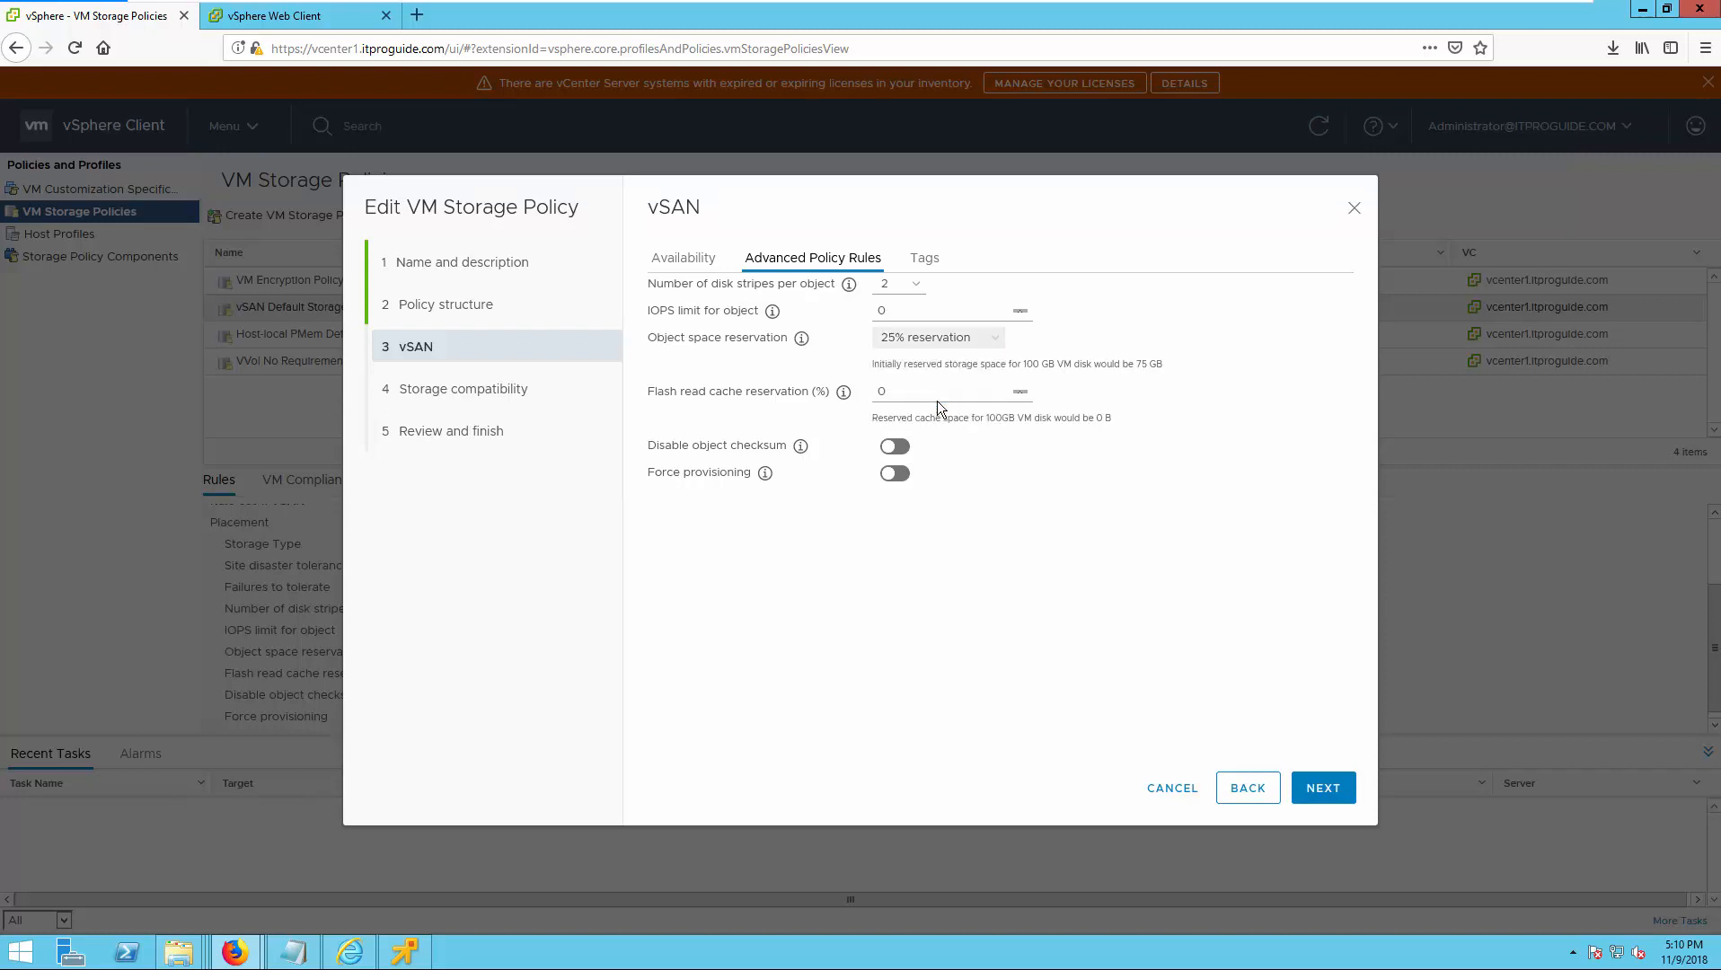
left_click(988, 346)
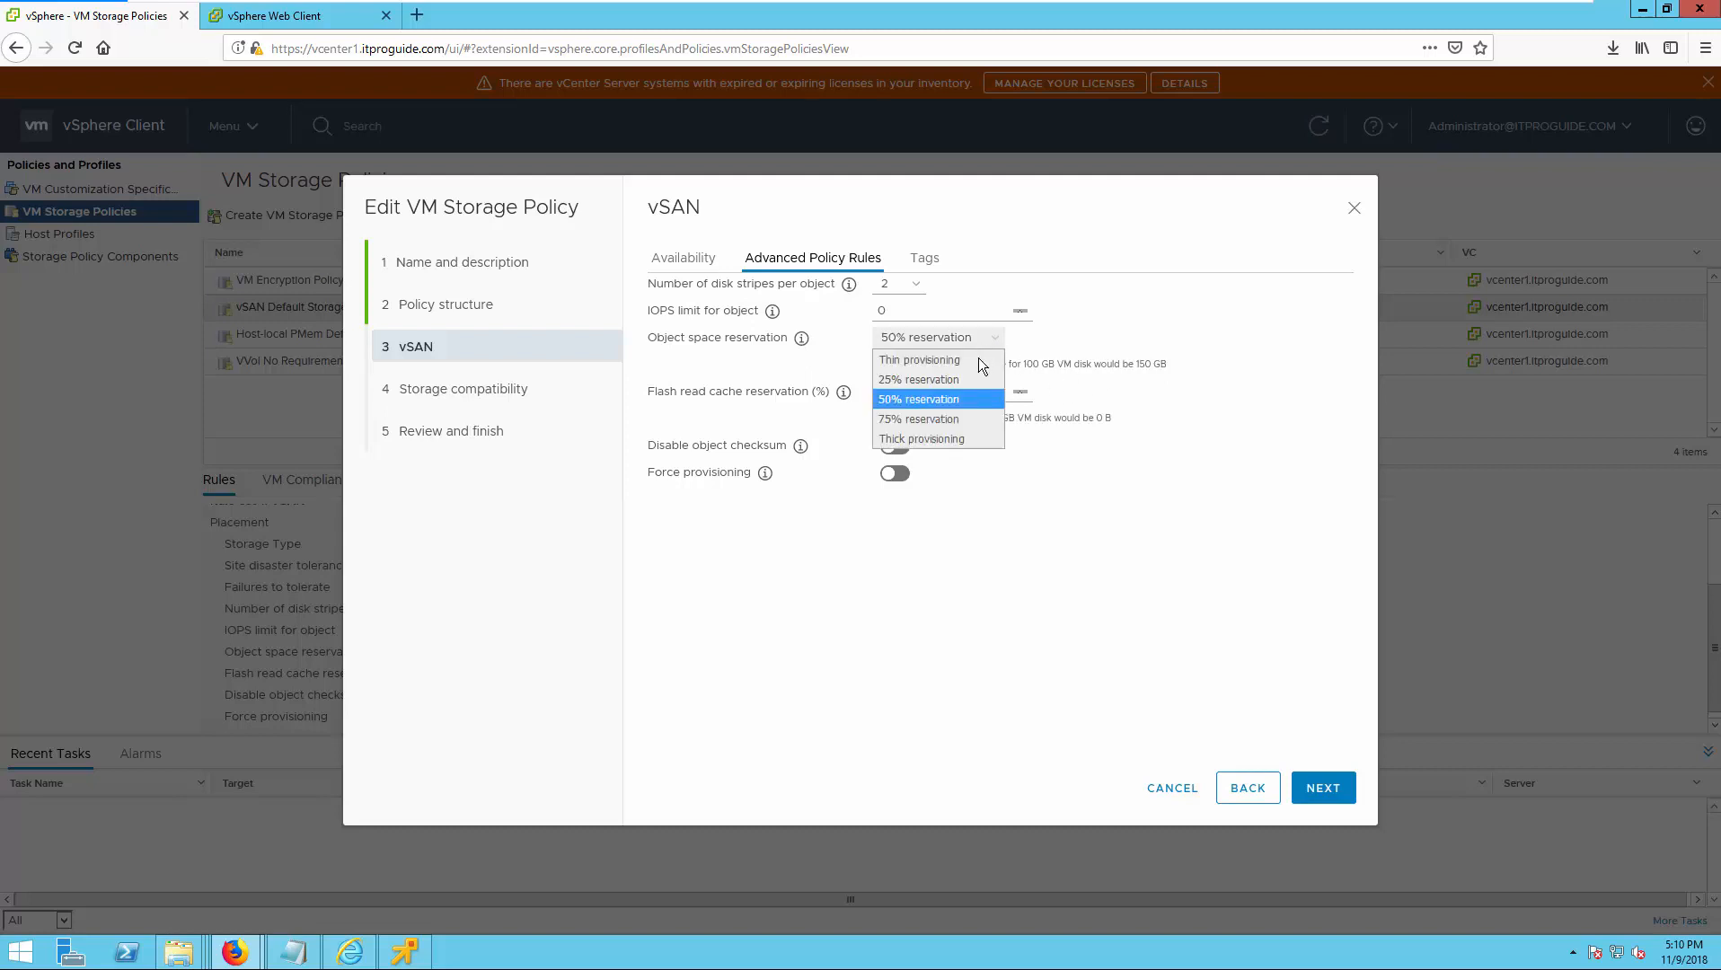
left_click(950, 438)
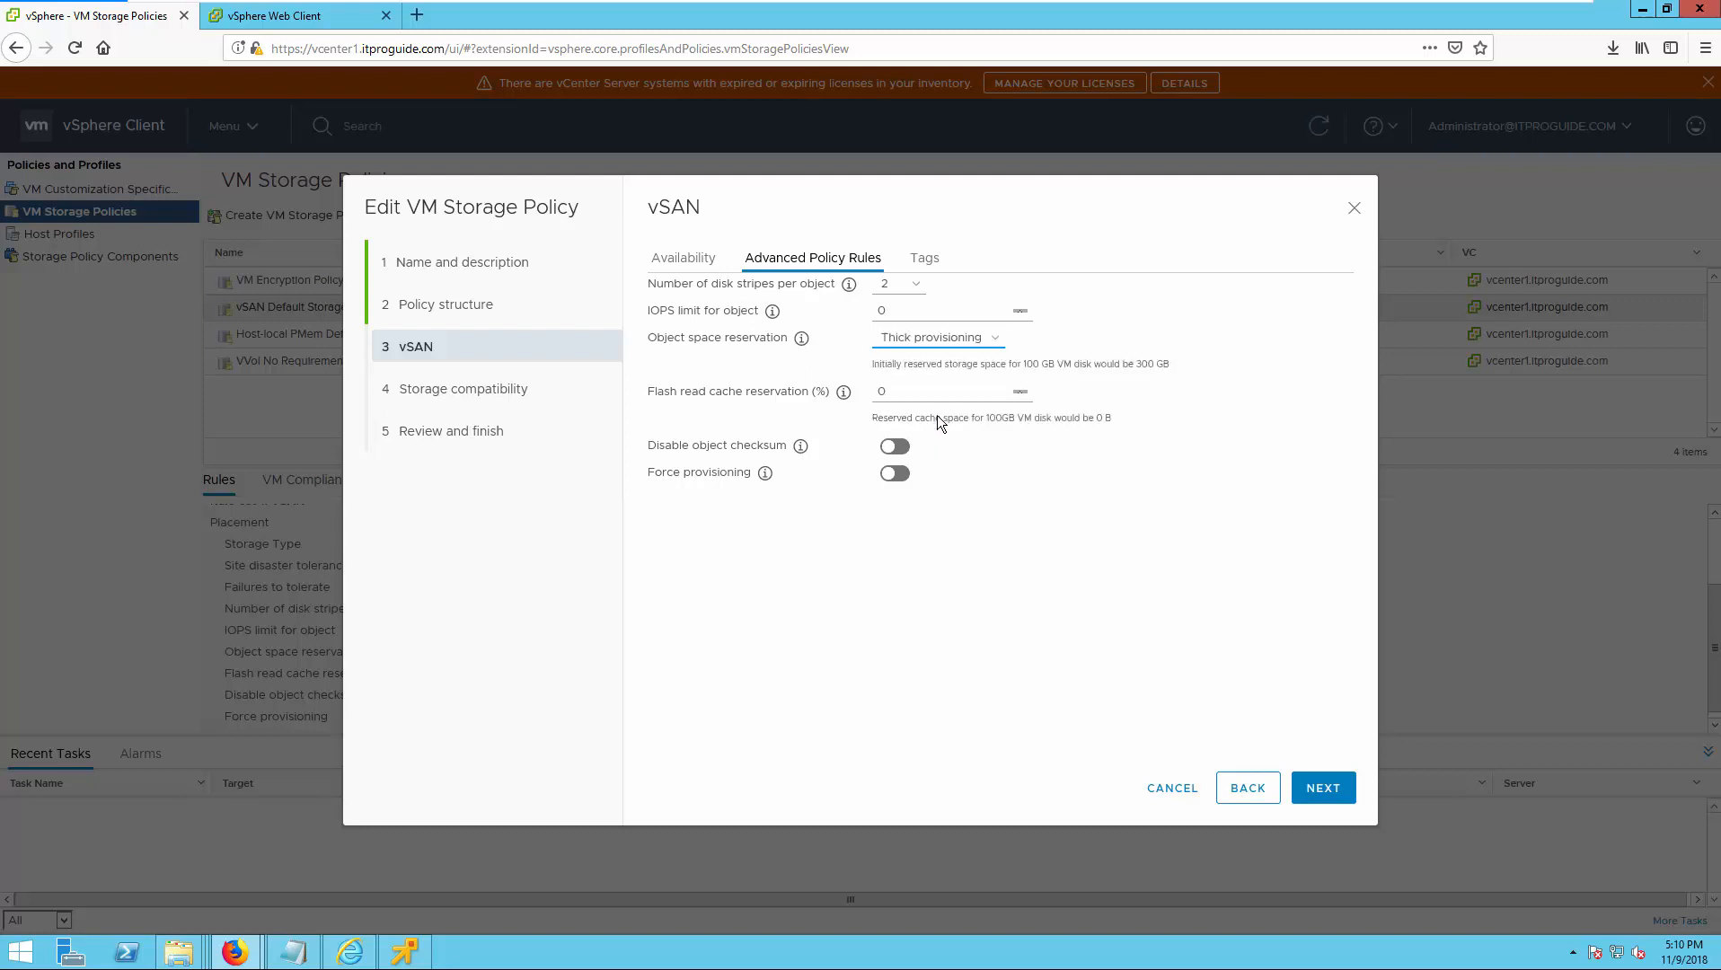
Set the object space reservation to Thin provisioning and leave force provisioning switched off.
left_click(991, 352)
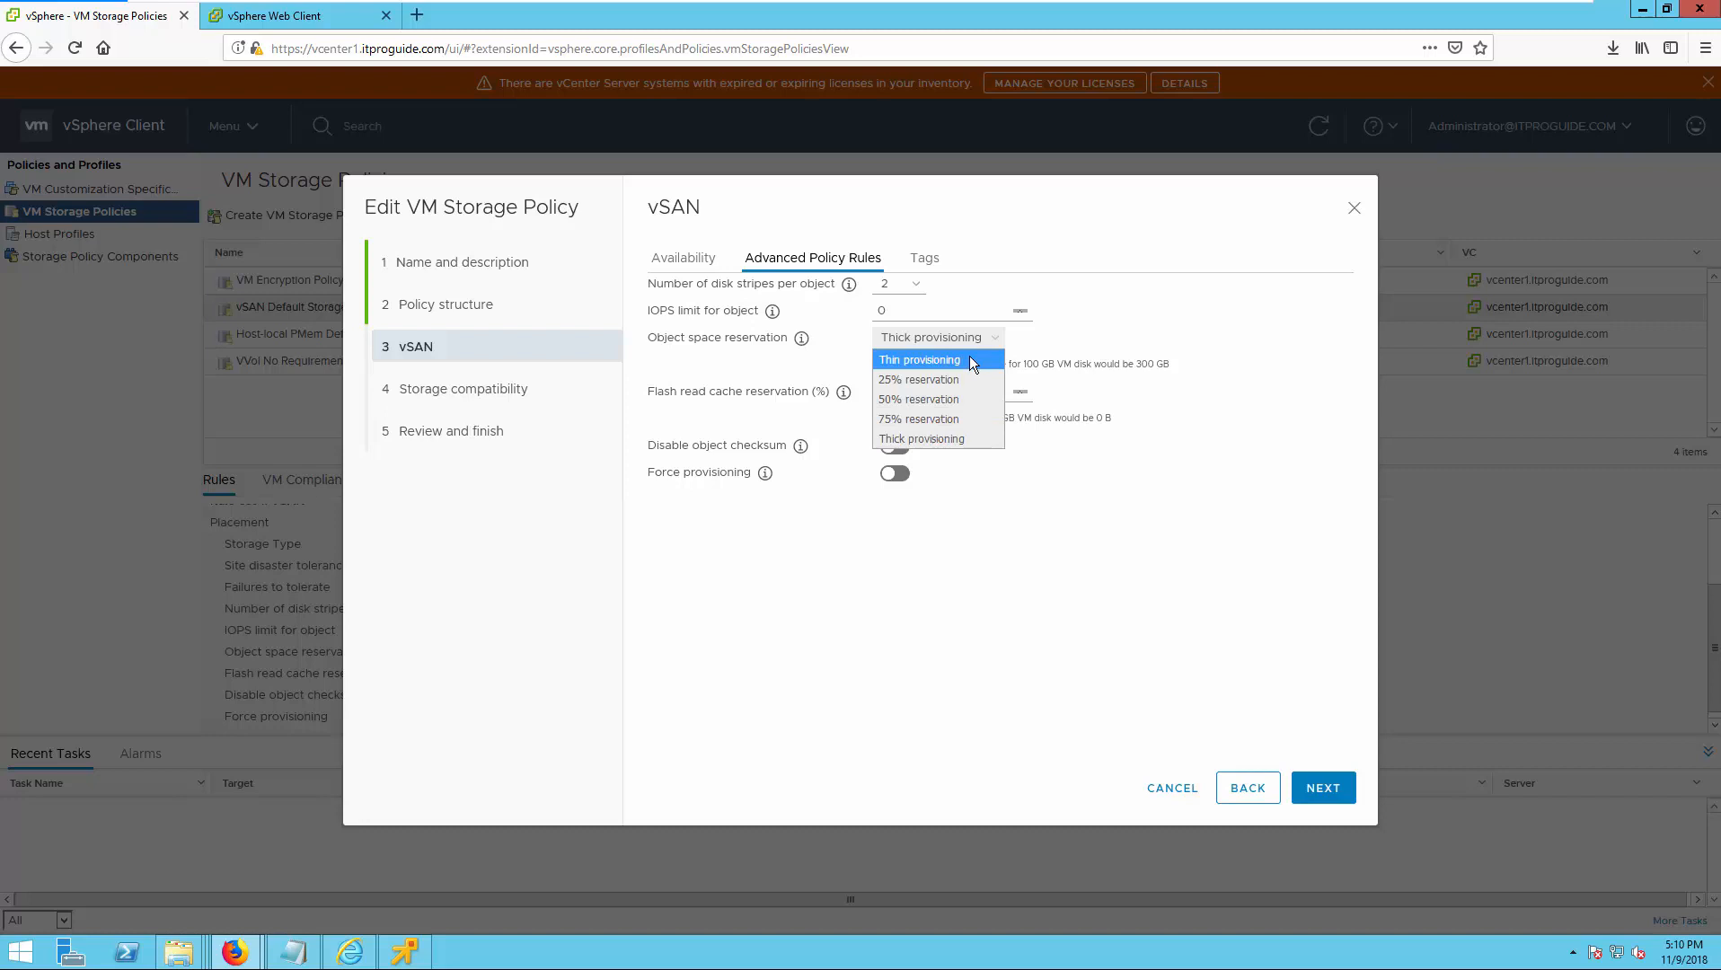
left_click(969, 356)
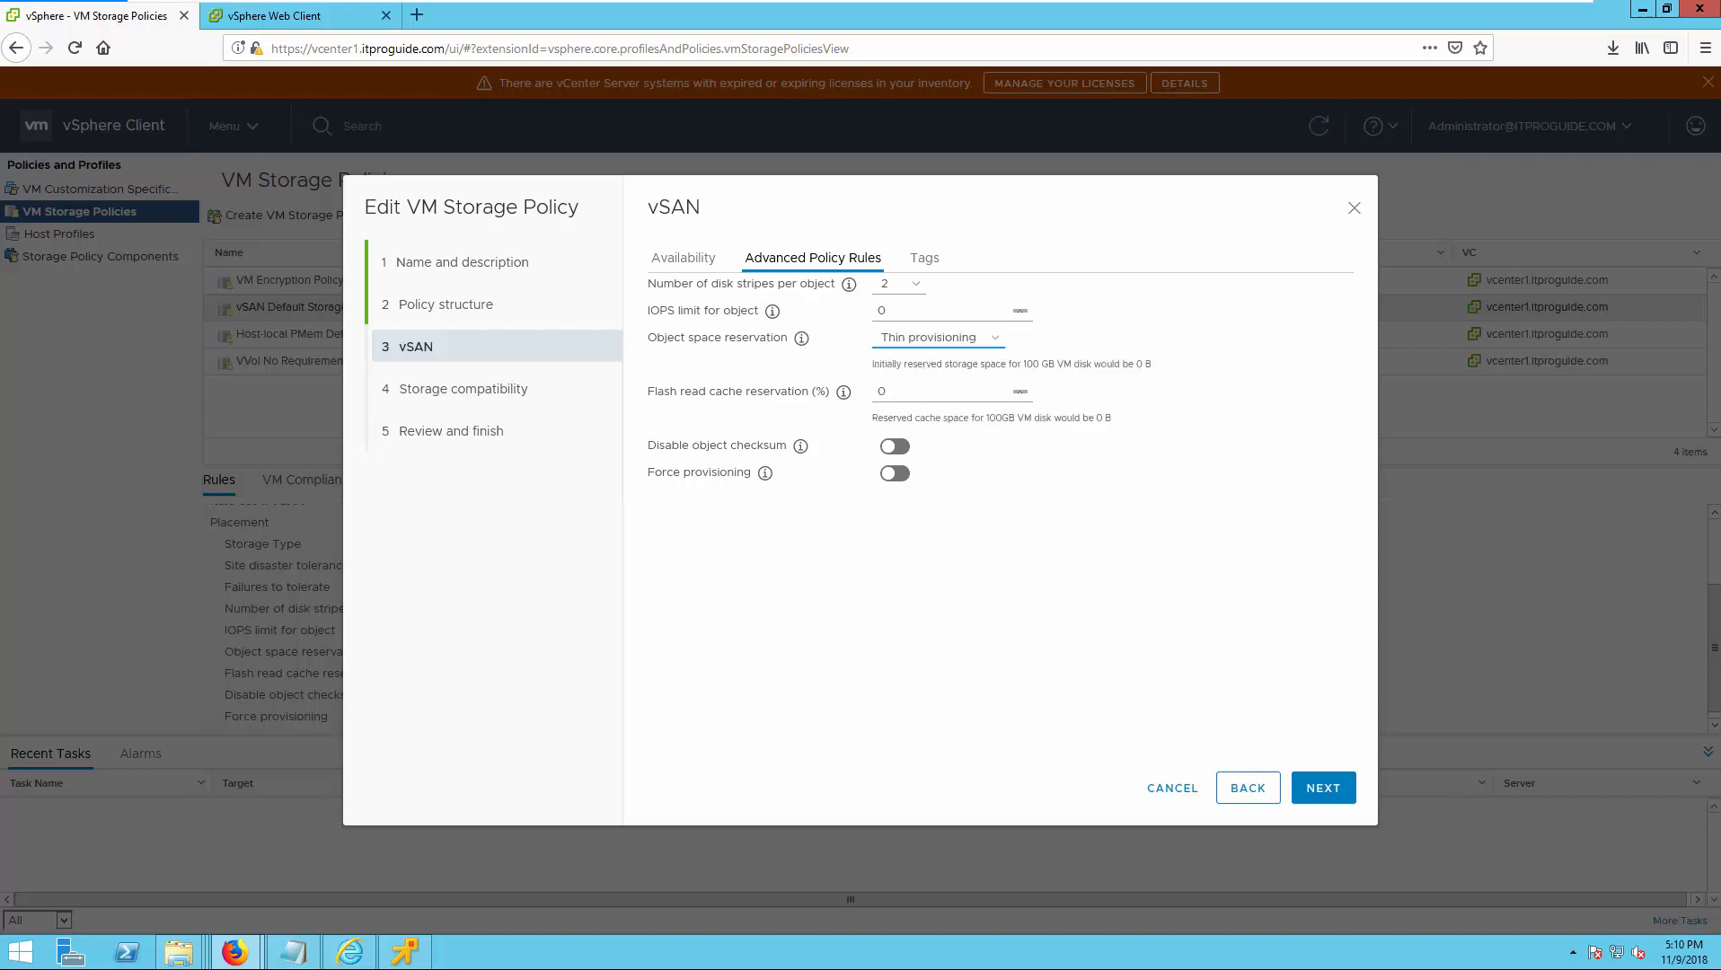
left_click(895, 474)
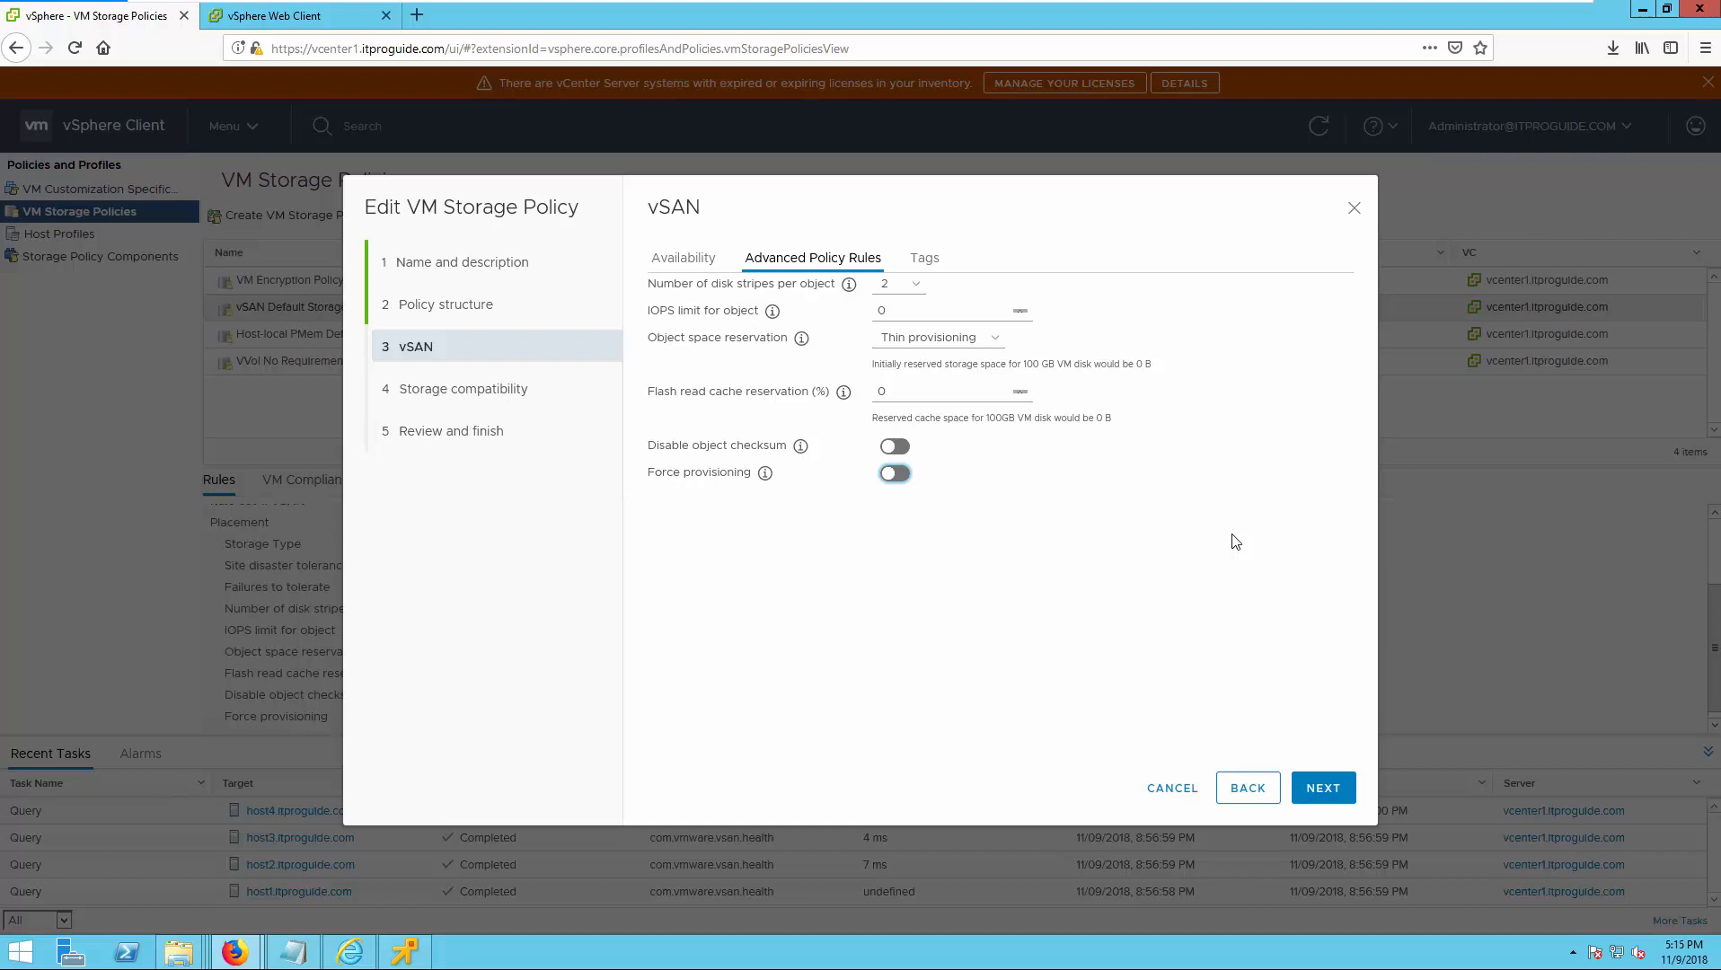
Check the datastores compatible with the edited policy and cancel the policy edit without saving.
left_click(1323, 788)
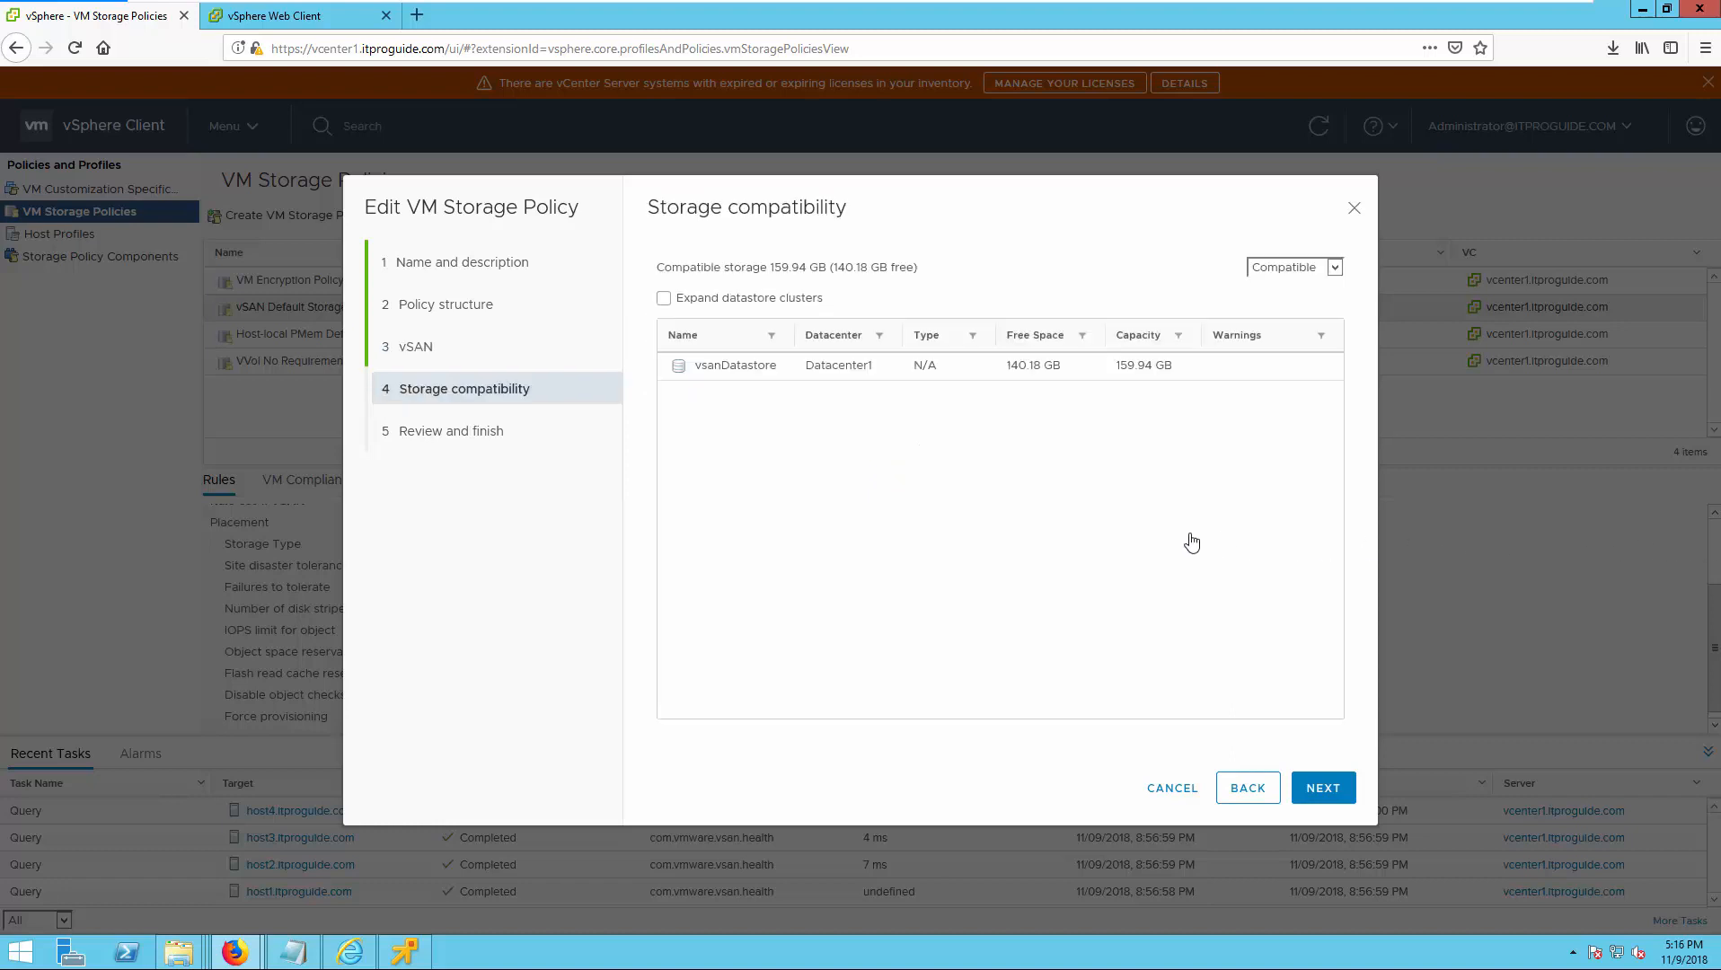
left_click(1165, 795)
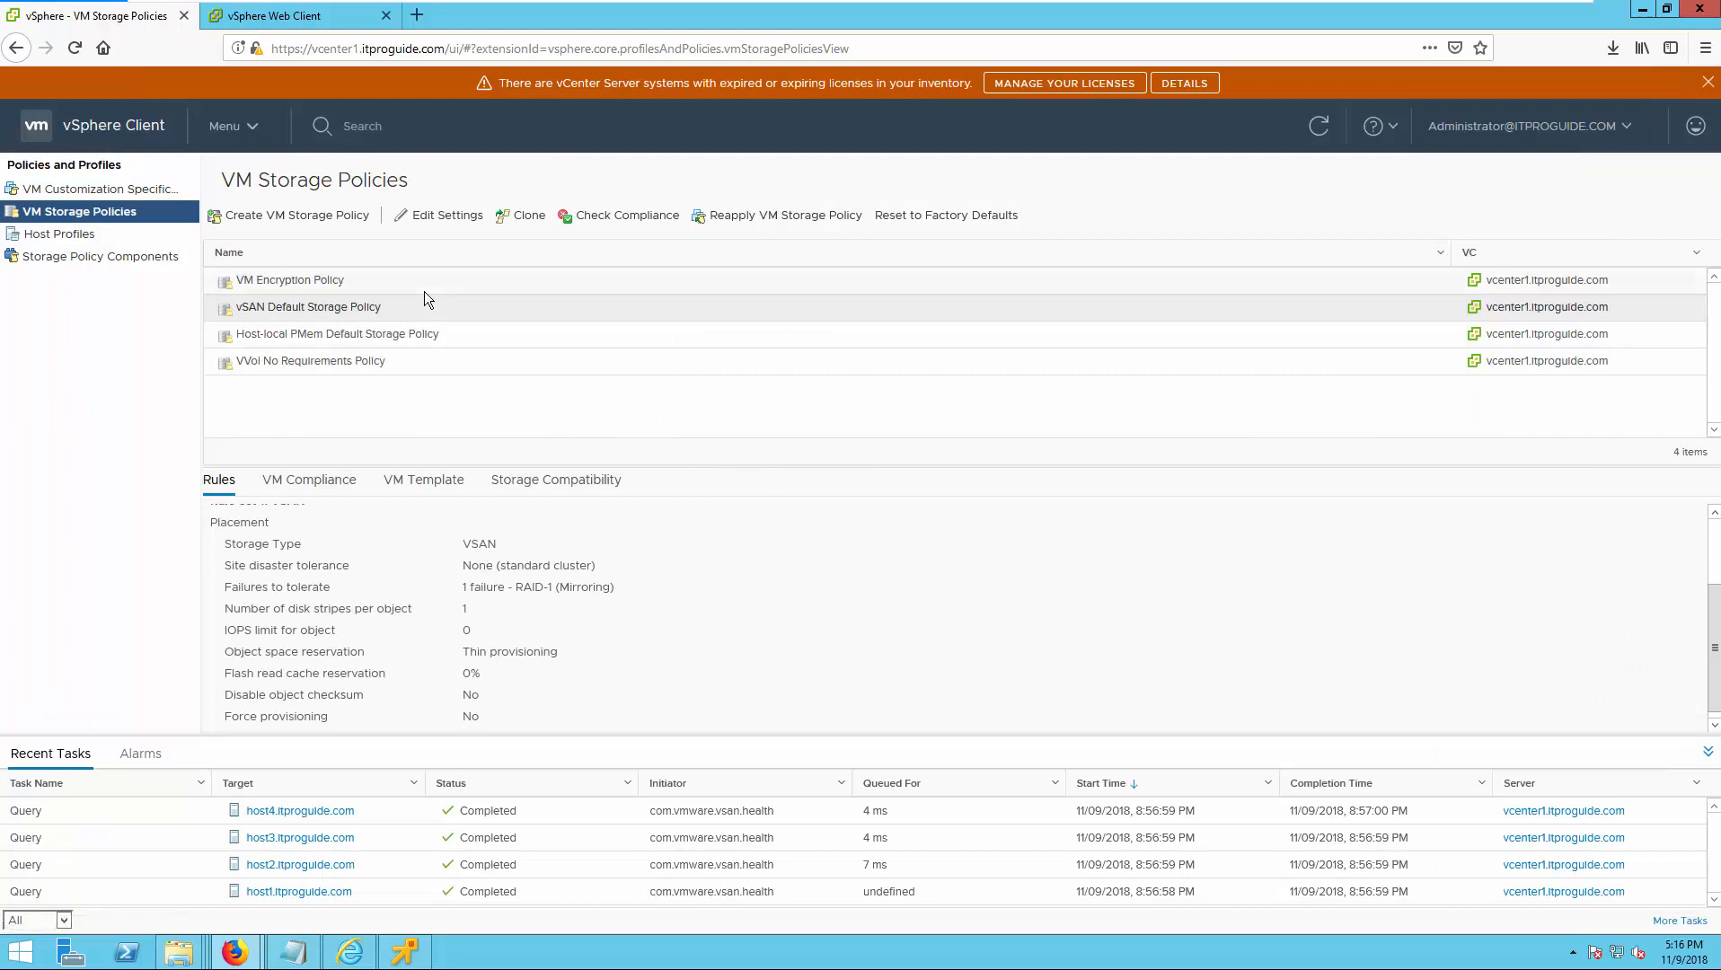
Switch to the vSphere Web Client, show VM1's storage policies in Hosts and Clusters, and enlarge the physical disk placement area.
left_click(264, 28)
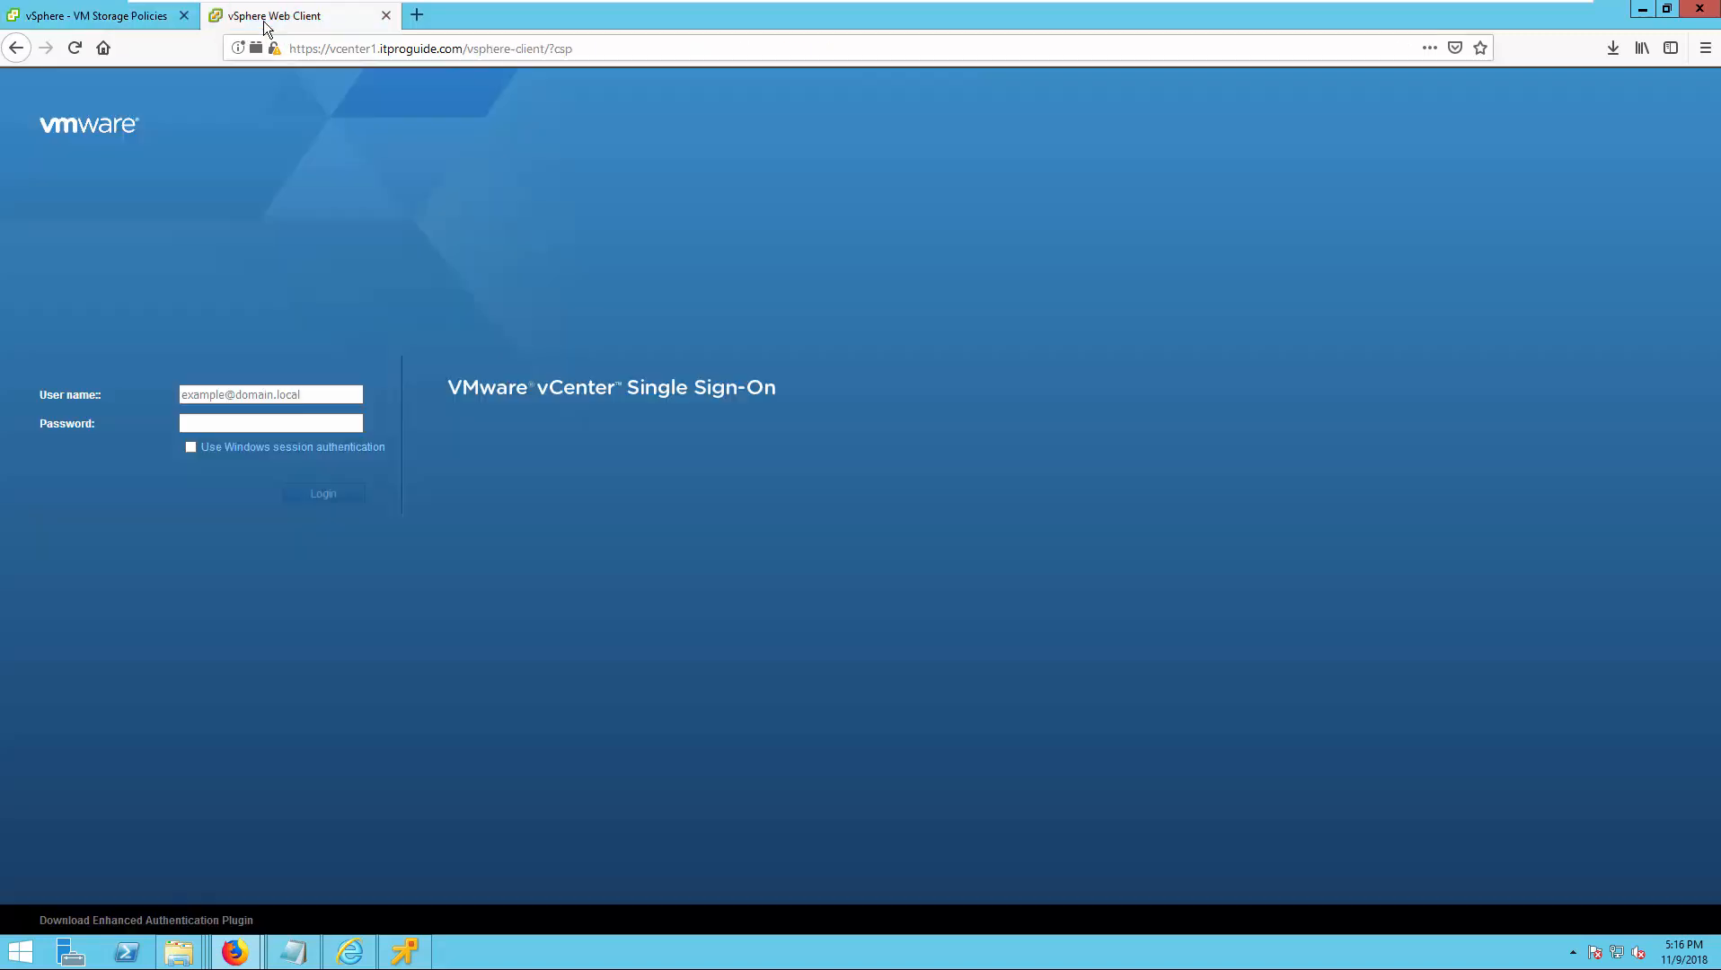
left_click(279, 123)
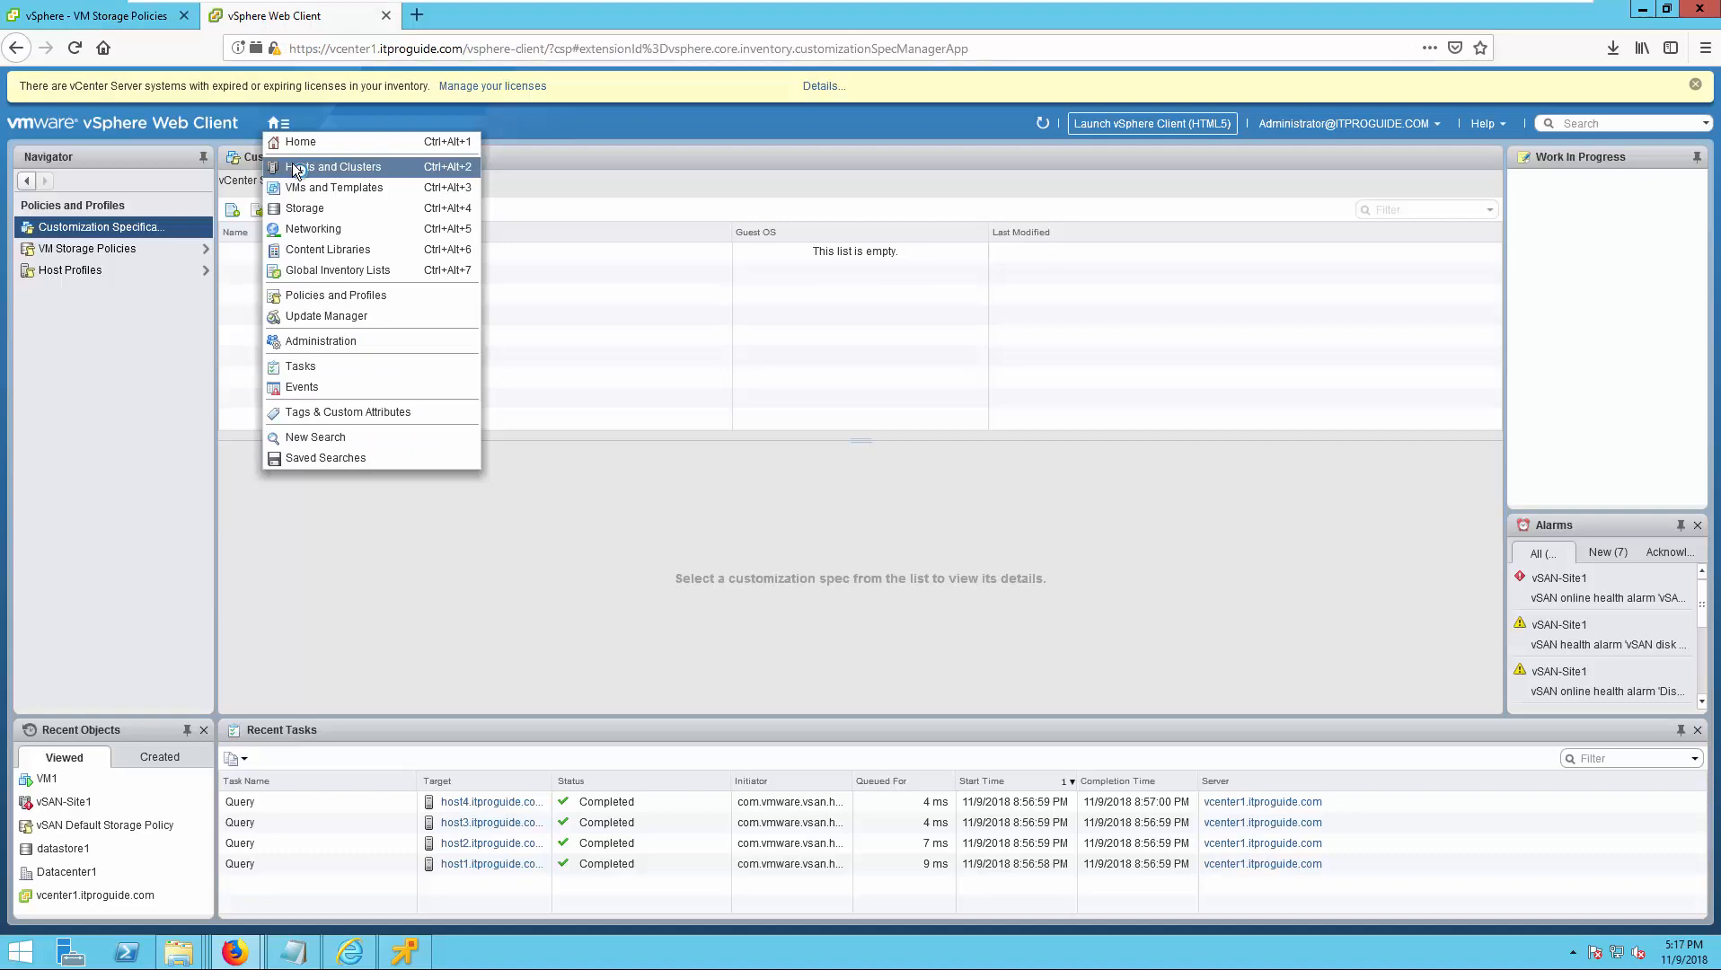
left_click(295, 167)
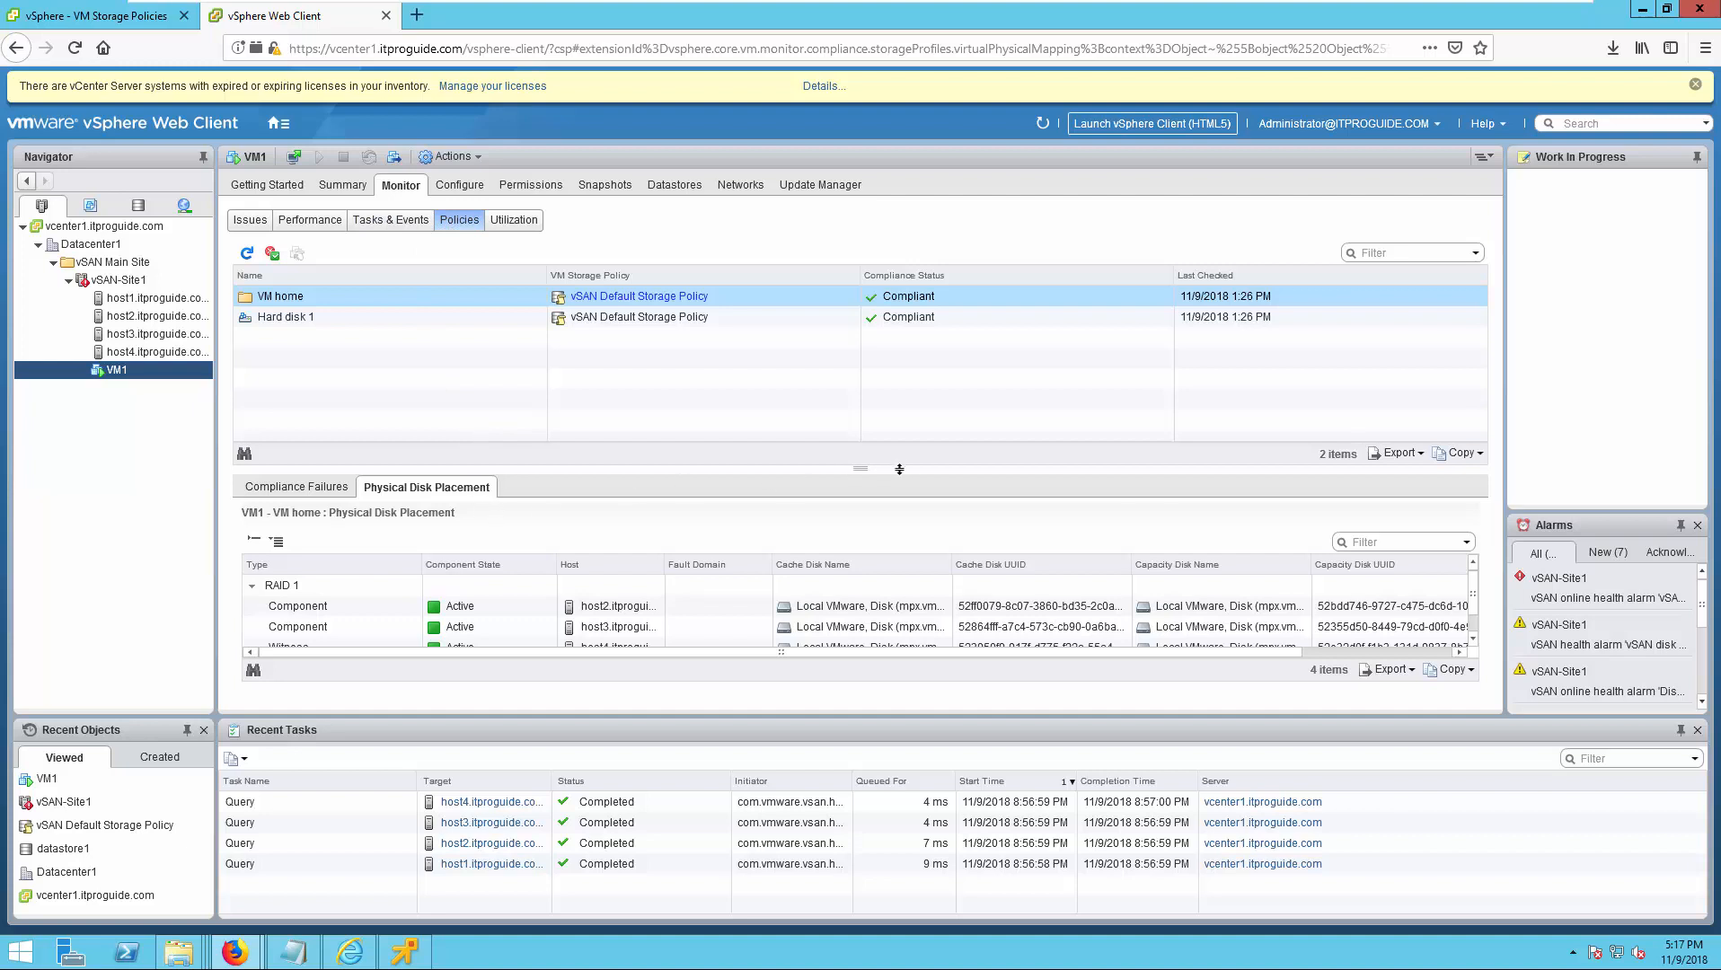
left_click_drag(899, 468, 868, 375)
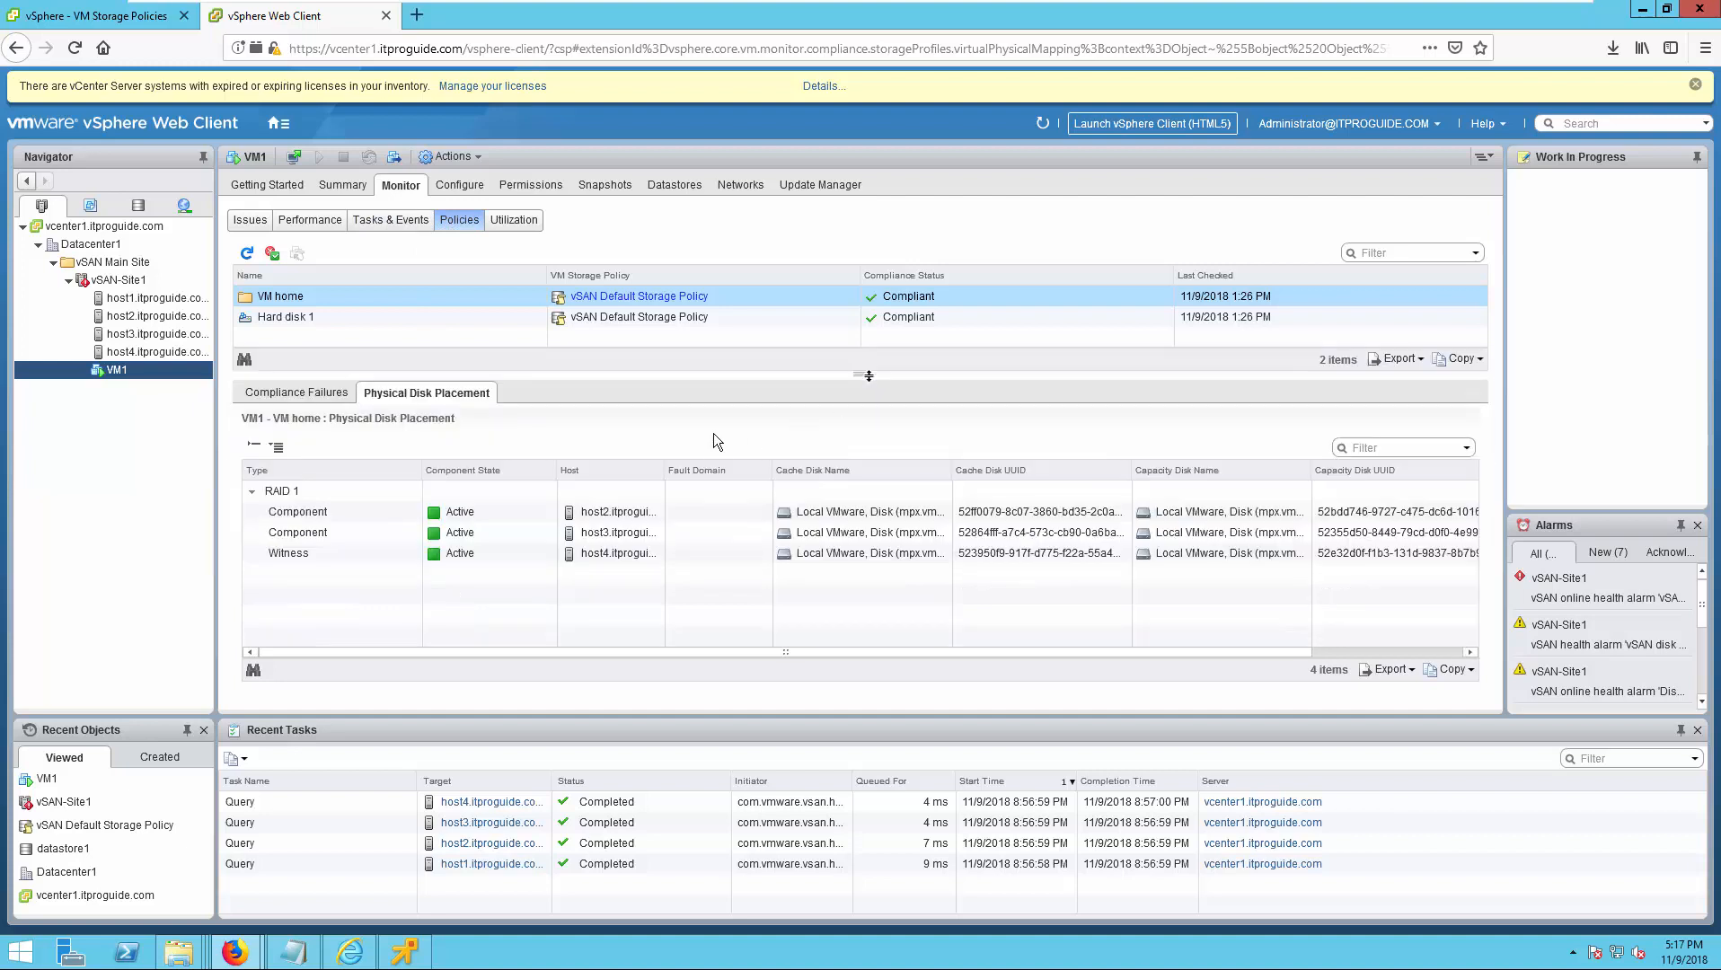
Examine the physical disk placement of VM1's Hard disk 1, checking which host holds each RAID 1 component and the witness.
left_click(337, 319)
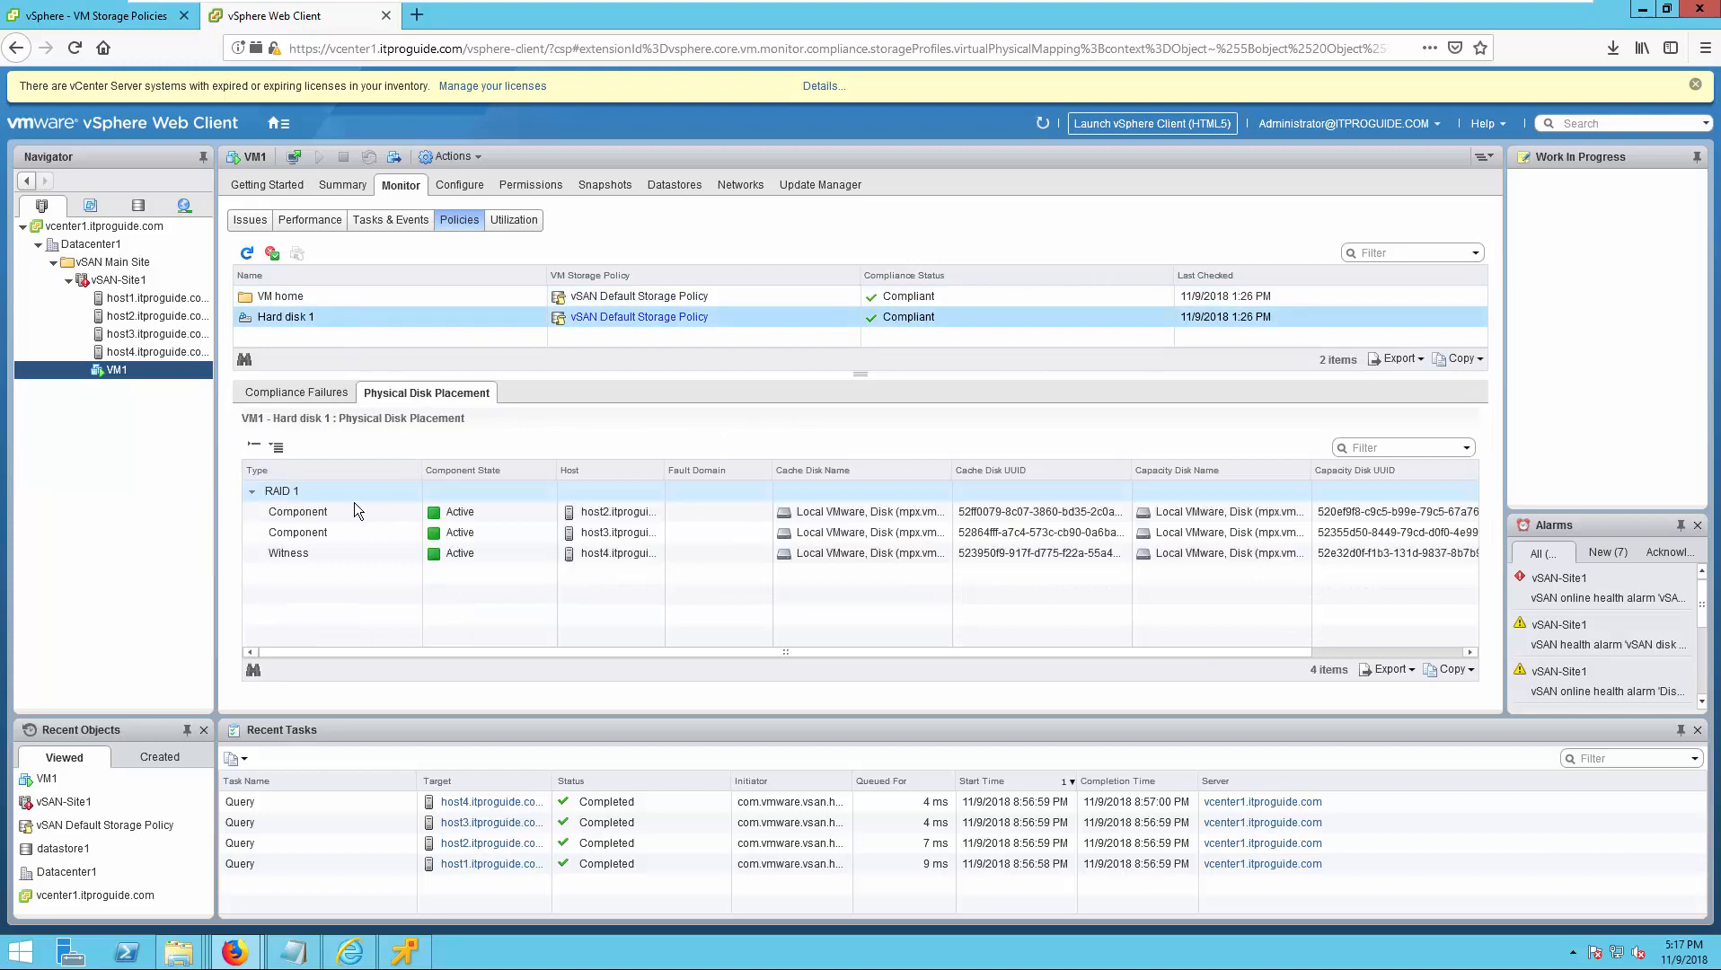
left_click(280, 494)
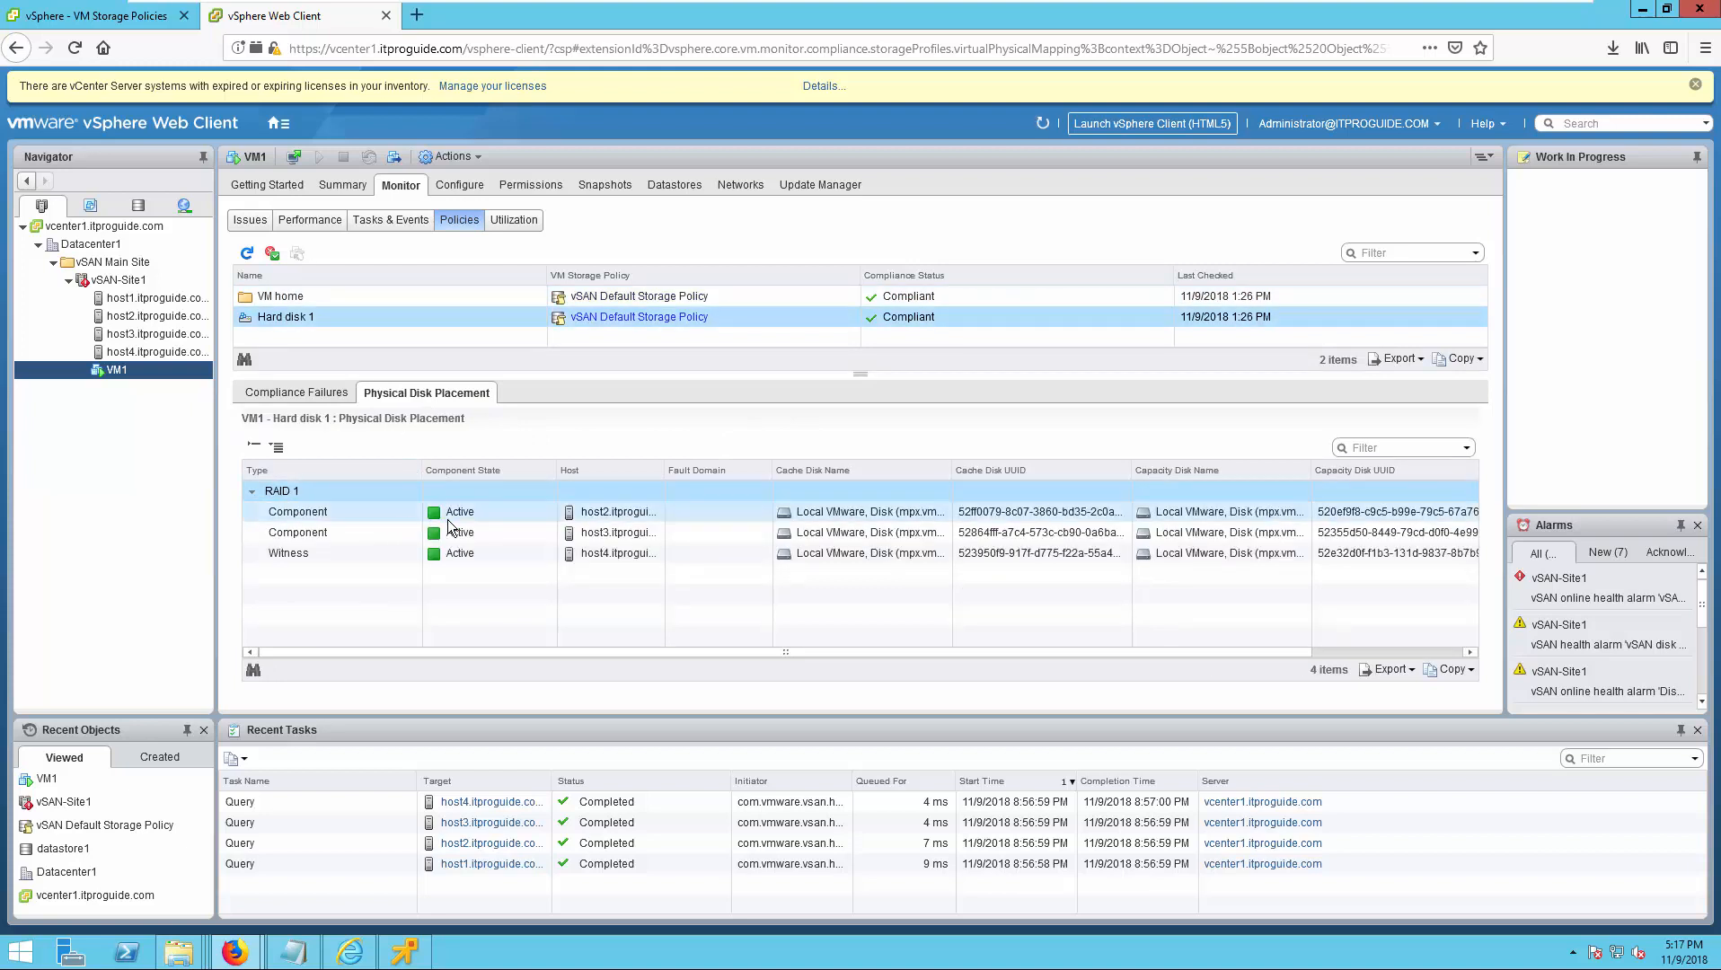
left_click(524, 514)
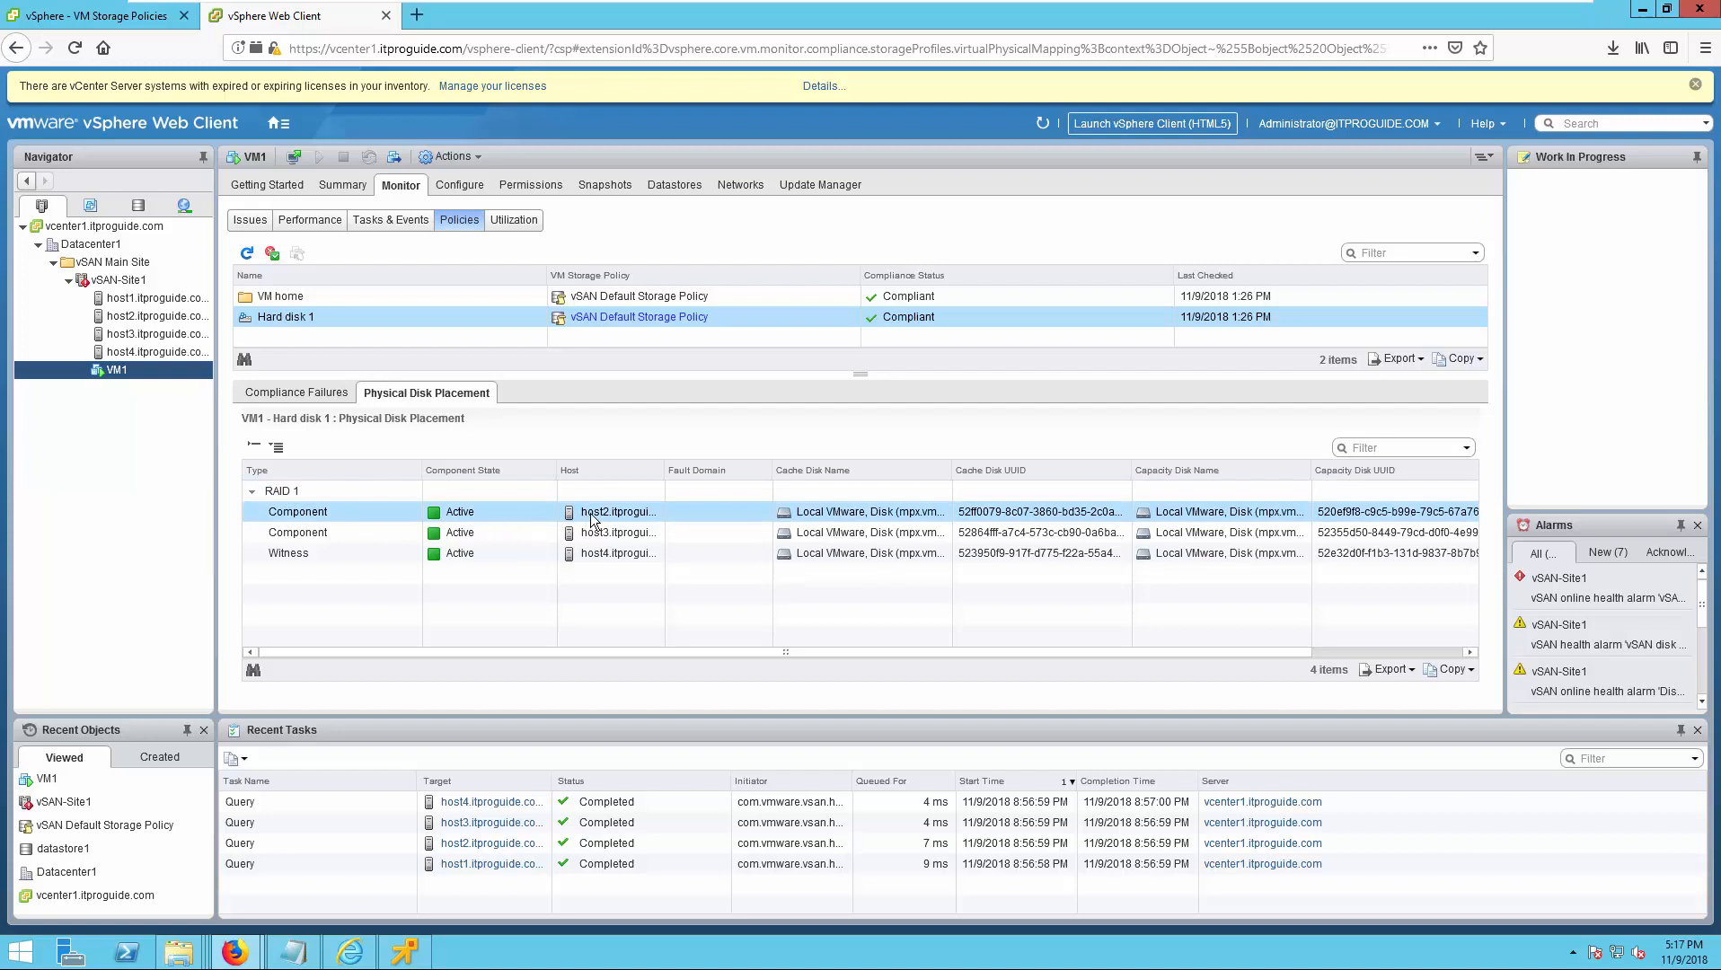
left_click(608, 535)
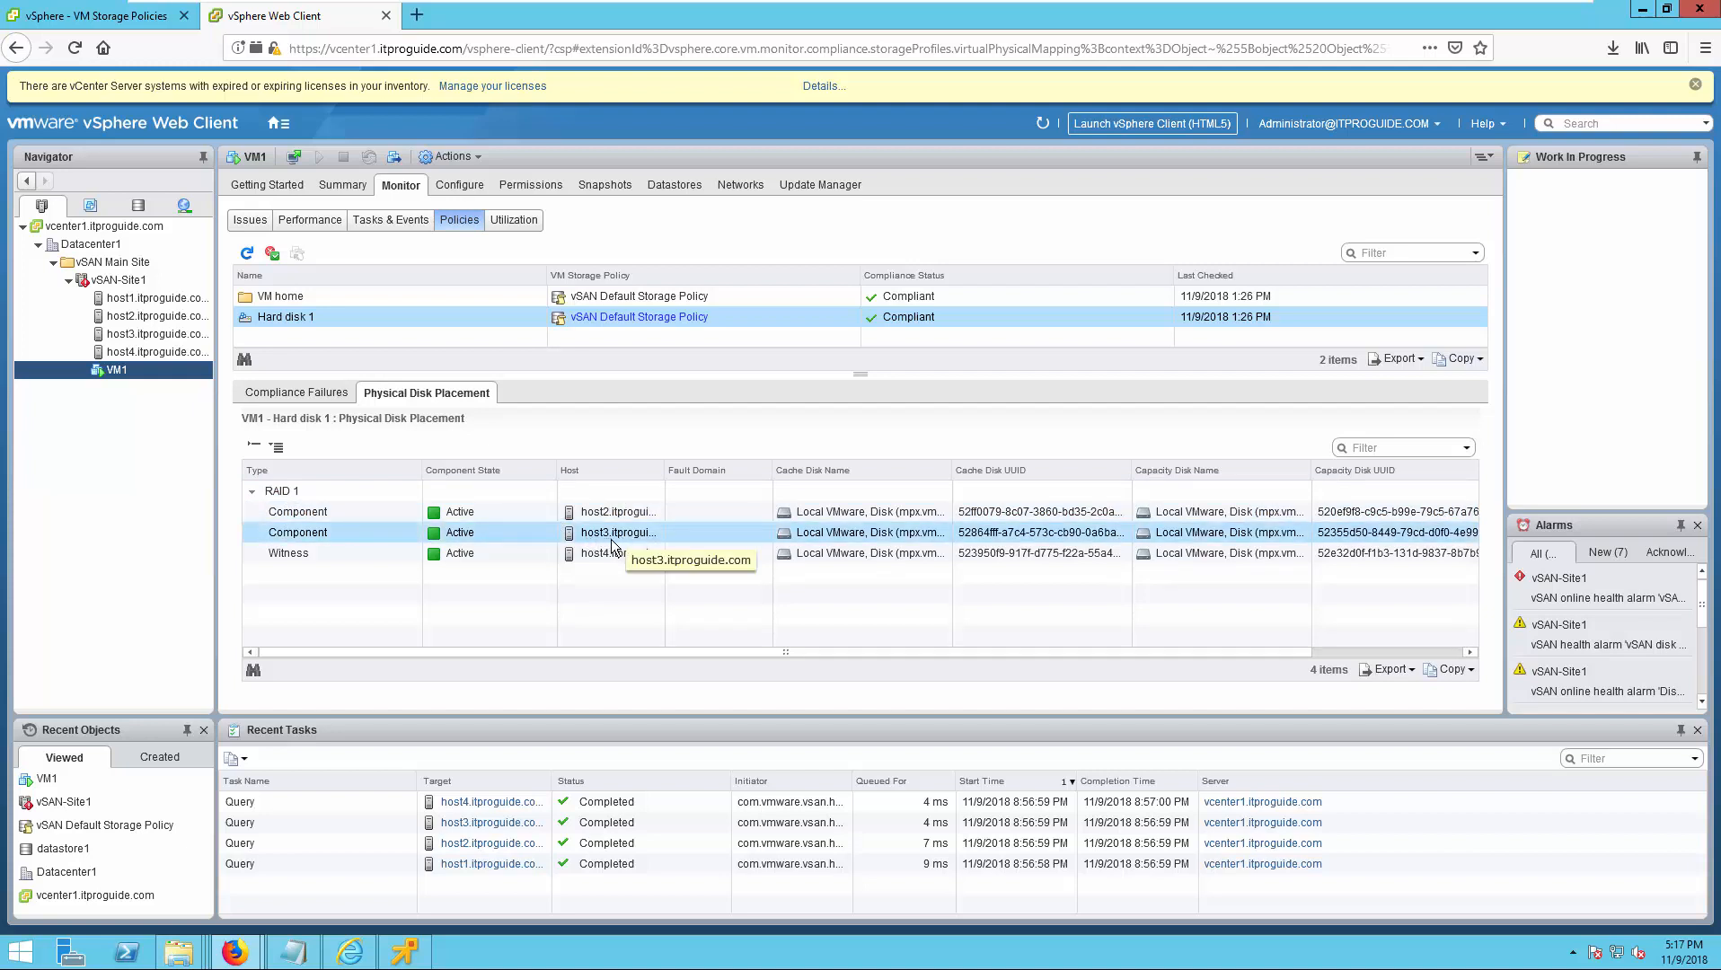
left_click(602, 553)
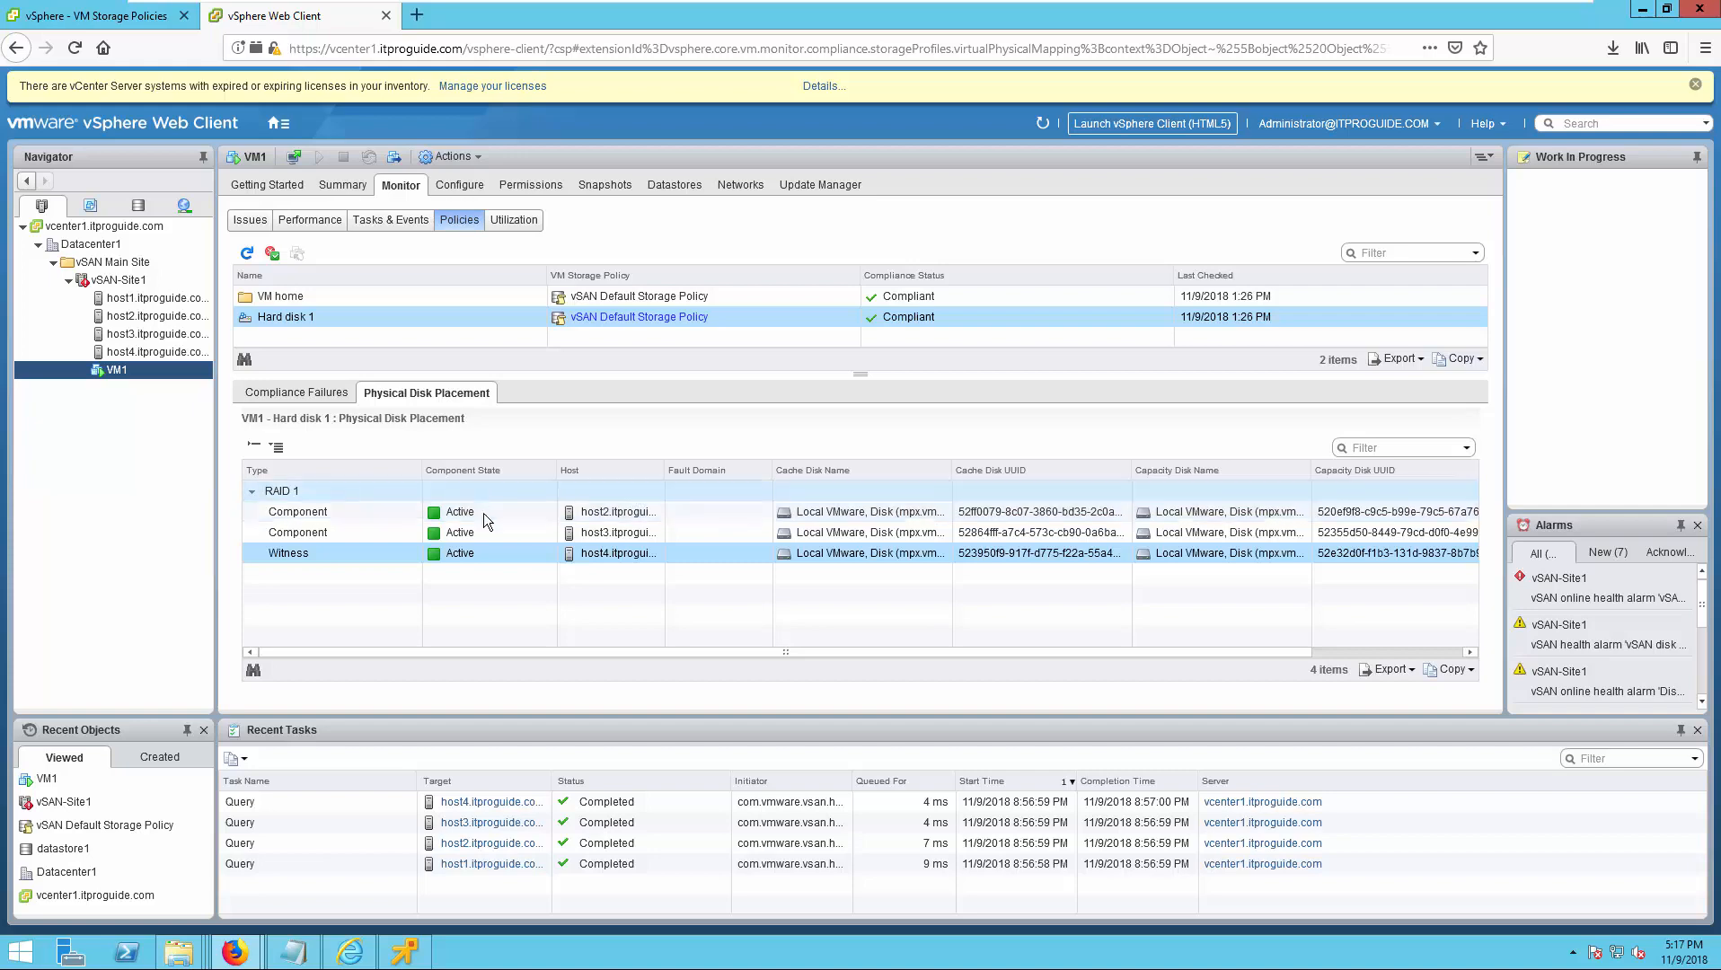
Return to the vSphere Client and edit the vSAN Default Storage Policy, setting the number of disk stripes per object to 2.
left_click(133, 22)
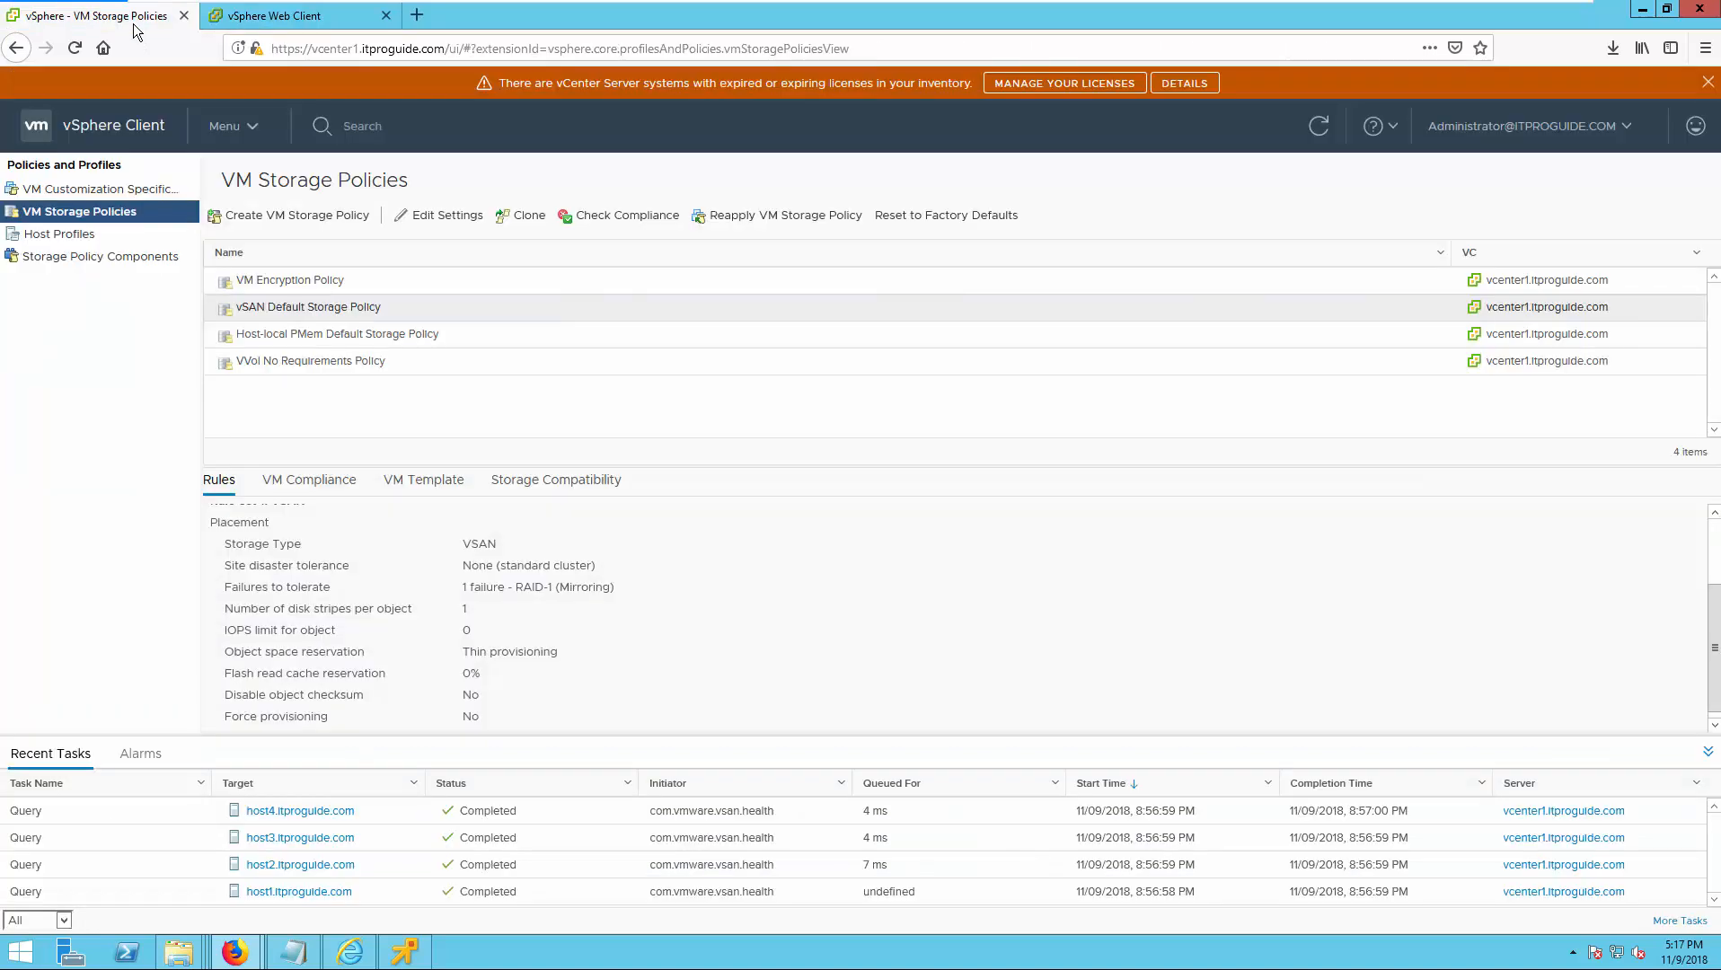
left_click(435, 223)
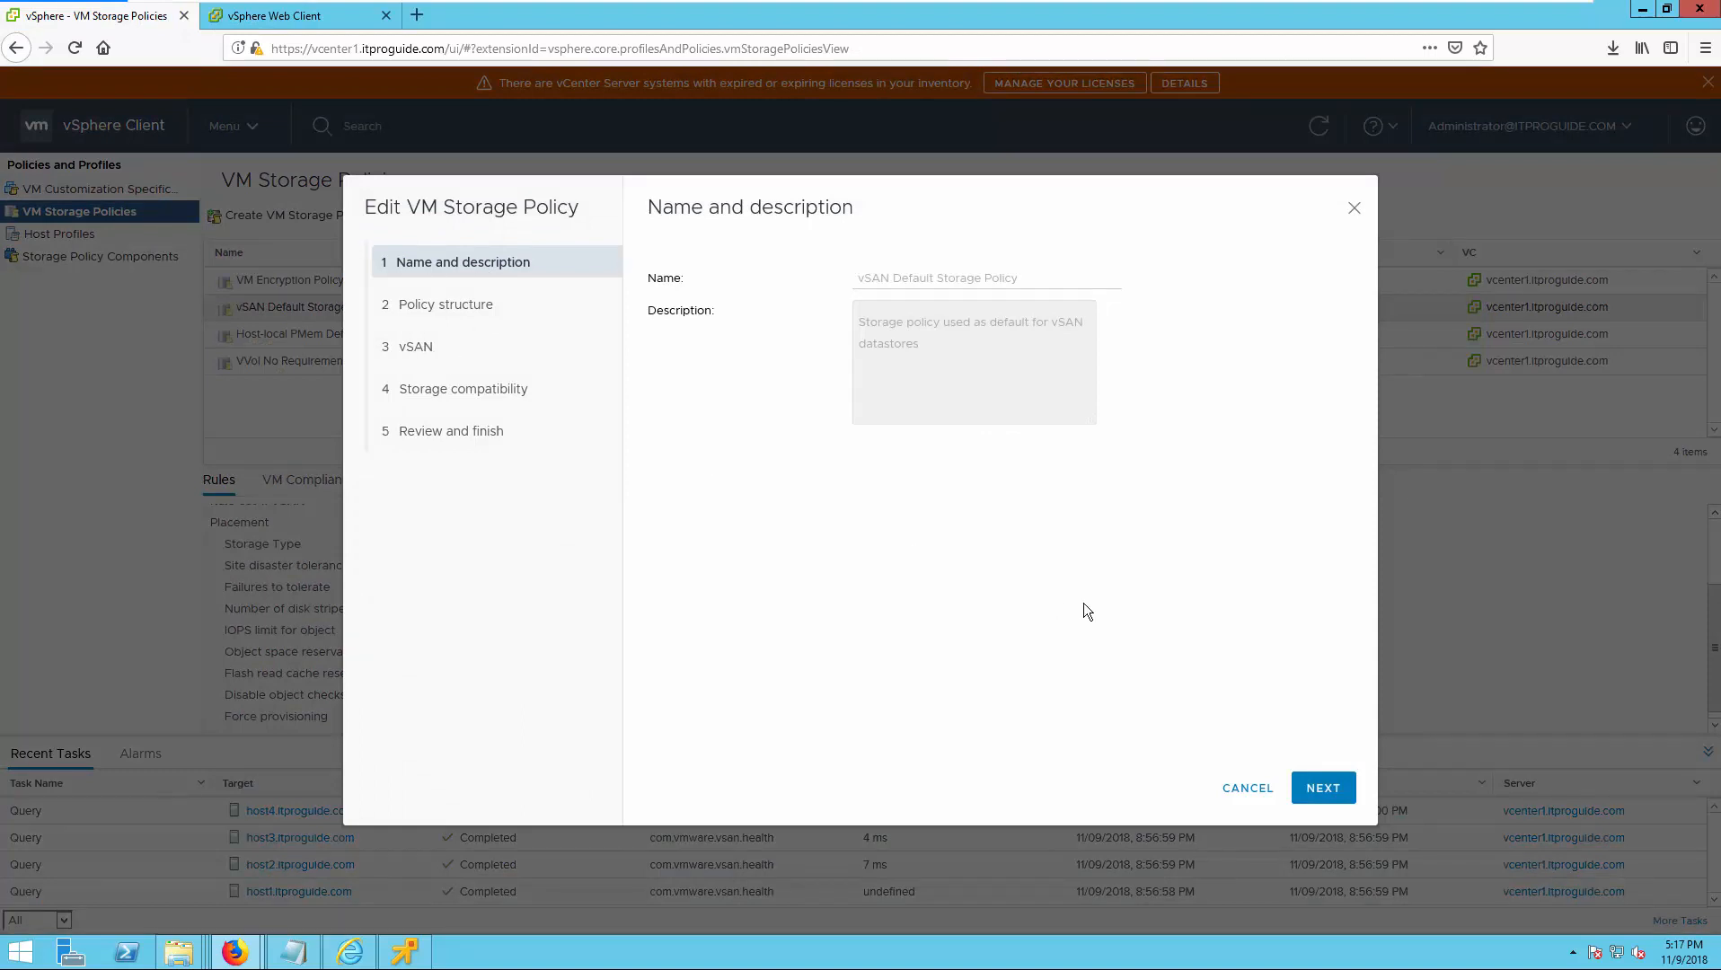
left_click(1322, 789)
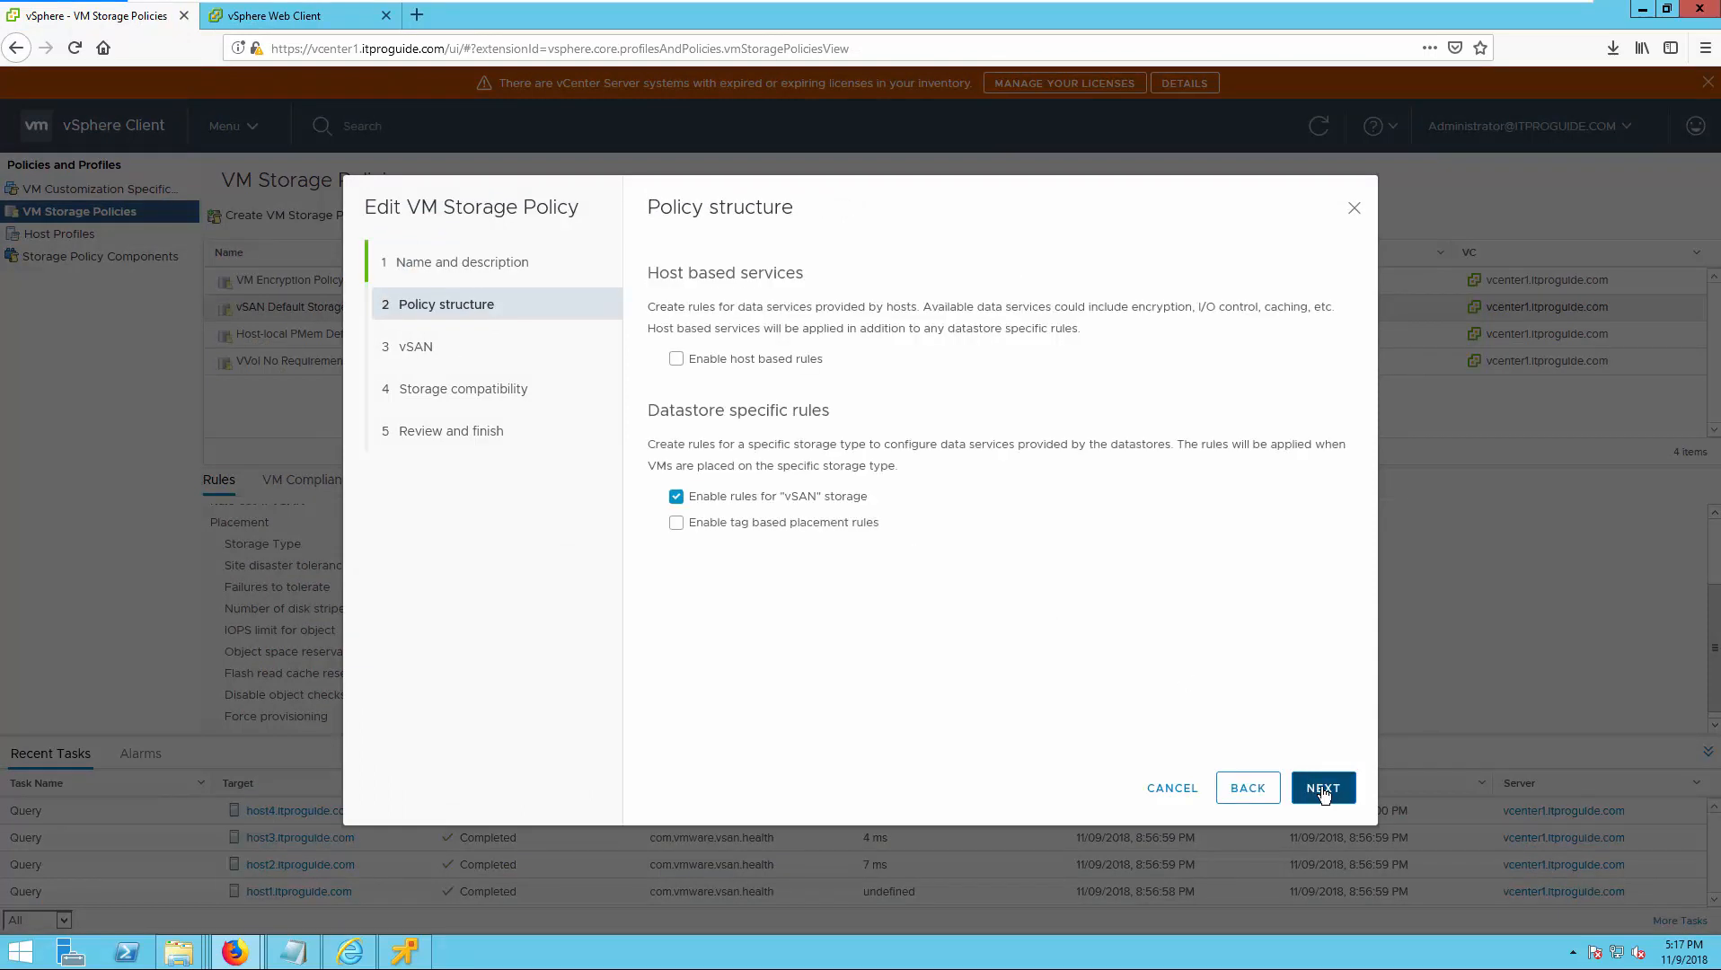
left_click(1322, 788)
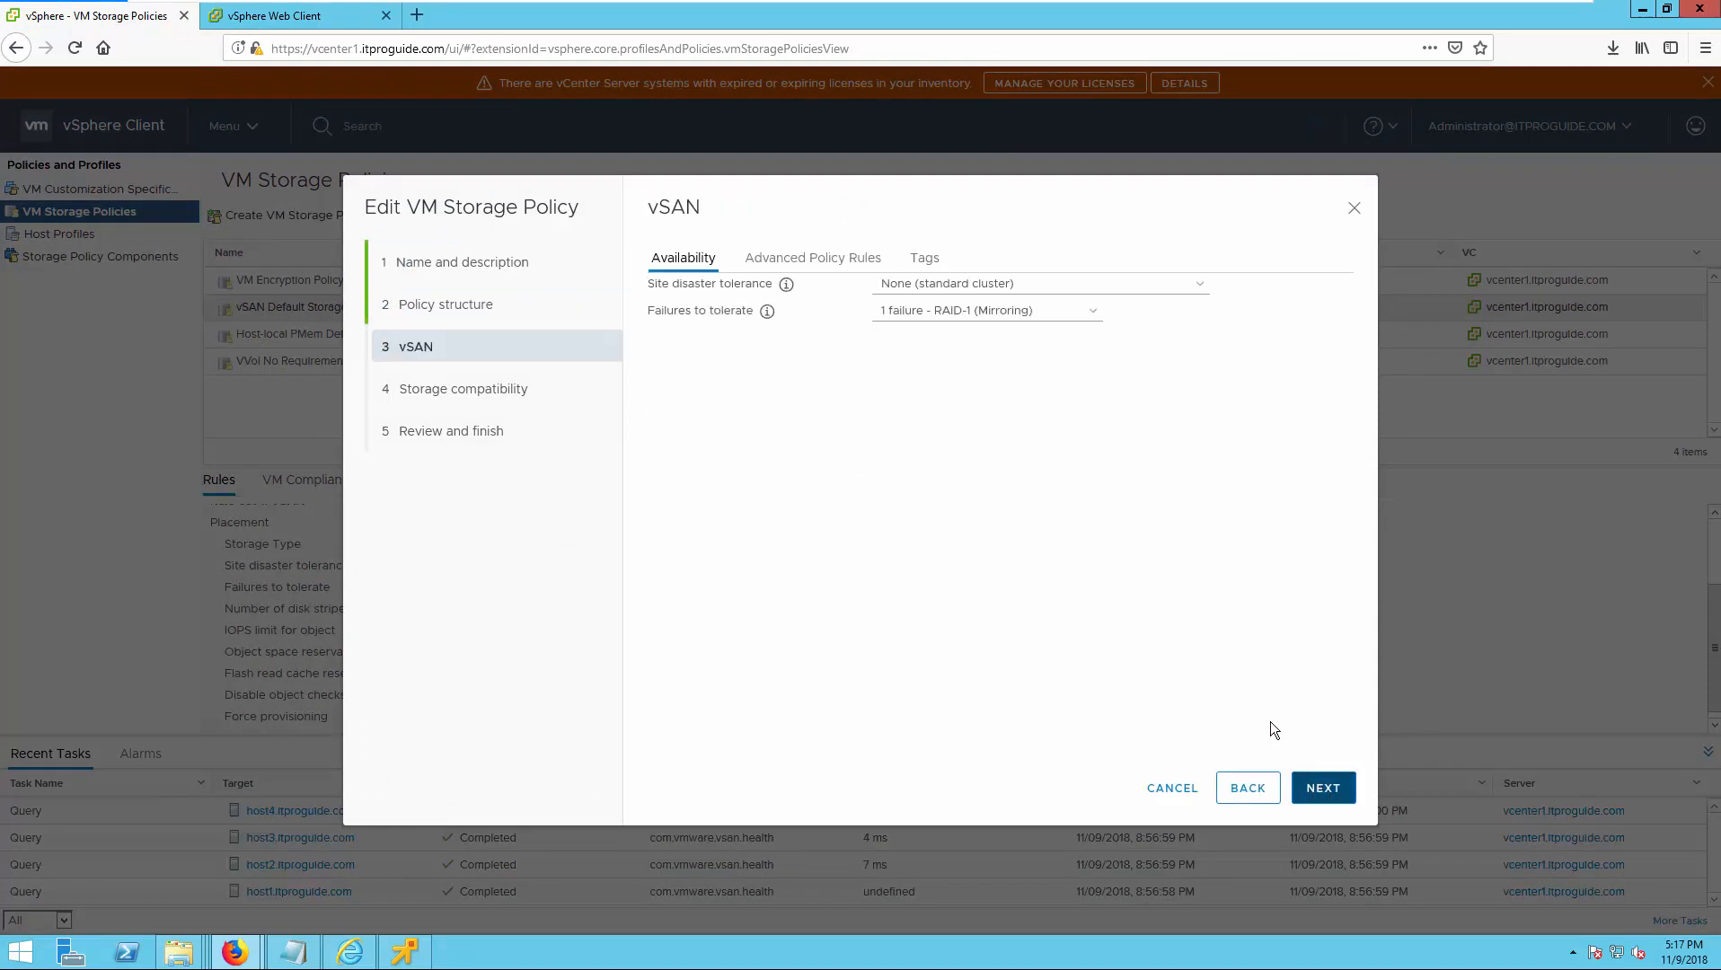
left_click(830, 263)
left_click(903, 285)
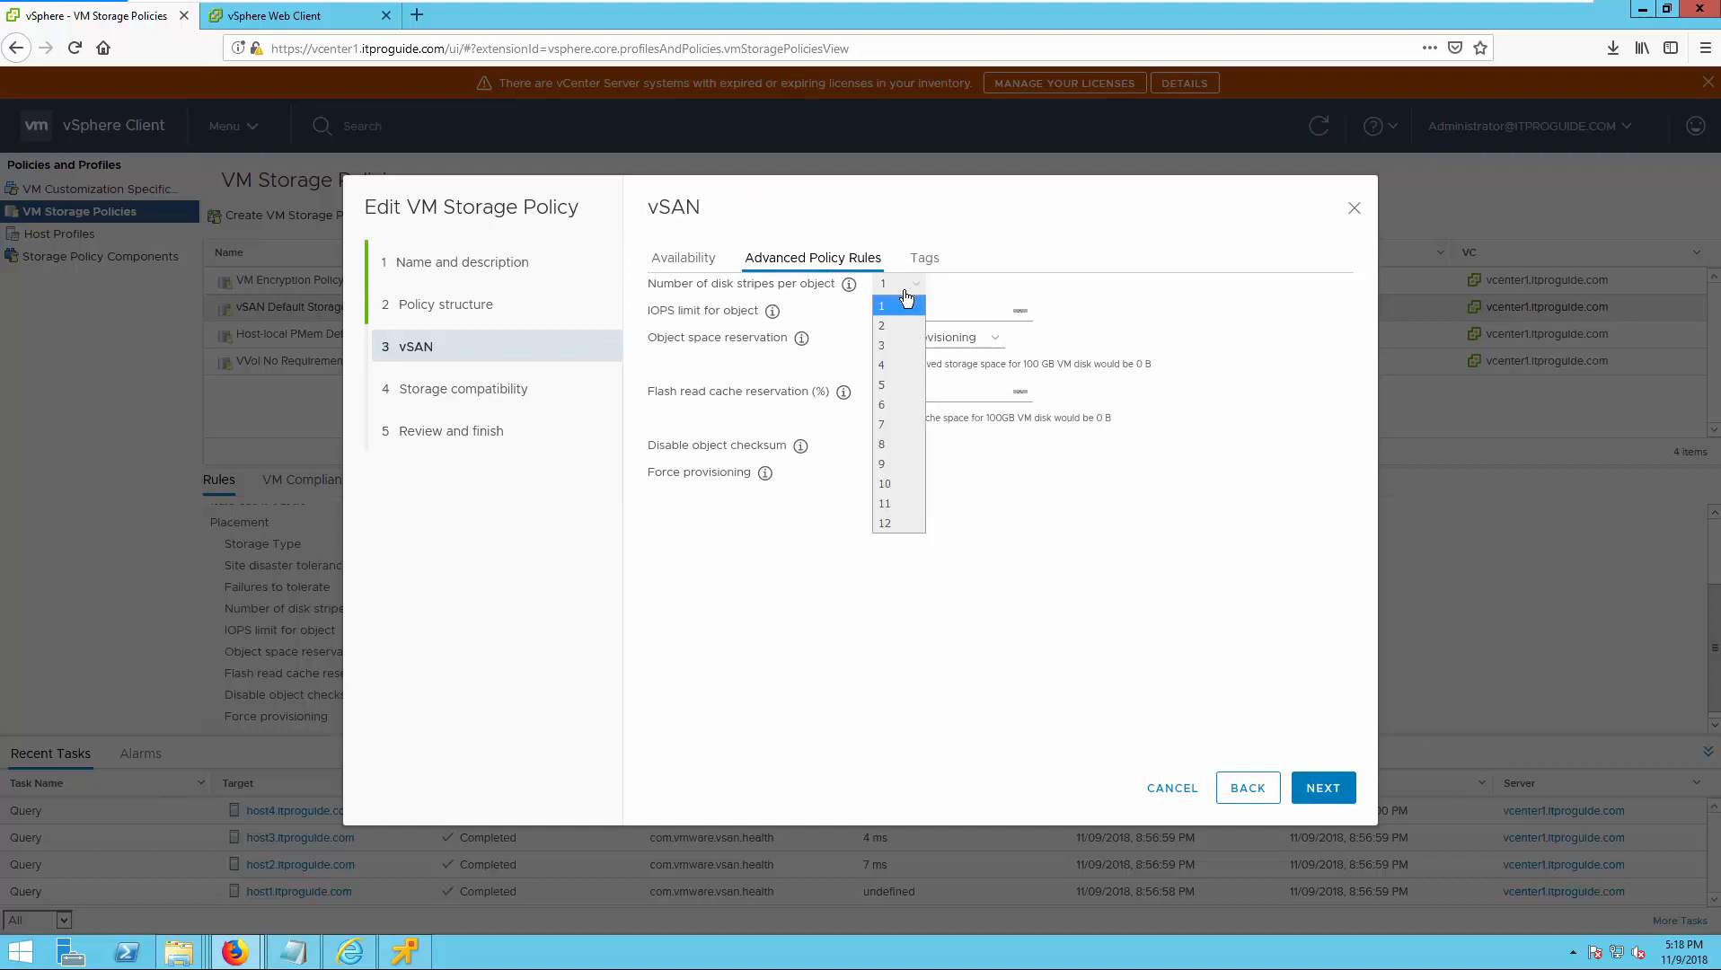
left_click(888, 325)
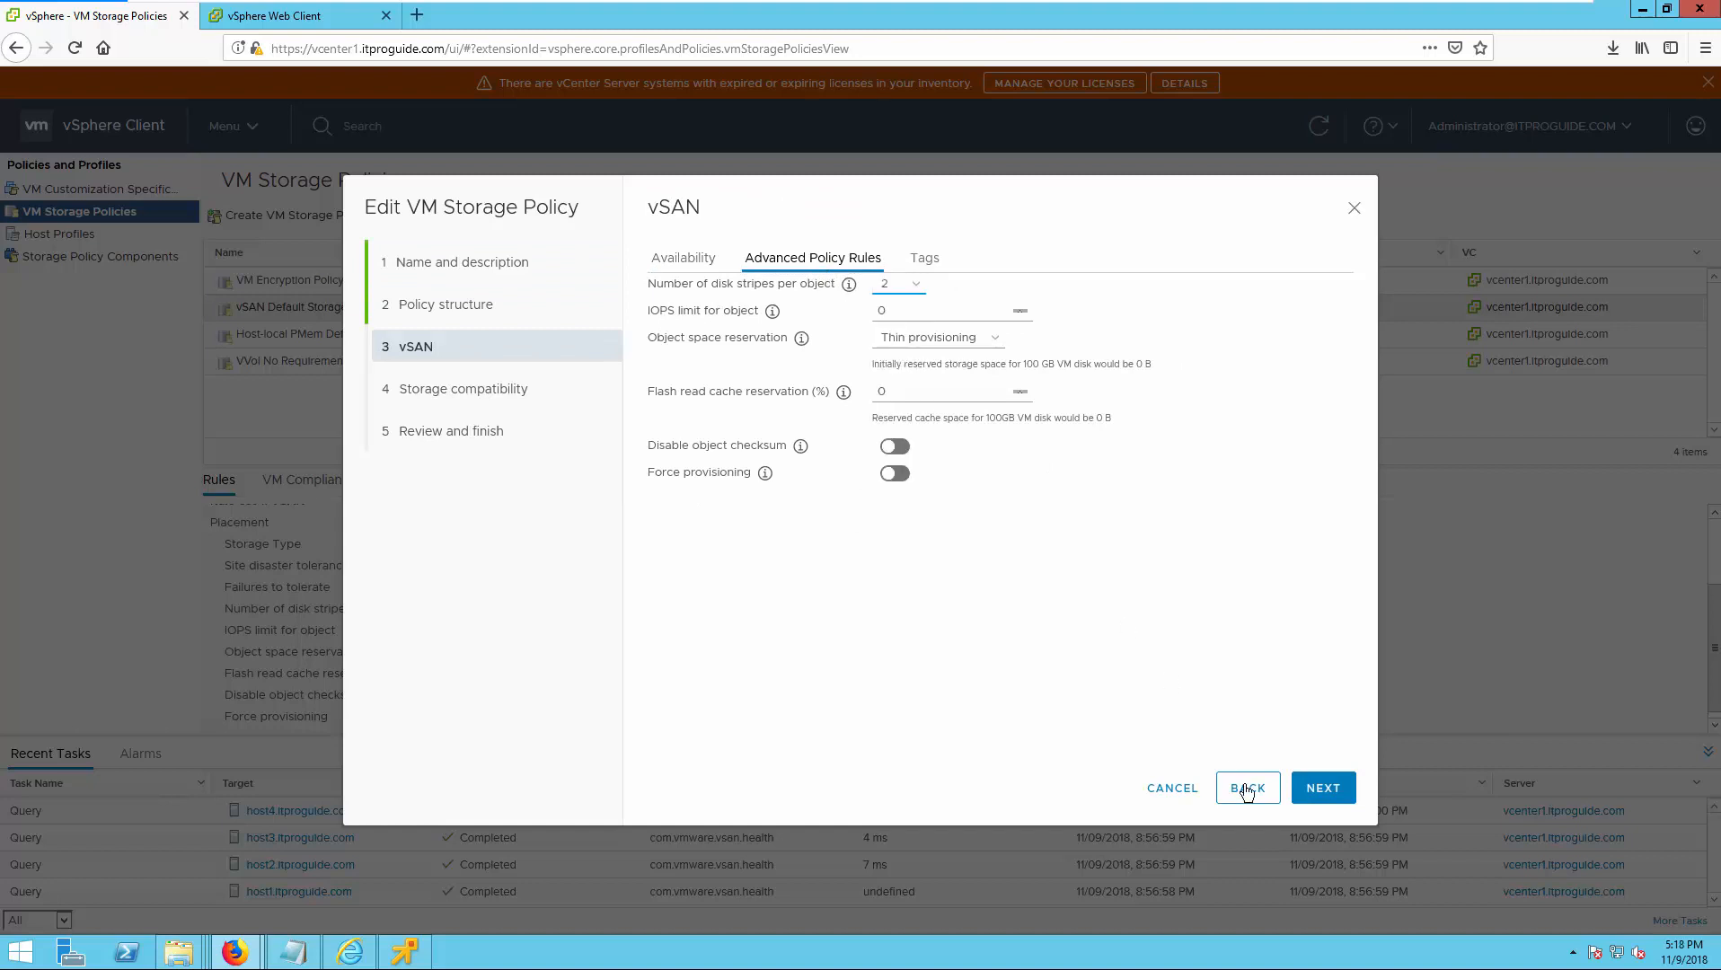
Finish the policy edit and save the changes with Reapply to VMs set to Now.
left_click(1323, 791)
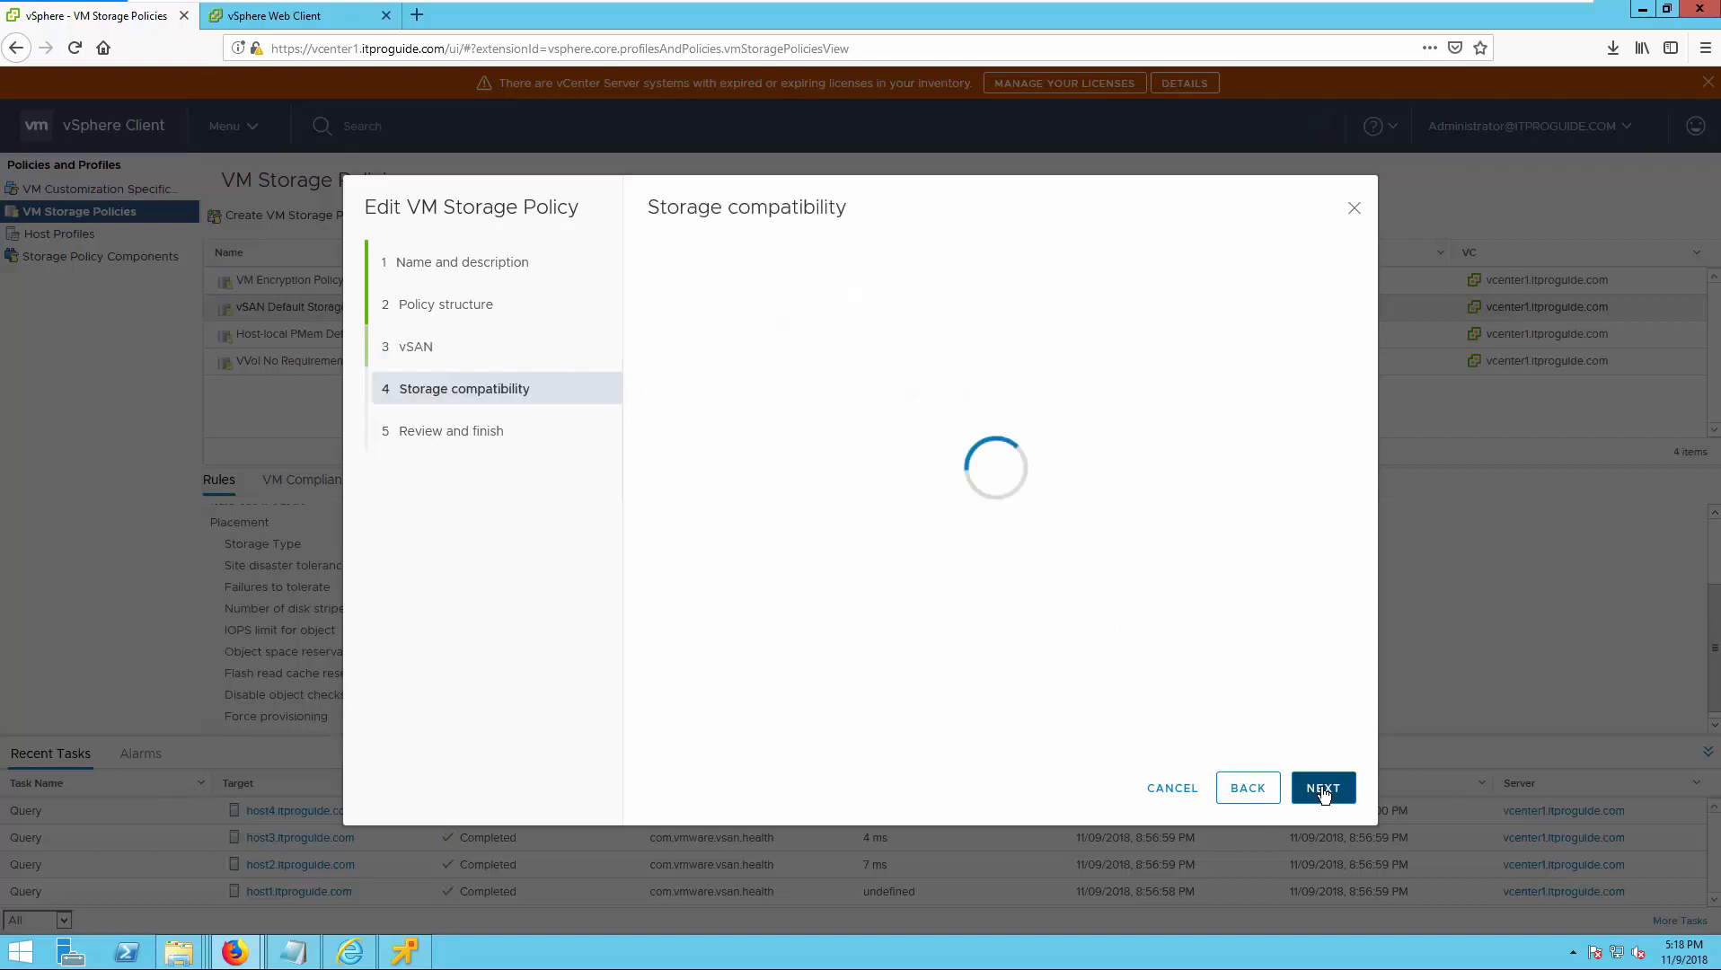
left_click(1322, 790)
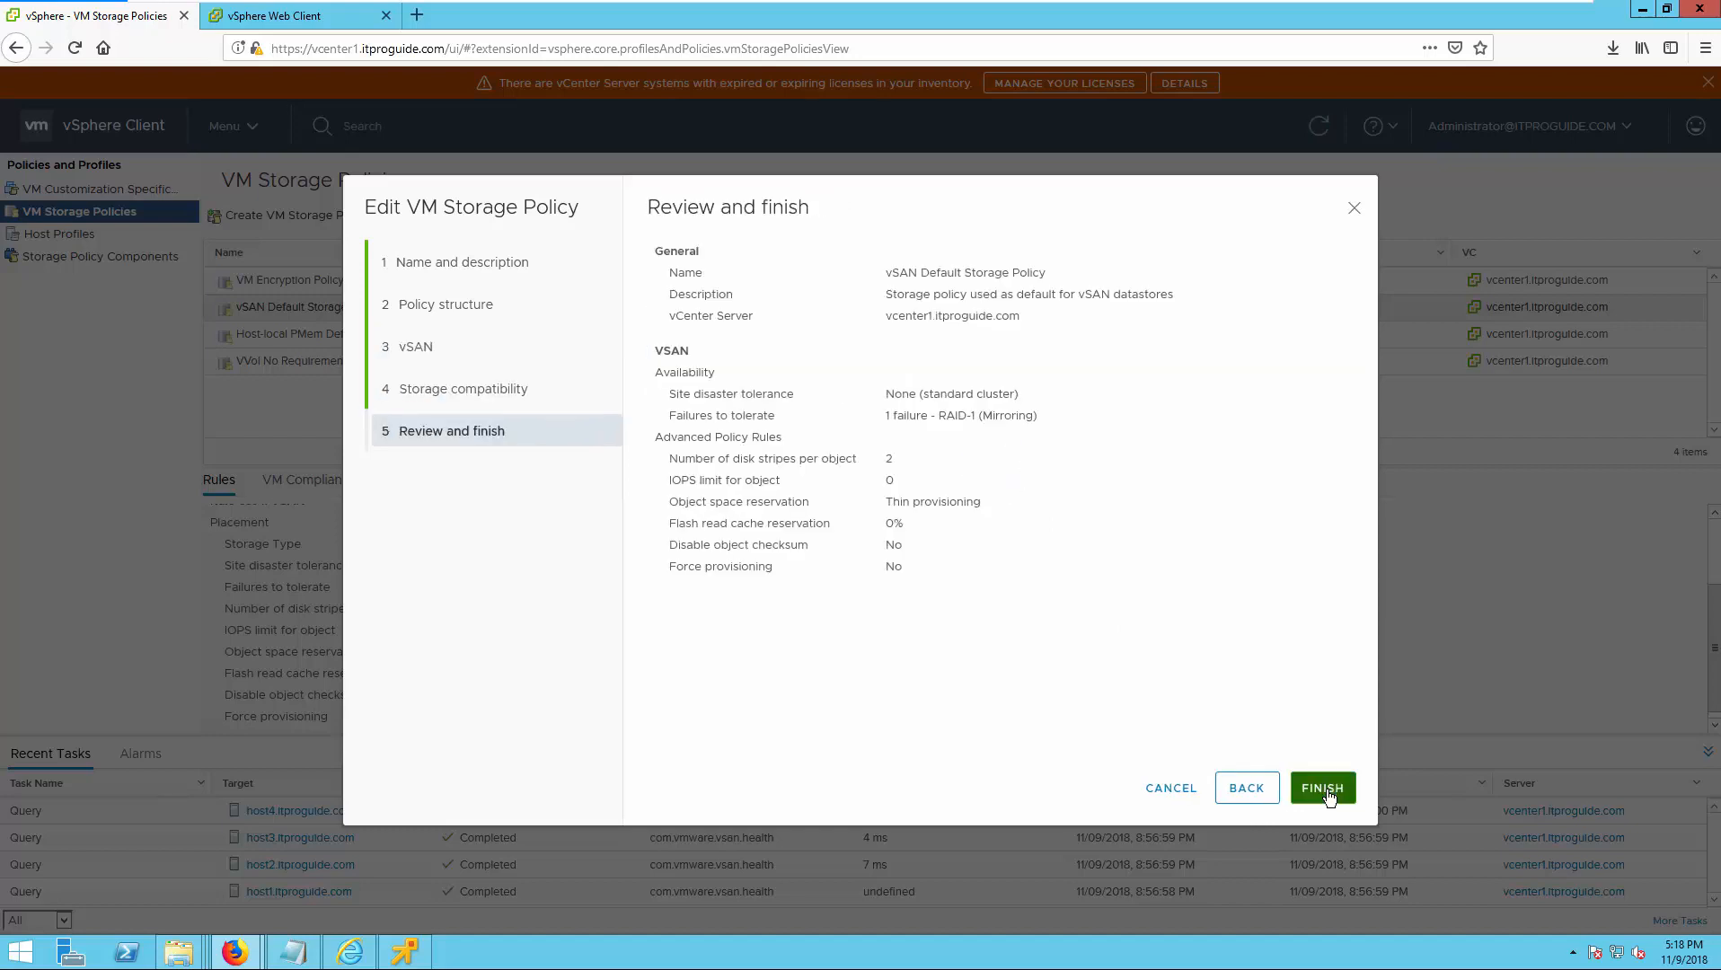
left_click(1322, 790)
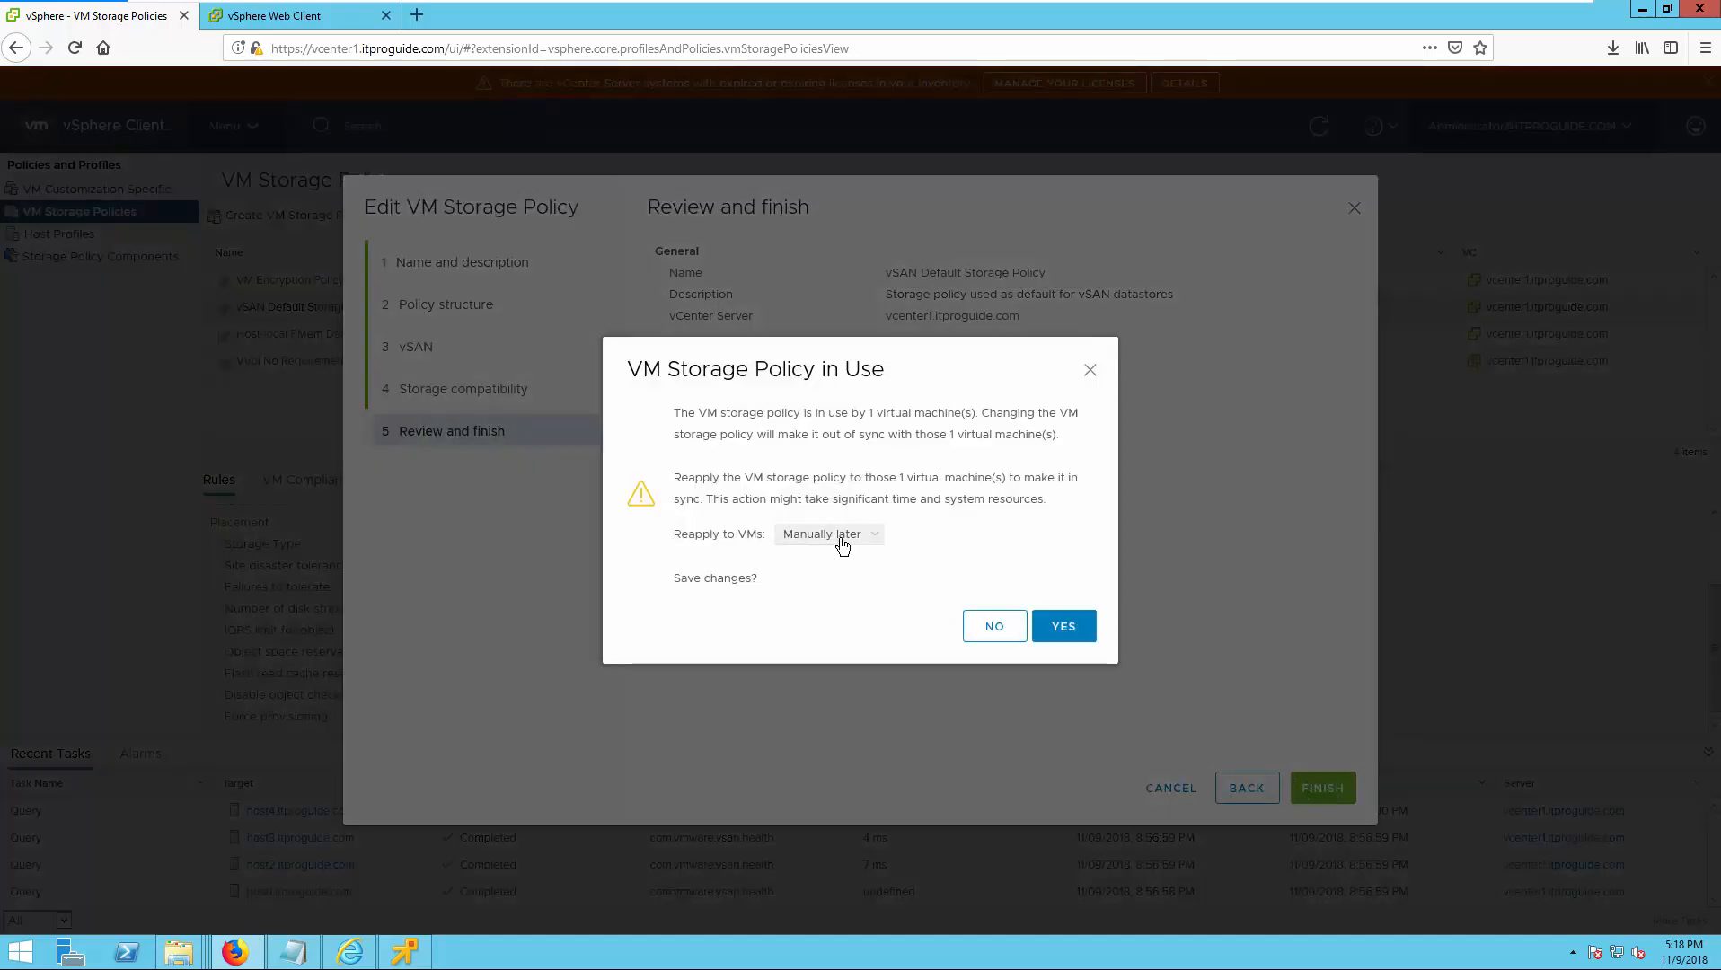
left_click(837, 537)
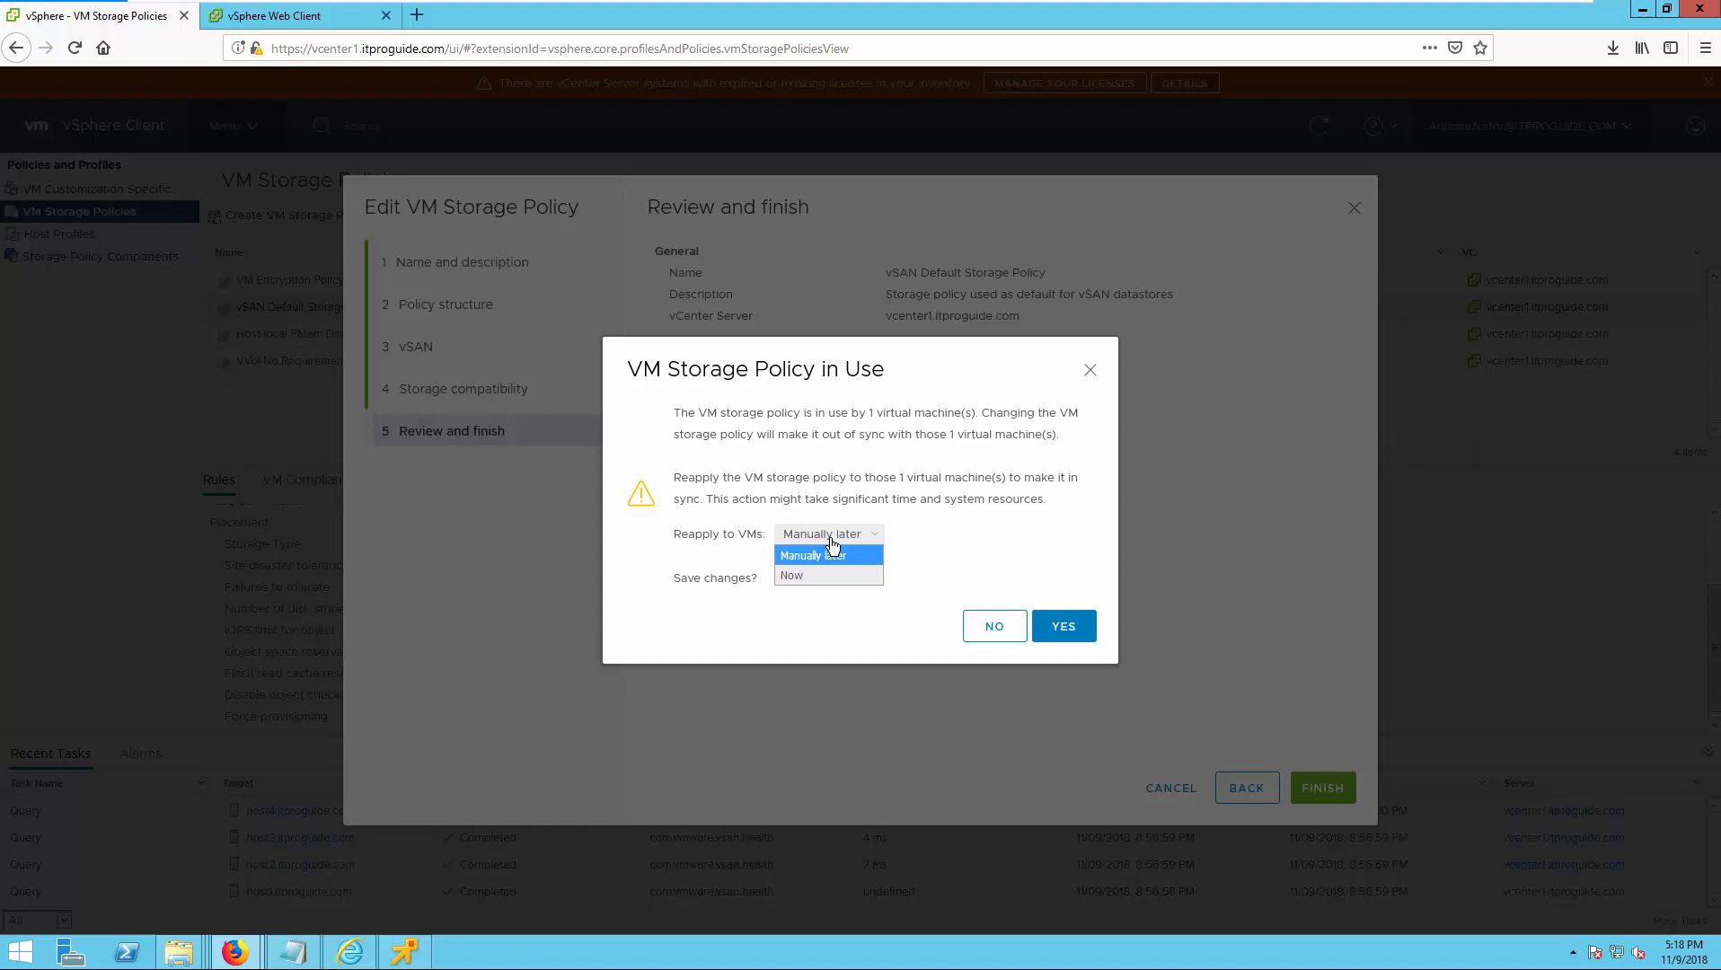
left_click(752, 409)
left_click_drag(688, 412, 978, 414)
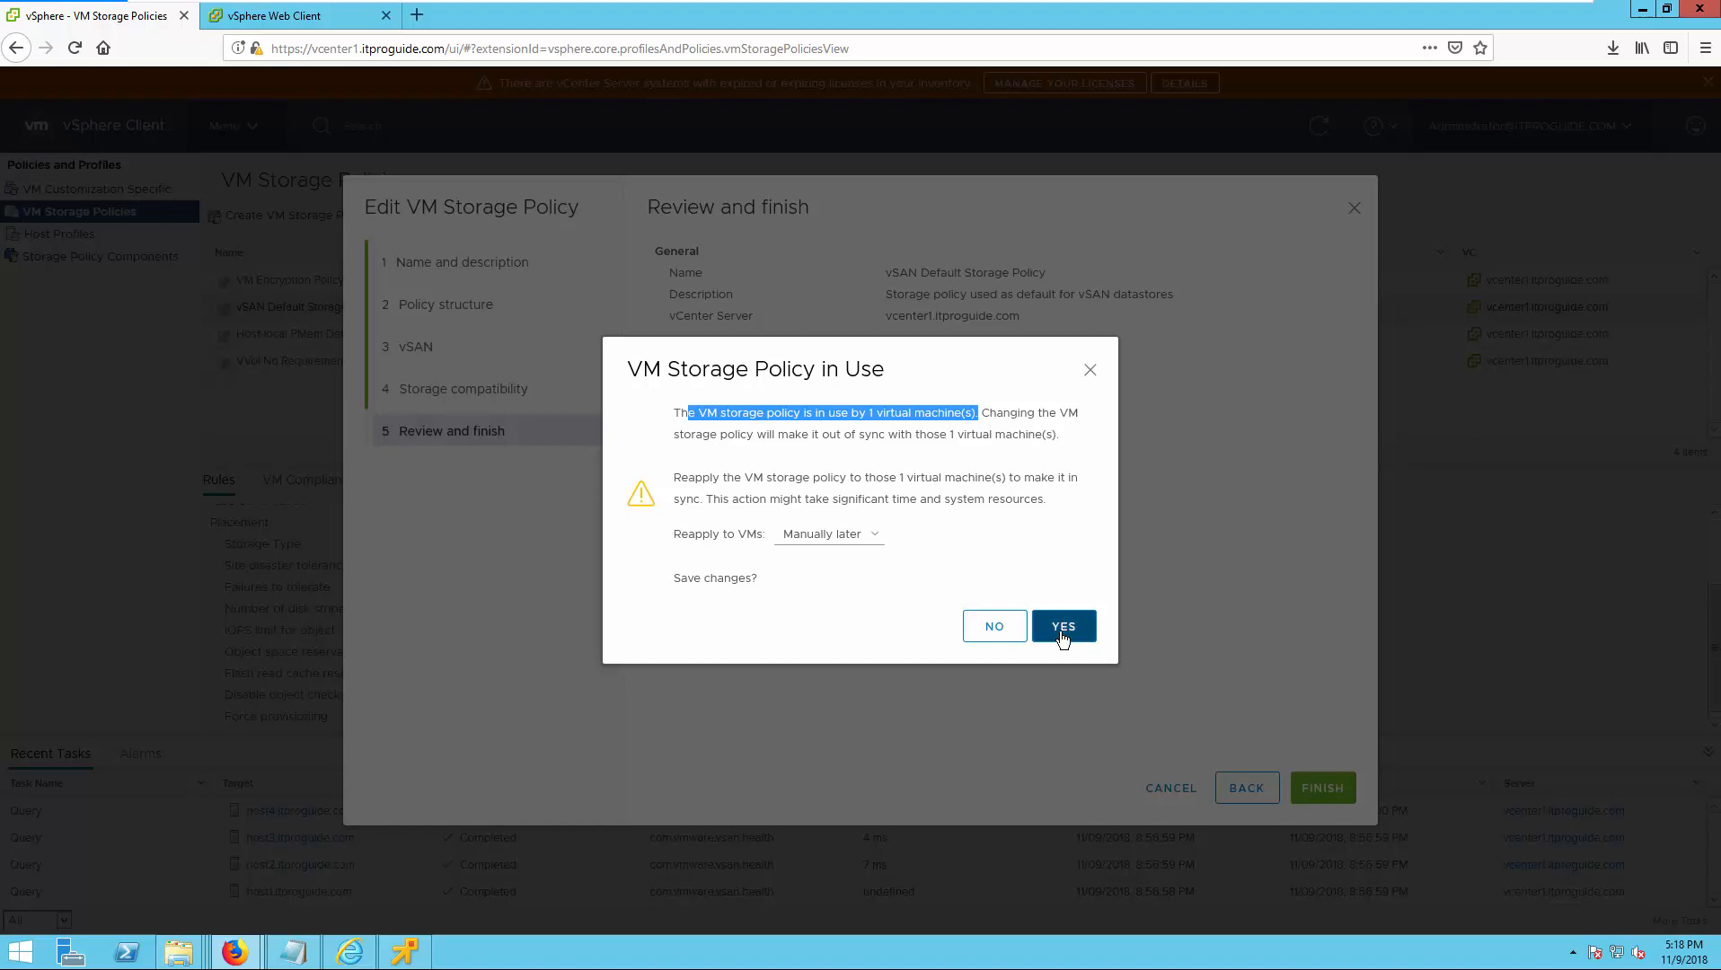
left_click(821, 533)
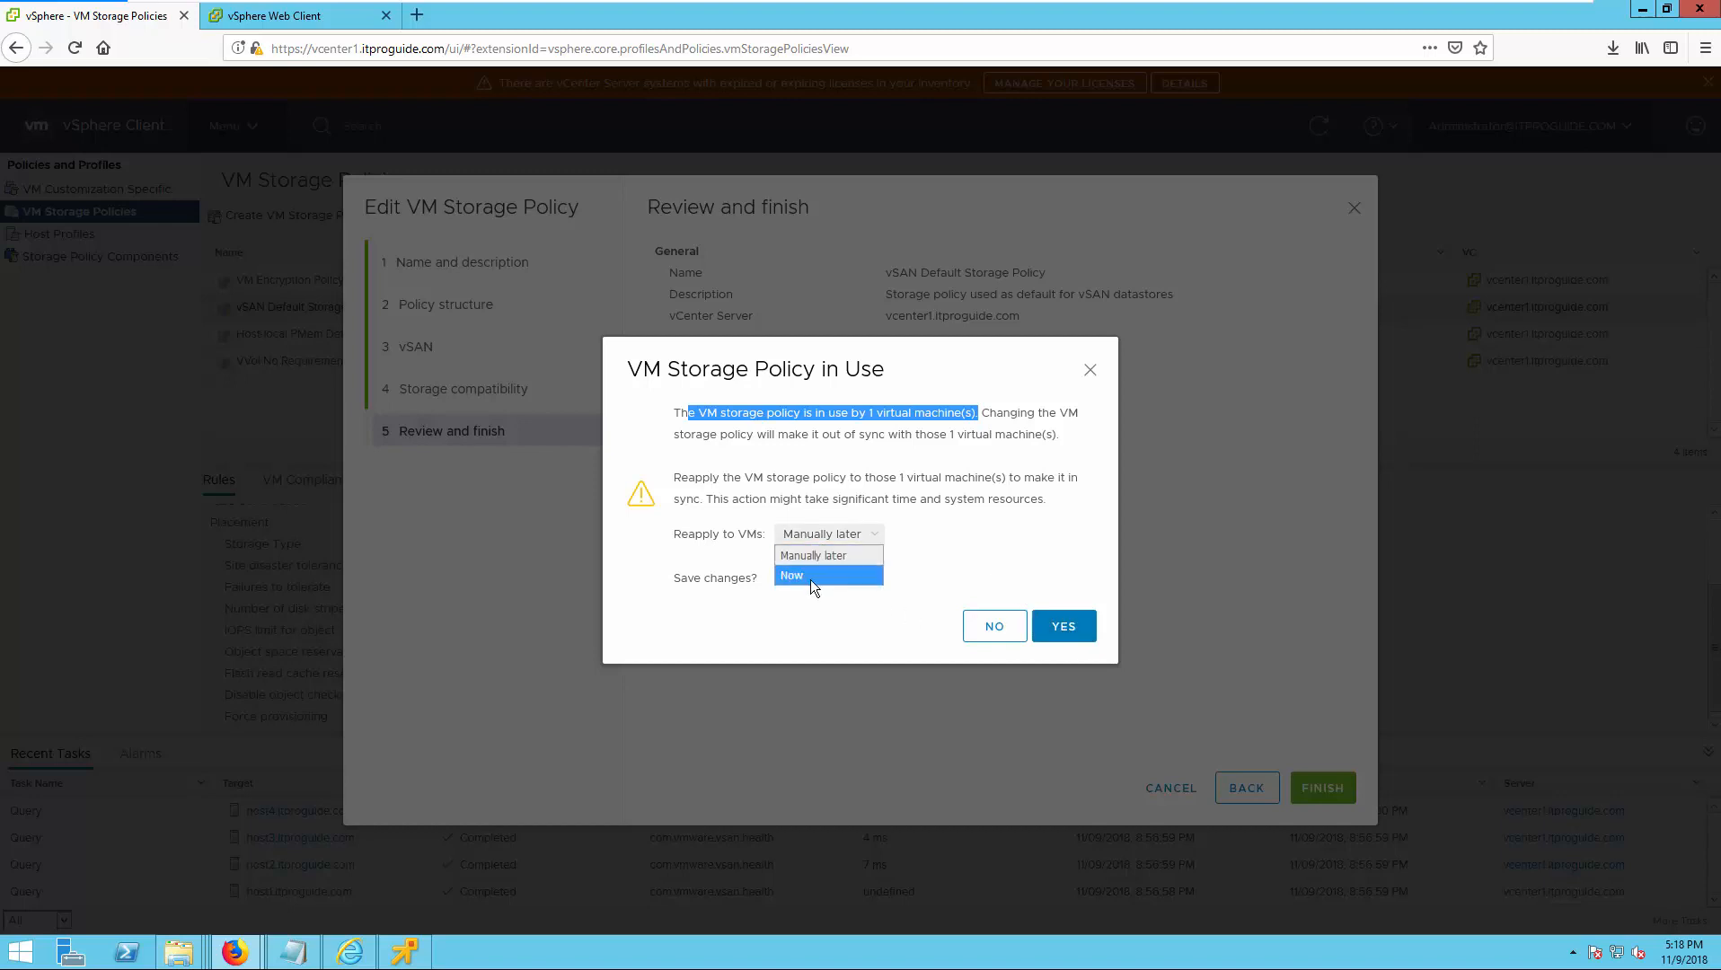
left_click(811, 576)
left_click(1059, 625)
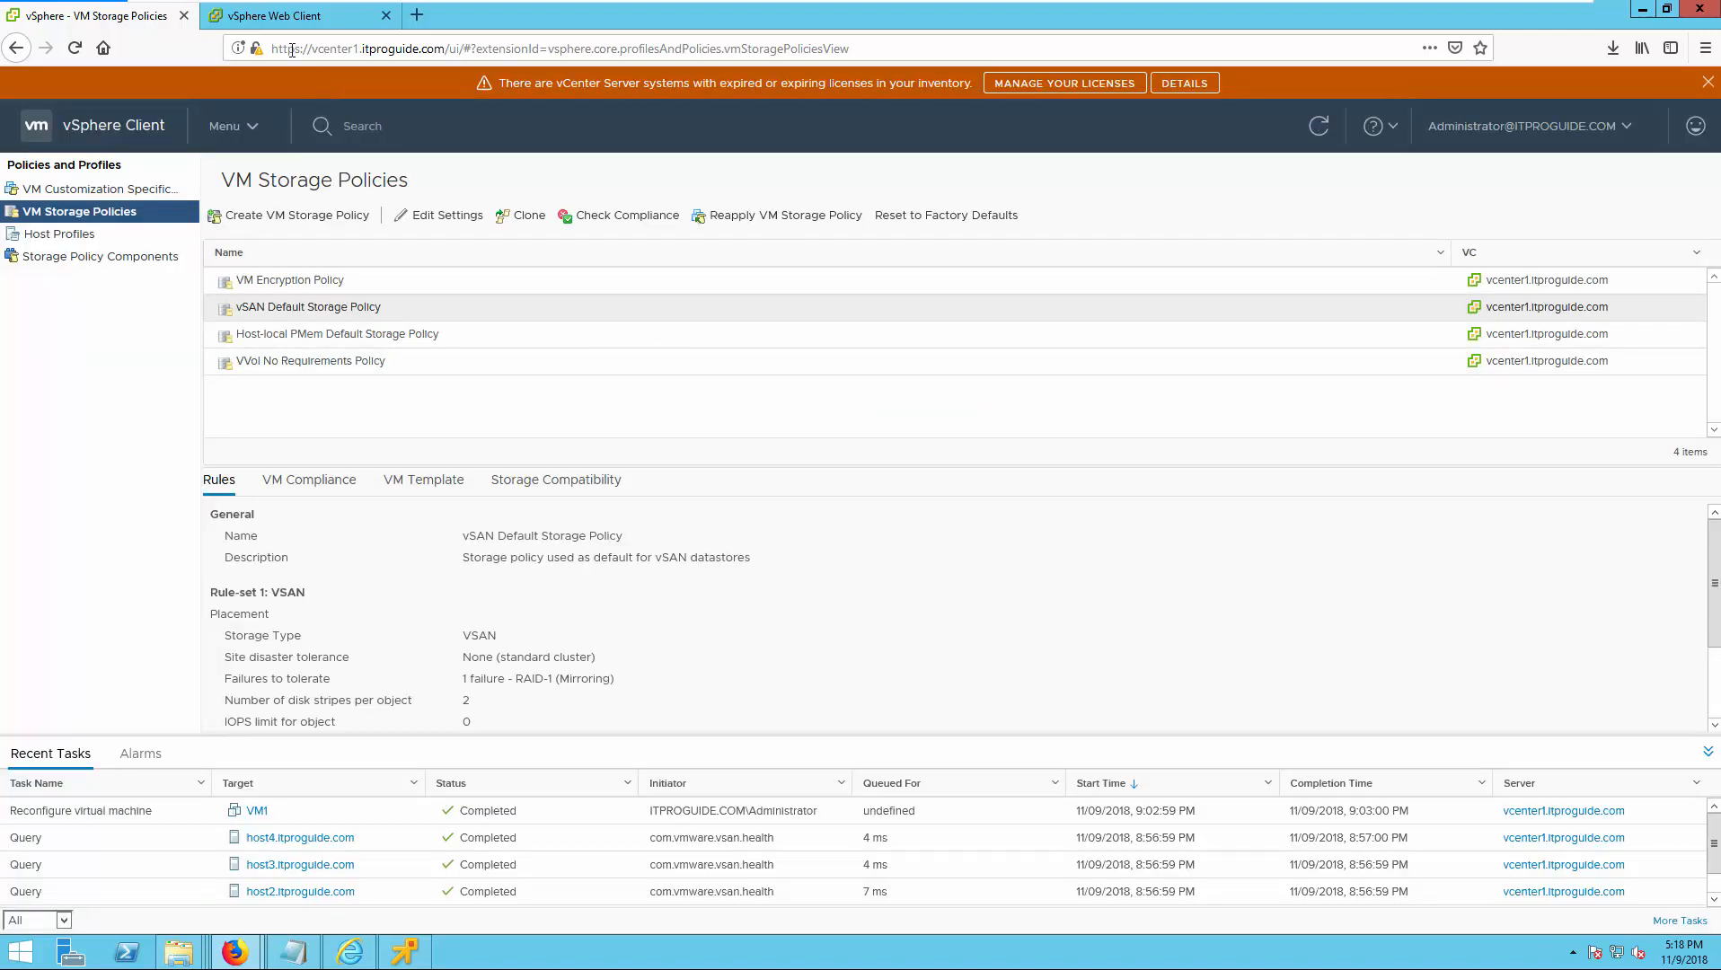
Switch back to the vSphere Web Client, refresh VM1's policy compliance list, and check the Reconfigure virtual machine task.
left_click(282, 18)
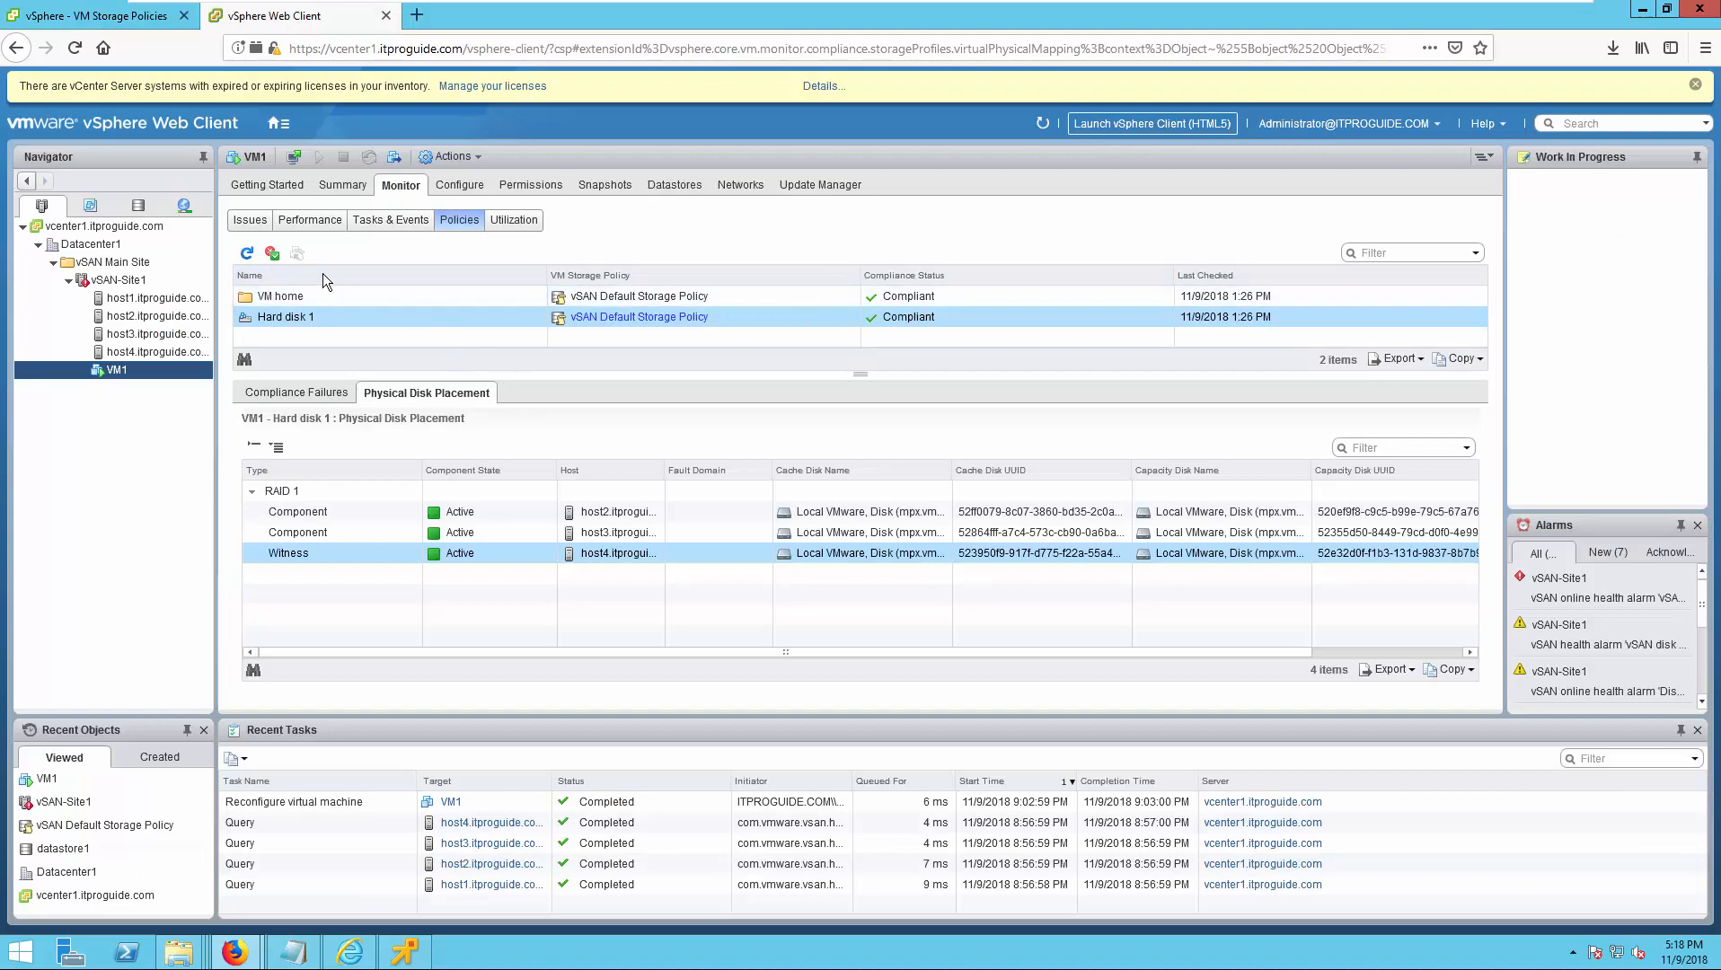
left_click(246, 255)
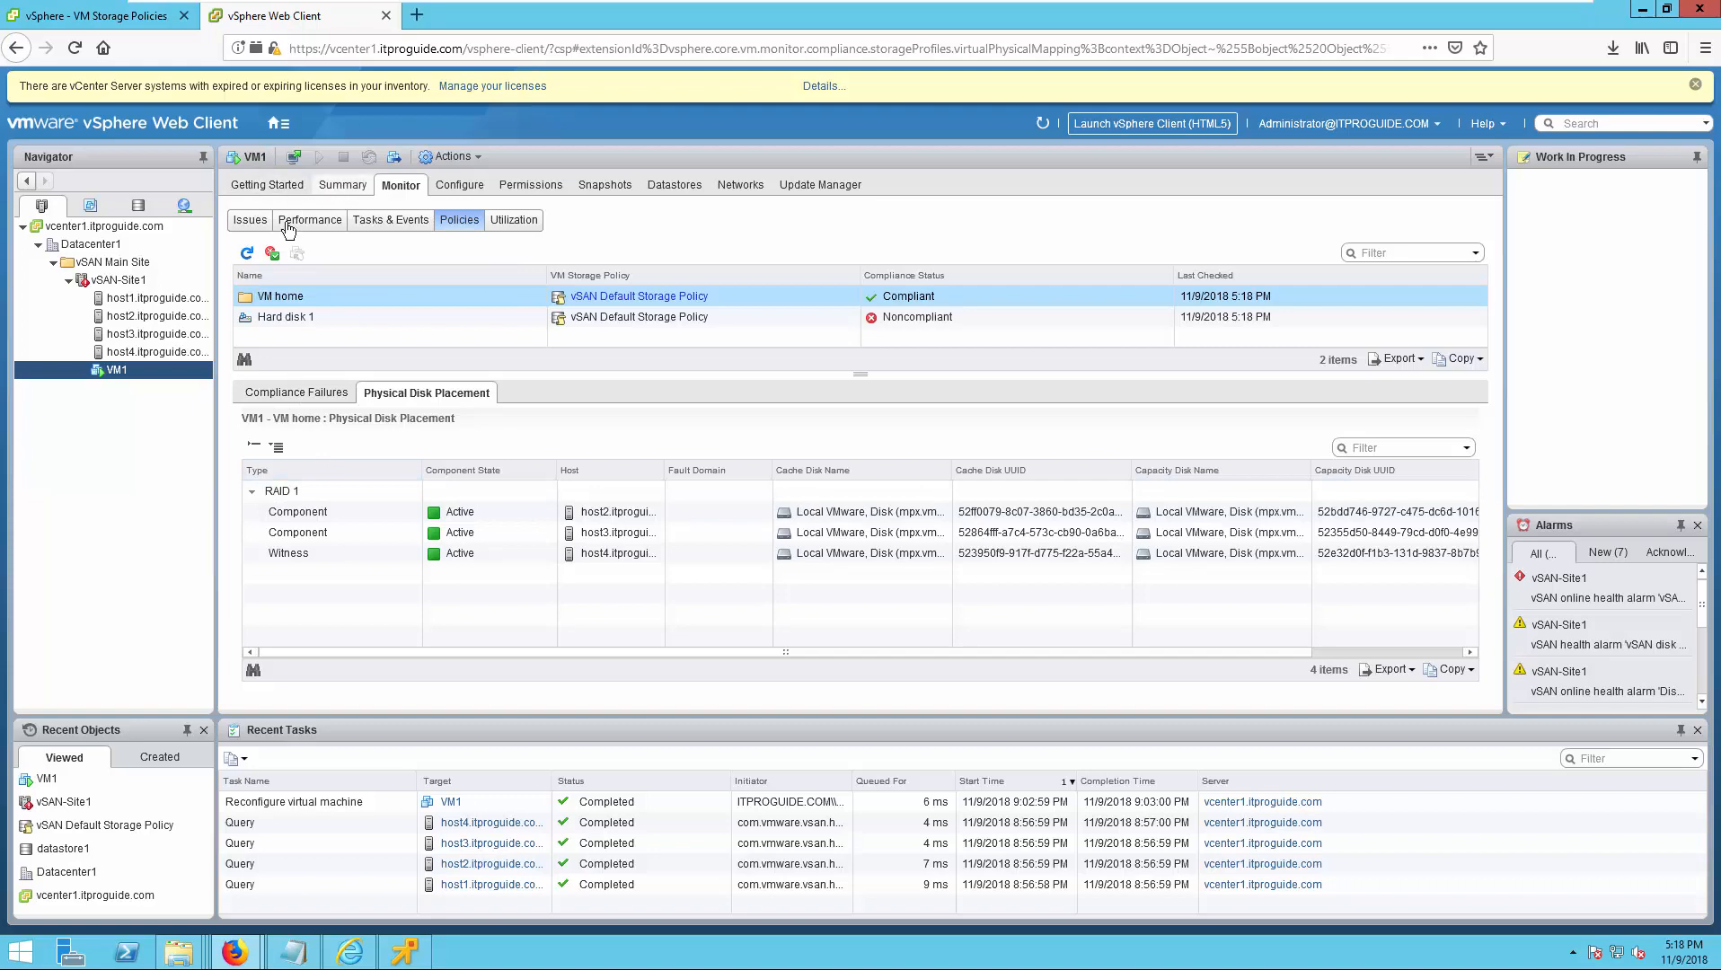
left_click(247, 254)
left_click(247, 255)
left_click(247, 255)
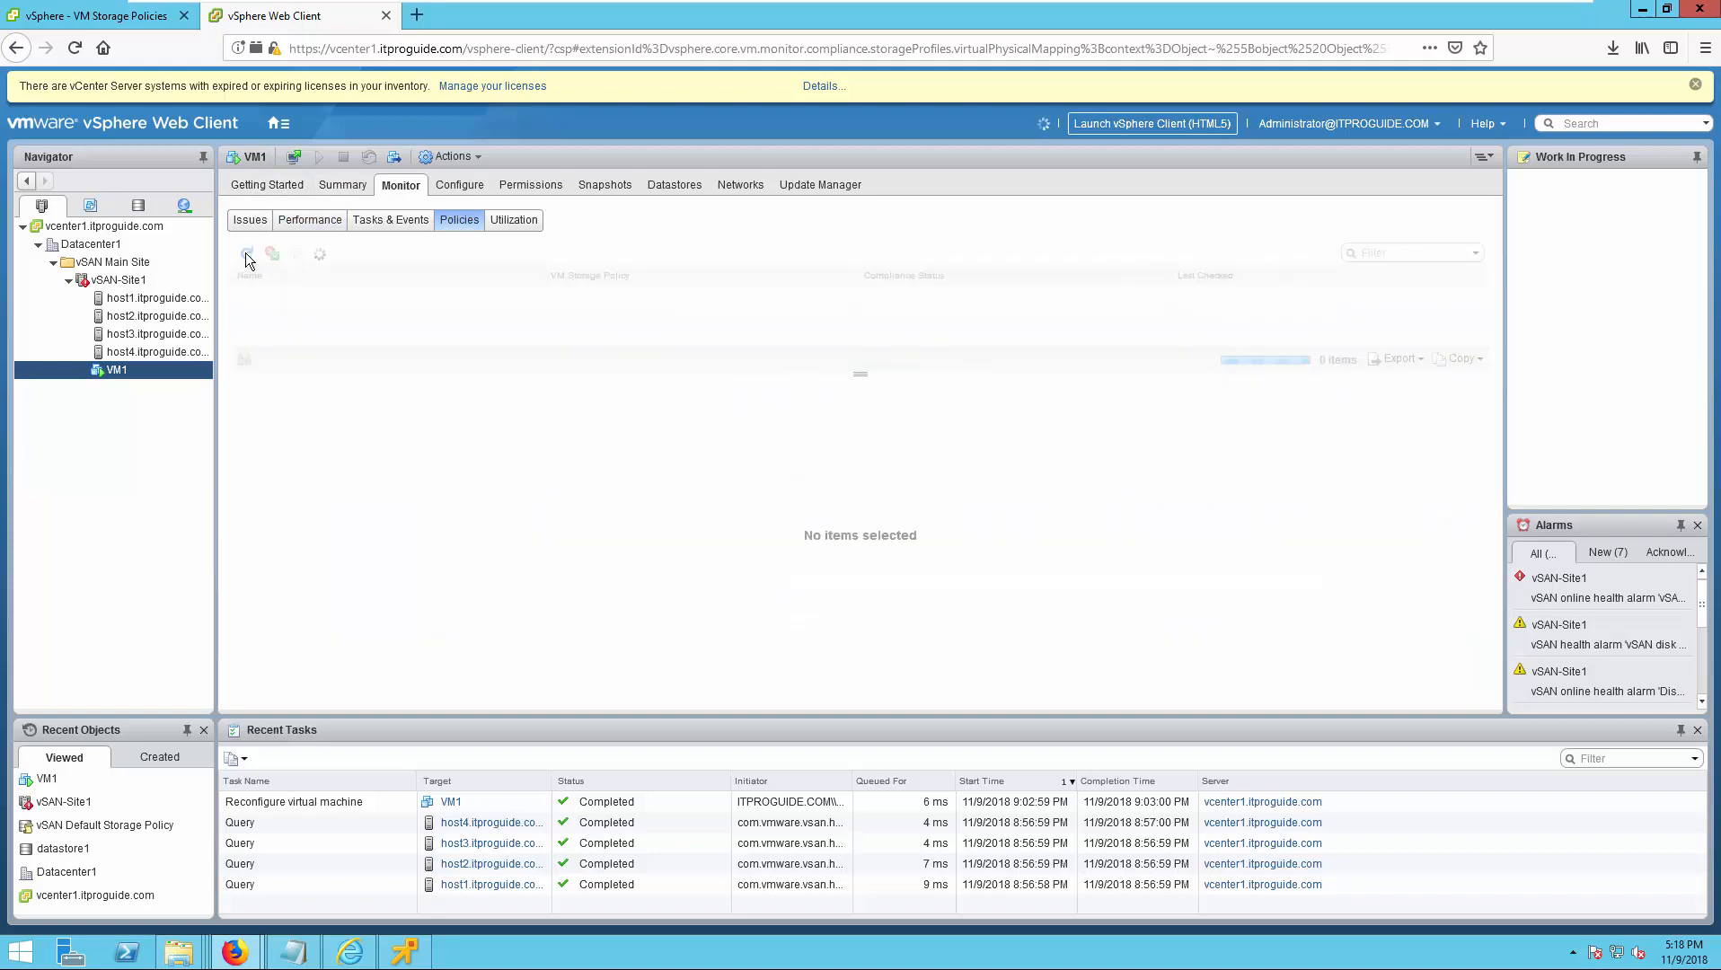
left_click(247, 255)
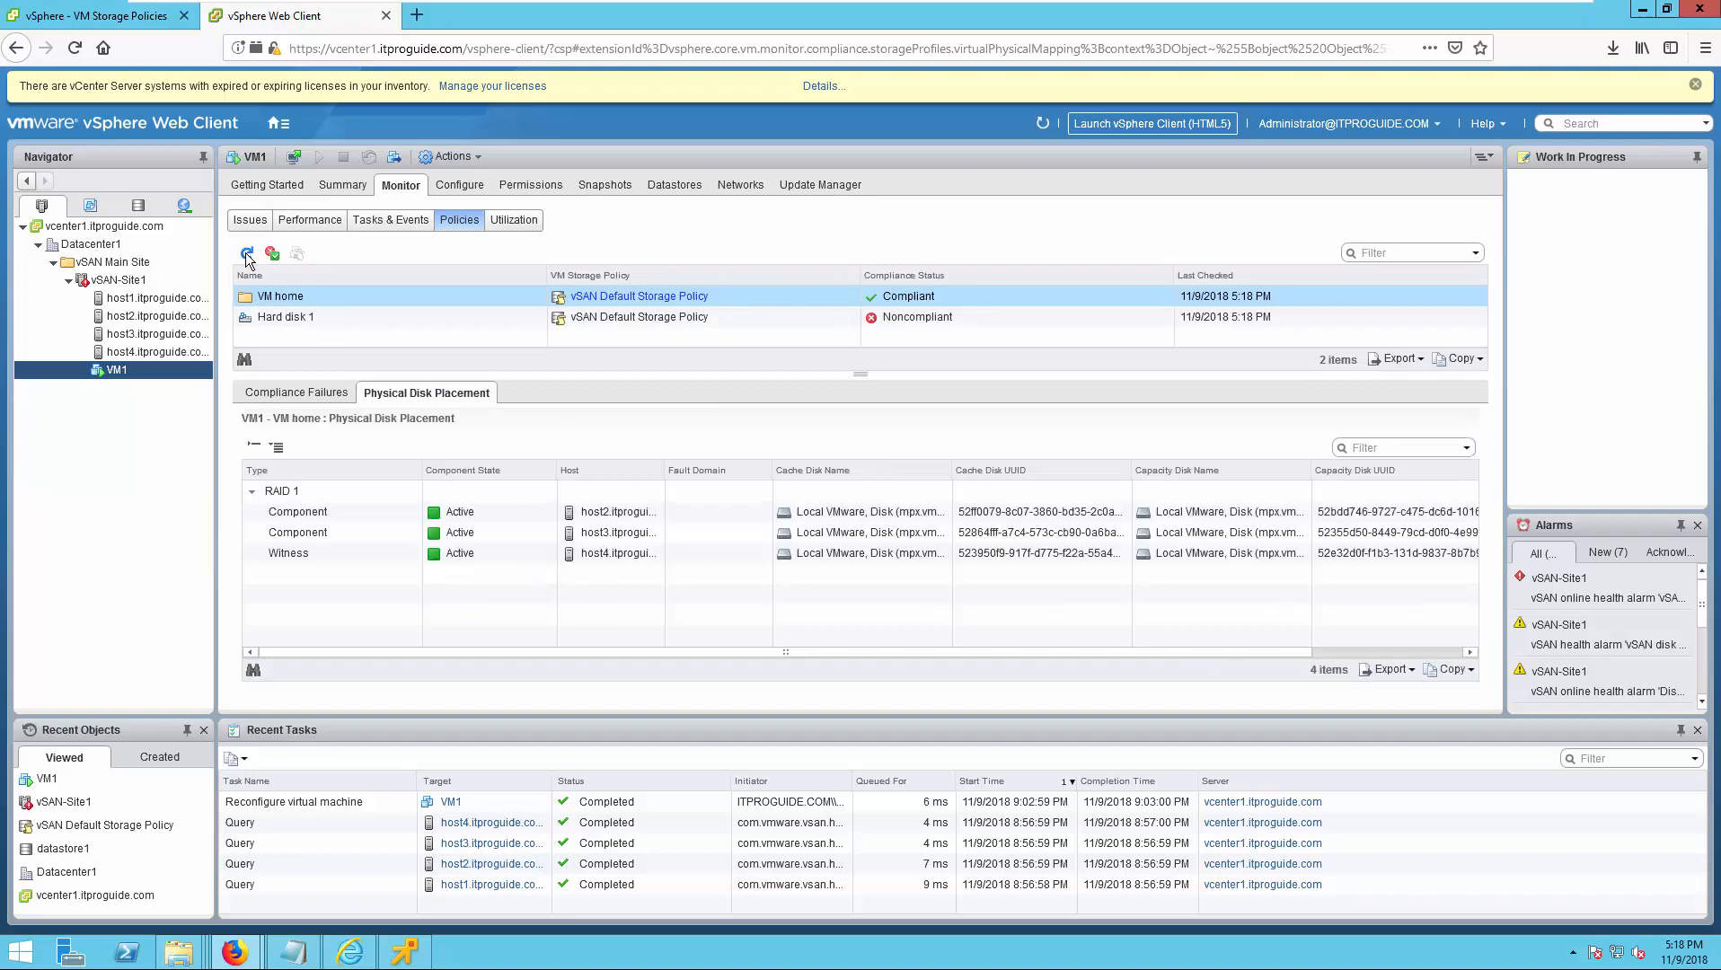
left_click(364, 796)
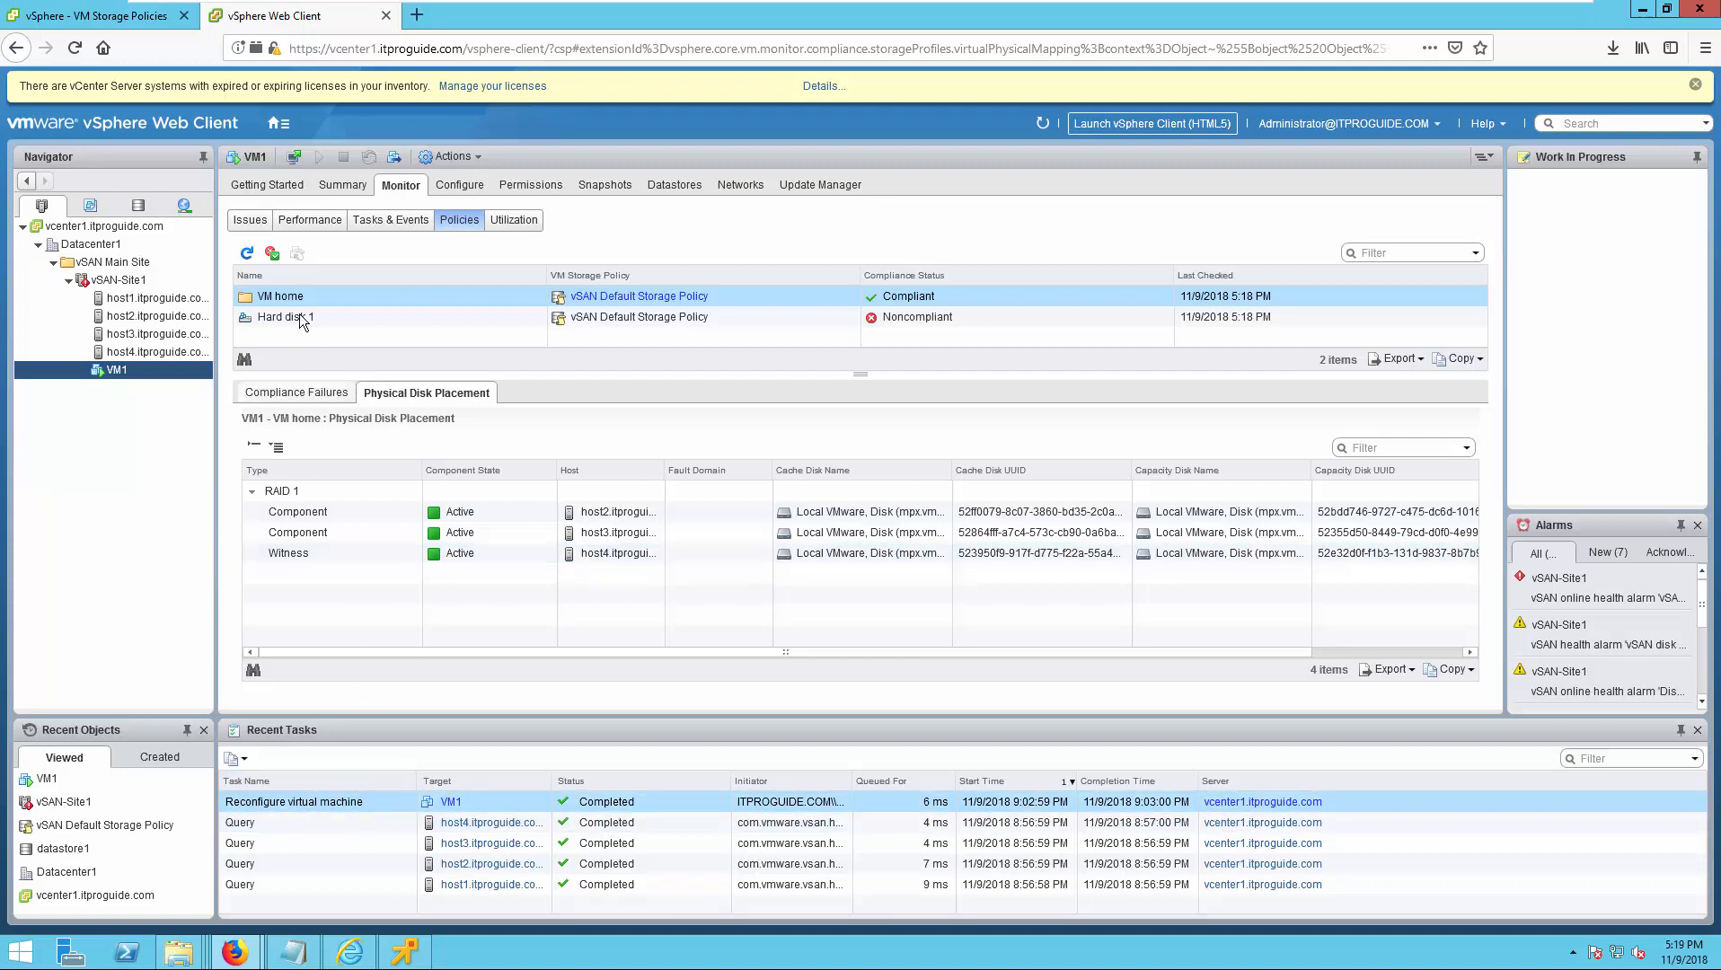
left_click(248, 255)
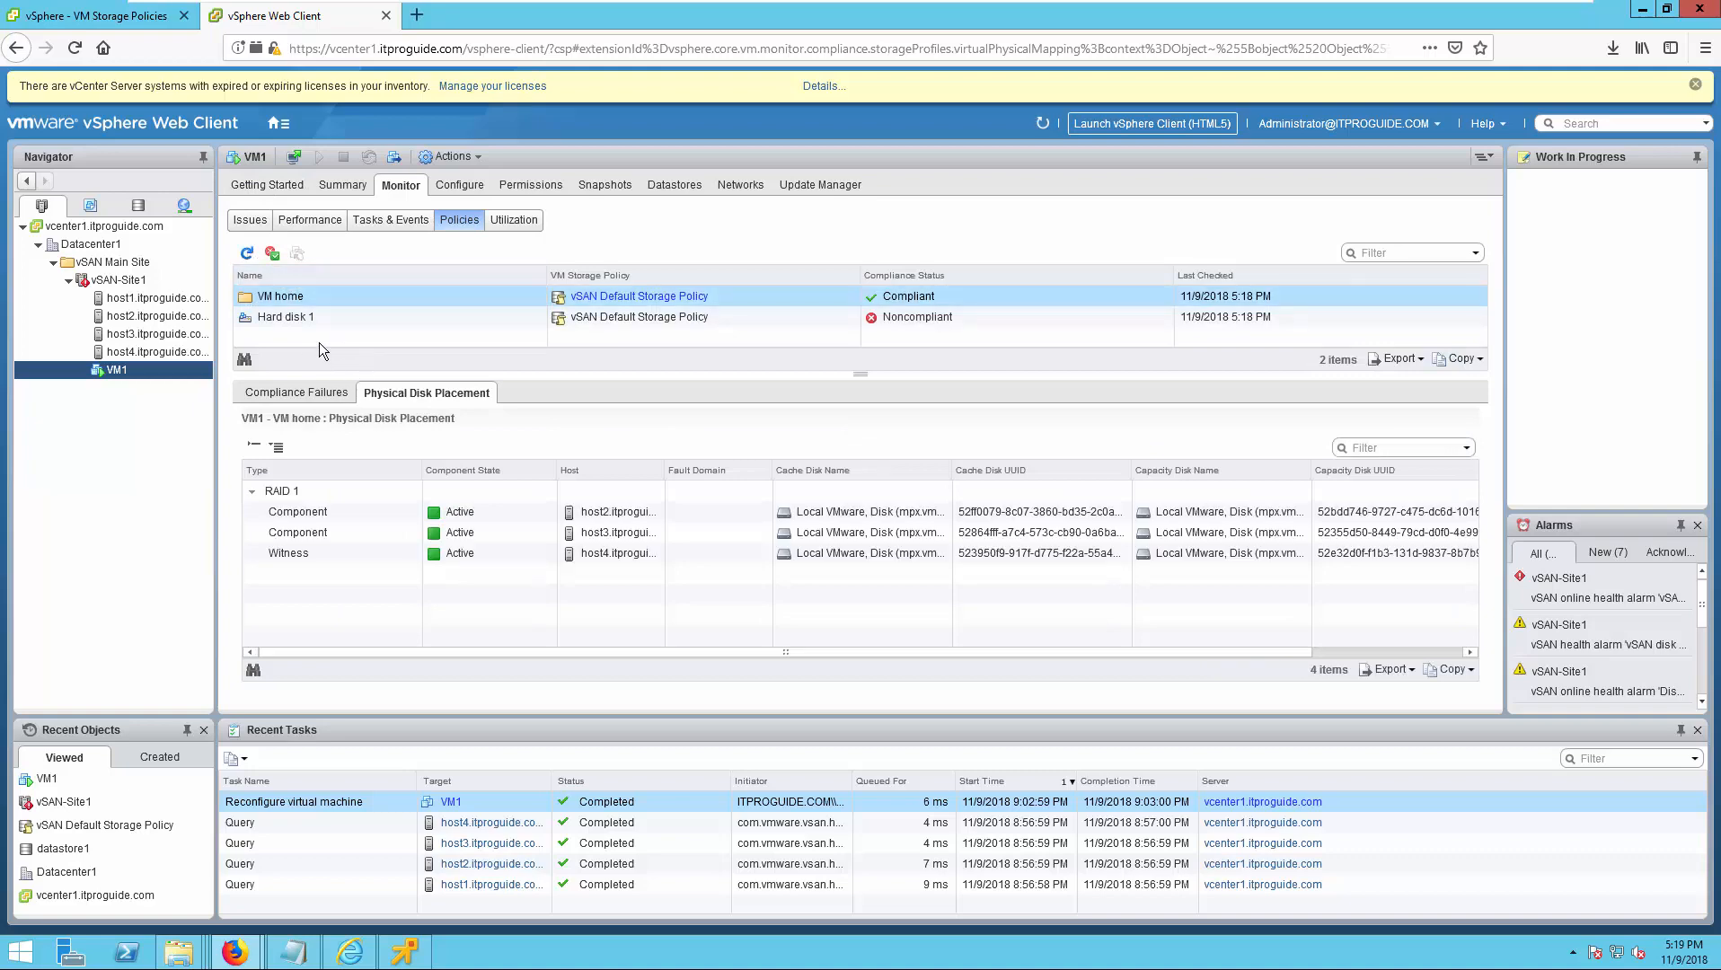
Examine the RAID 0 and RAID 1 component placement of Hard disk 1 and compare it with that of VM home.
left_click(301, 322)
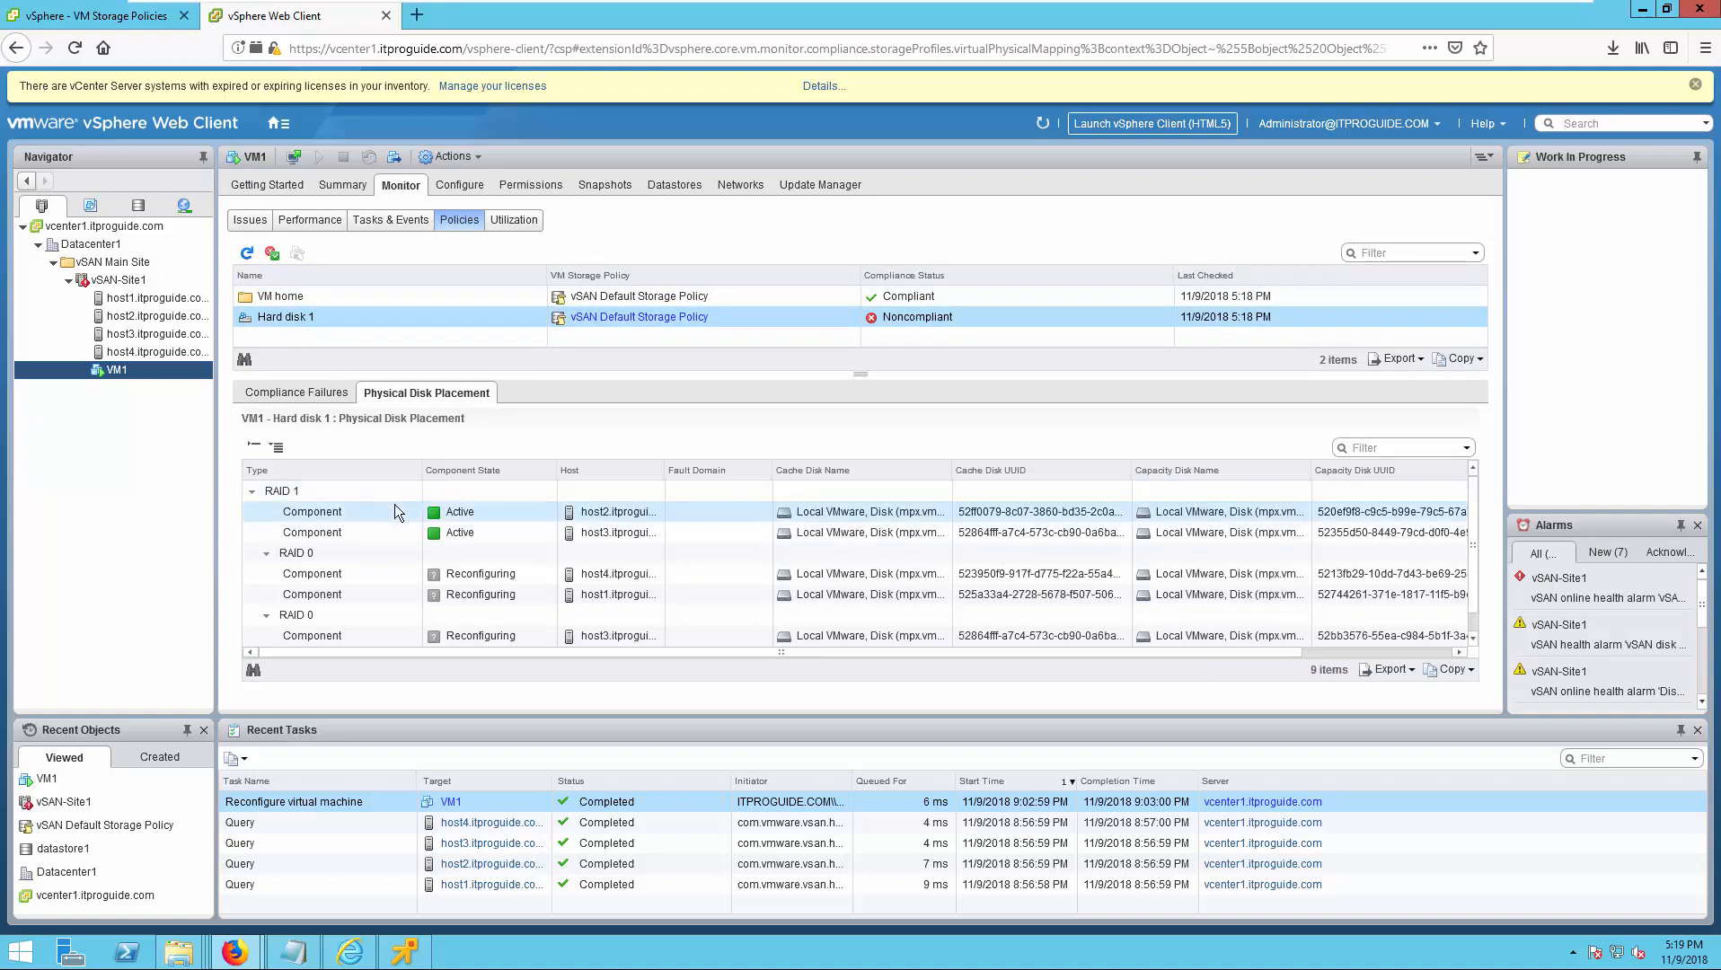
scroll(395, 510, "down", 1)
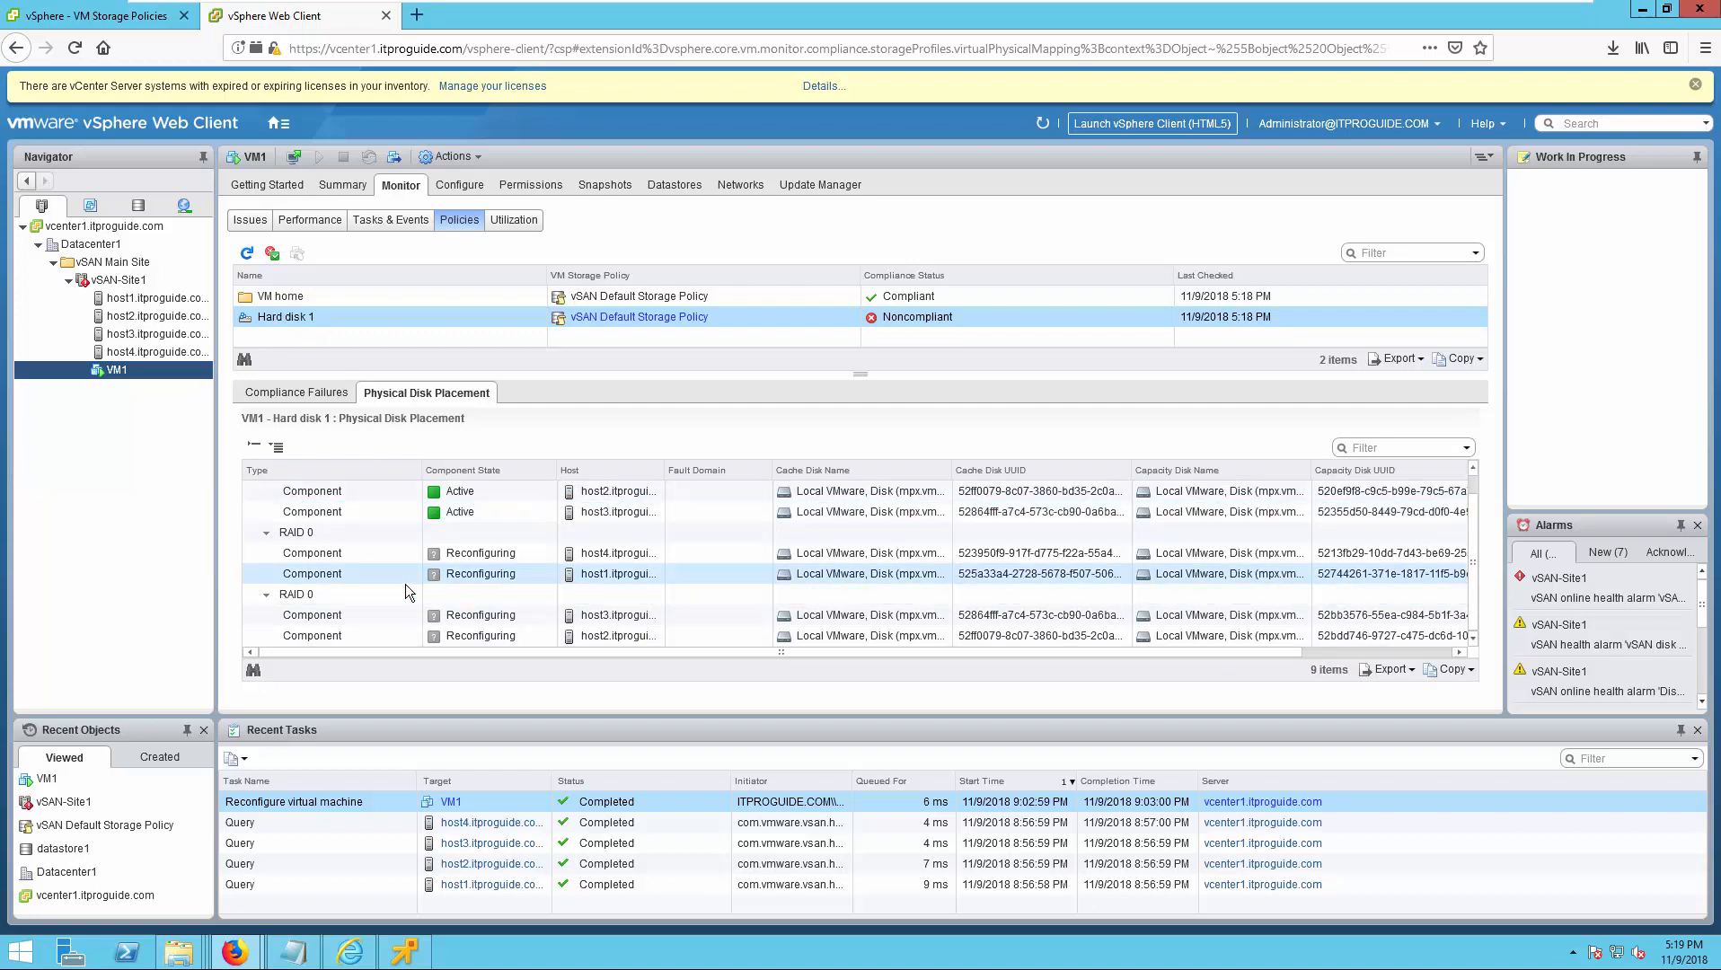
scroll(405, 584, "up", 1)
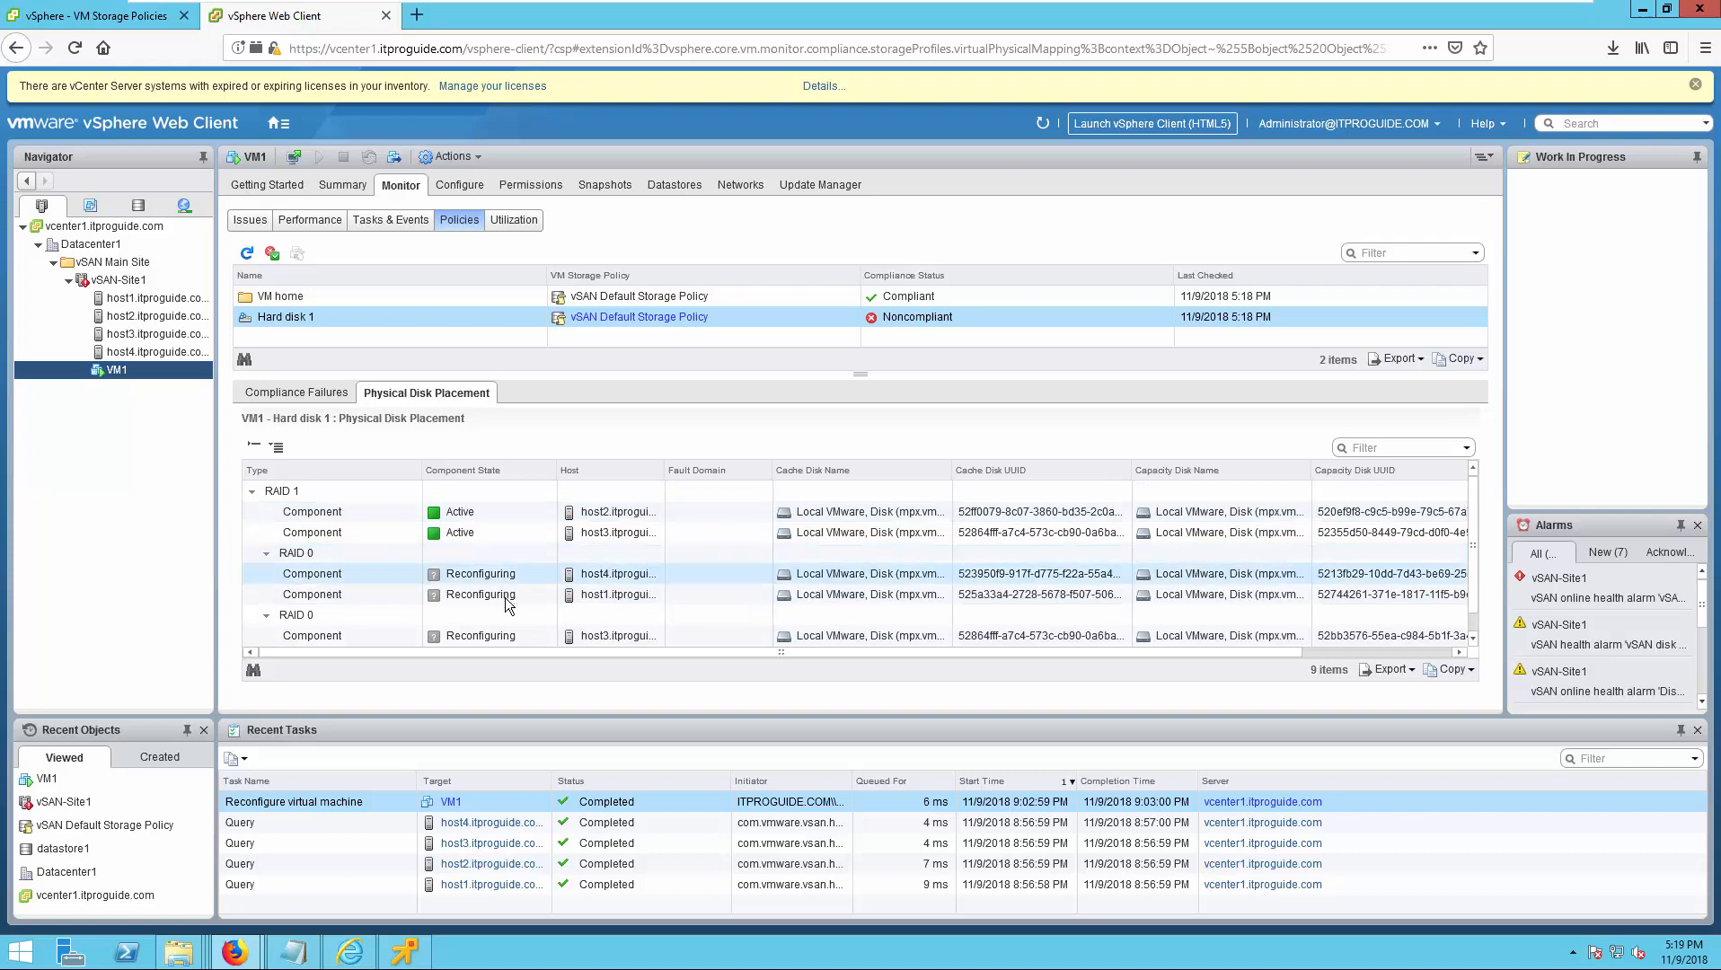
left_click(354, 579)
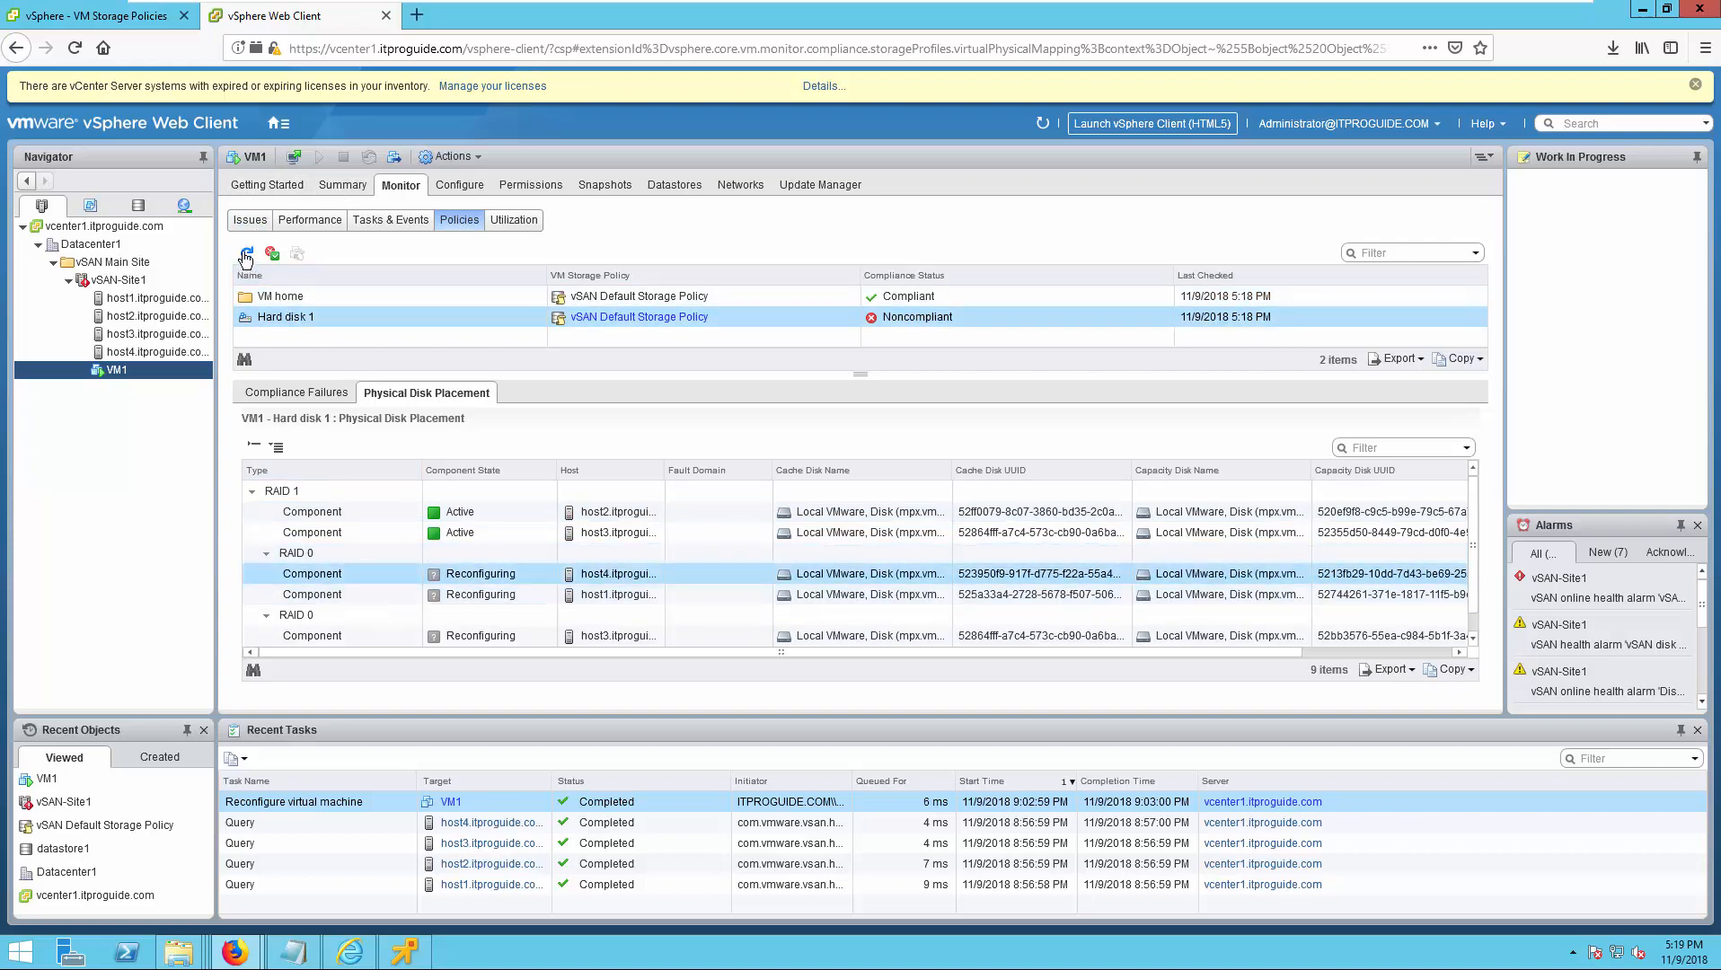
left_click(270, 297)
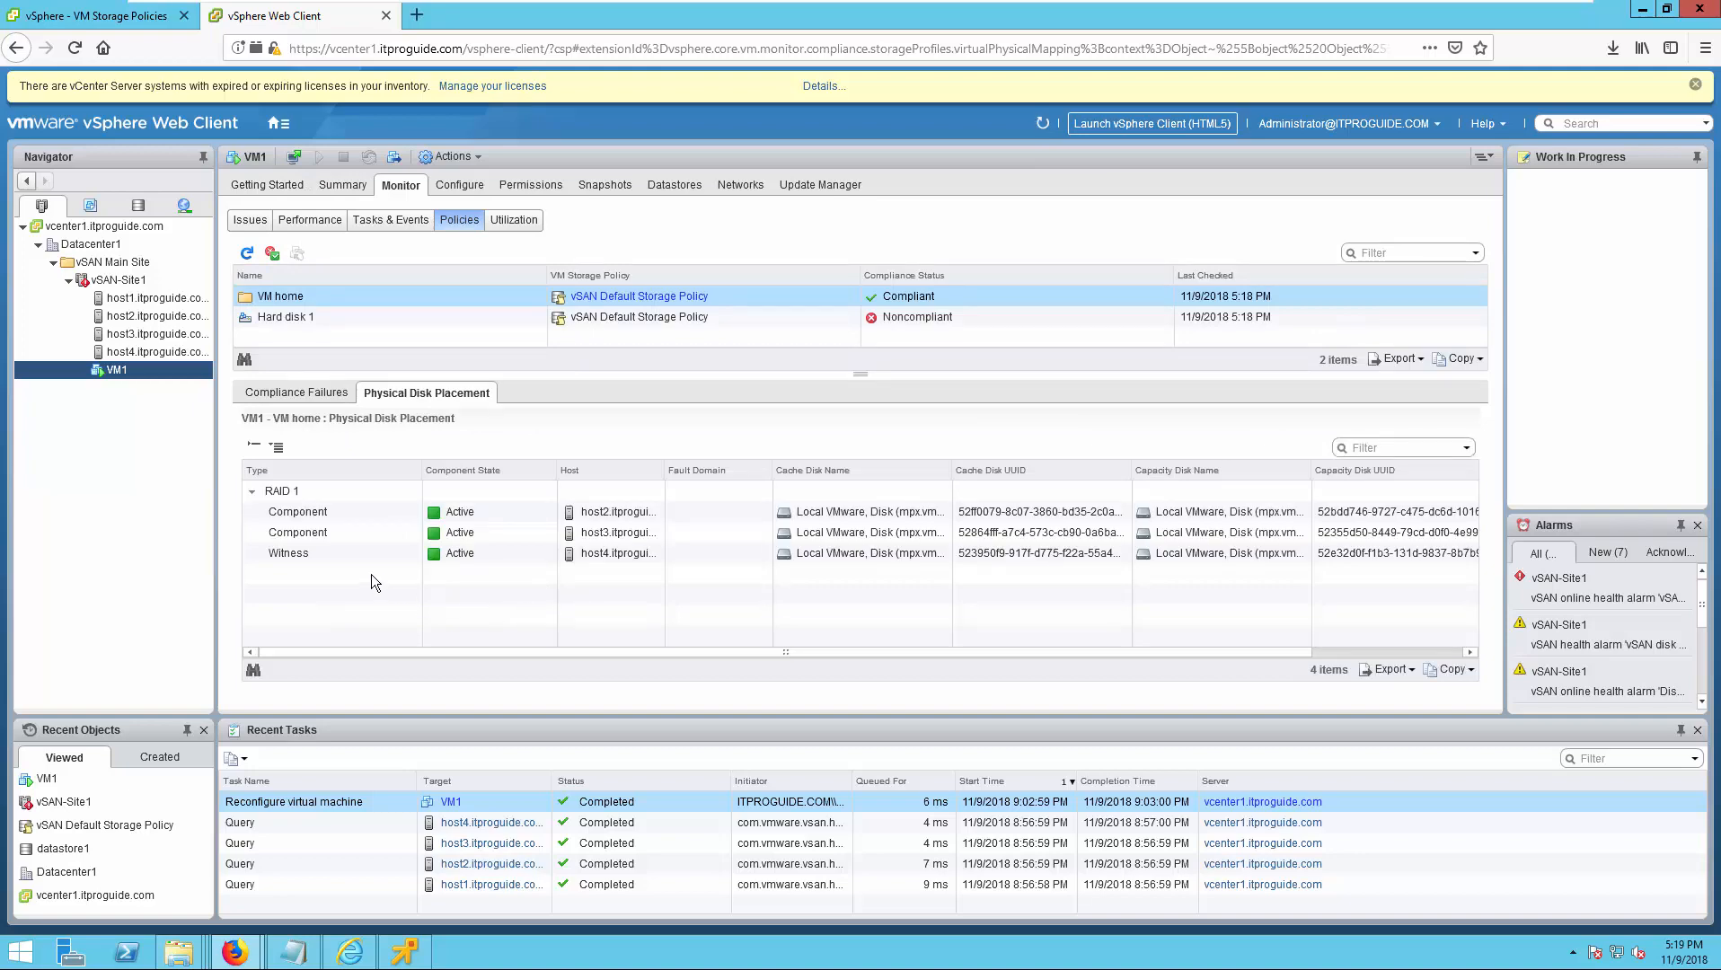
Examine Hard disk 1's physical disk placement, reviewing the component states and hosts within each RAID 0 set.
left_click(284, 316)
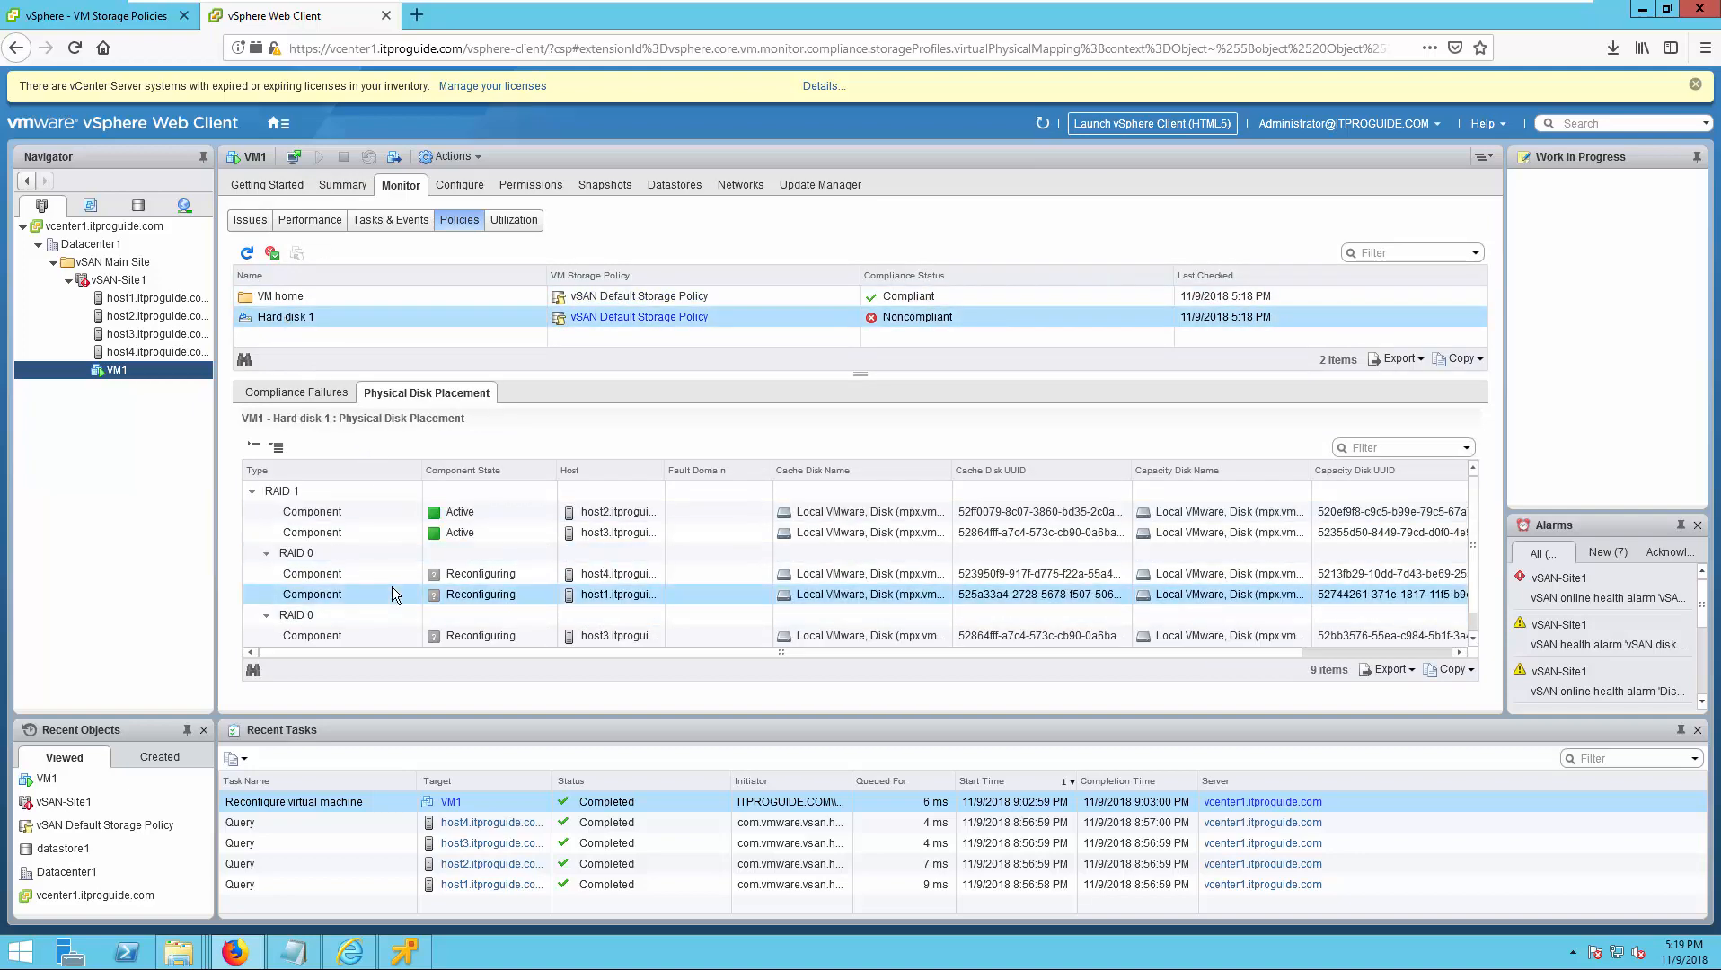
scroll(391, 587, "down", 1)
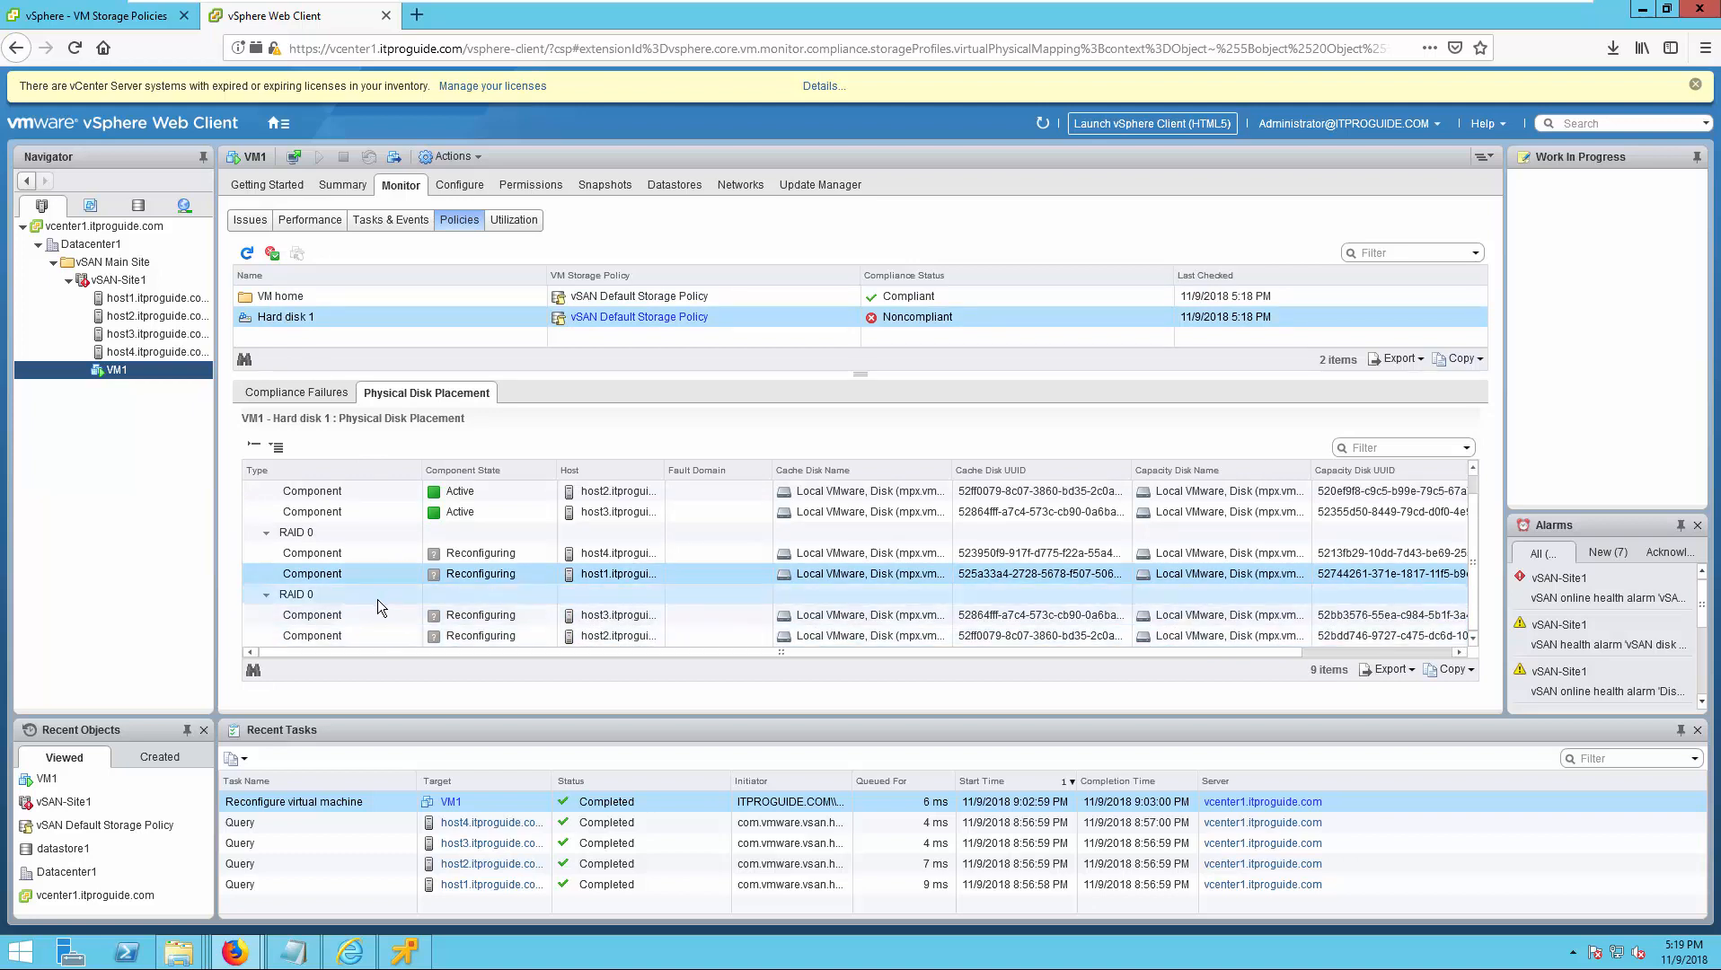
scroll(500, 565, "up", 1)
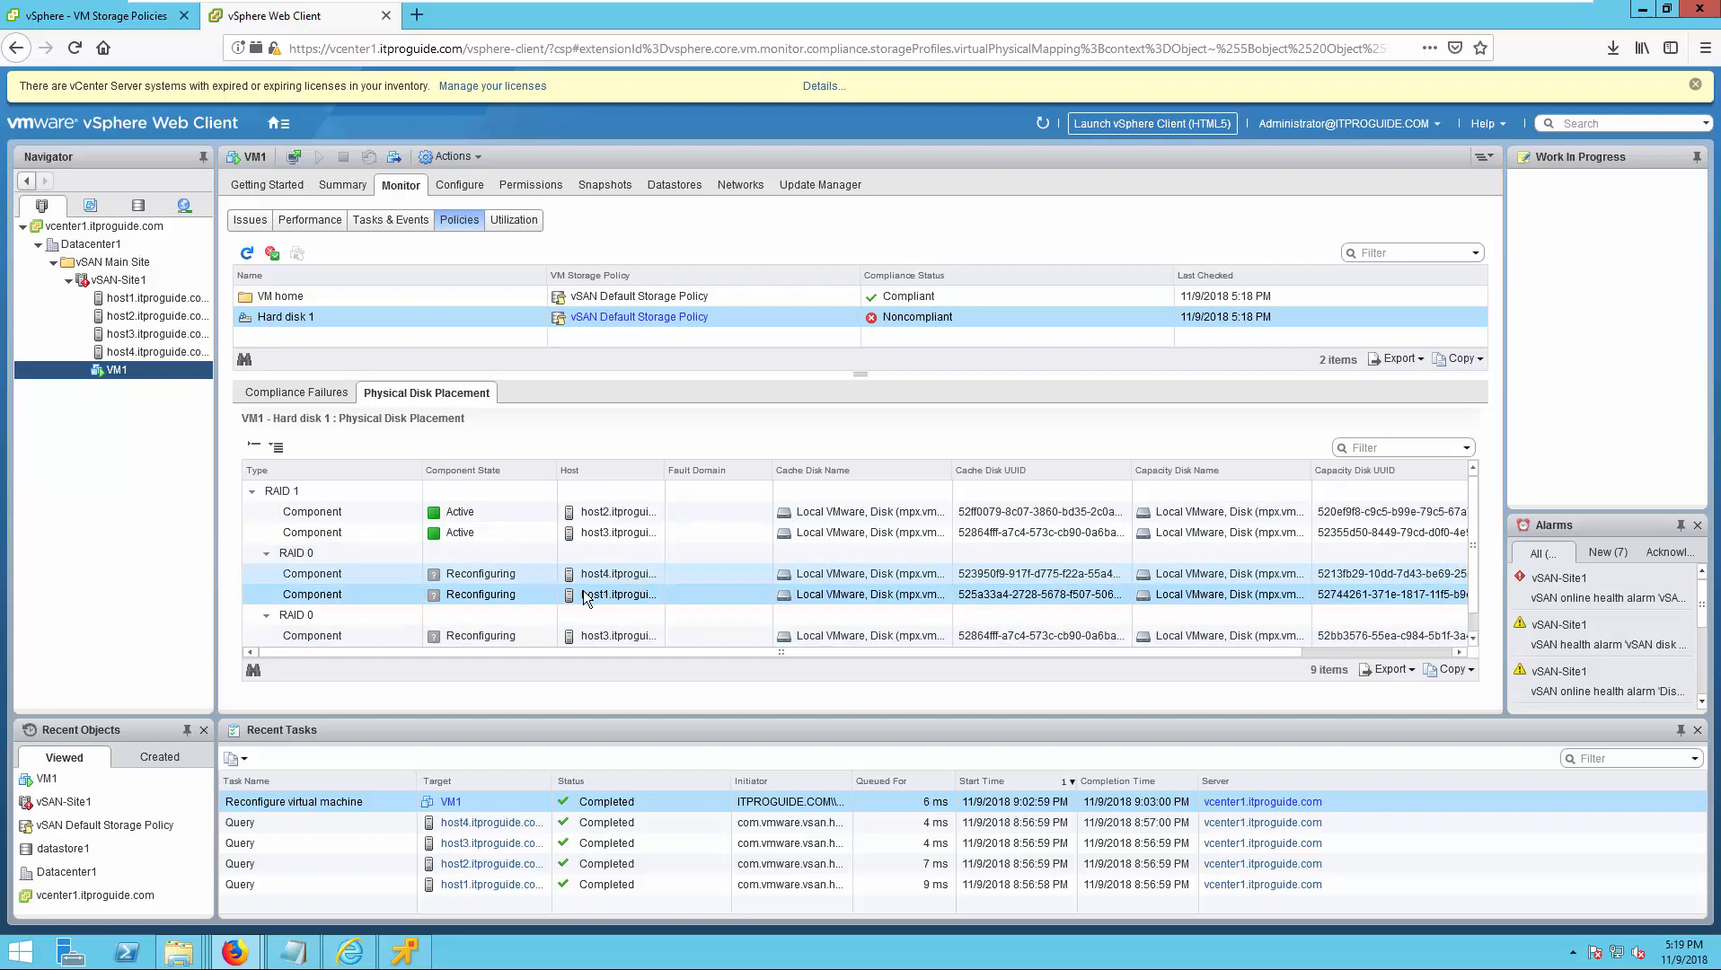
scroll(619, 595, "down", 1)
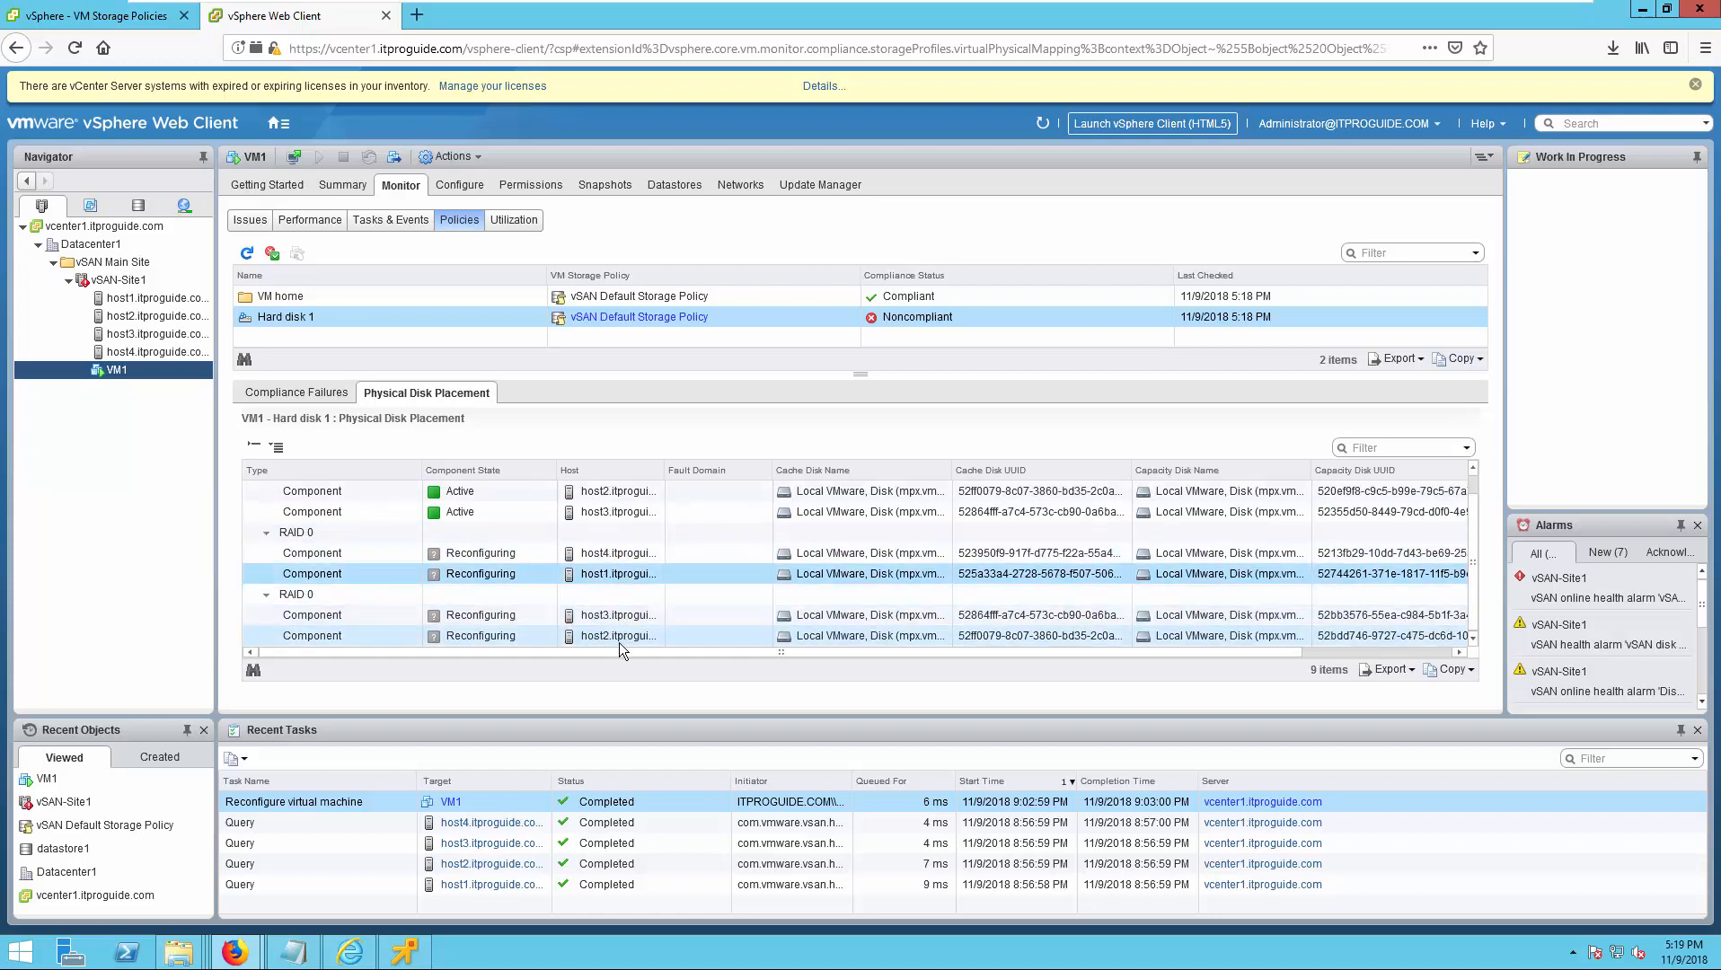
scroll(619, 643, "up", 1)
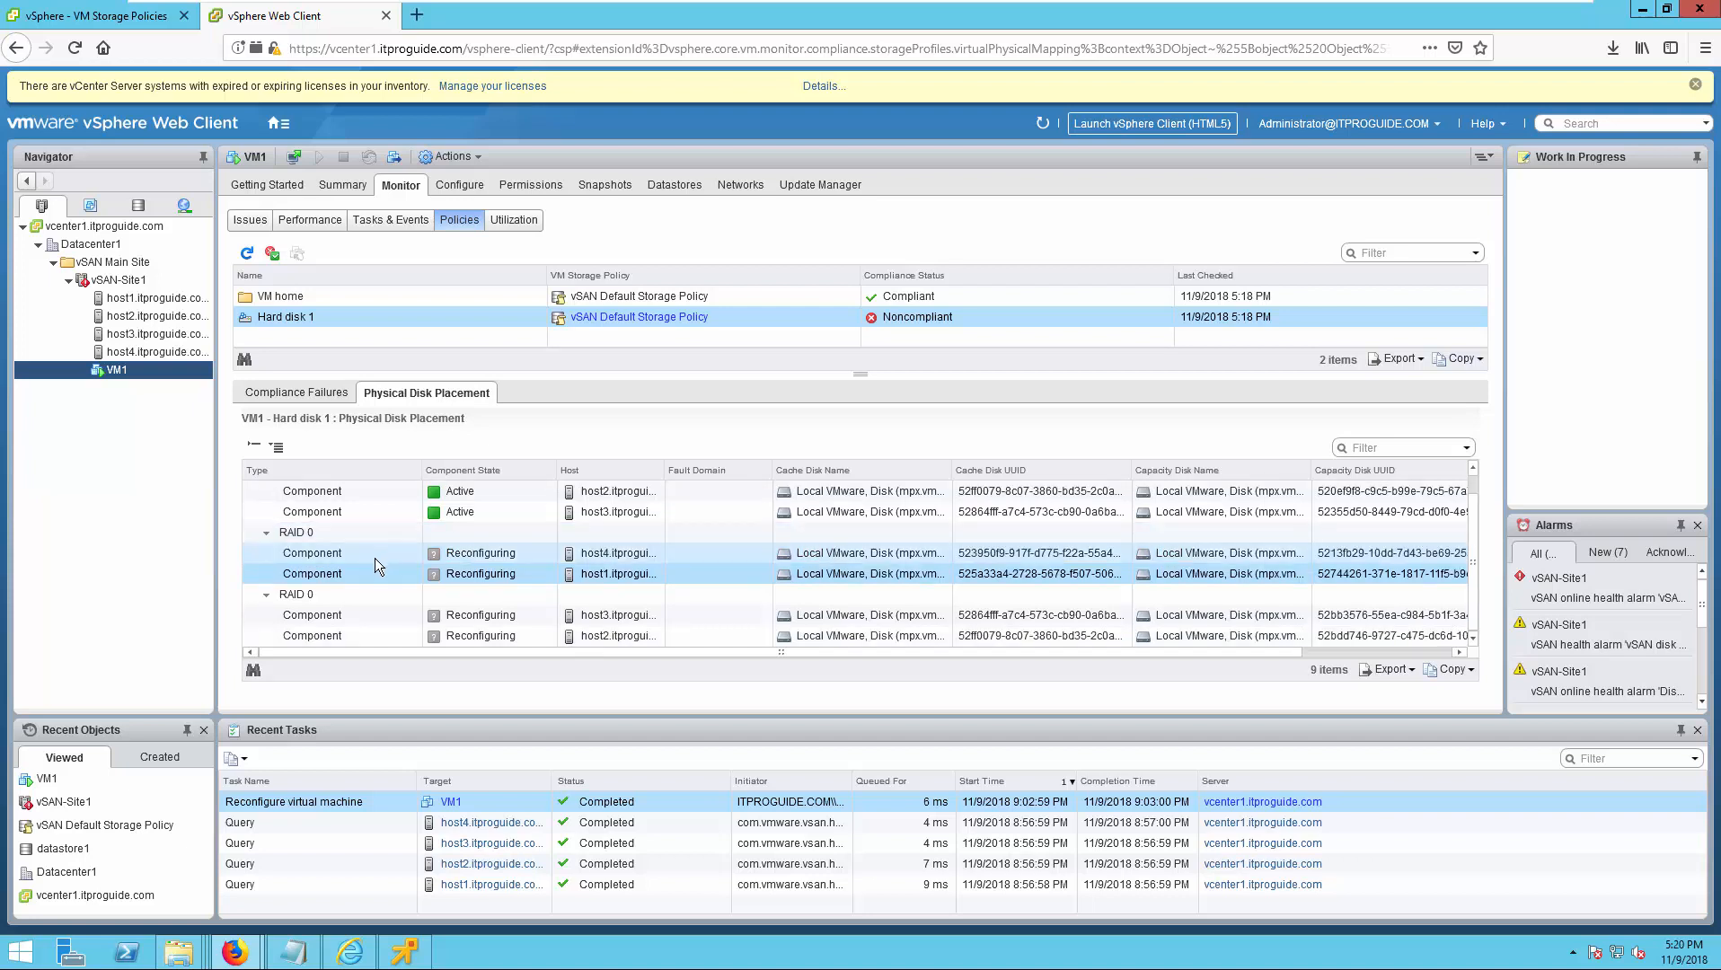
scroll(354, 633, "down", 1)
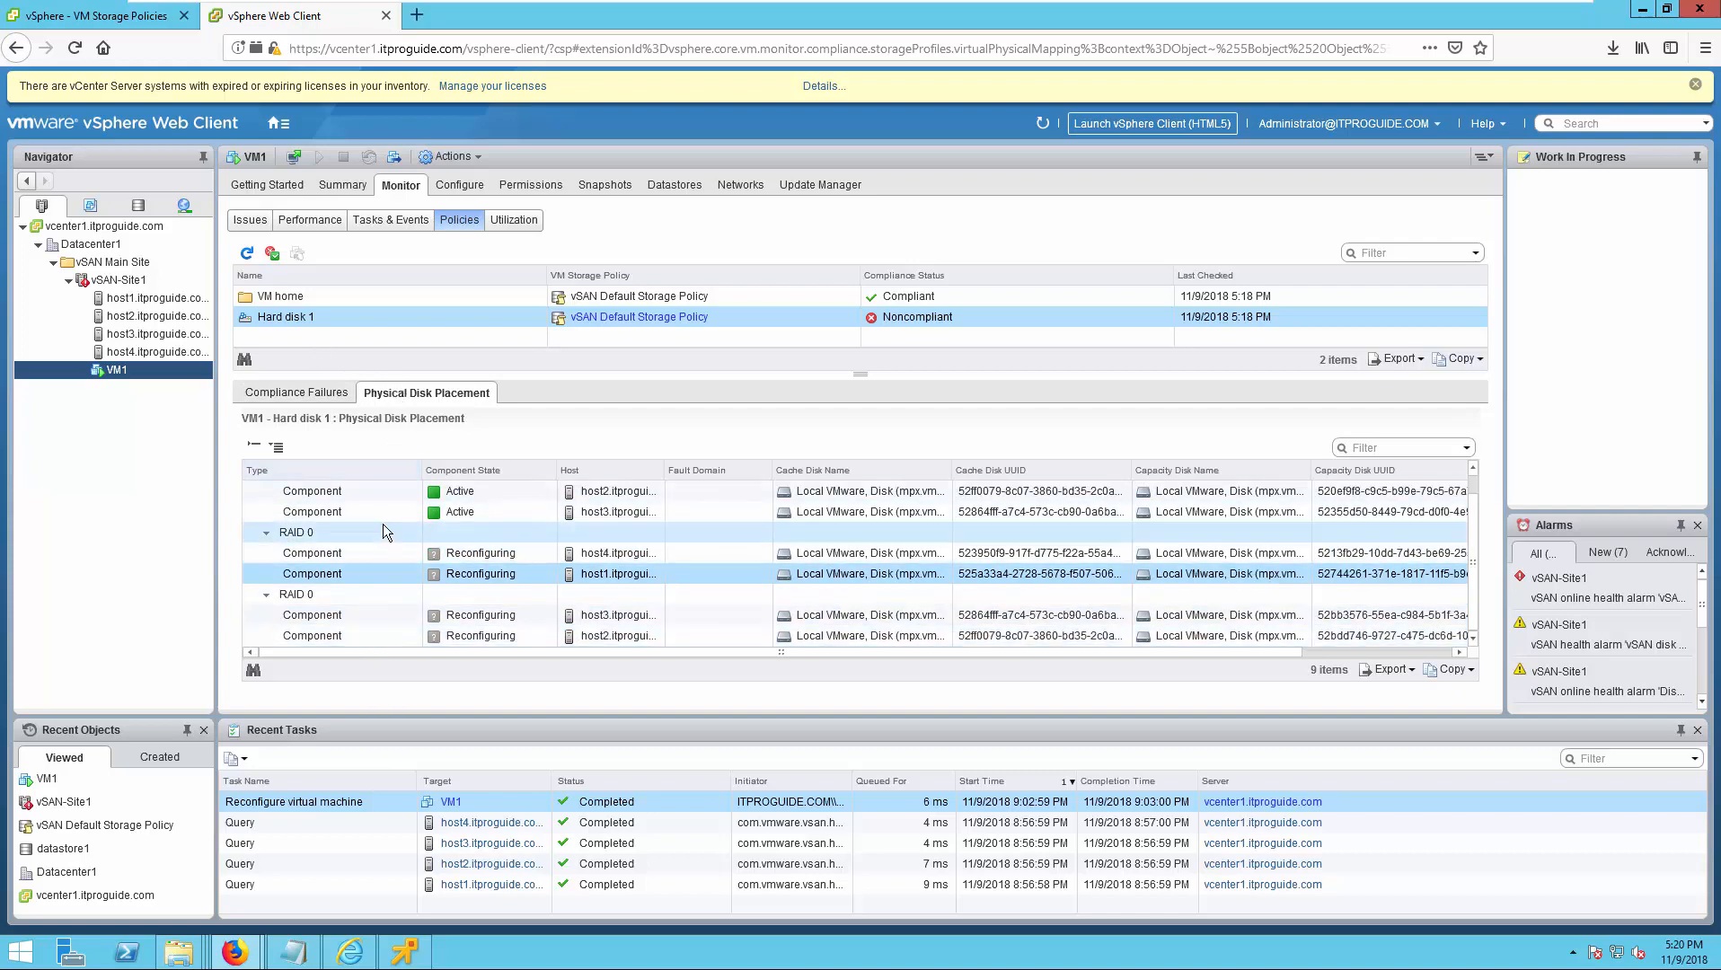
Switch to the vSphere Client and edit the vSAN Default Storage Policy, setting the number of disk stripes per object to 1.
left_click(87, 25)
left_click(413, 219)
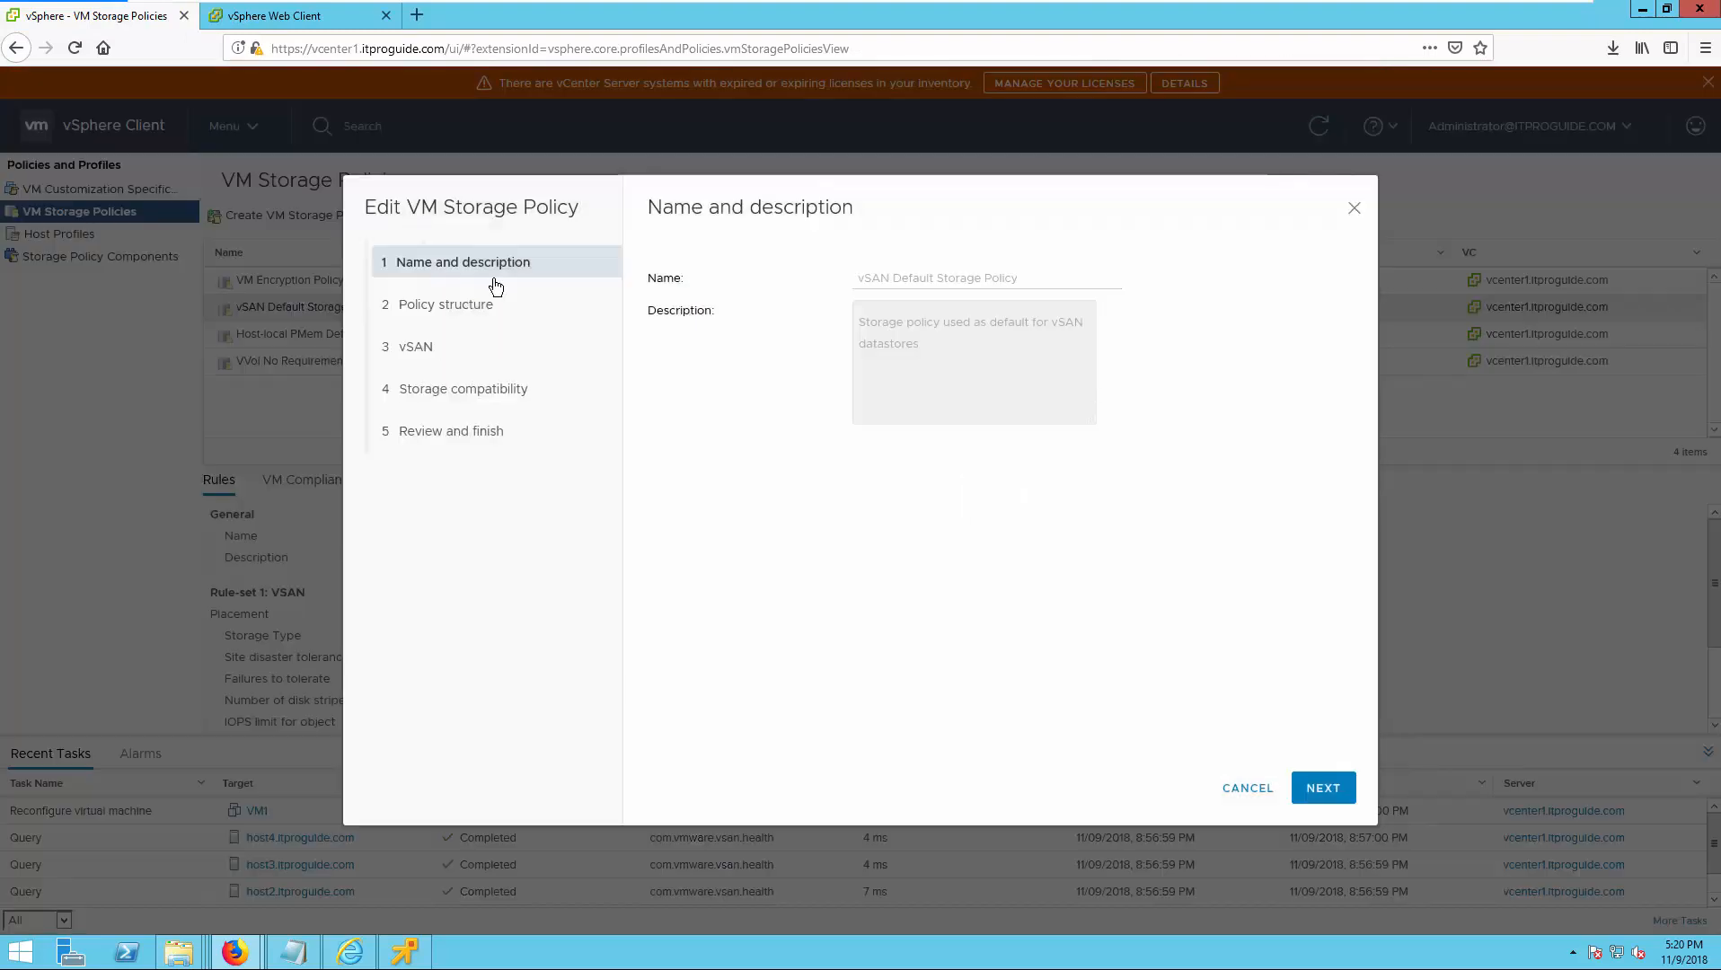
left_click(1352, 802)
left_click(1347, 799)
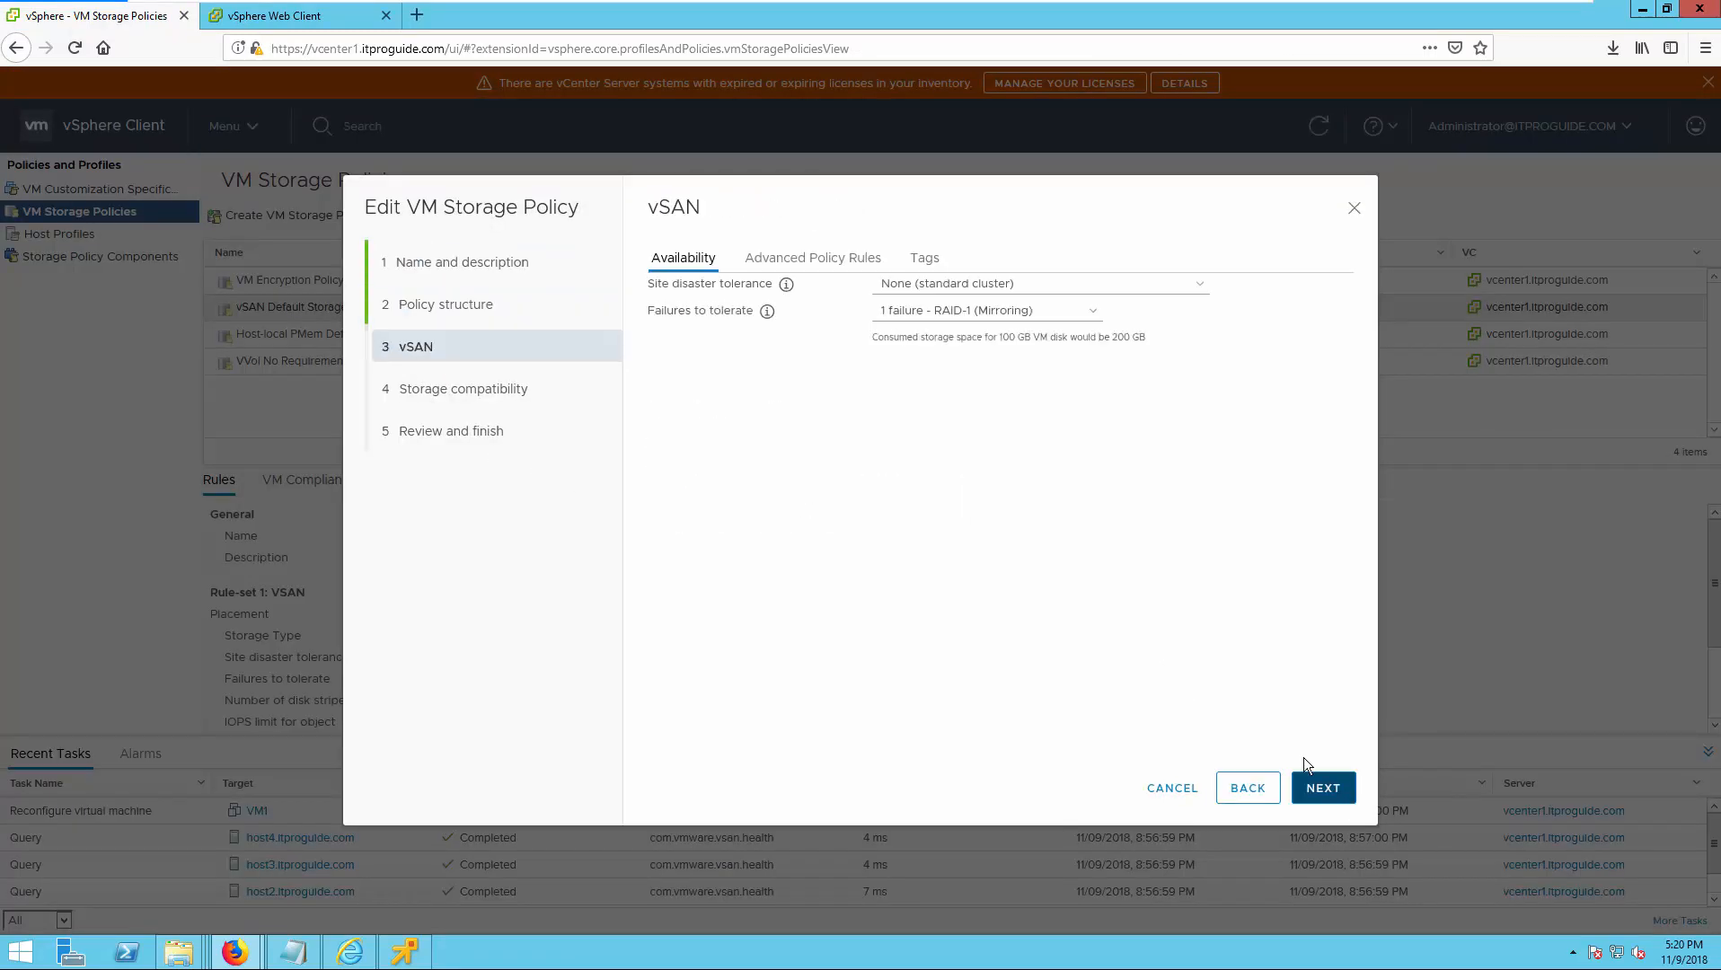
left_click(786, 261)
left_click(903, 284)
left_click(905, 325)
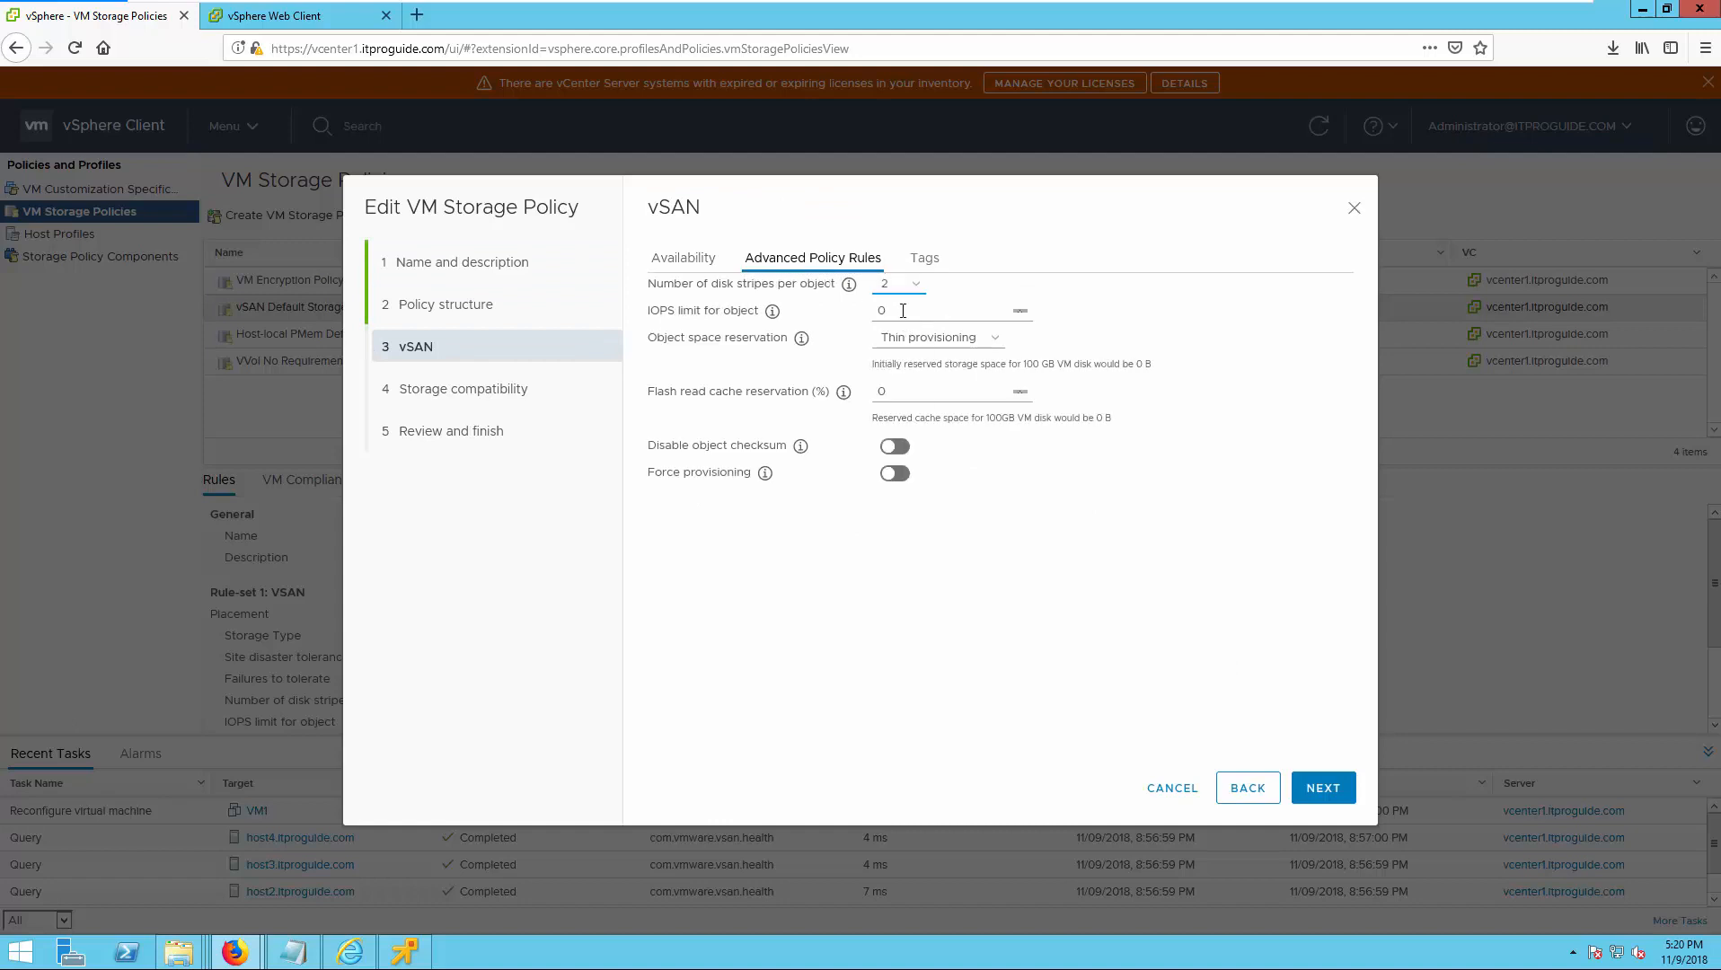
left_click(898, 284)
left_click(889, 304)
Finish the policy edit and save the single-stripe change with Reapply to VMs set to Now.
left_click(1328, 790)
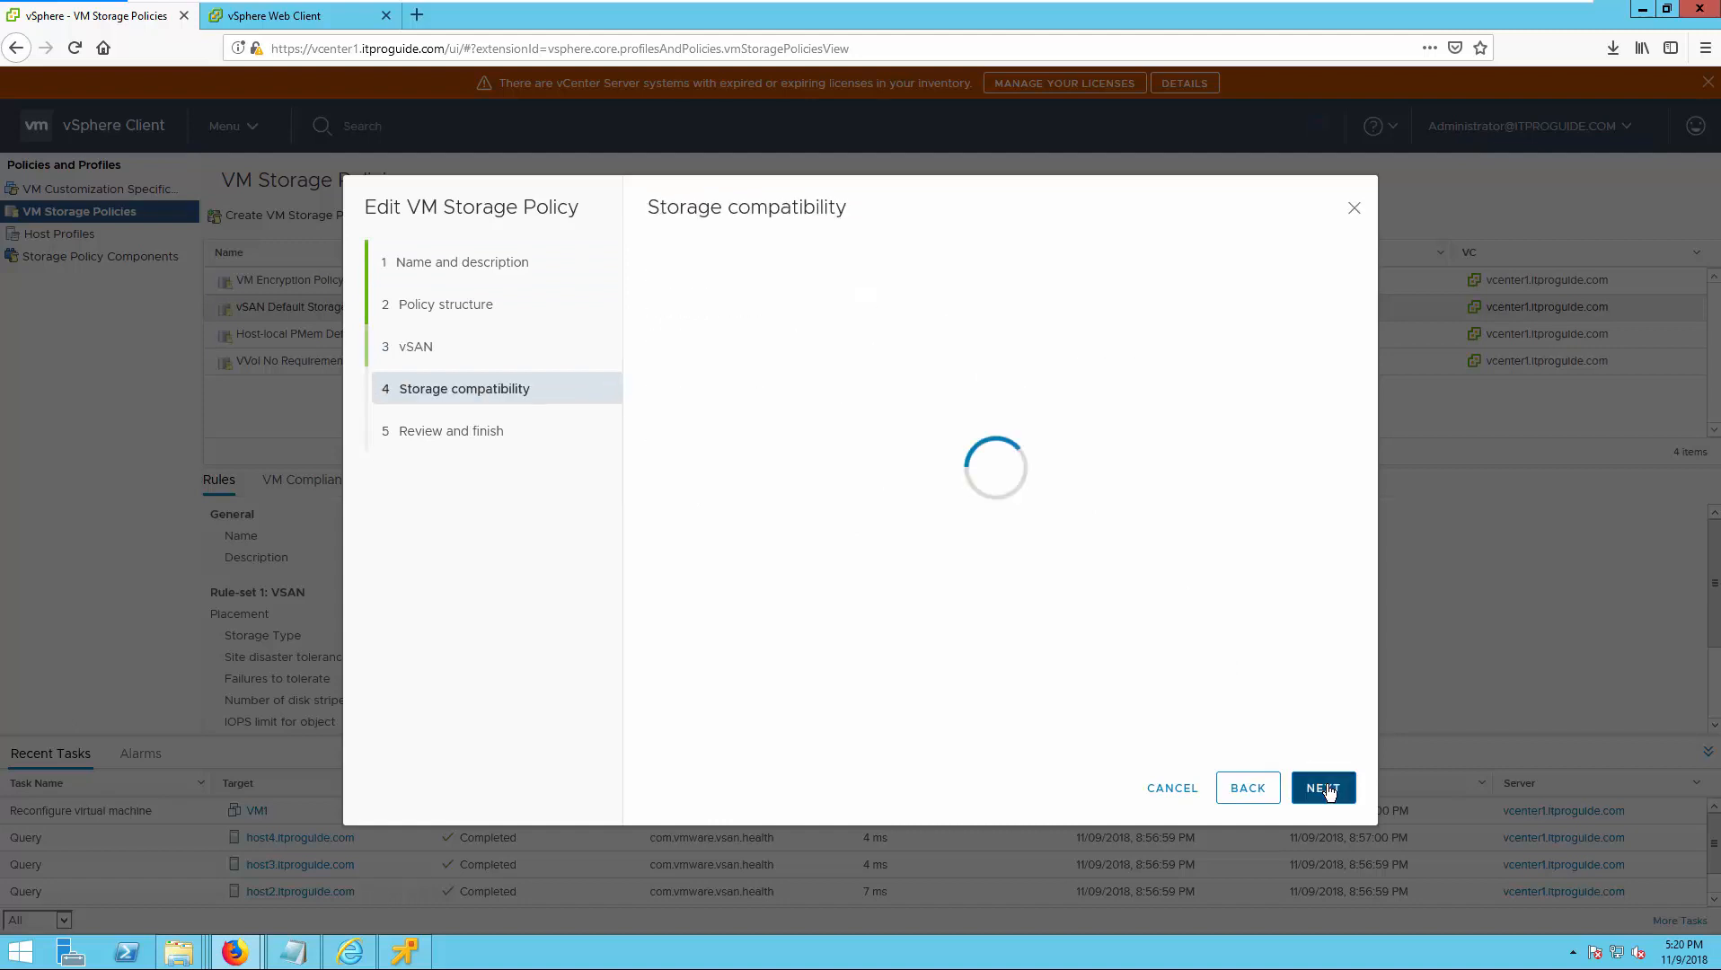
left_click(1327, 790)
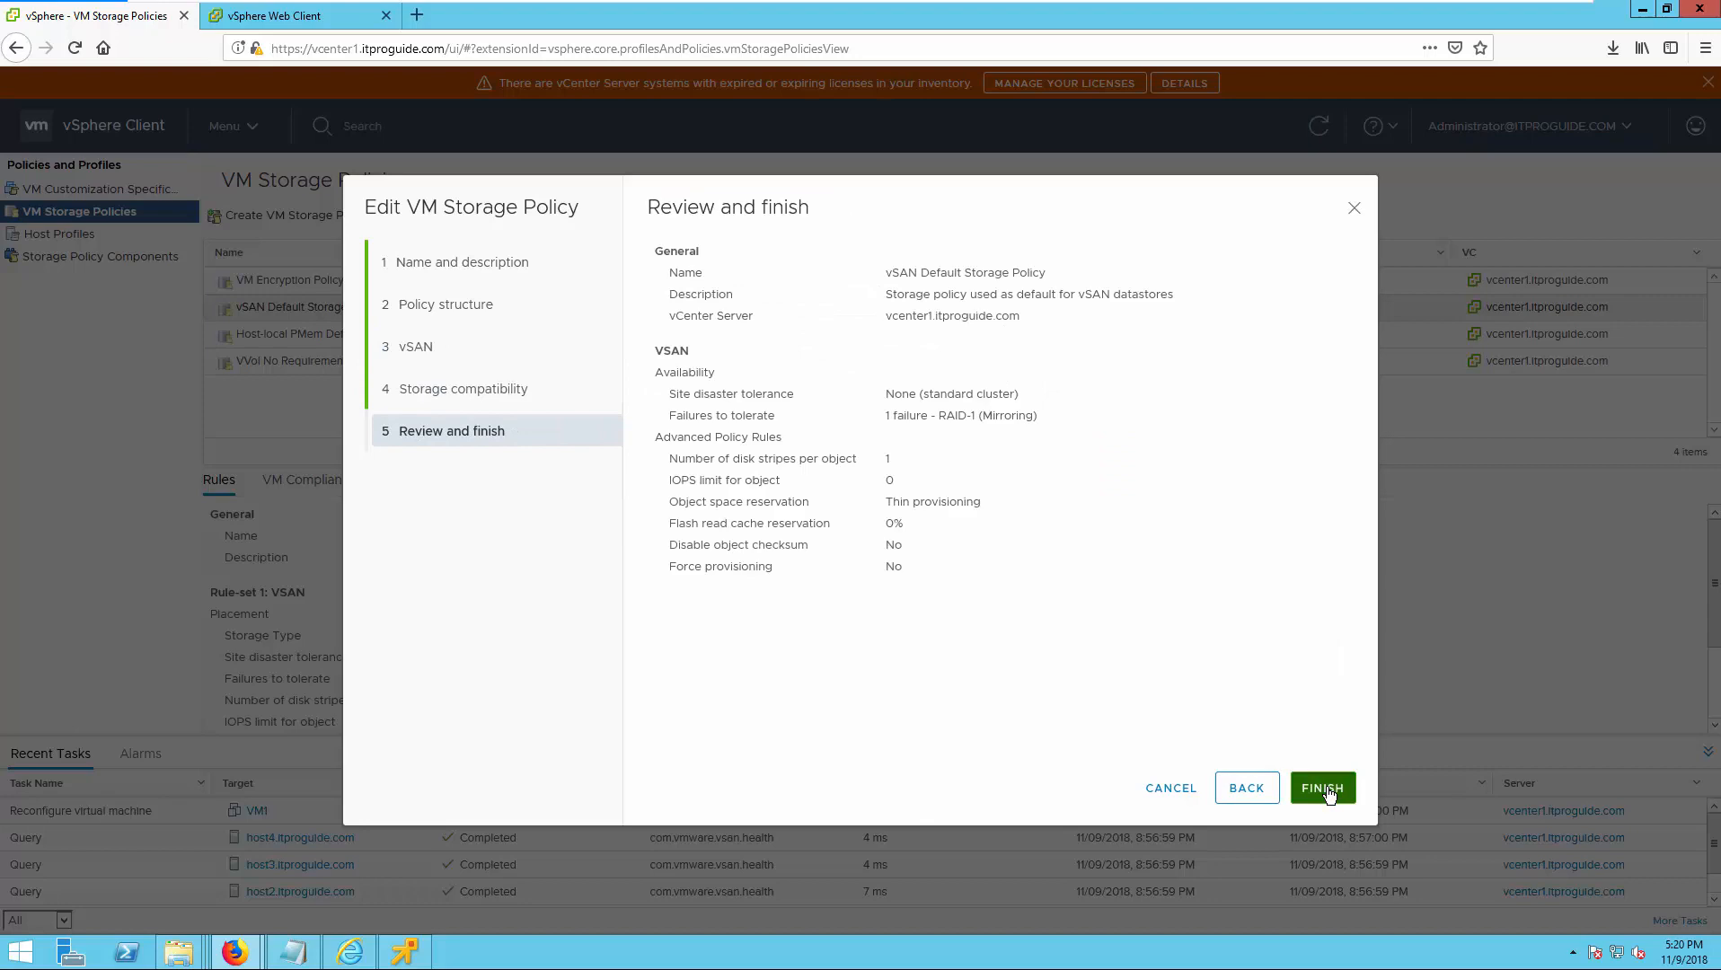
left_click(1322, 788)
left_click(858, 535)
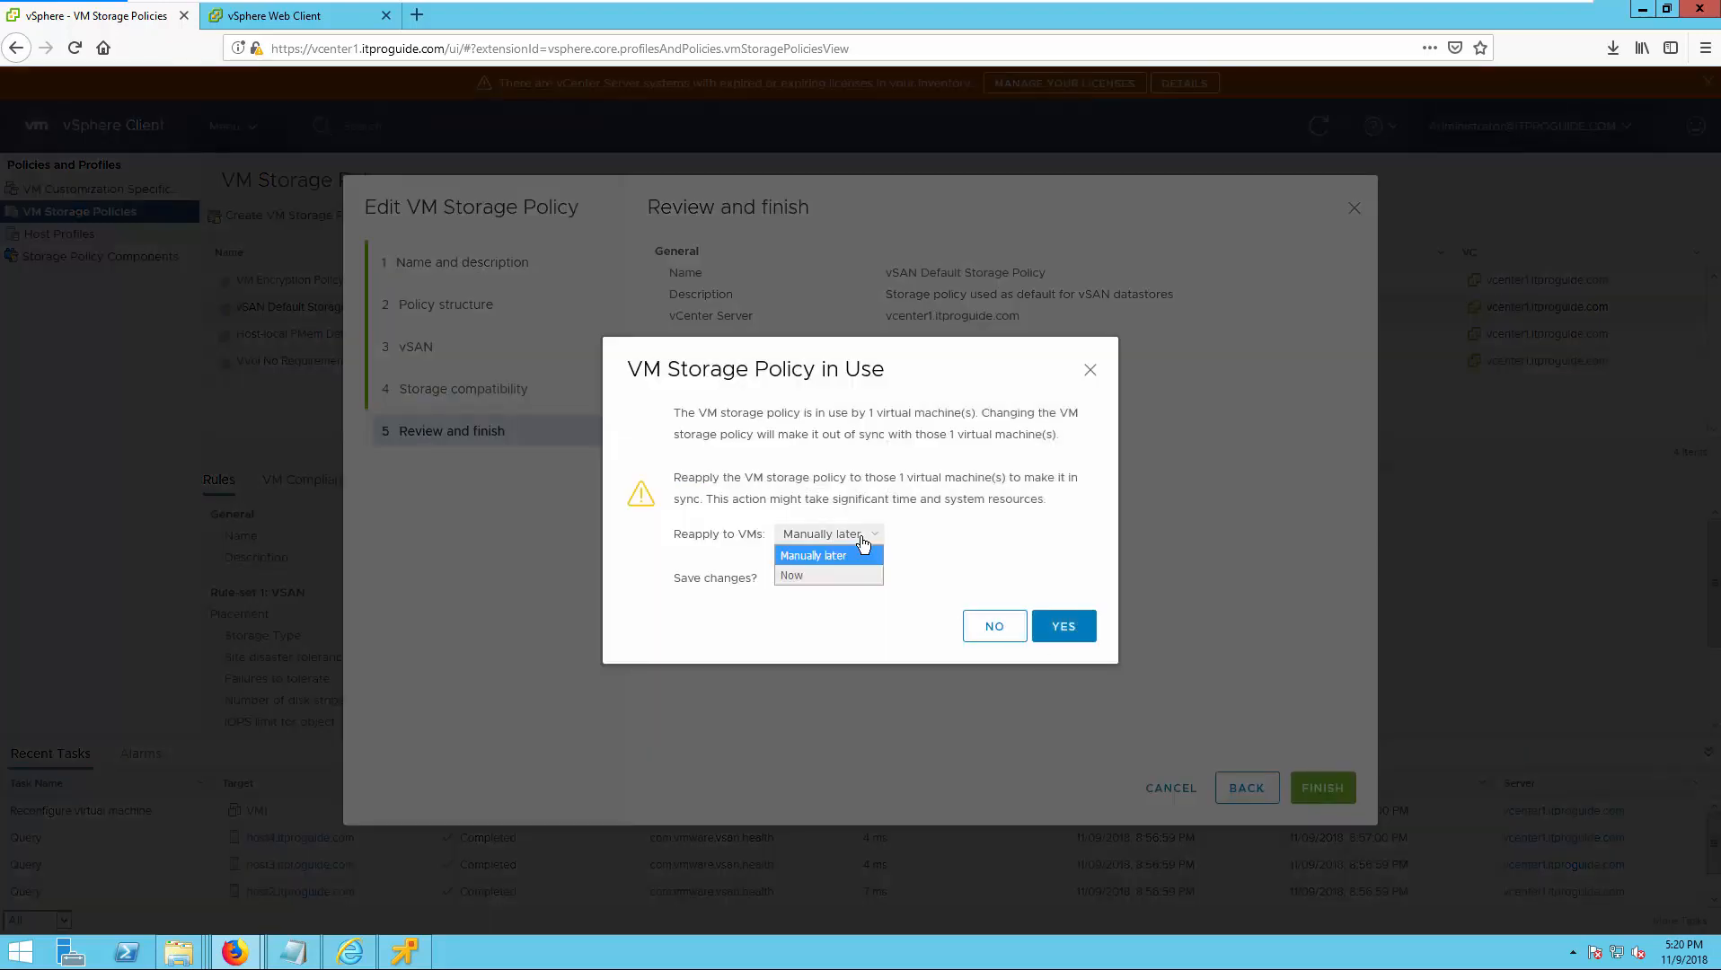
left_click(836, 575)
left_click(1026, 627)
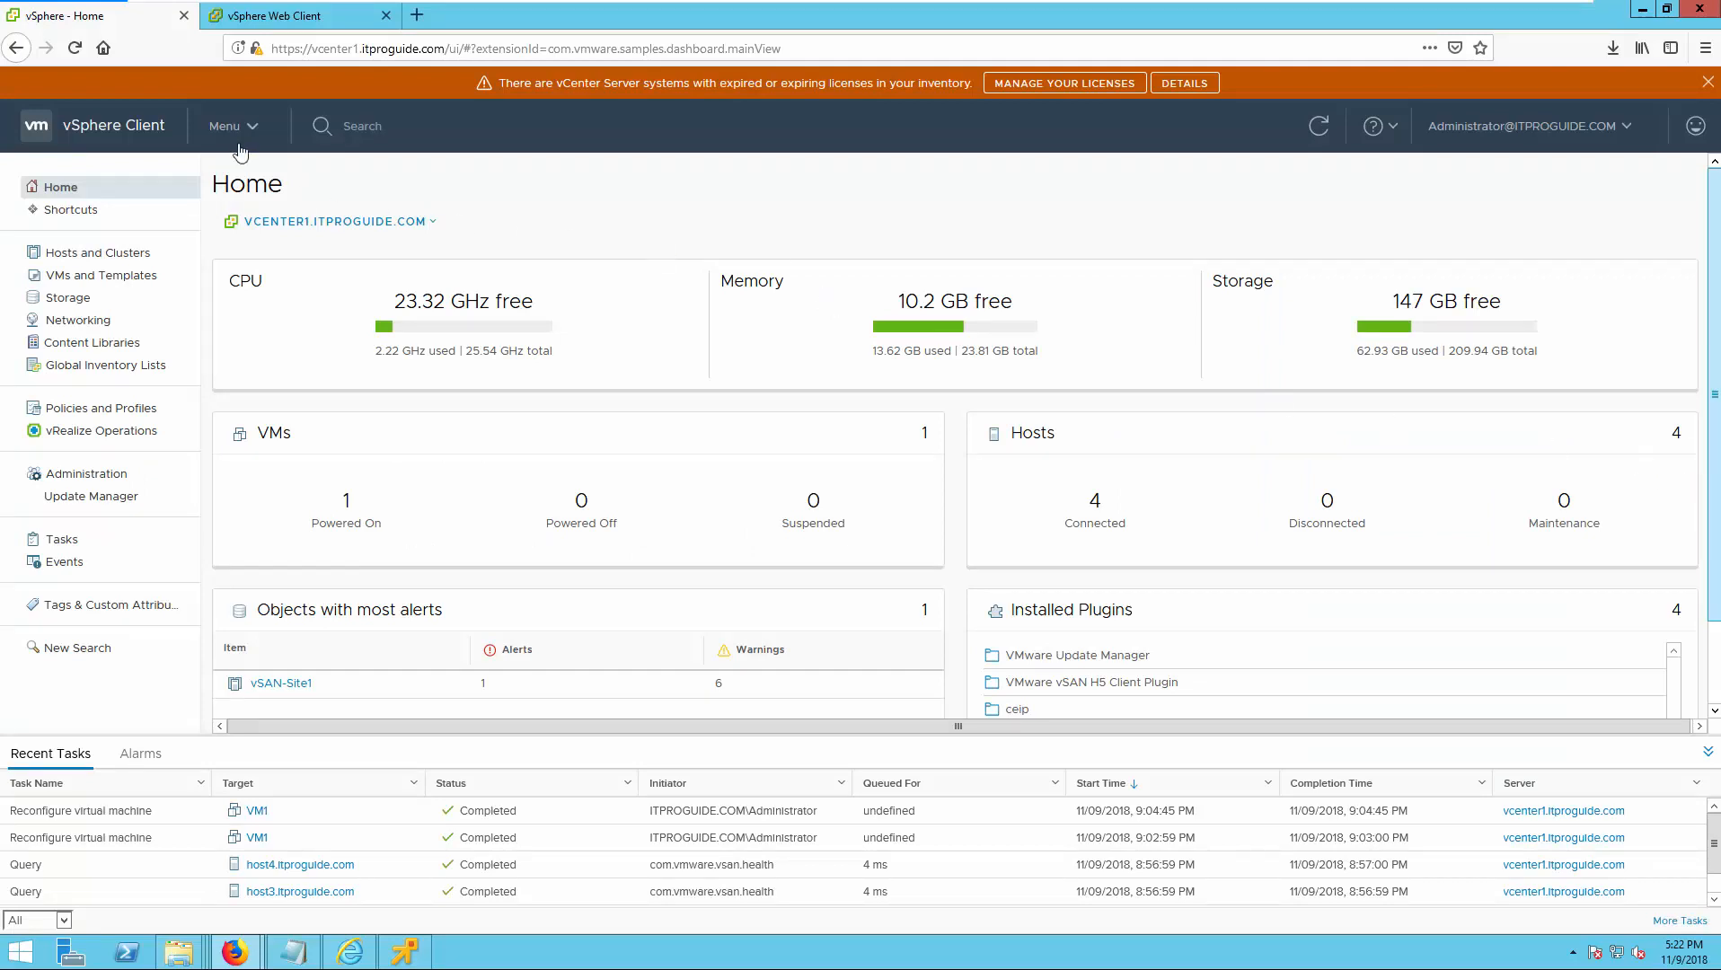
Start cloning the vSAN Default Storage Policy from VM Storage Policies, keeping the name New VM Storage Policy and the rules for vSAN storage.
left_click(237, 142)
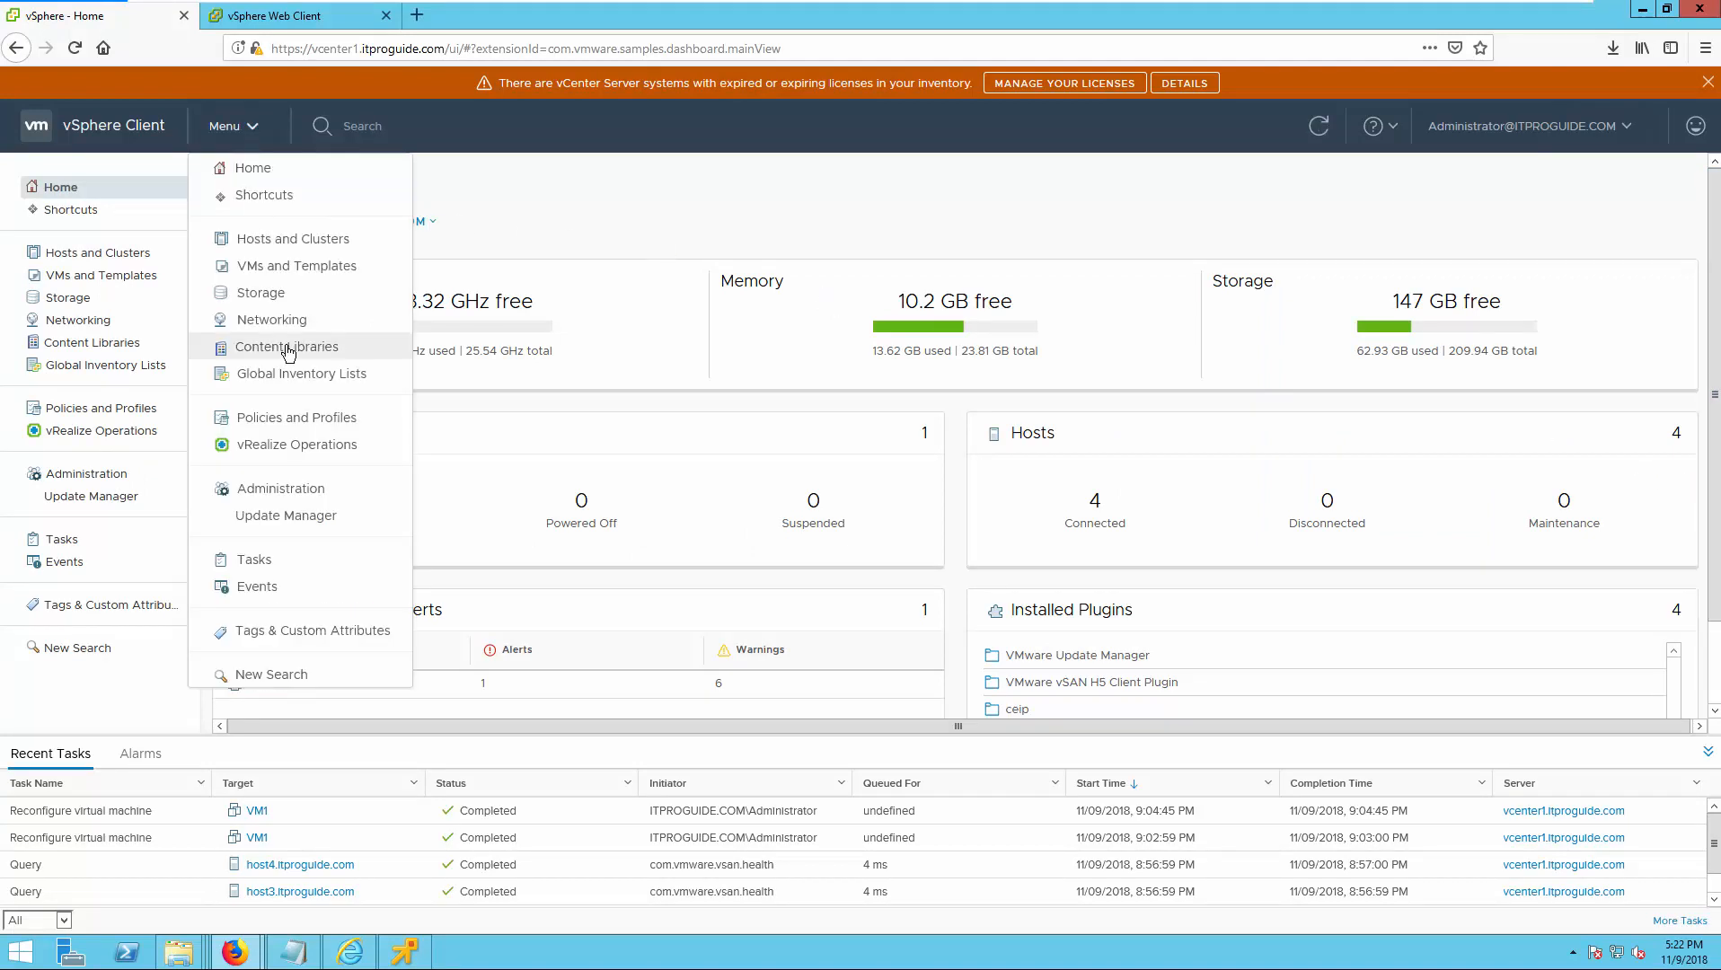
left_click(287, 419)
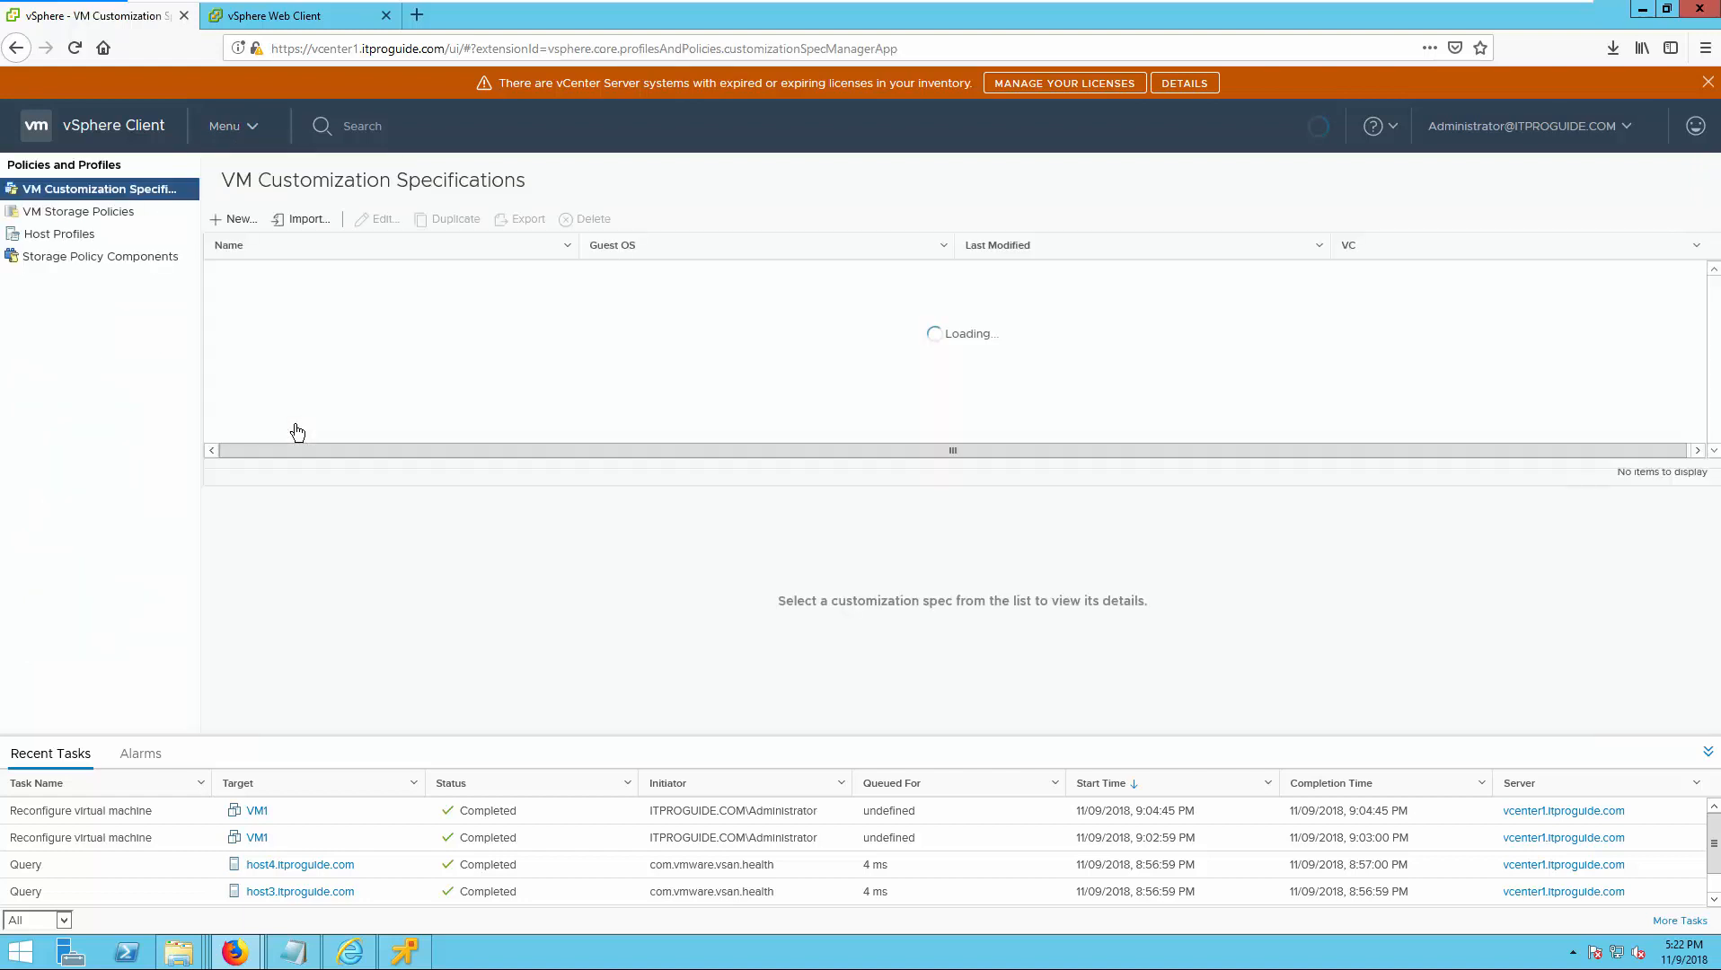
left_click(77, 223)
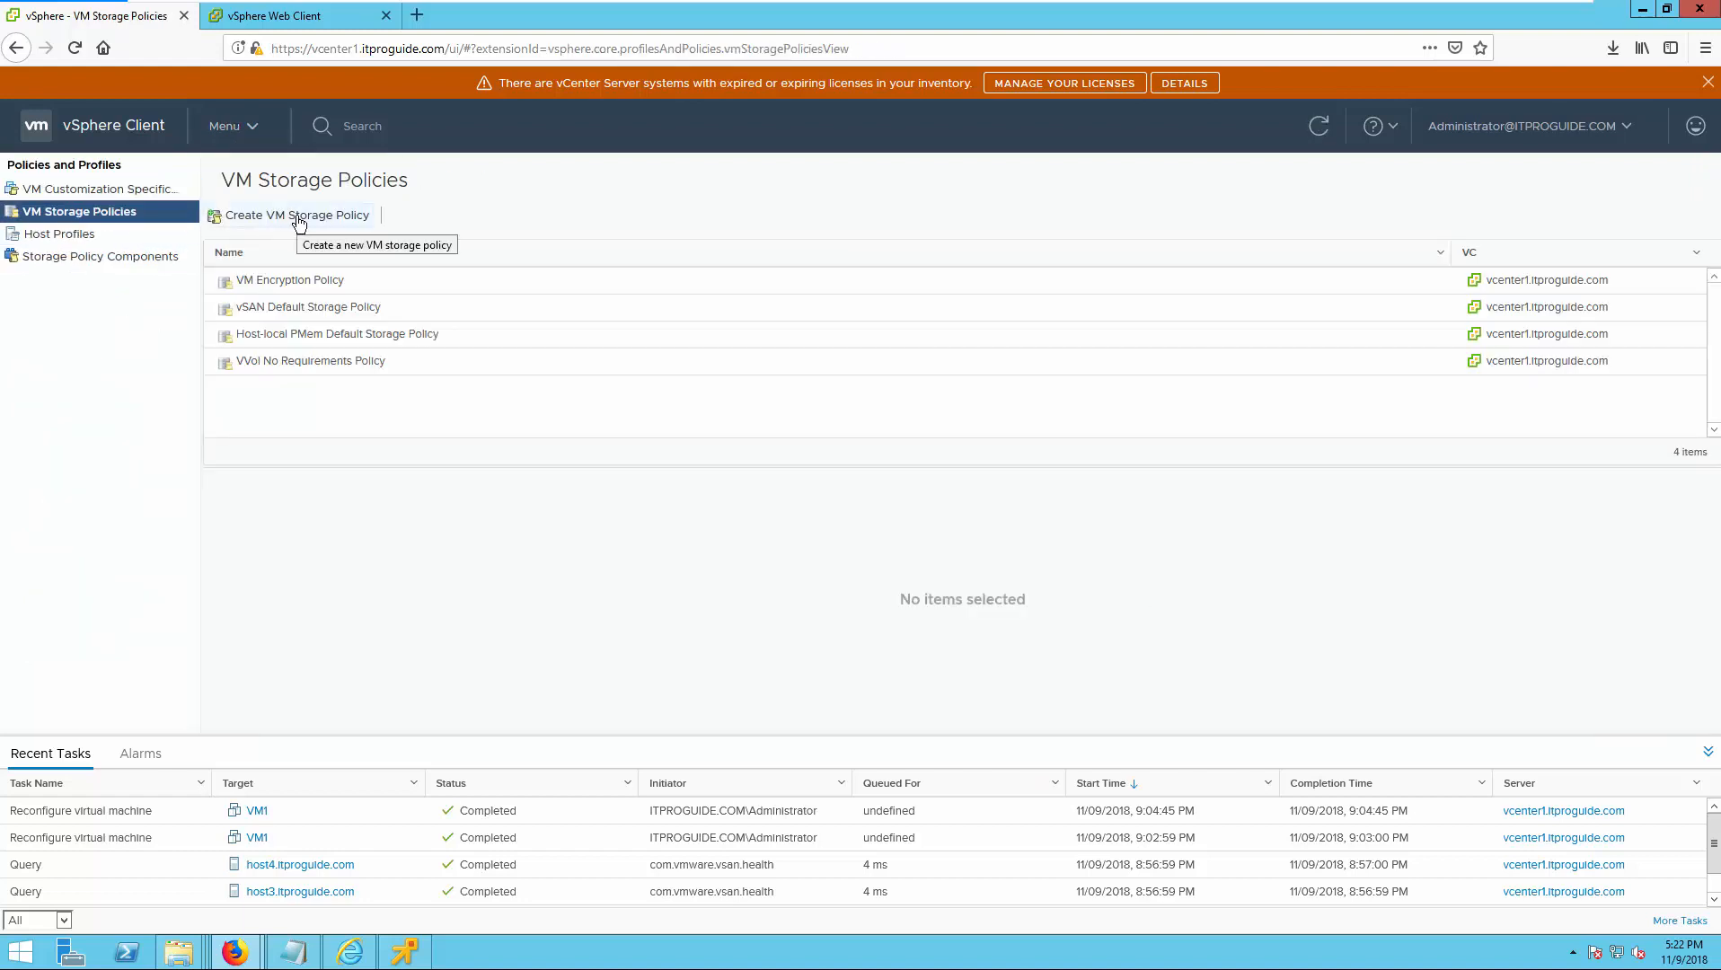
left_click(284, 303)
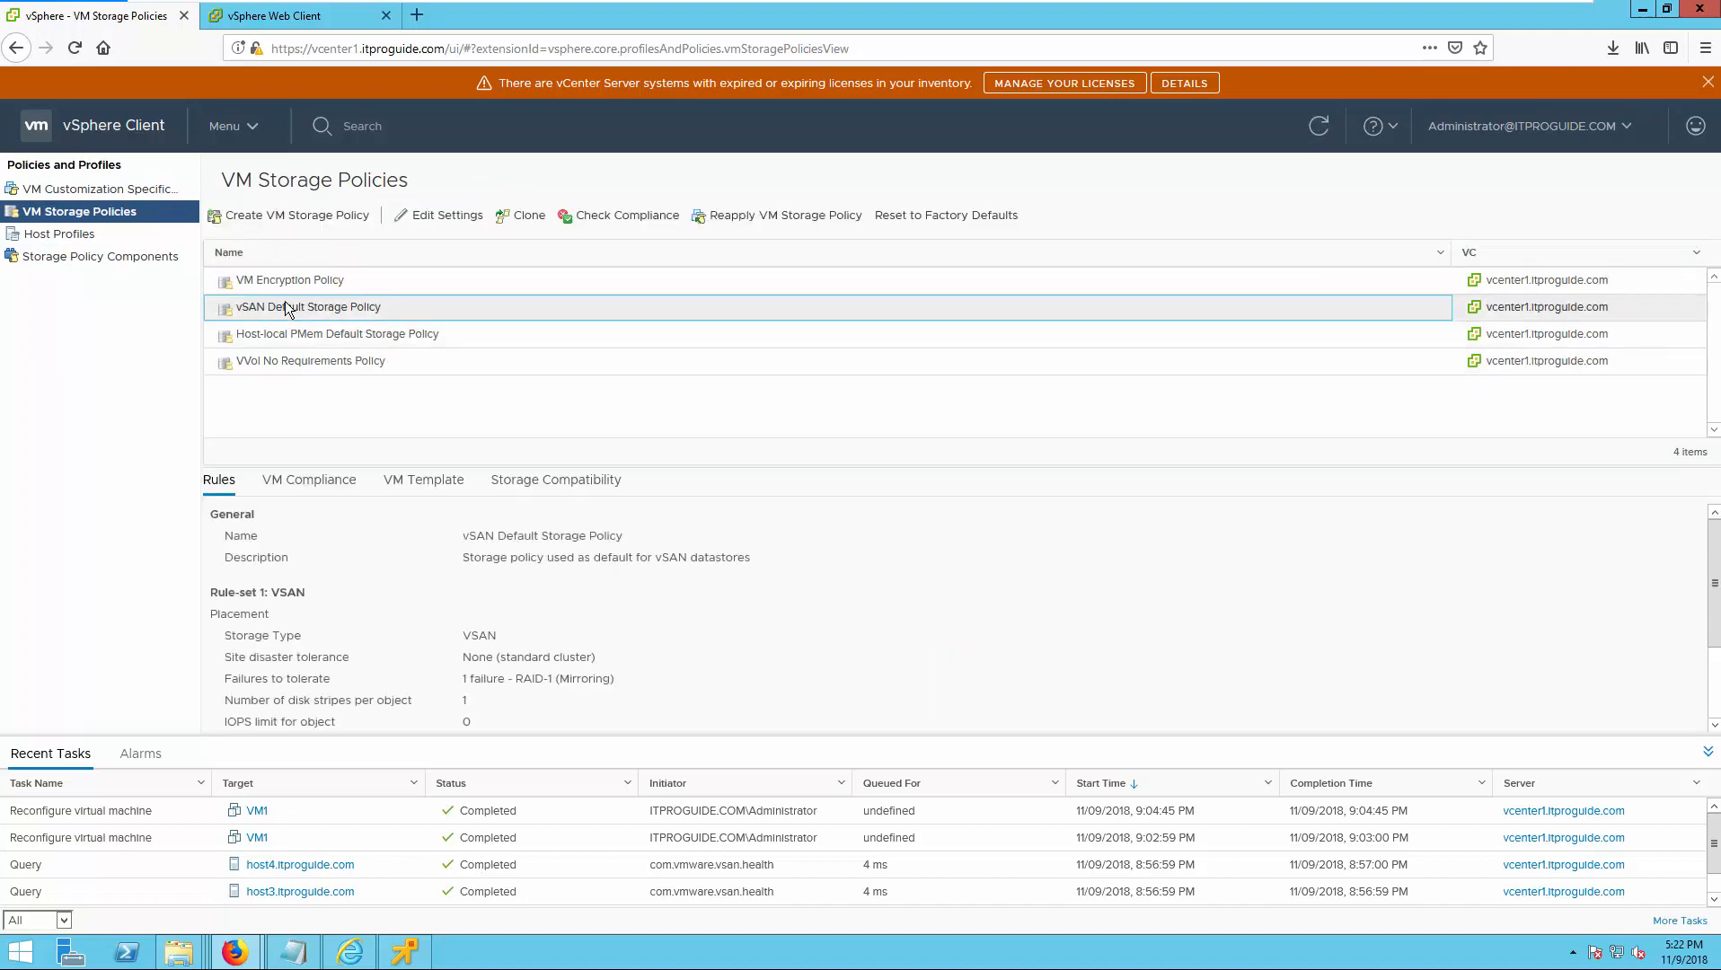
left_click(518, 217)
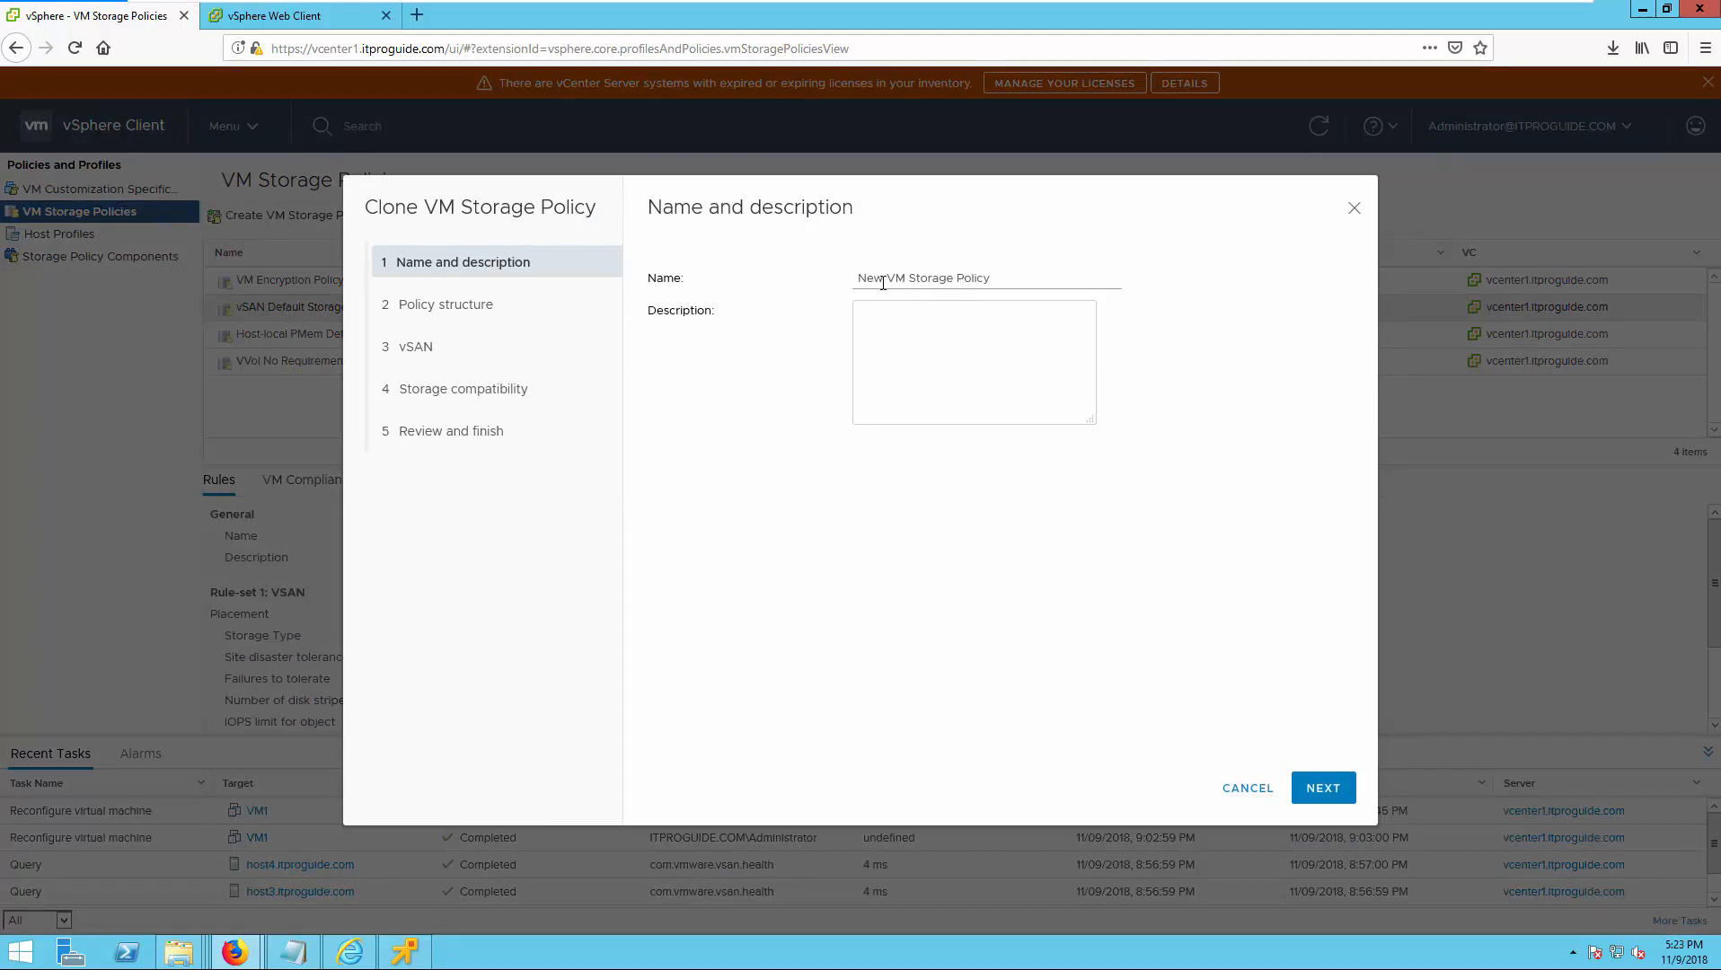
left_click(1320, 790)
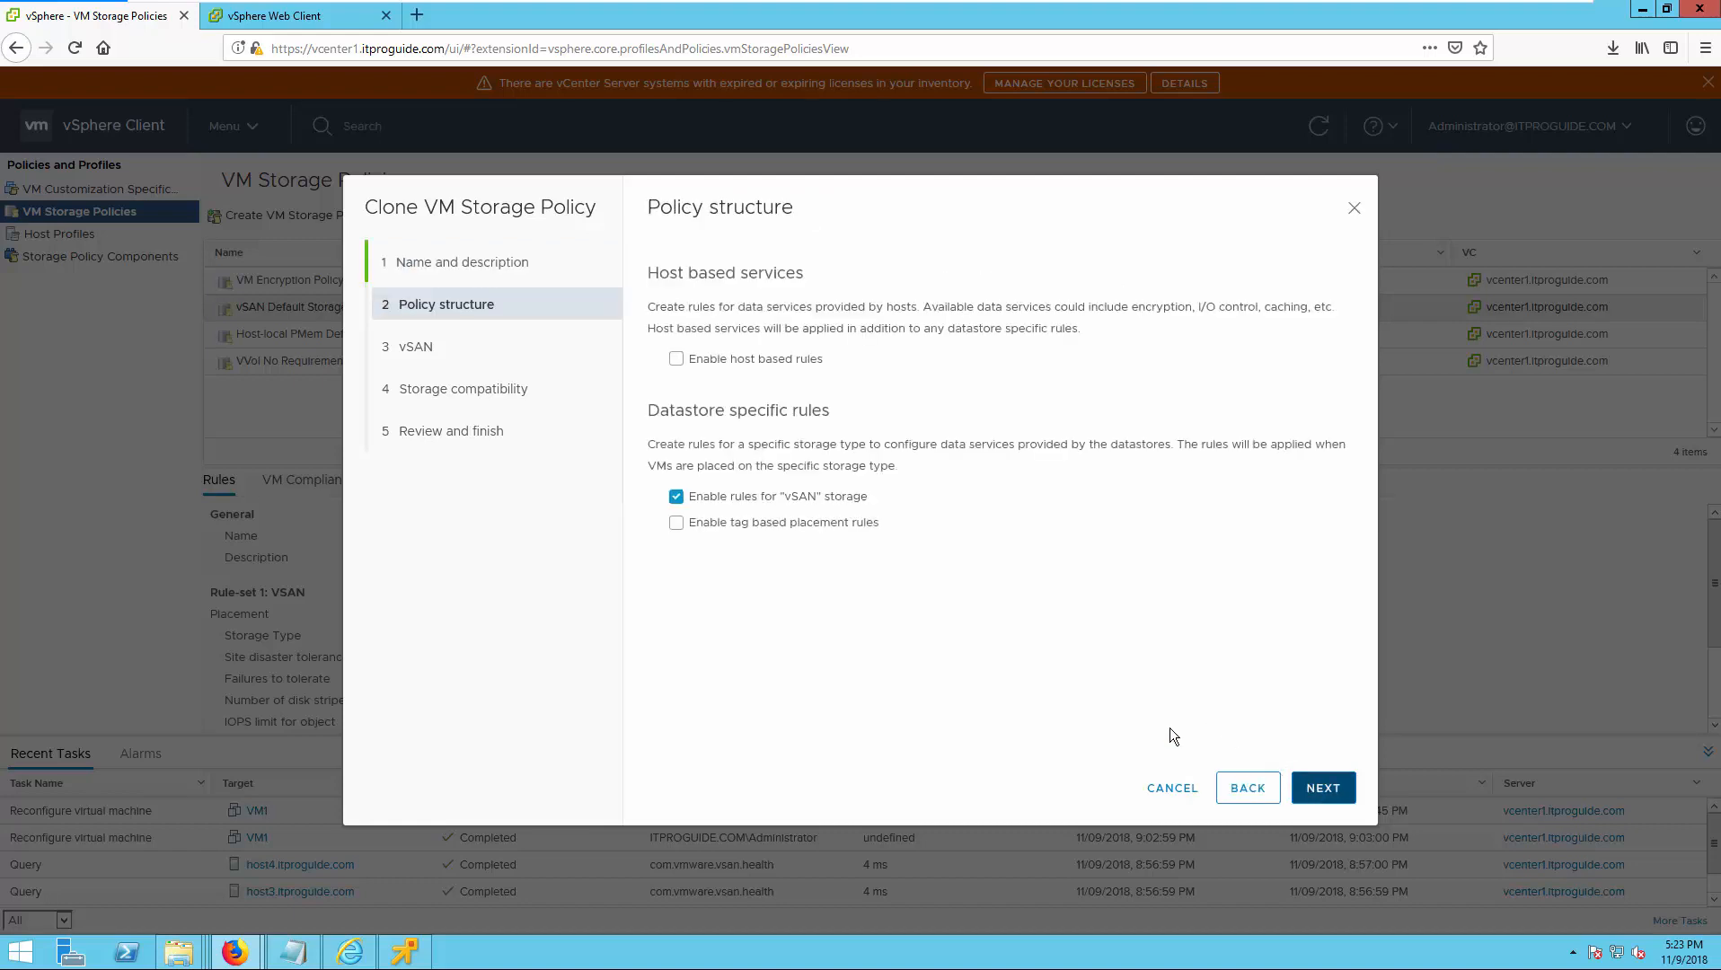
left_click(1321, 788)
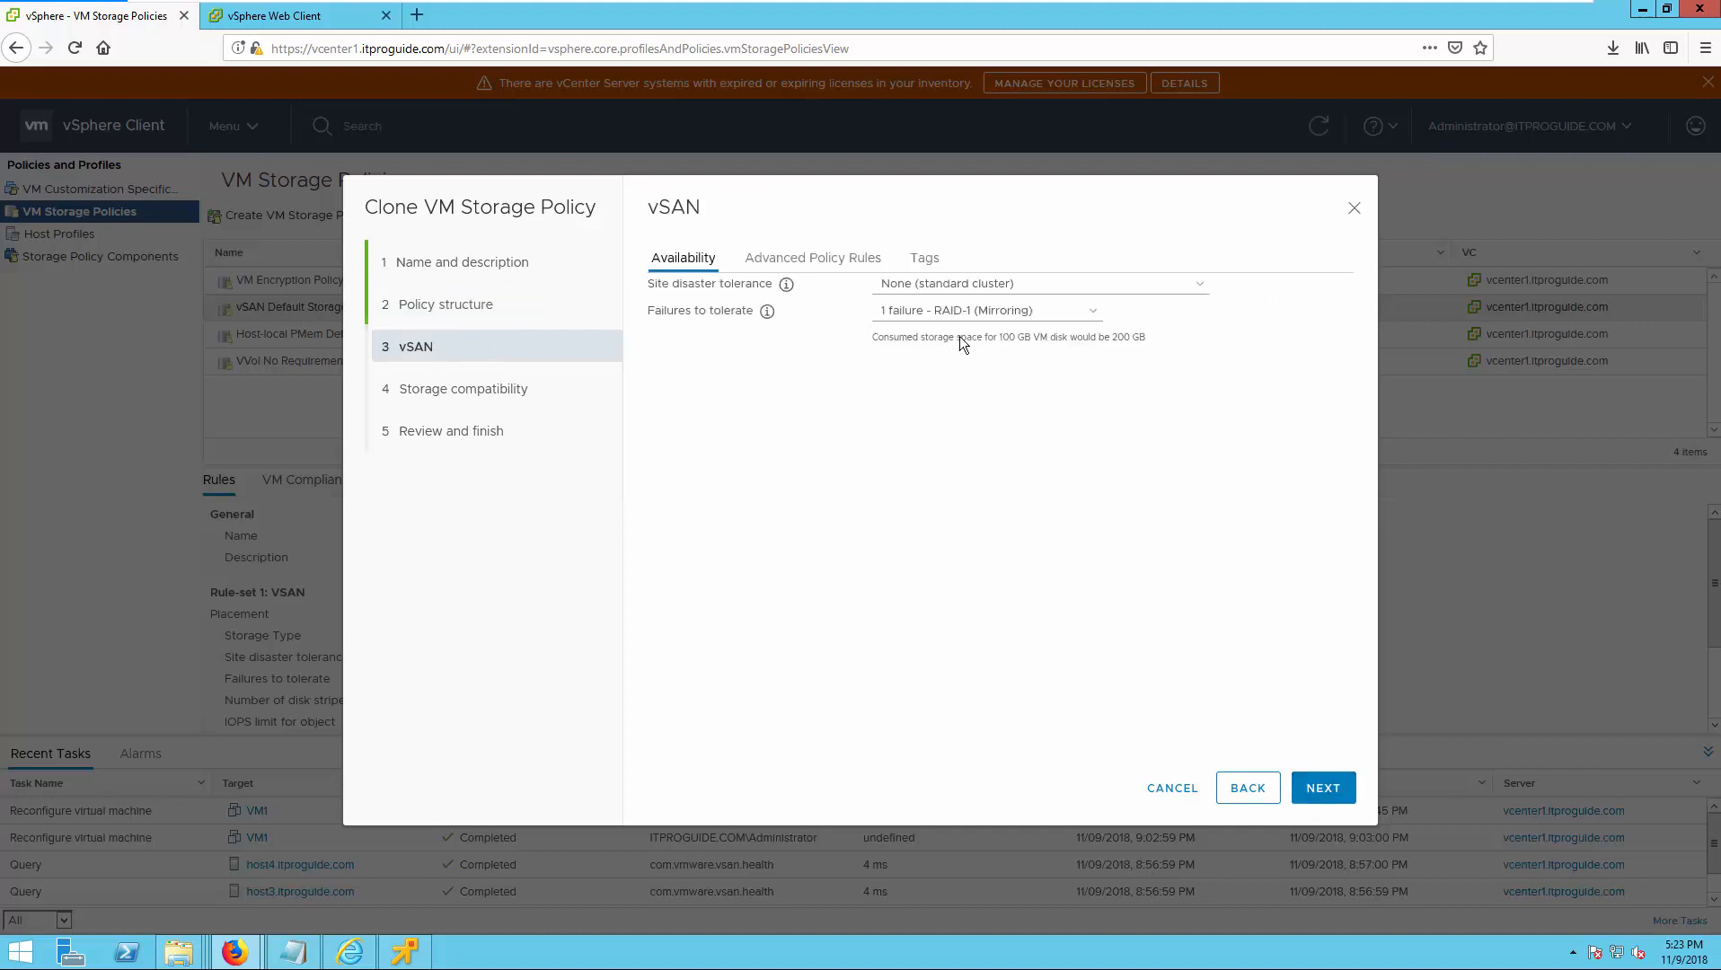
Choose None (standard cluster) for site disaster tolerance and 1 failure - RAID-1 (Mirroring) for failures to tolerate in the cloned policy.
left_click(943, 284)
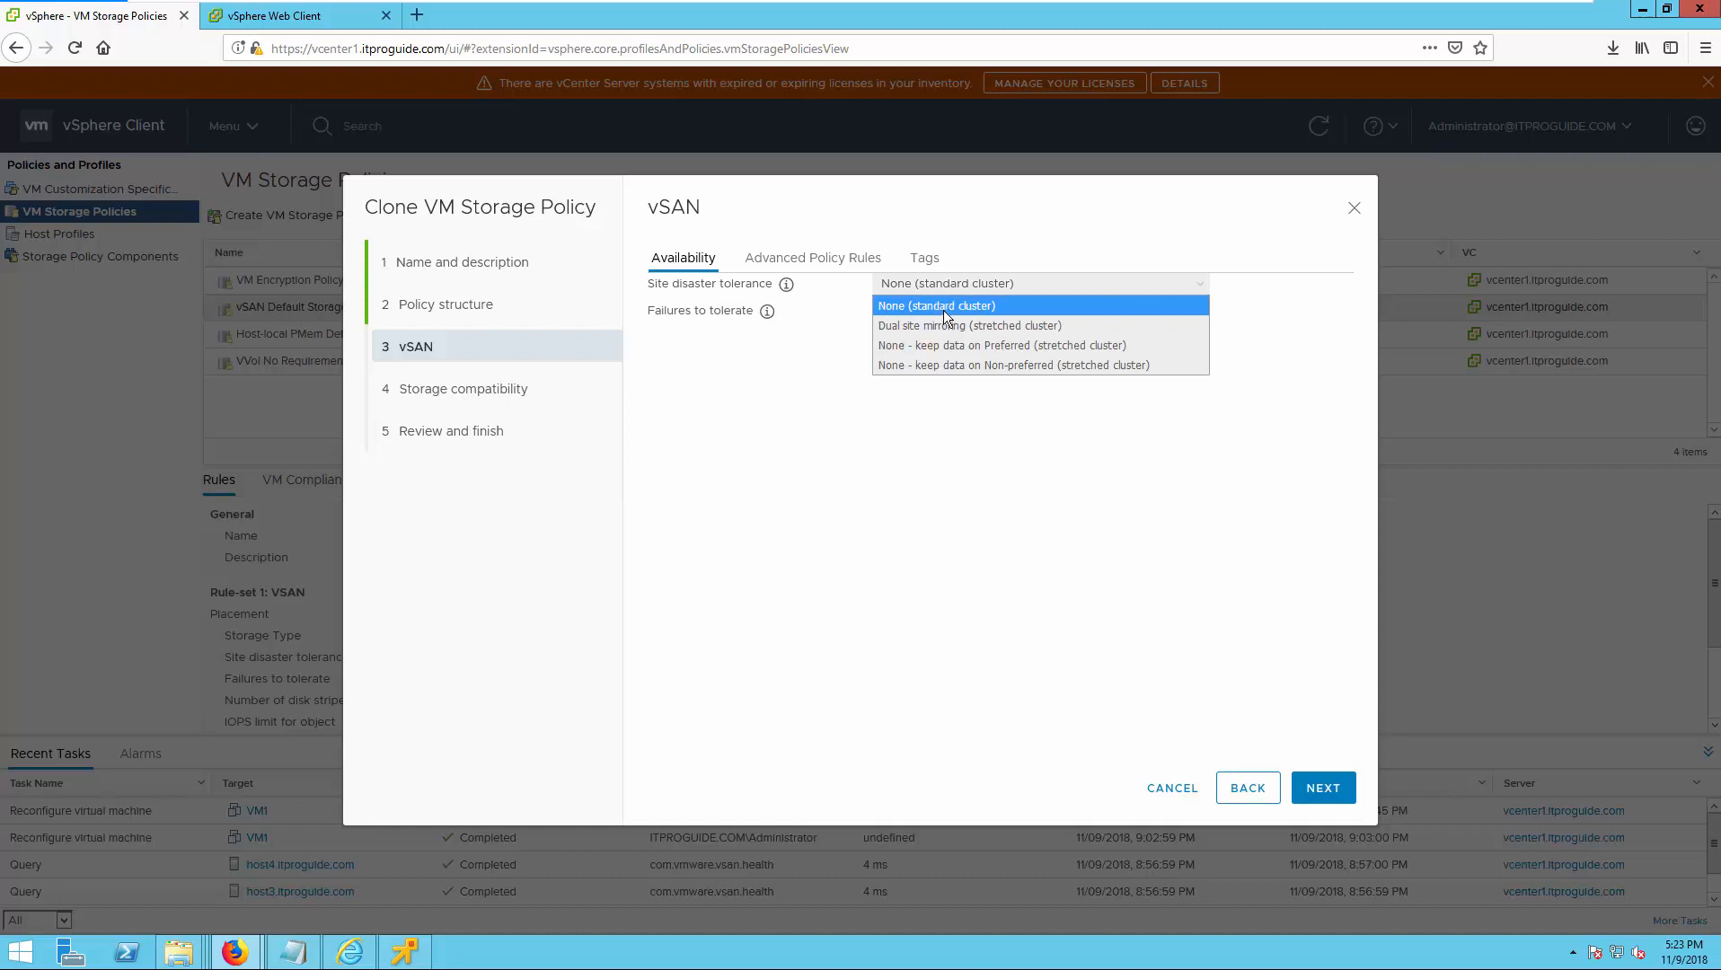
left_click(999, 307)
left_click(934, 312)
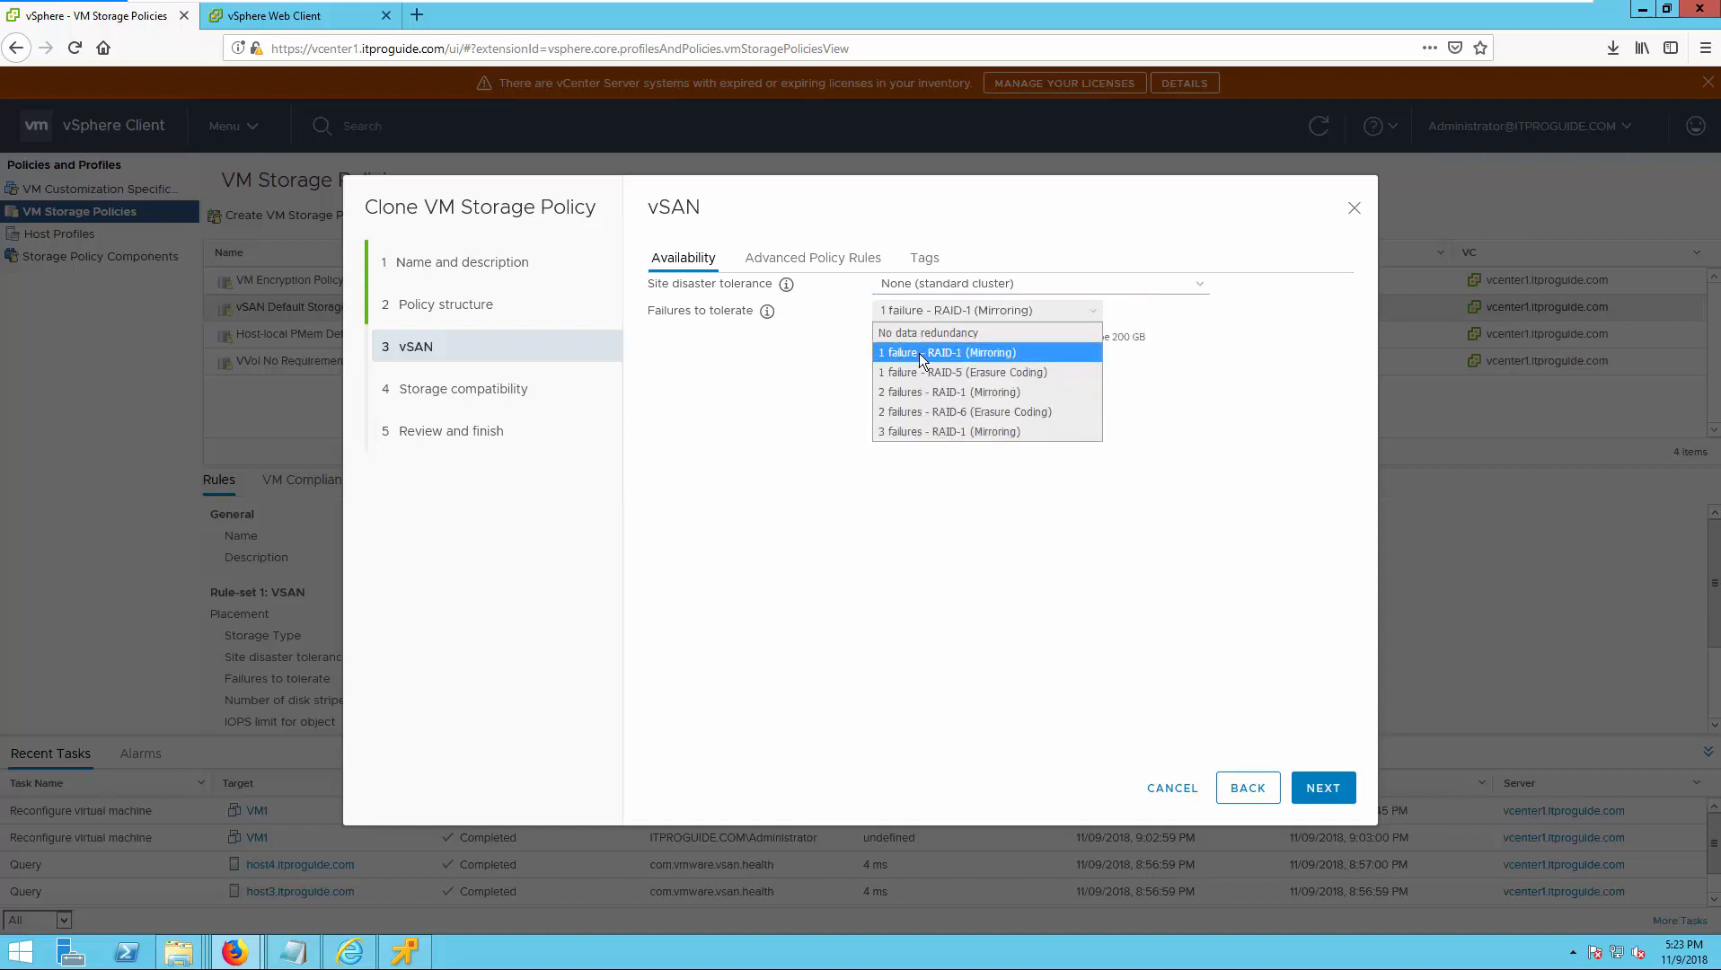
left_click(920, 354)
Set the cloned policy's number of disk stripes per object to 3 and enable force provisioning.
left_click(843, 271)
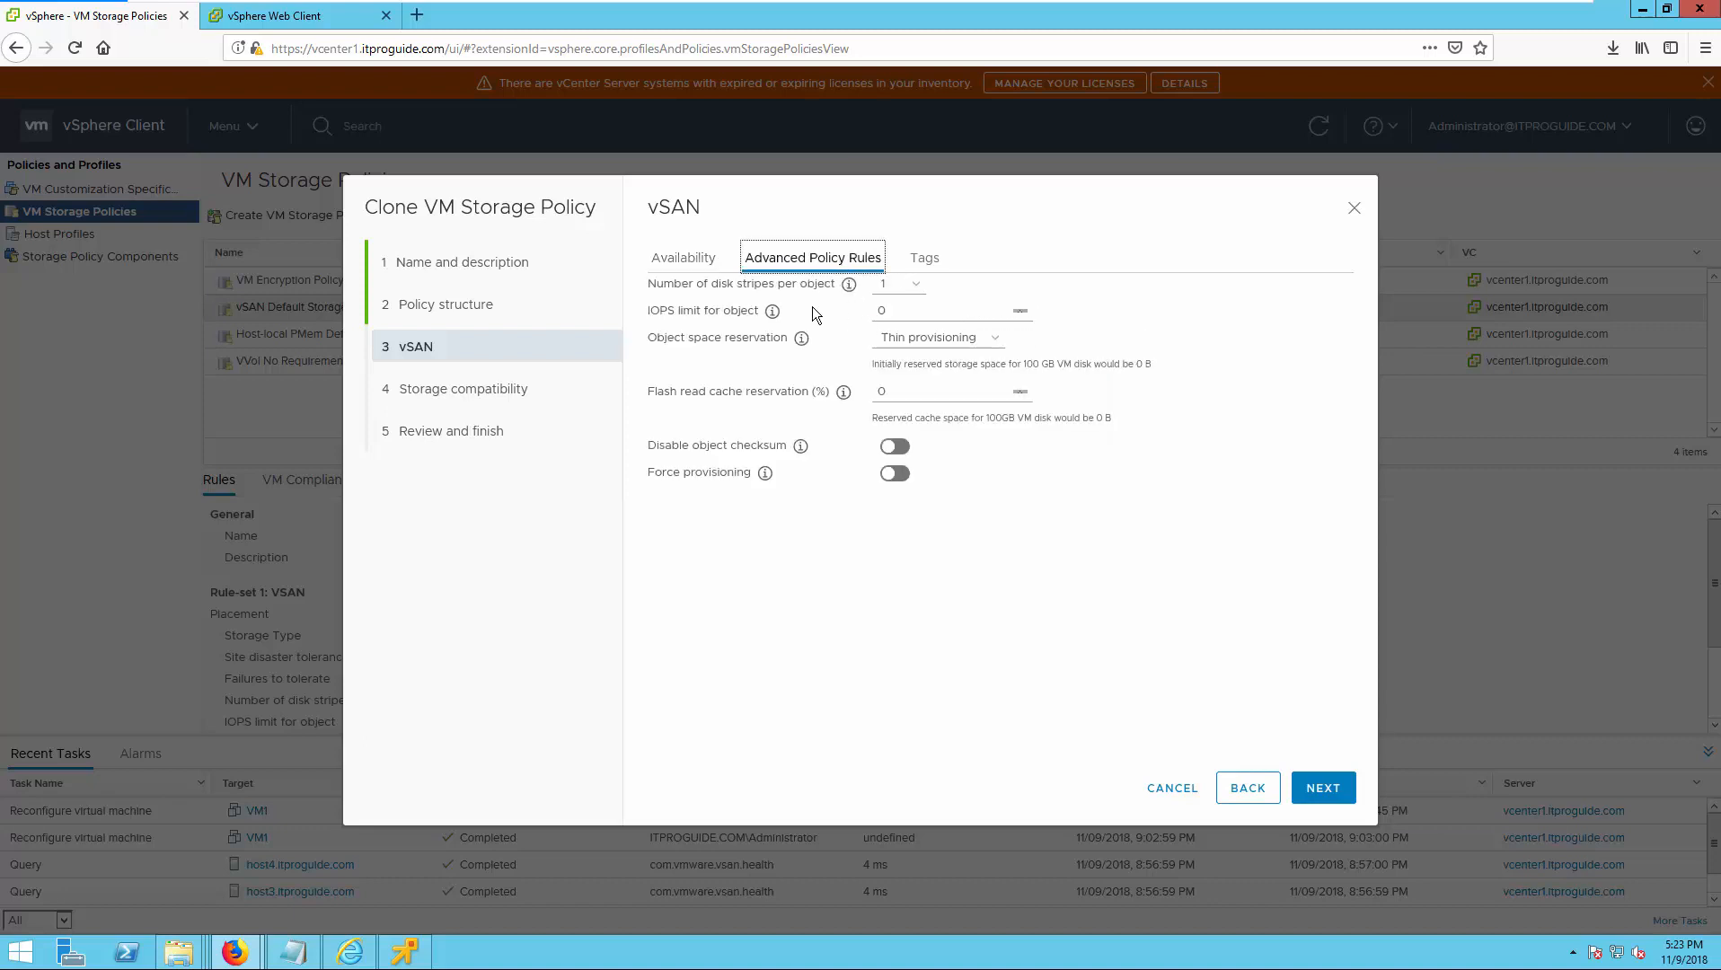
left_click(914, 285)
left_click(893, 347)
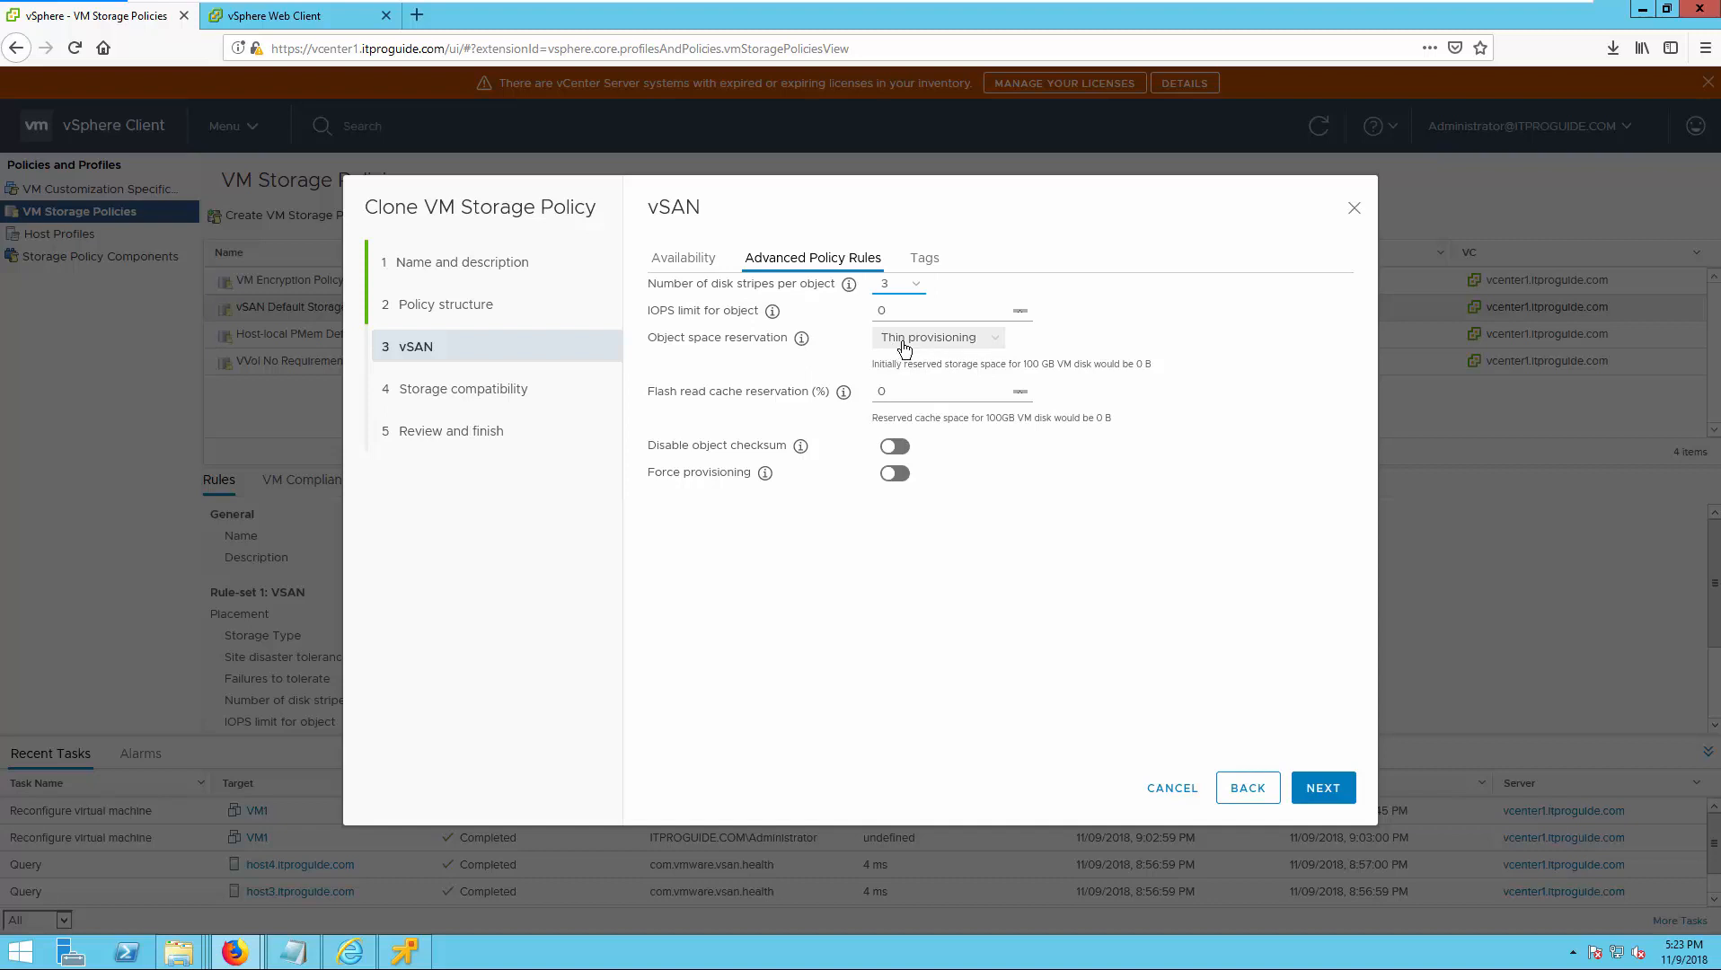
left_click(903, 475)
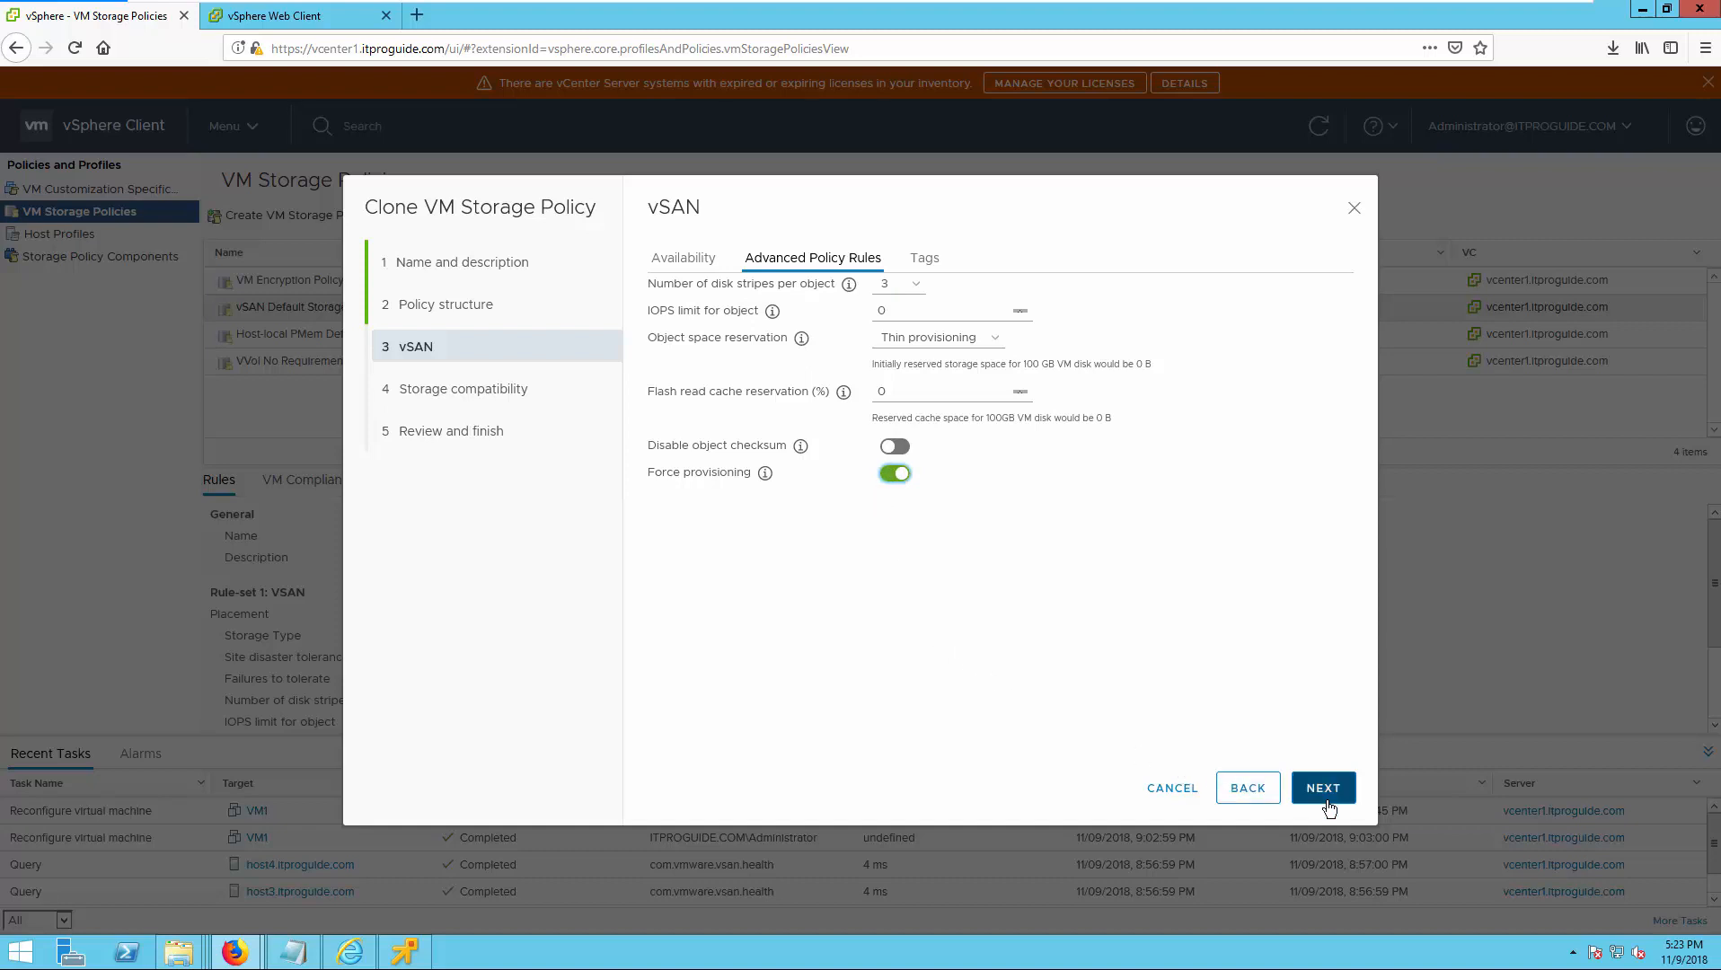
Try 1 failure - RAID-5 (Erasure Coding) as the cloned policy's failures to tolerate and check its storage compatibility.
left_click(1247, 802)
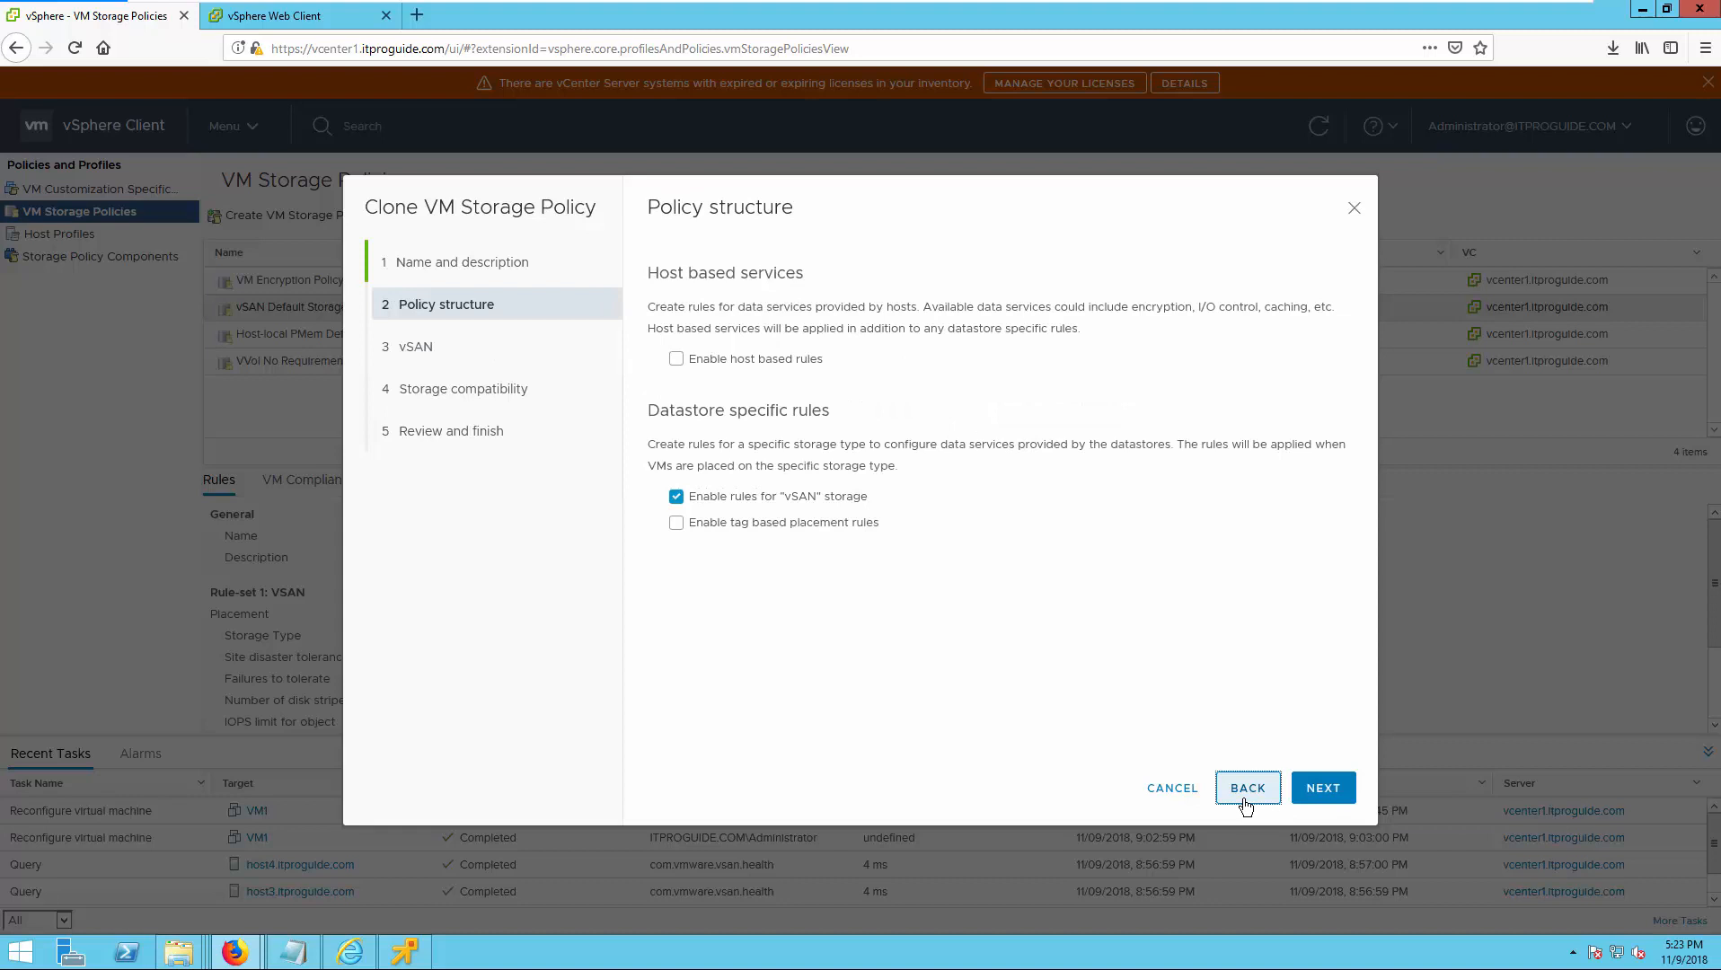
left_click(1326, 798)
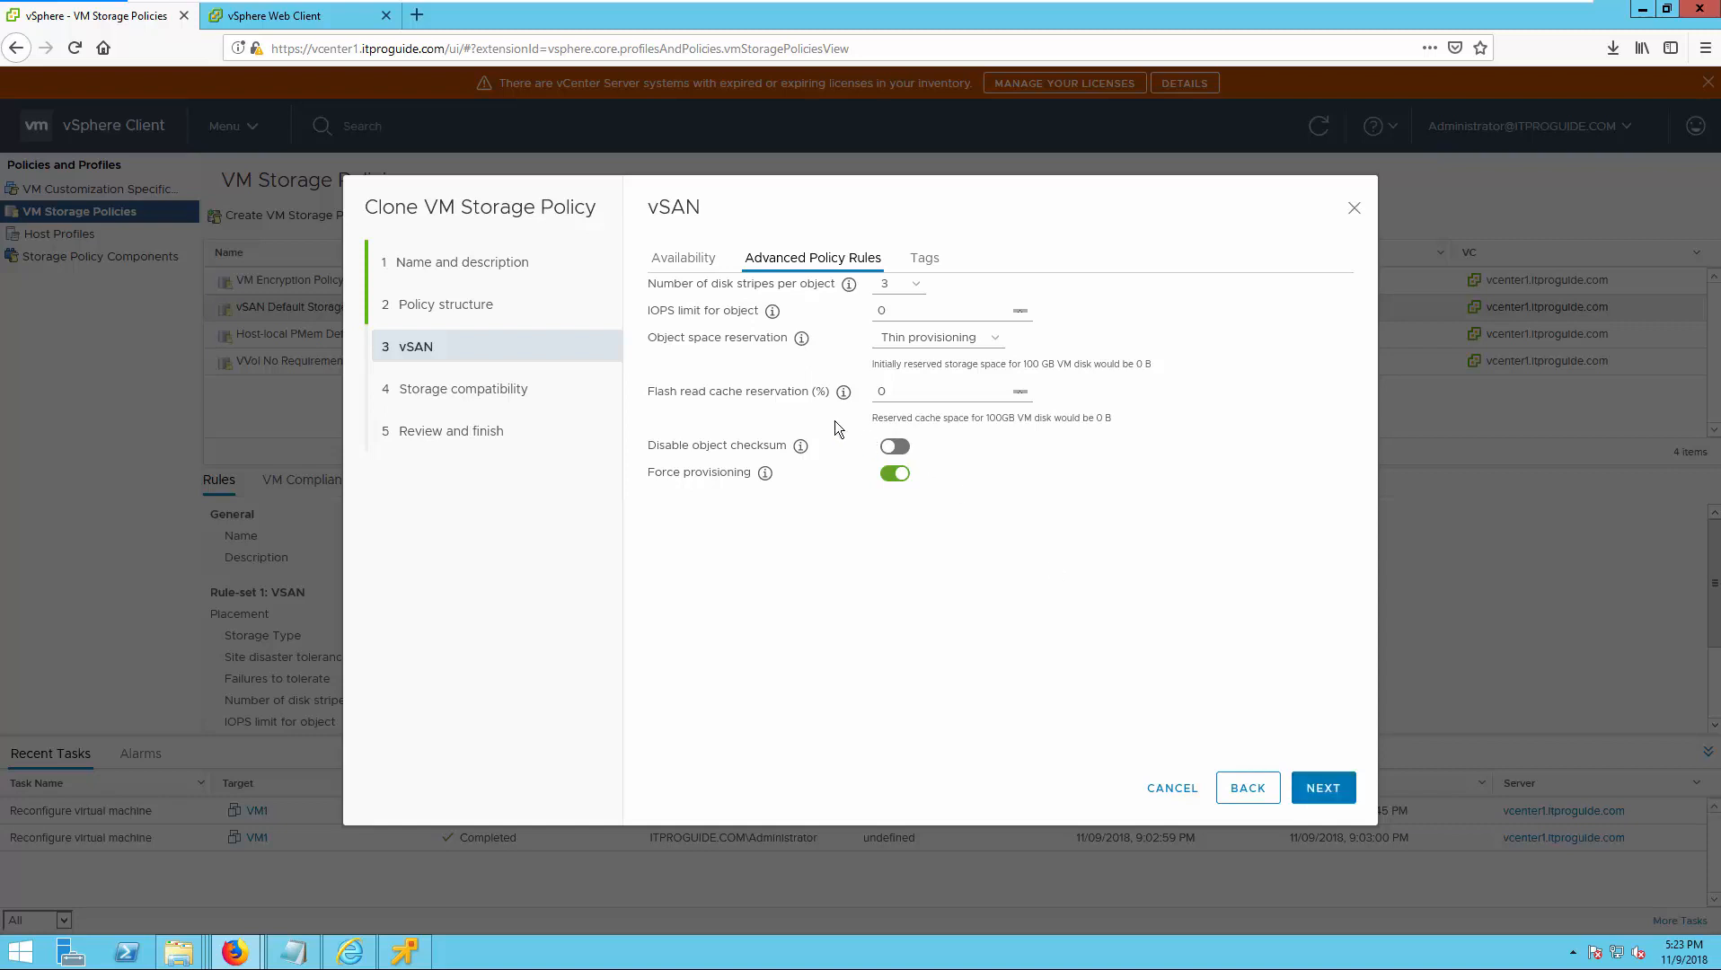
left_click(692, 264)
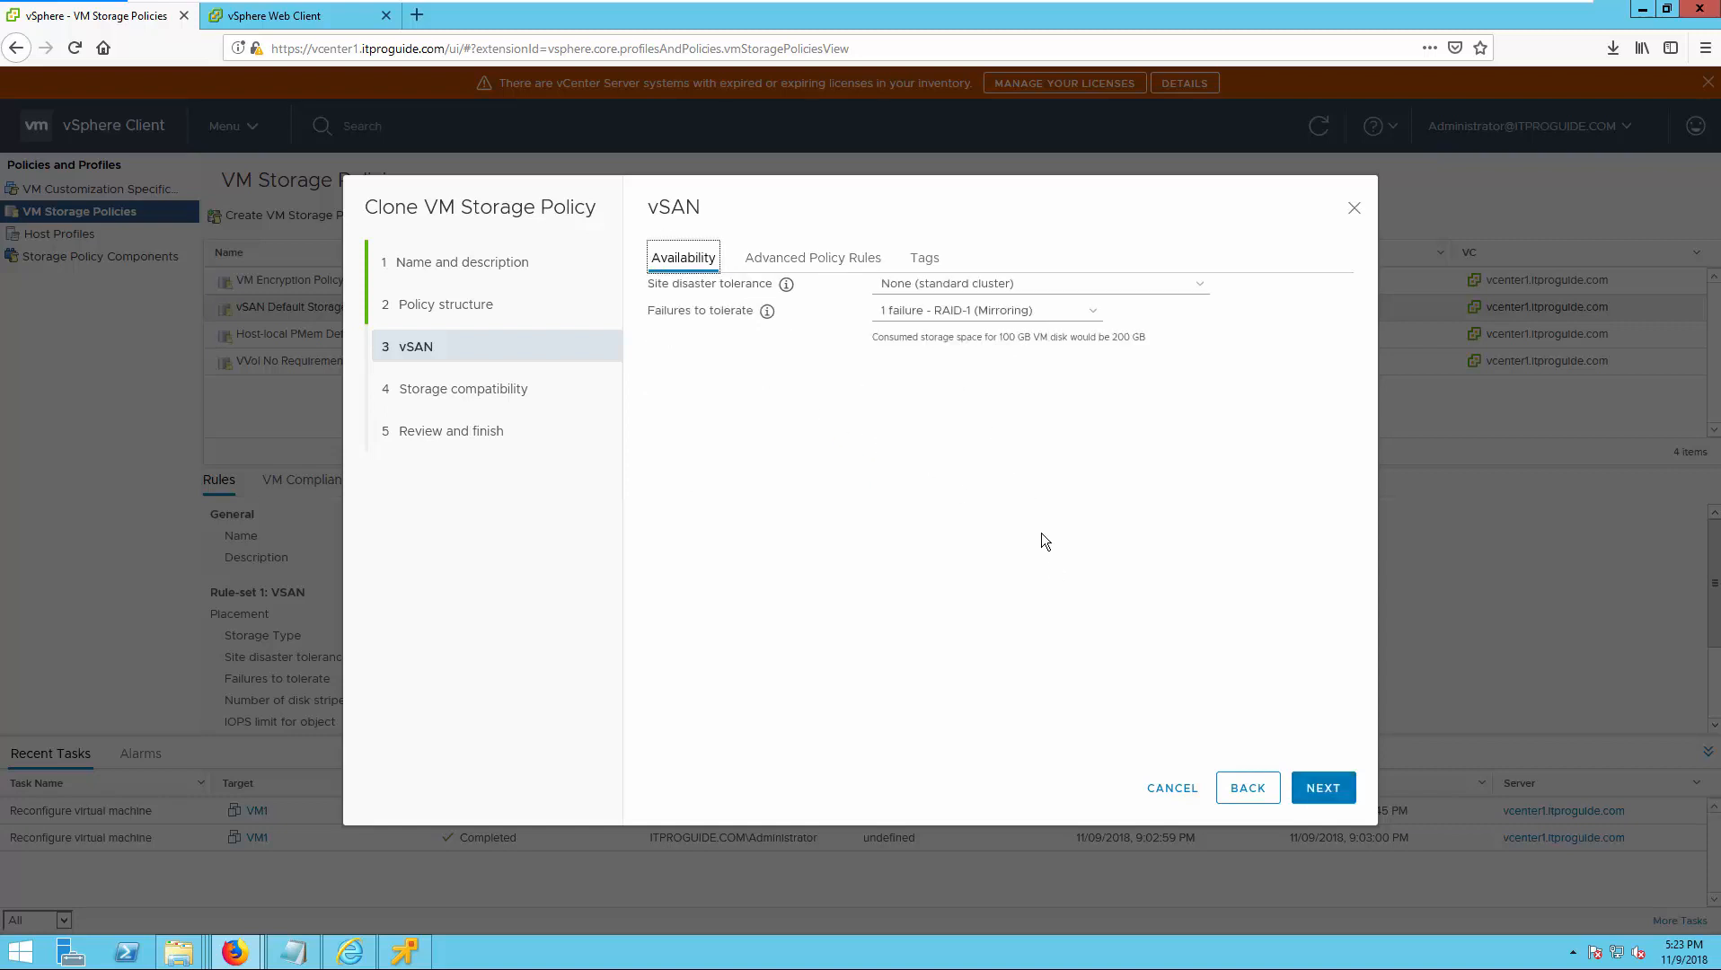
left_click(1325, 787)
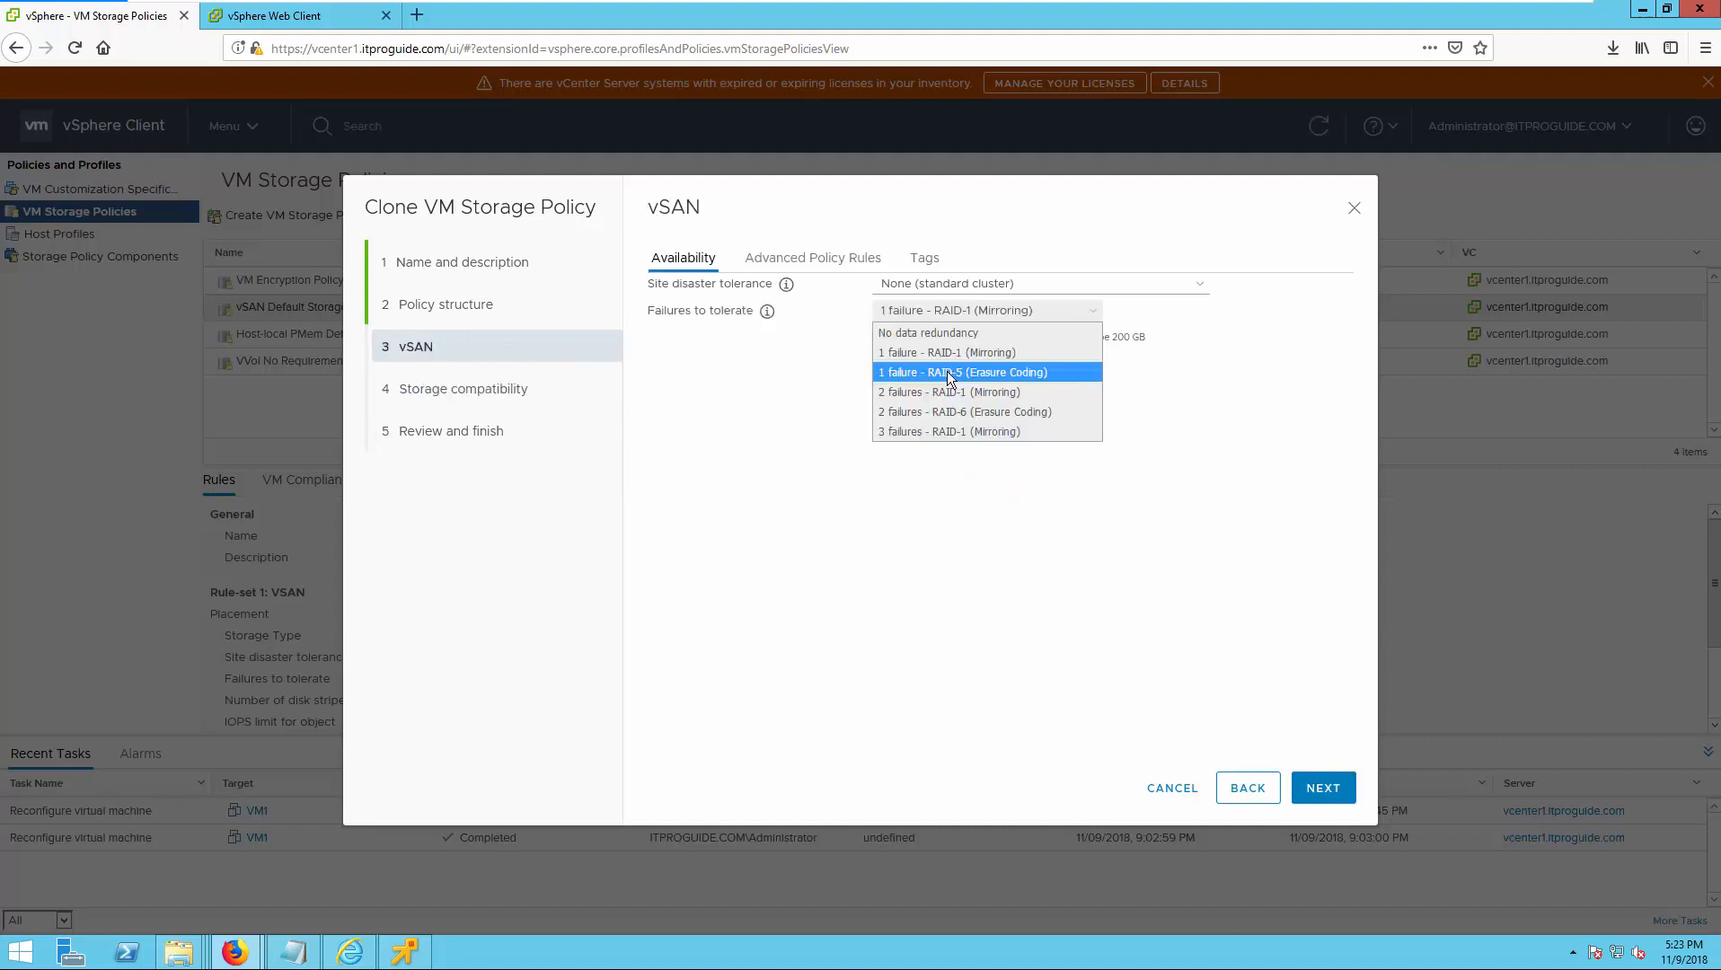
left_click(946, 370)
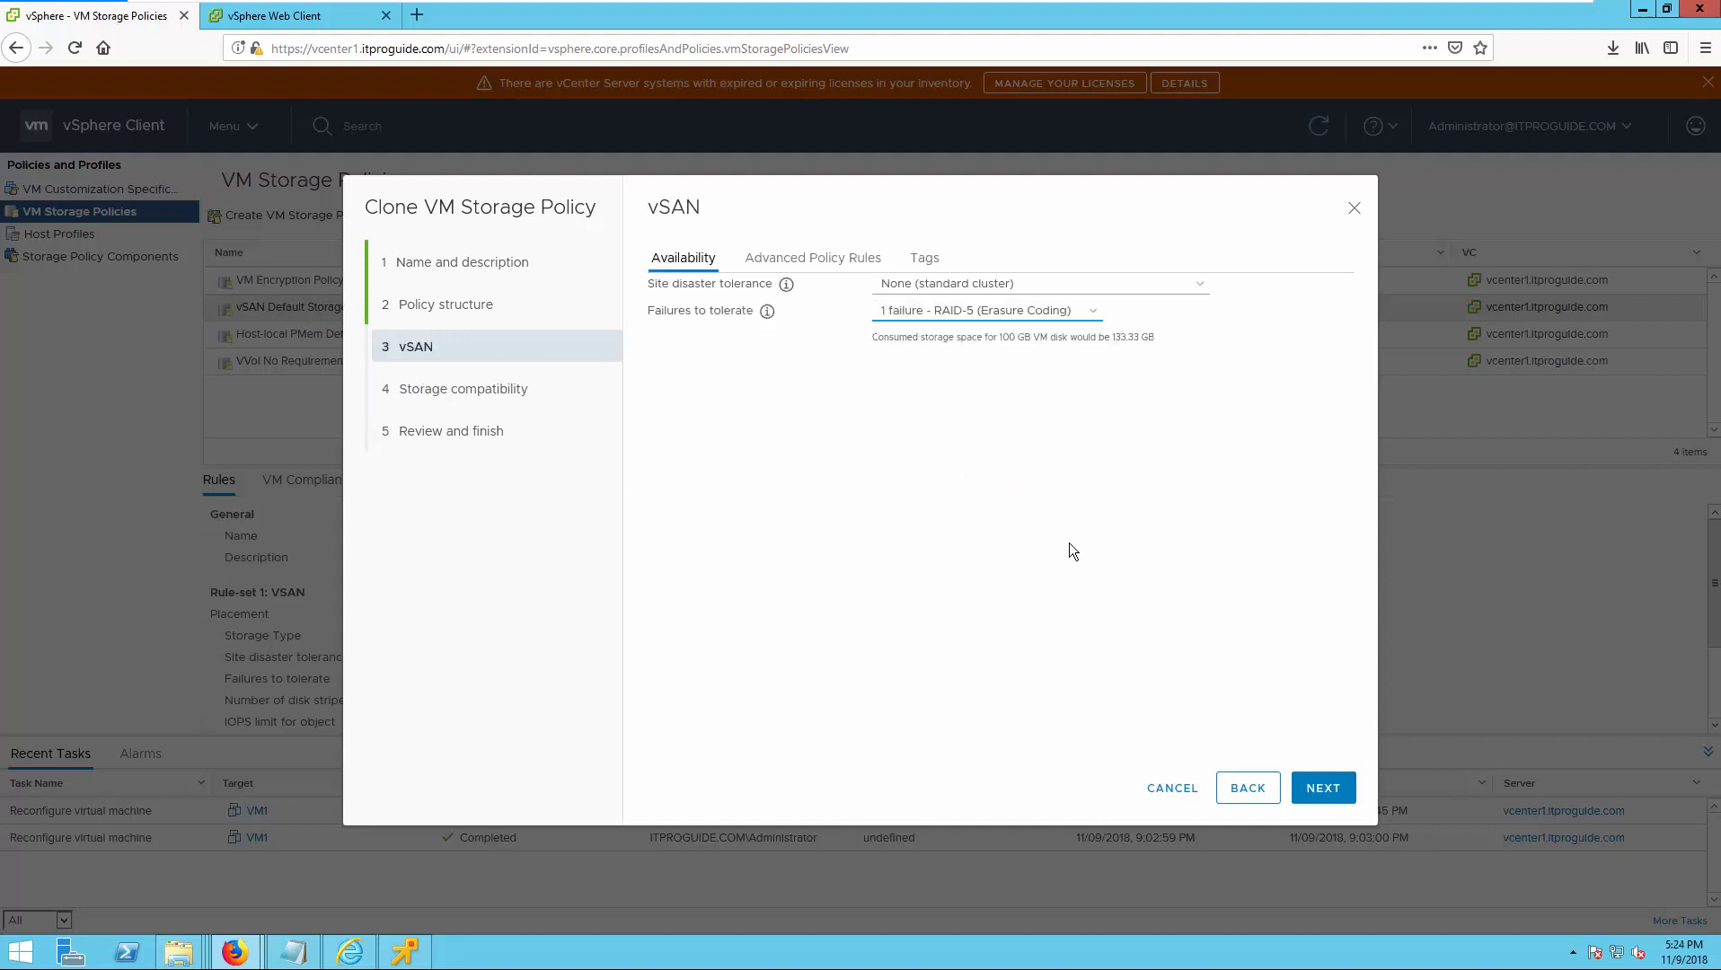
left_click(1320, 787)
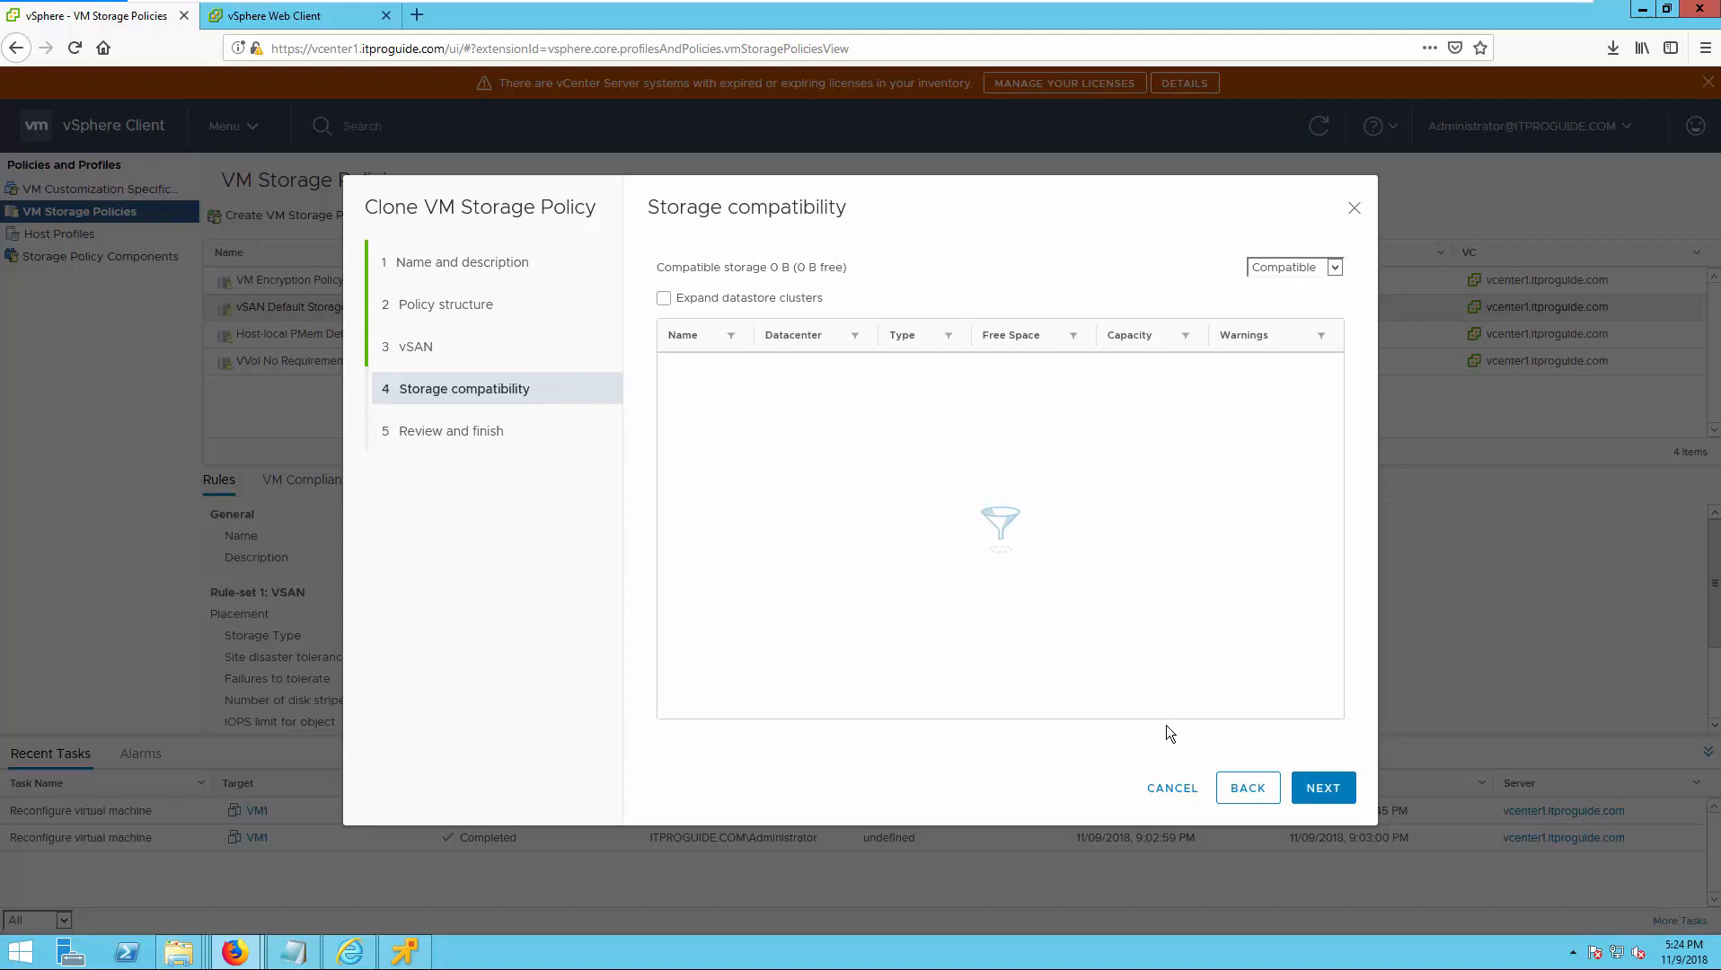
left_click(1246, 787)
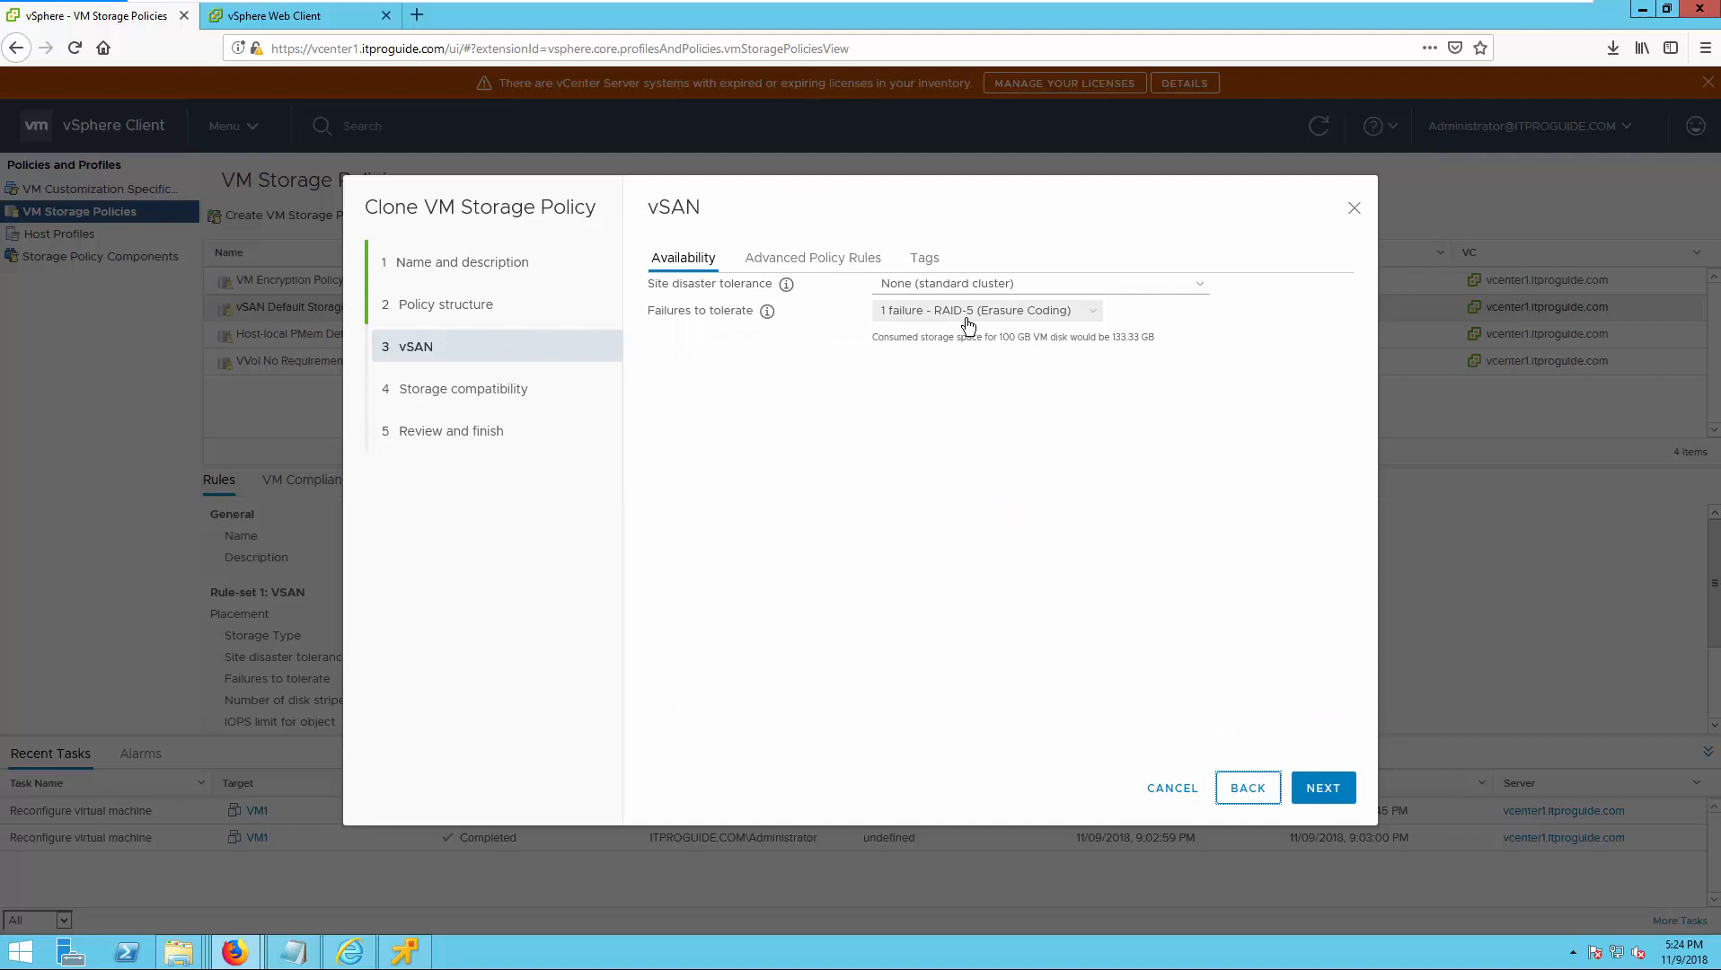
left_click(1320, 794)
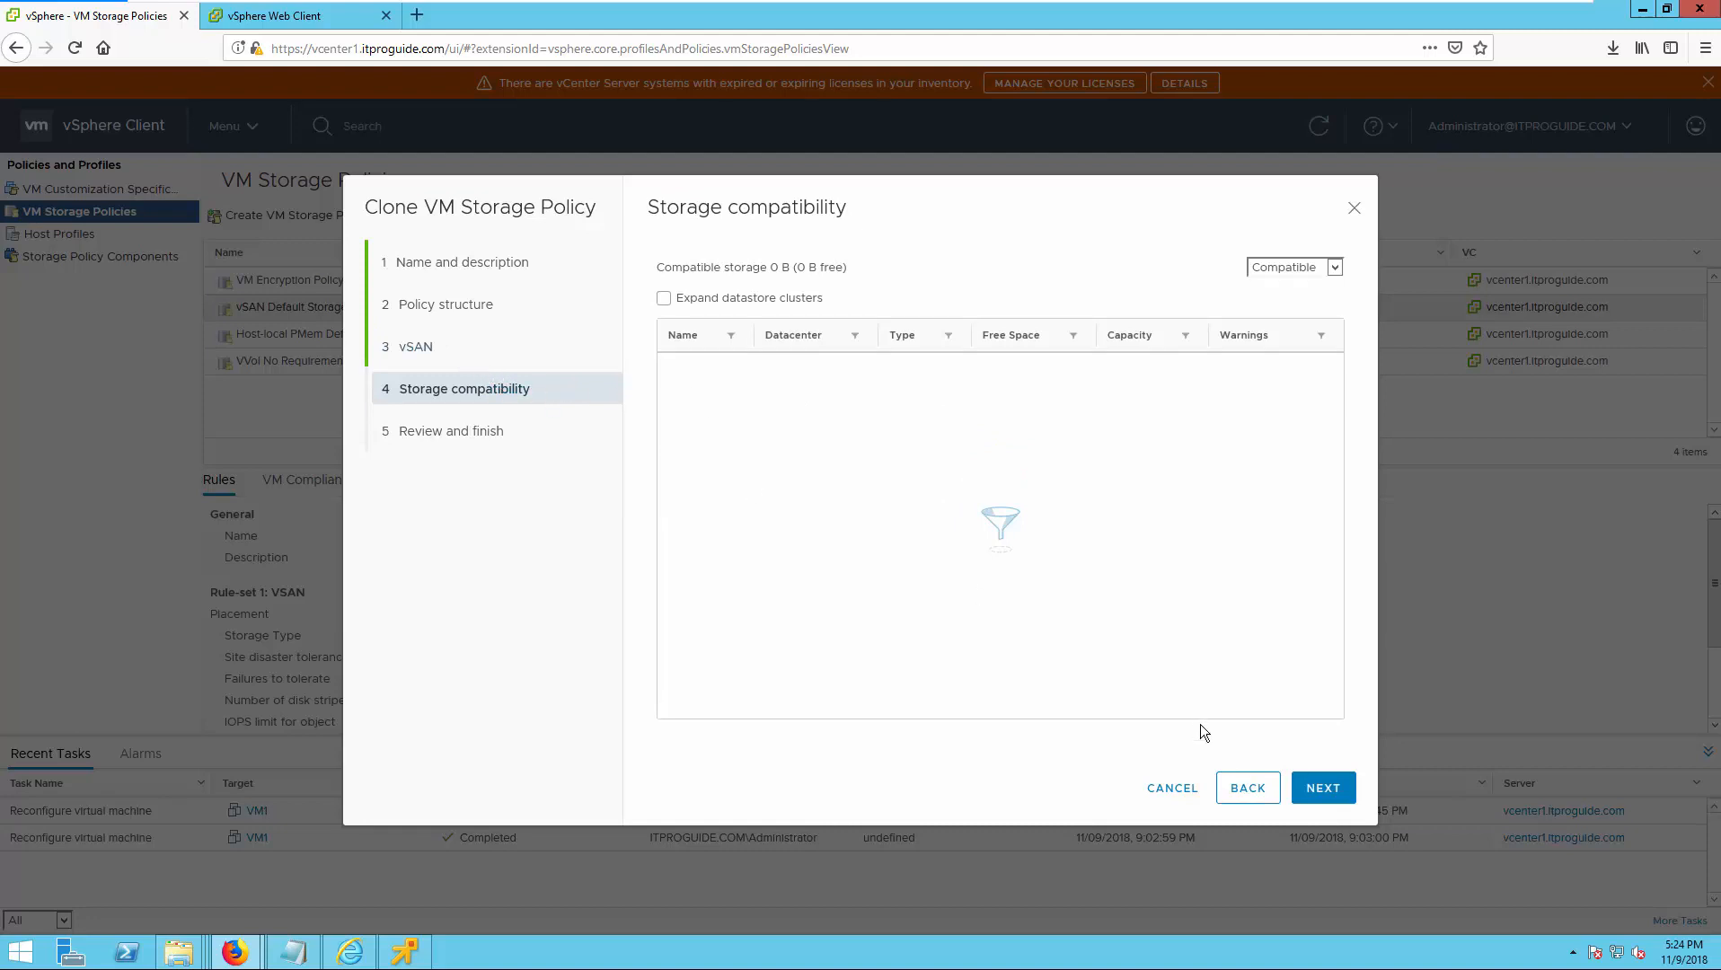
left_click(1247, 788)
Set the cloned policy's failures to tolerate to 1 failure - RAID-1 (Mirroring) and check which datastores are compatible.
left_click(988, 311)
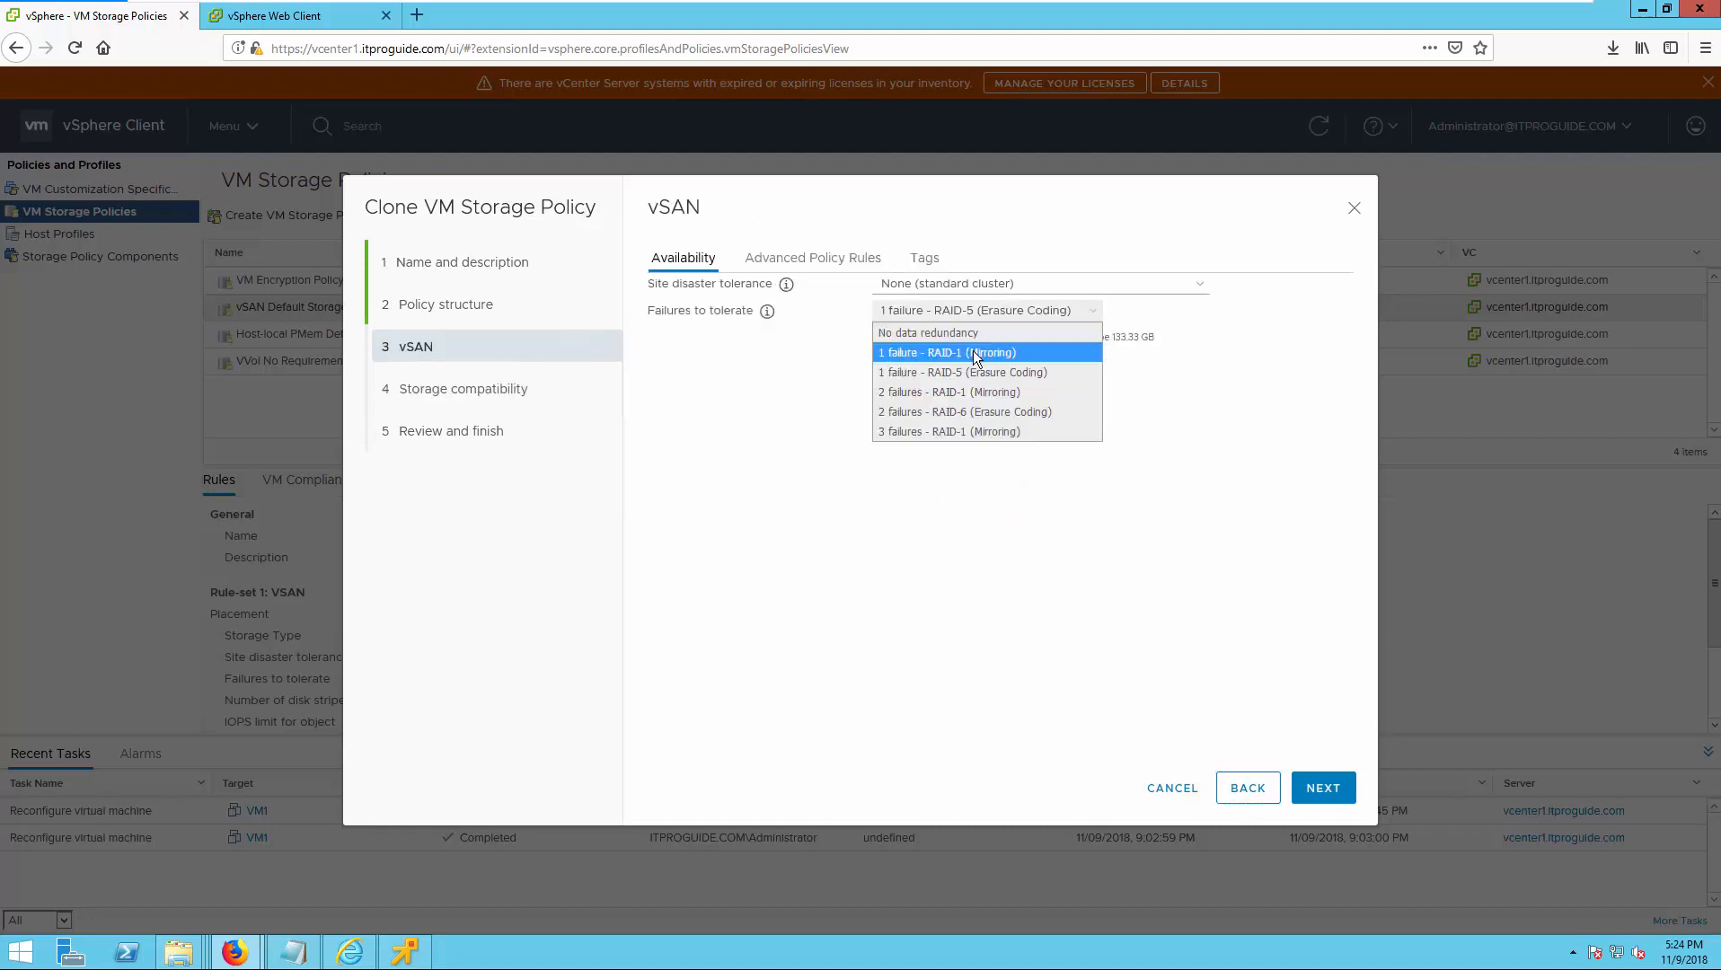
left_click(974, 354)
left_click(1323, 789)
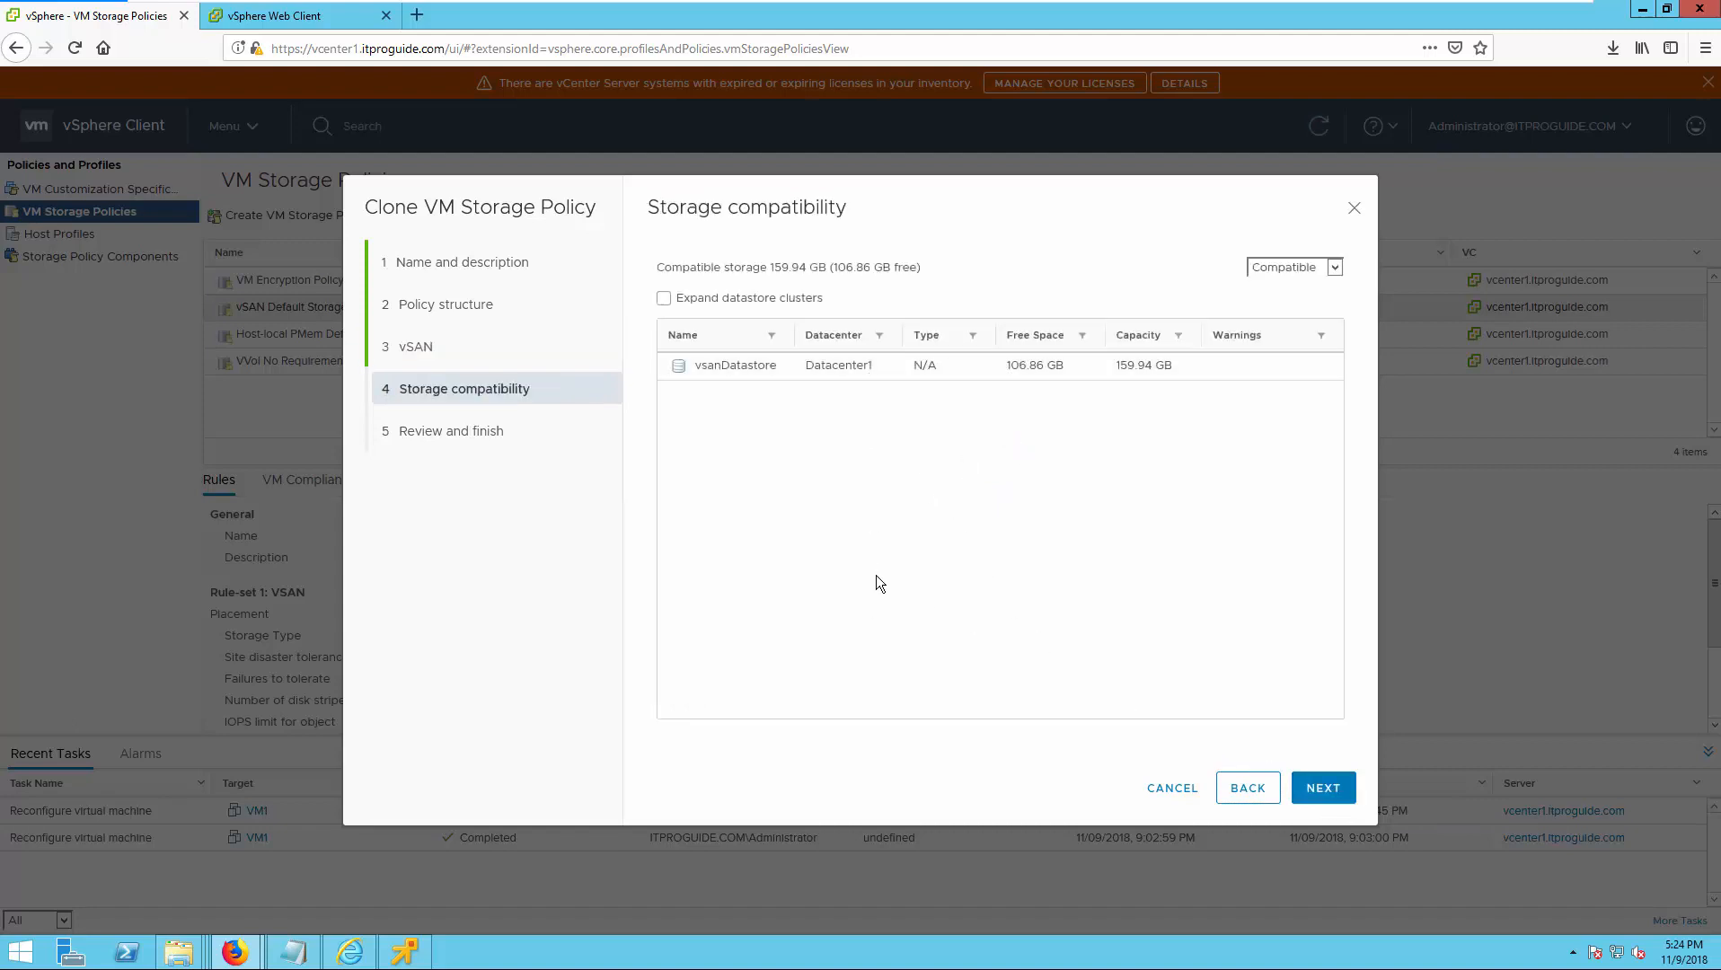
Finish cloning the policy as New VM Storage Policy and display its rules.
left_click(1326, 791)
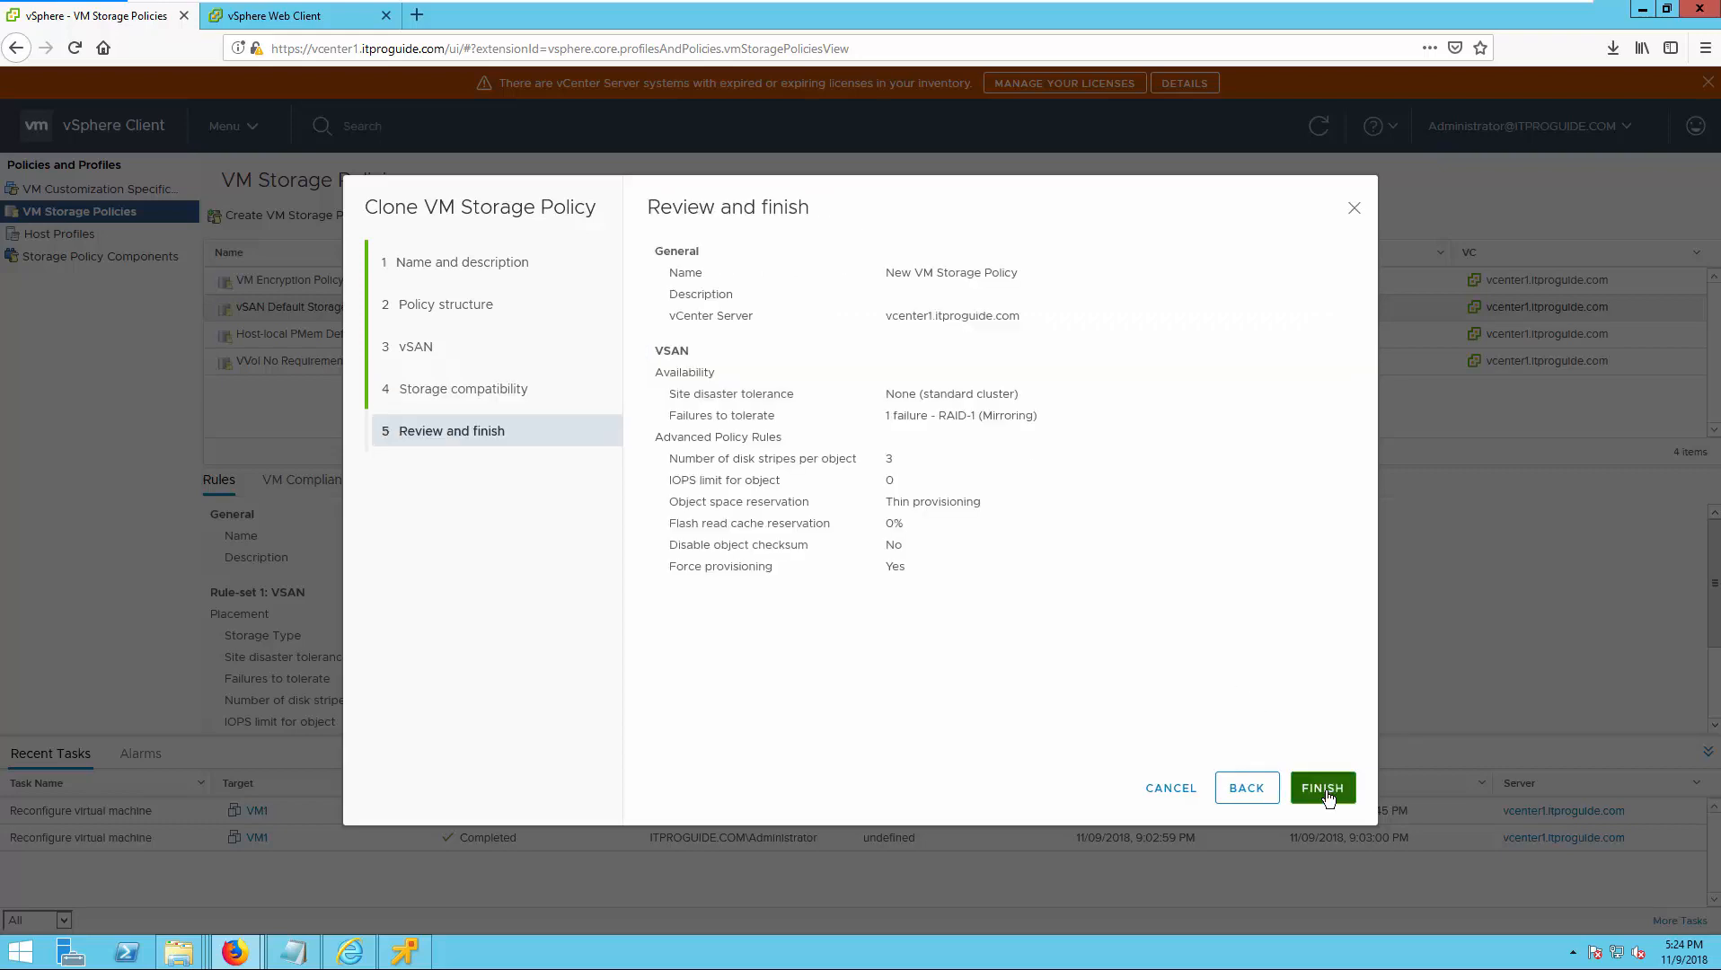
left_click(1322, 788)
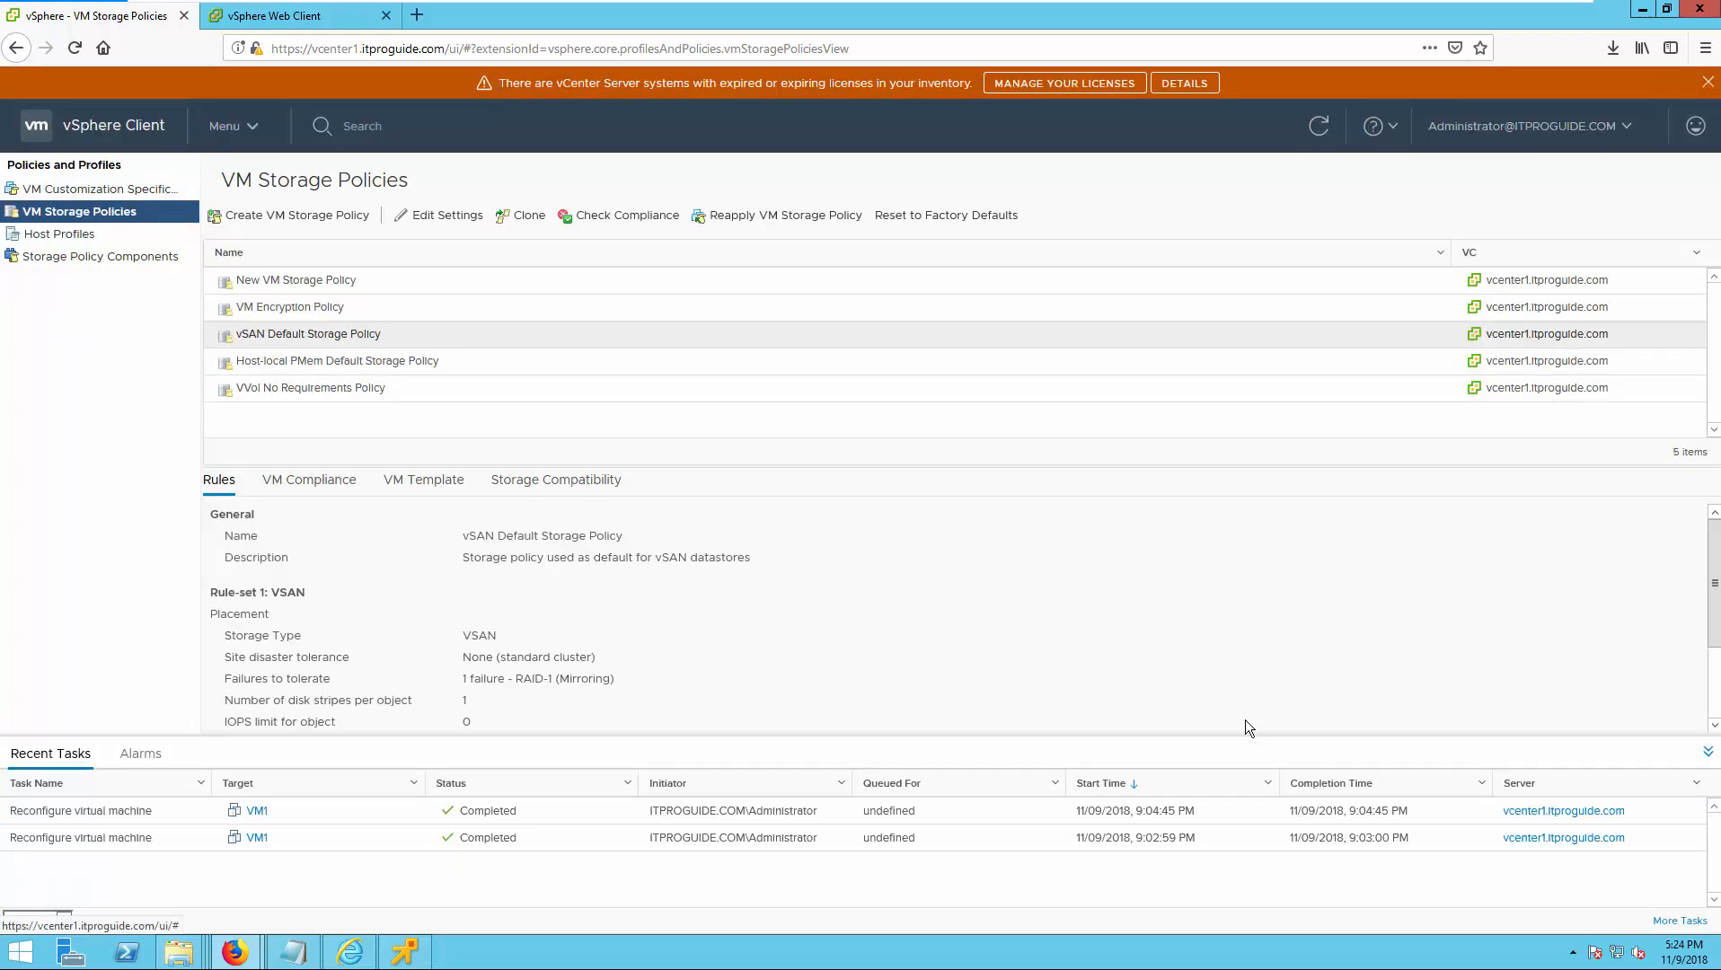
left_click(250, 279)
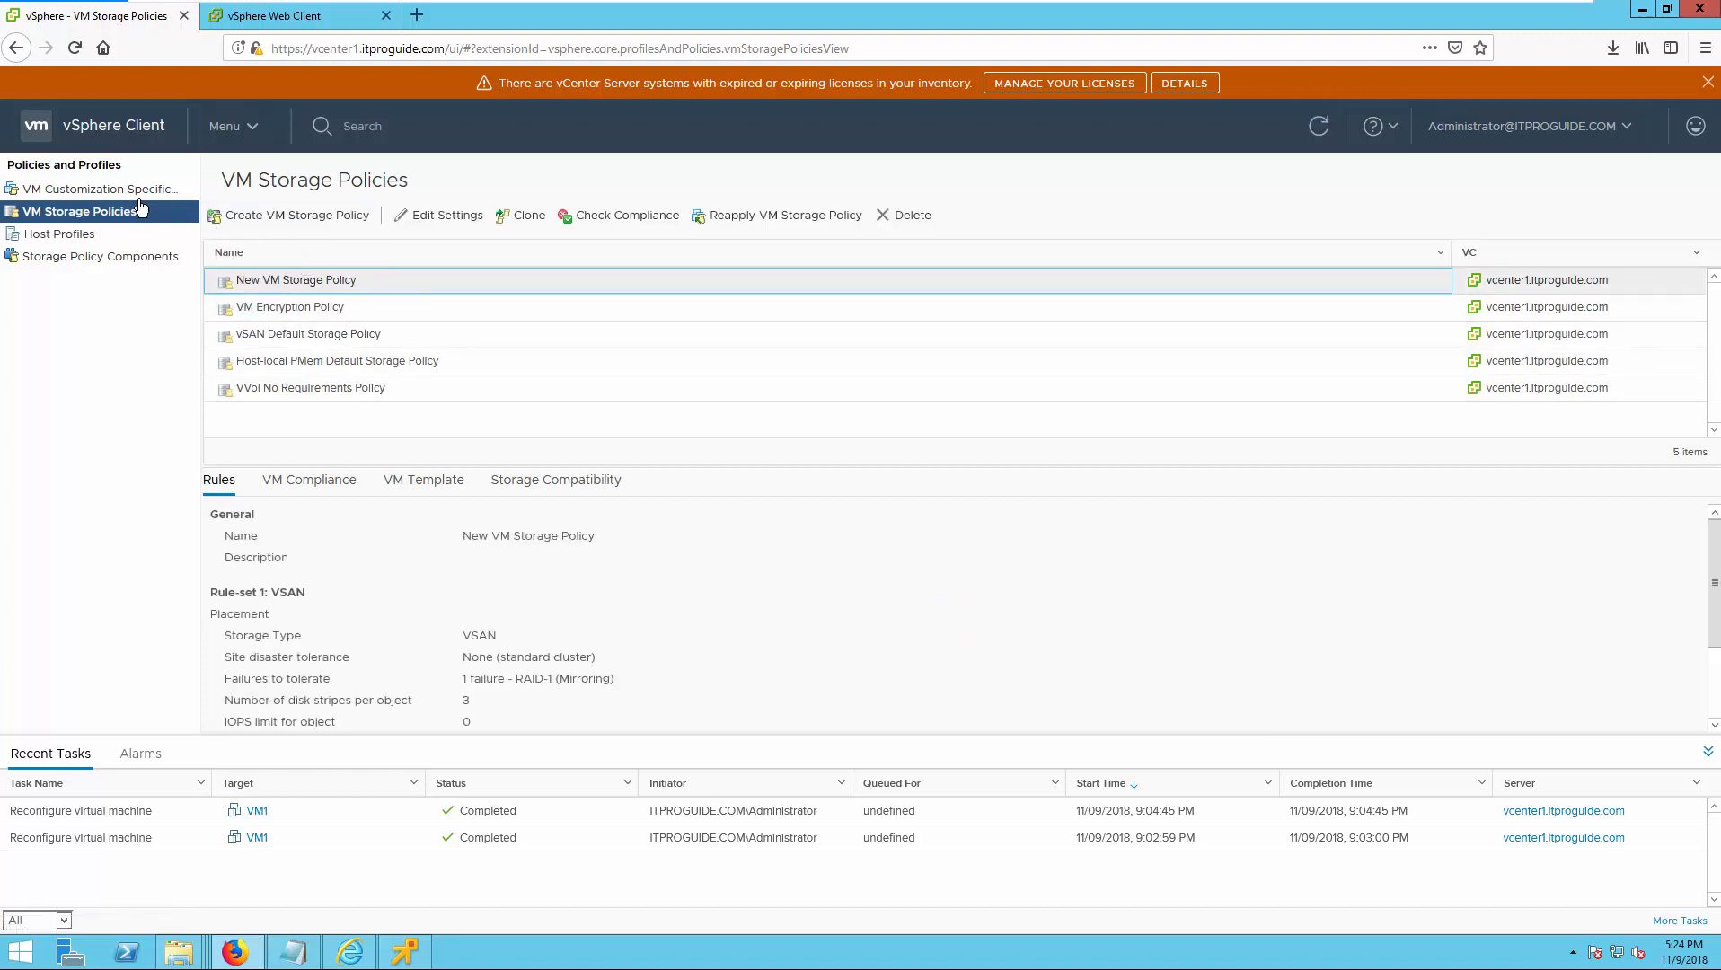
Start creating a new virtual machine on the vSAN-Site1 cluster, keeping the name New Virtual Machine and the location Datacenter1.
left_click(225, 134)
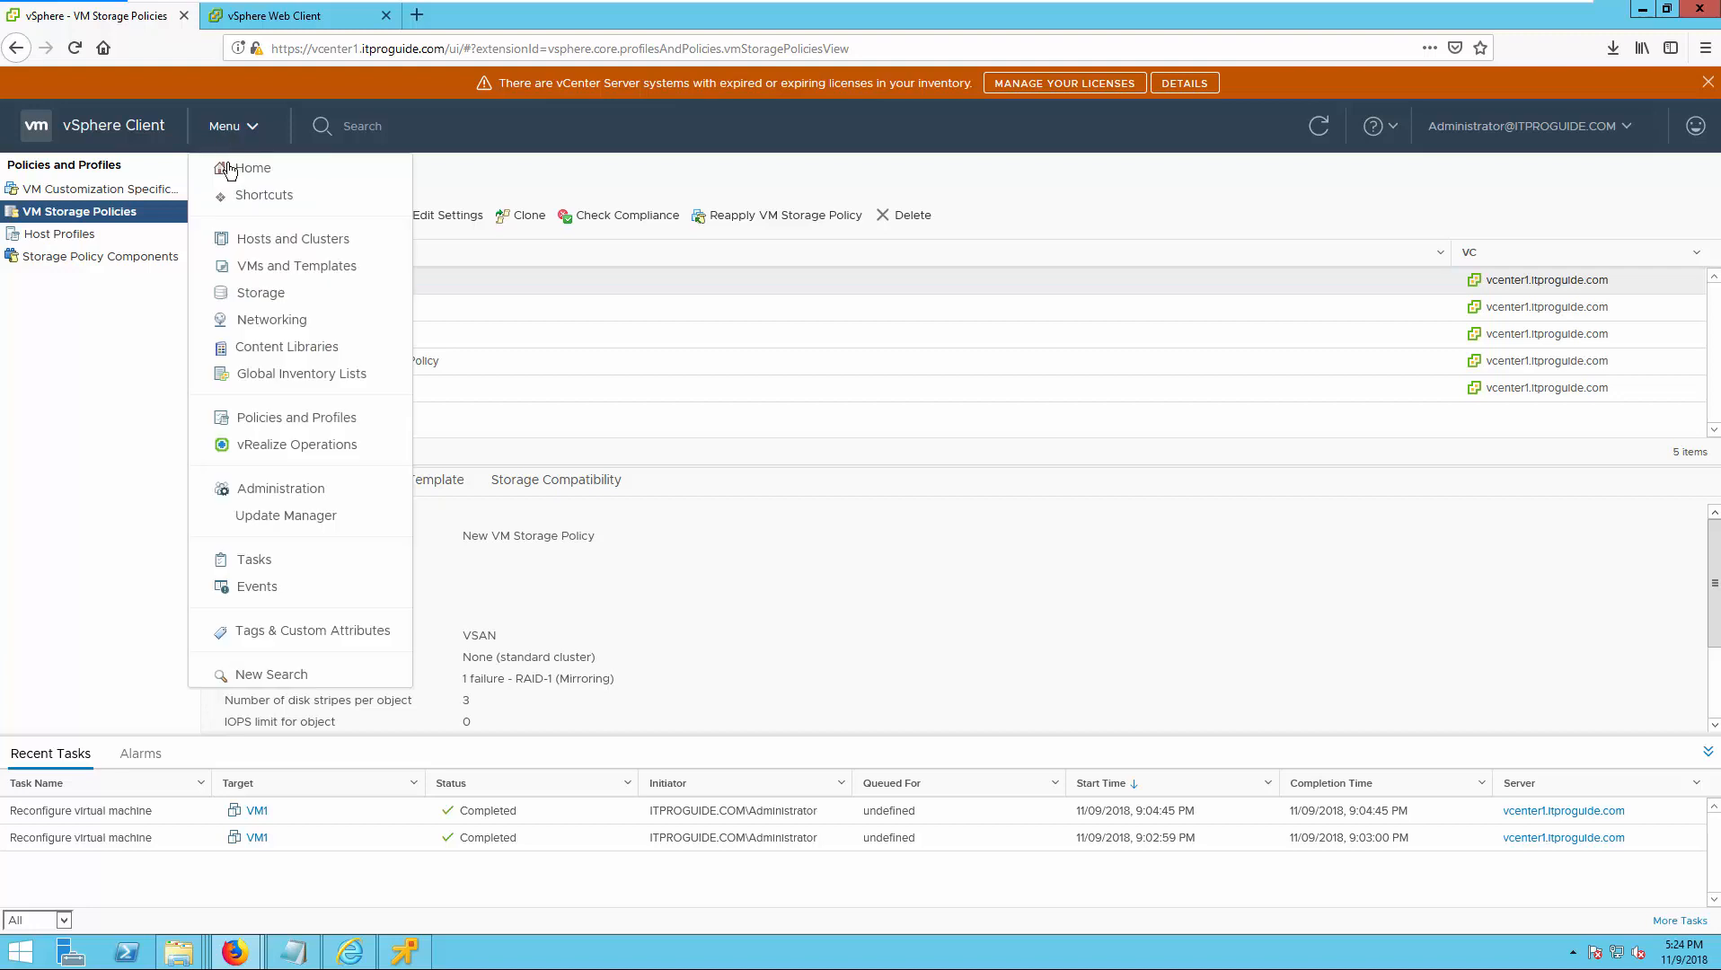
left_click(242, 239)
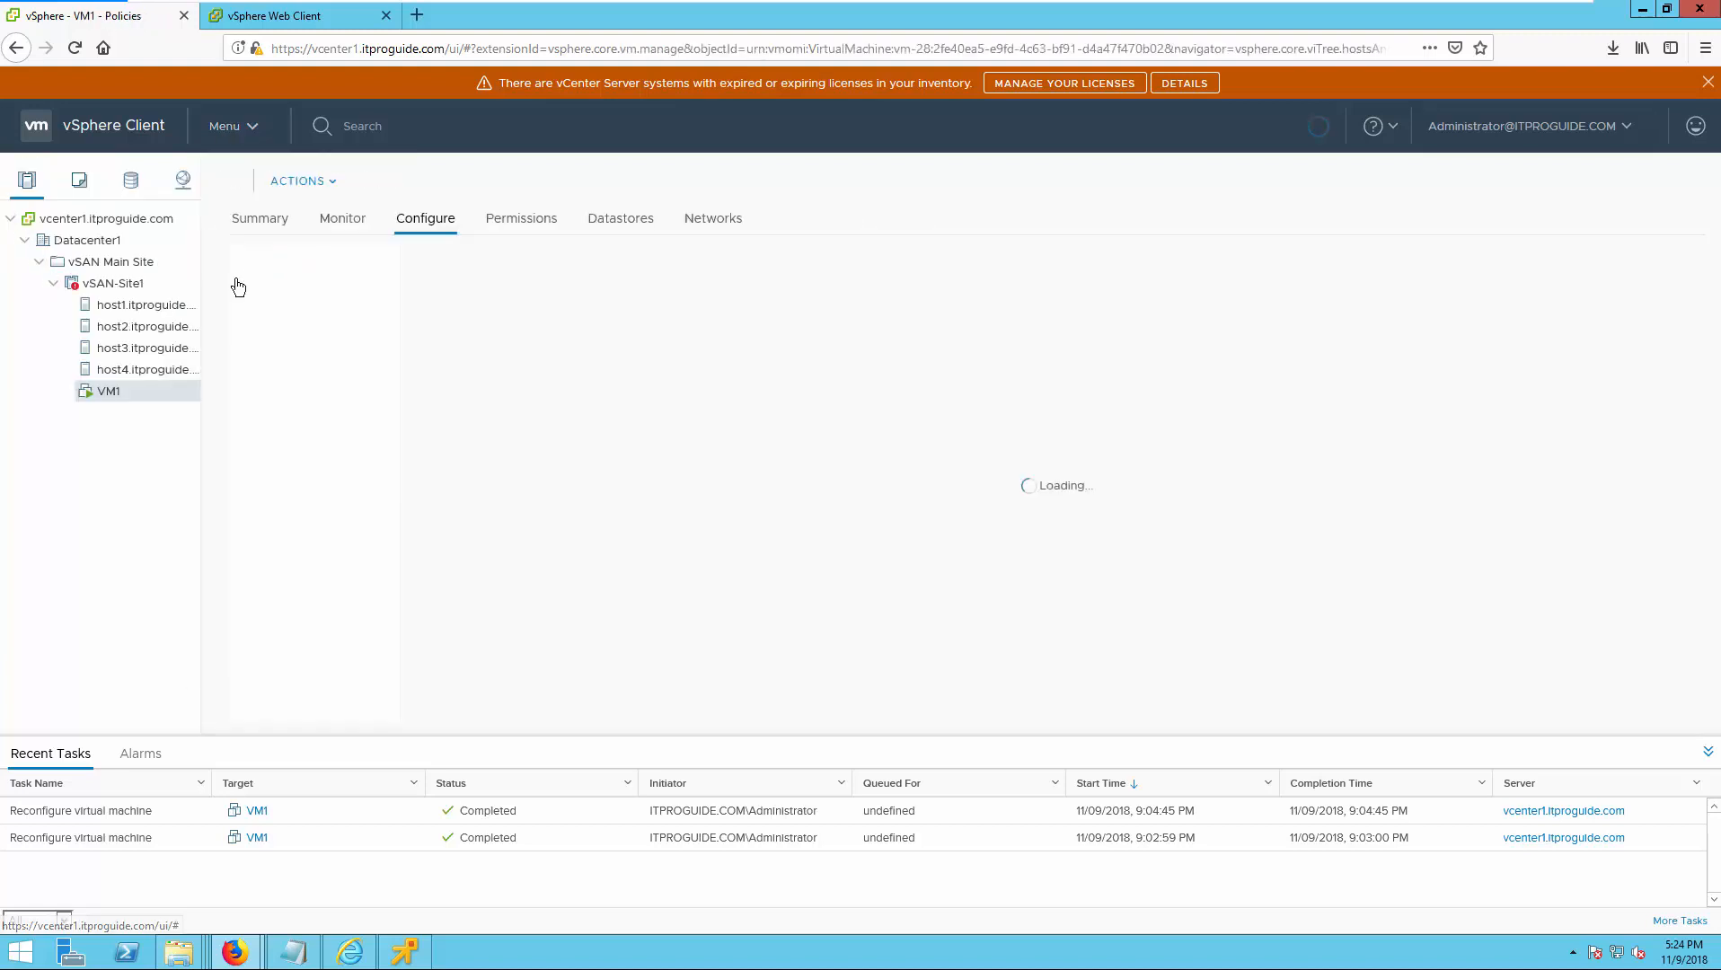
left_click(130, 285)
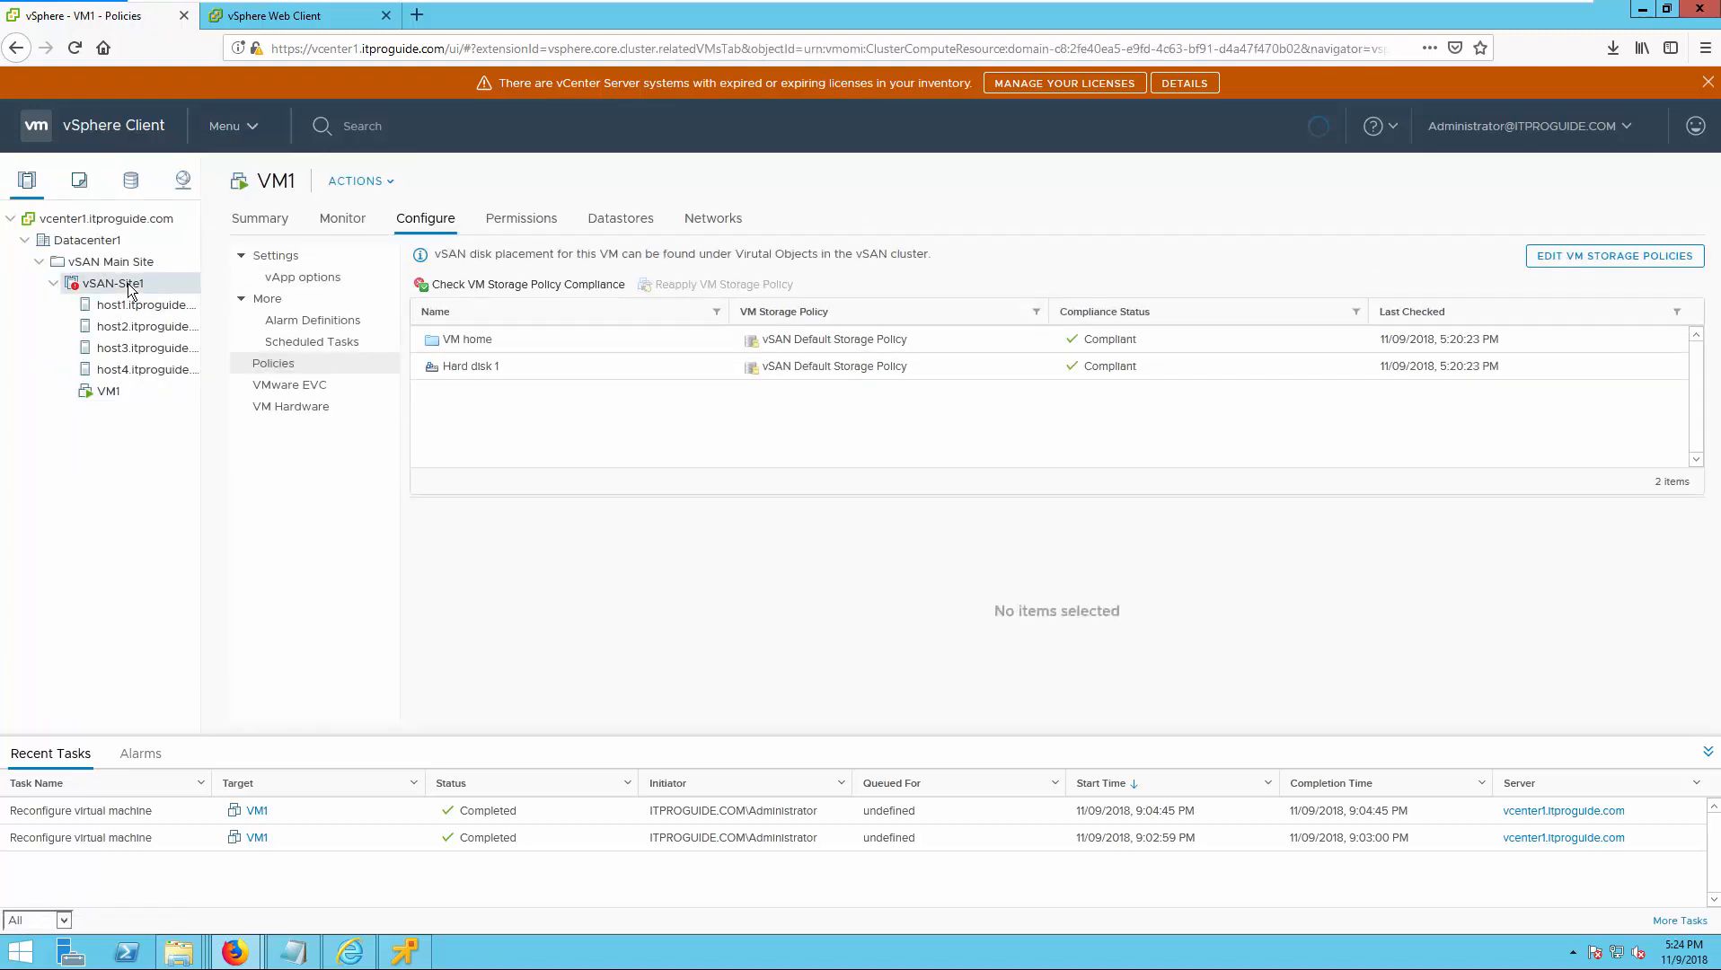
right_click(132, 285)
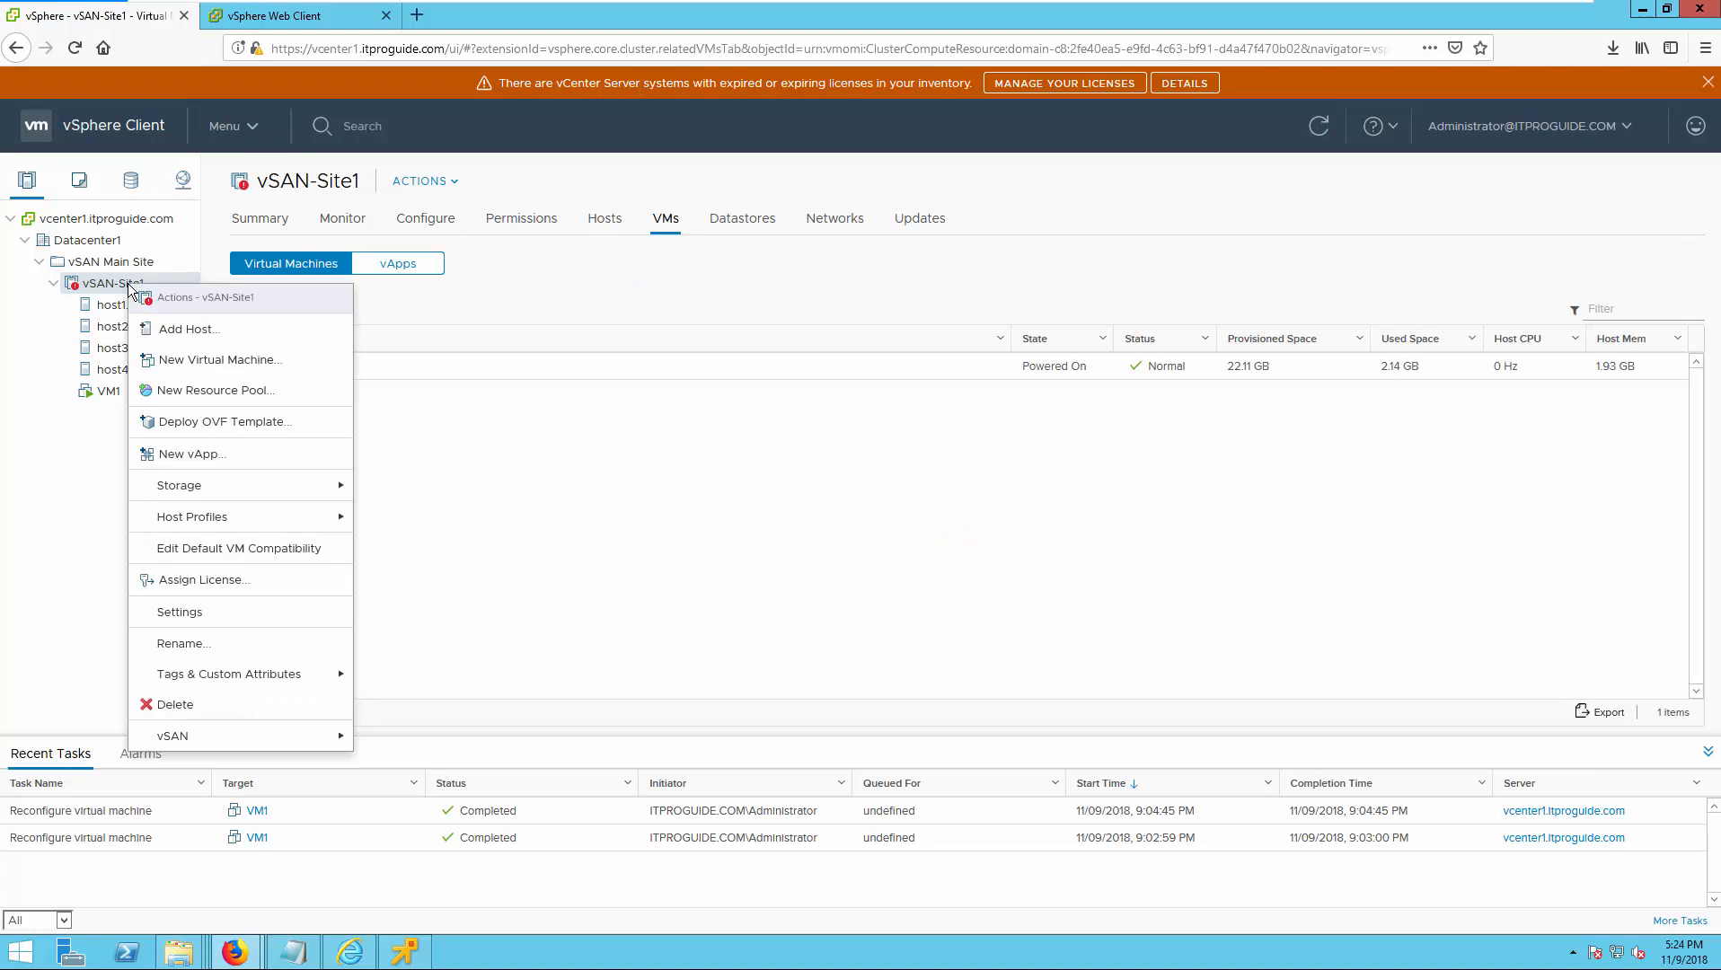
left_click(199, 362)
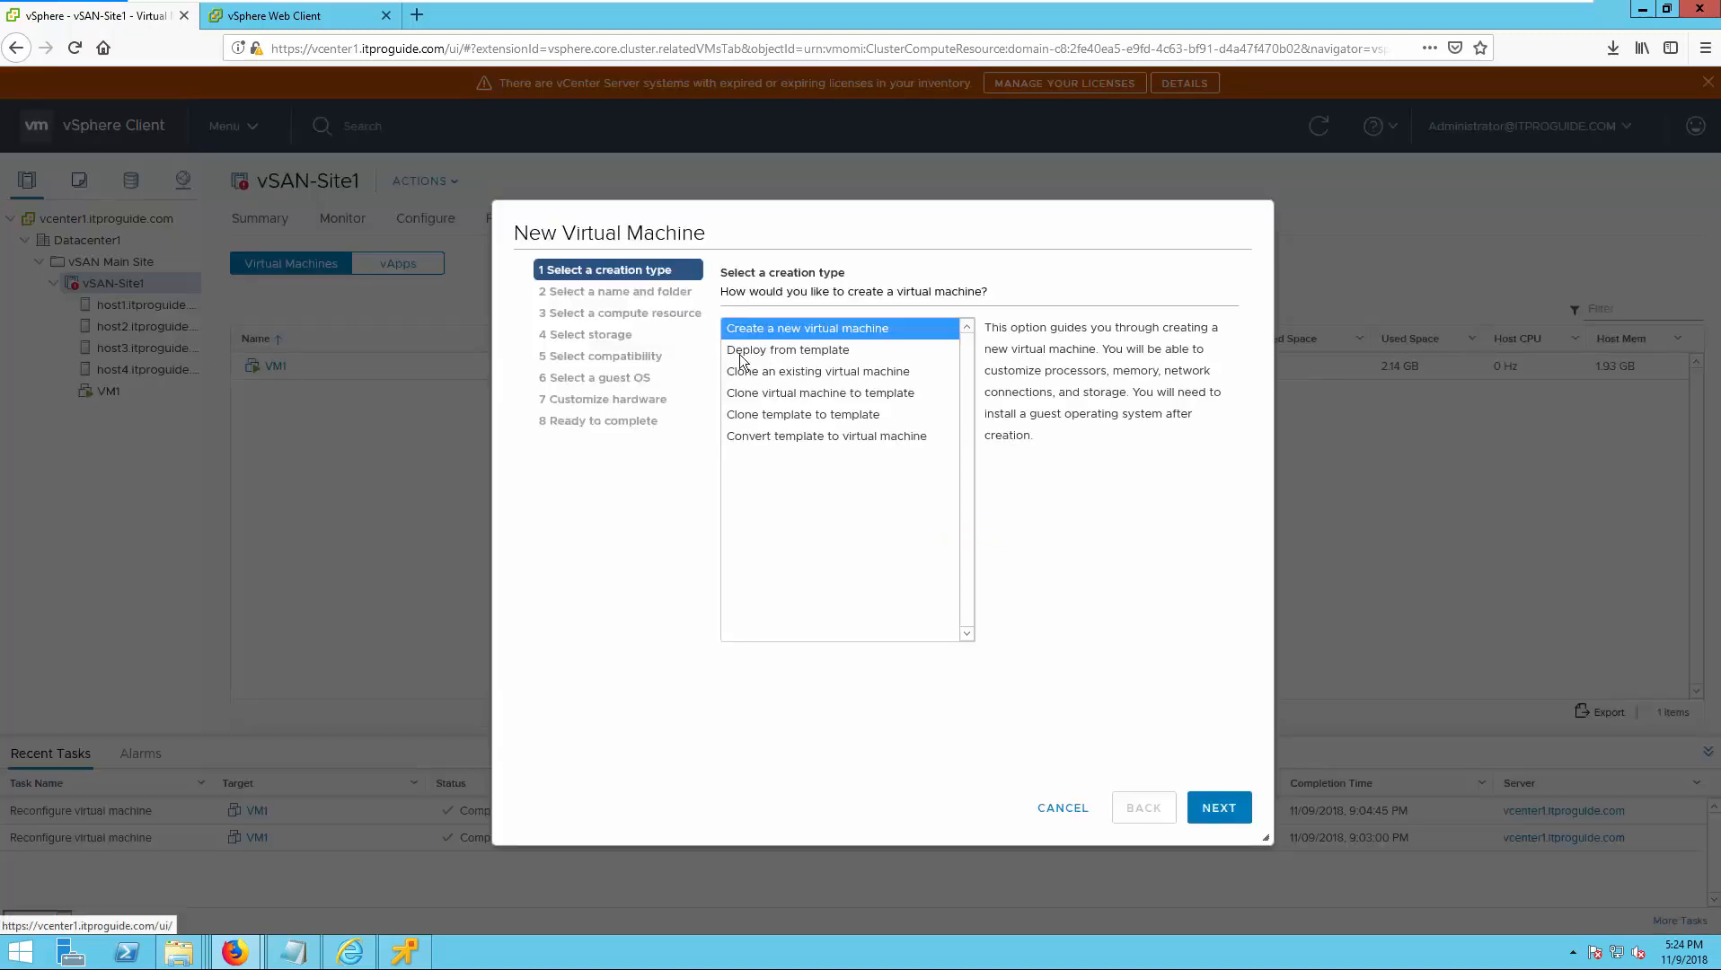
left_click(1192, 810)
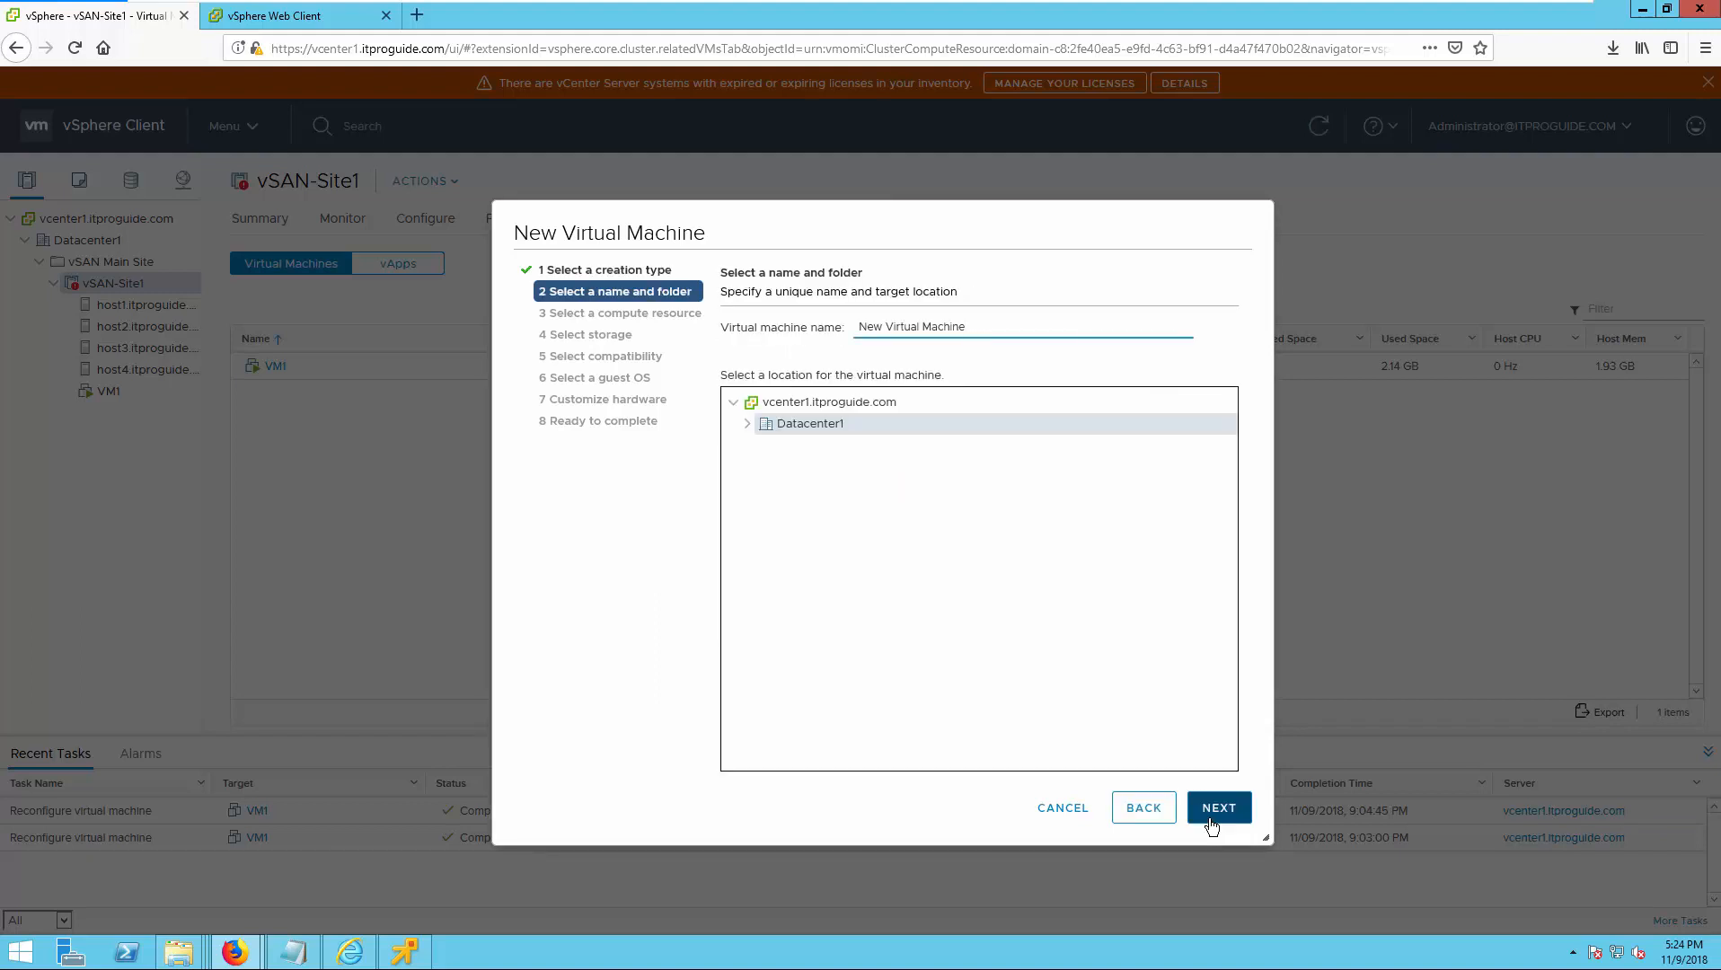
left_click(1211, 822)
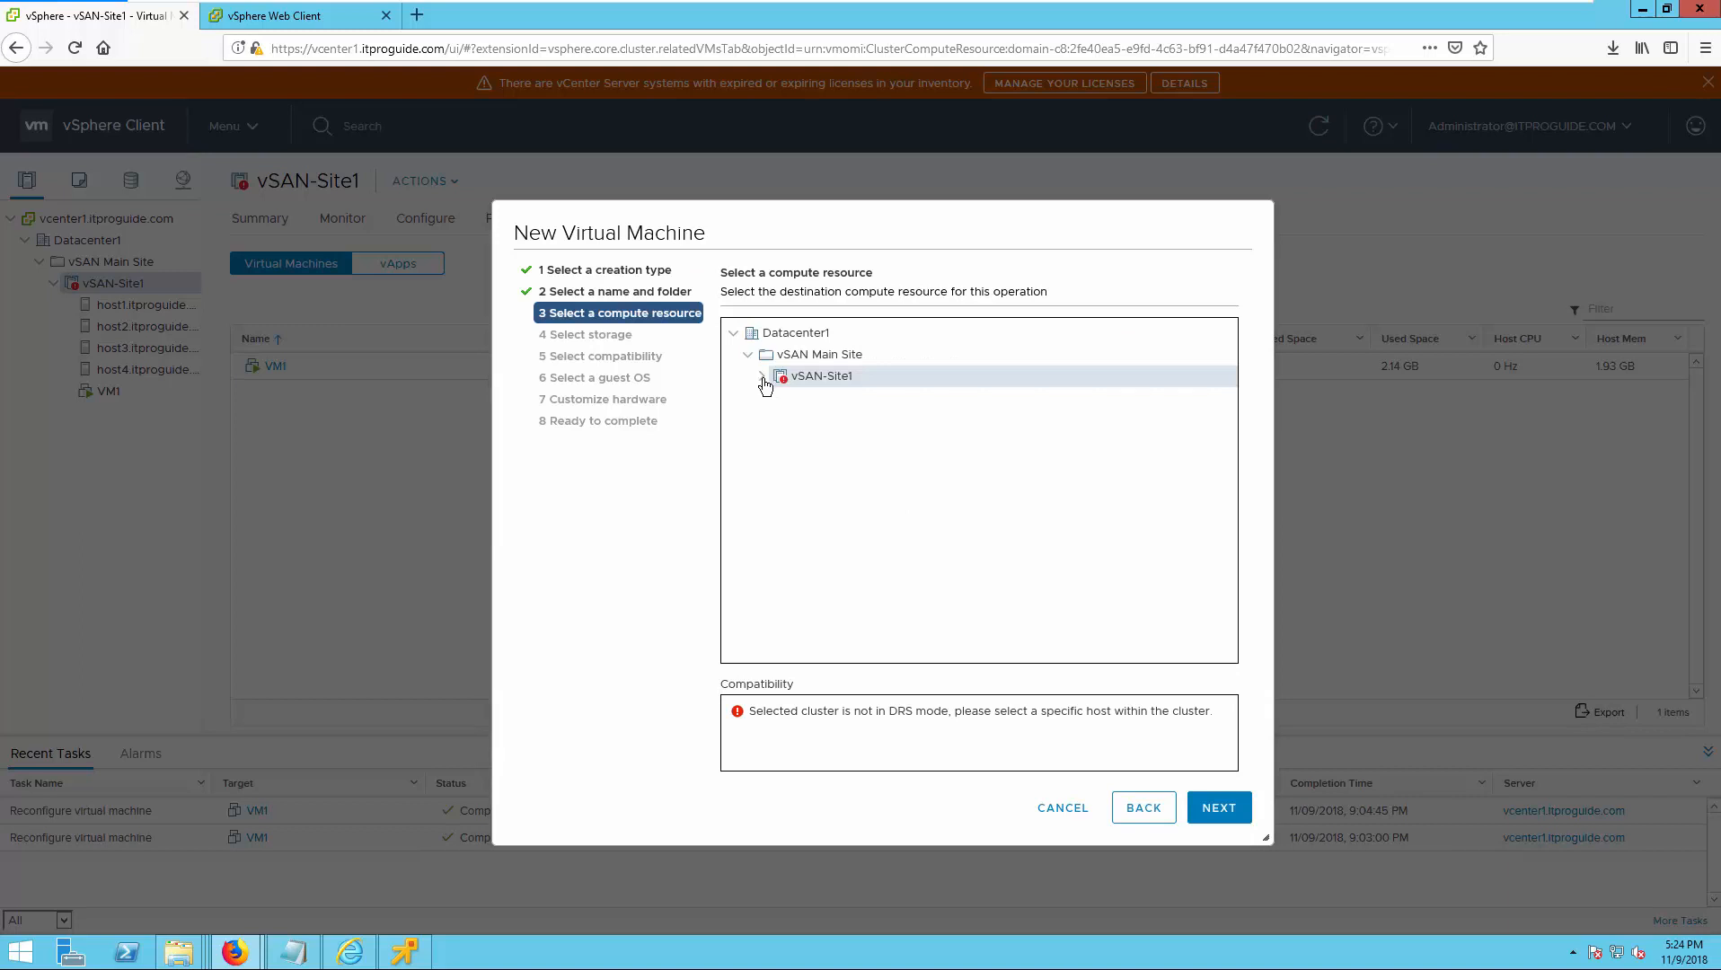
Choose host1.itproguide.com in vSAN-Site1 as the new virtual machine's compute resource.
left_click(762, 376)
left_click(835, 397)
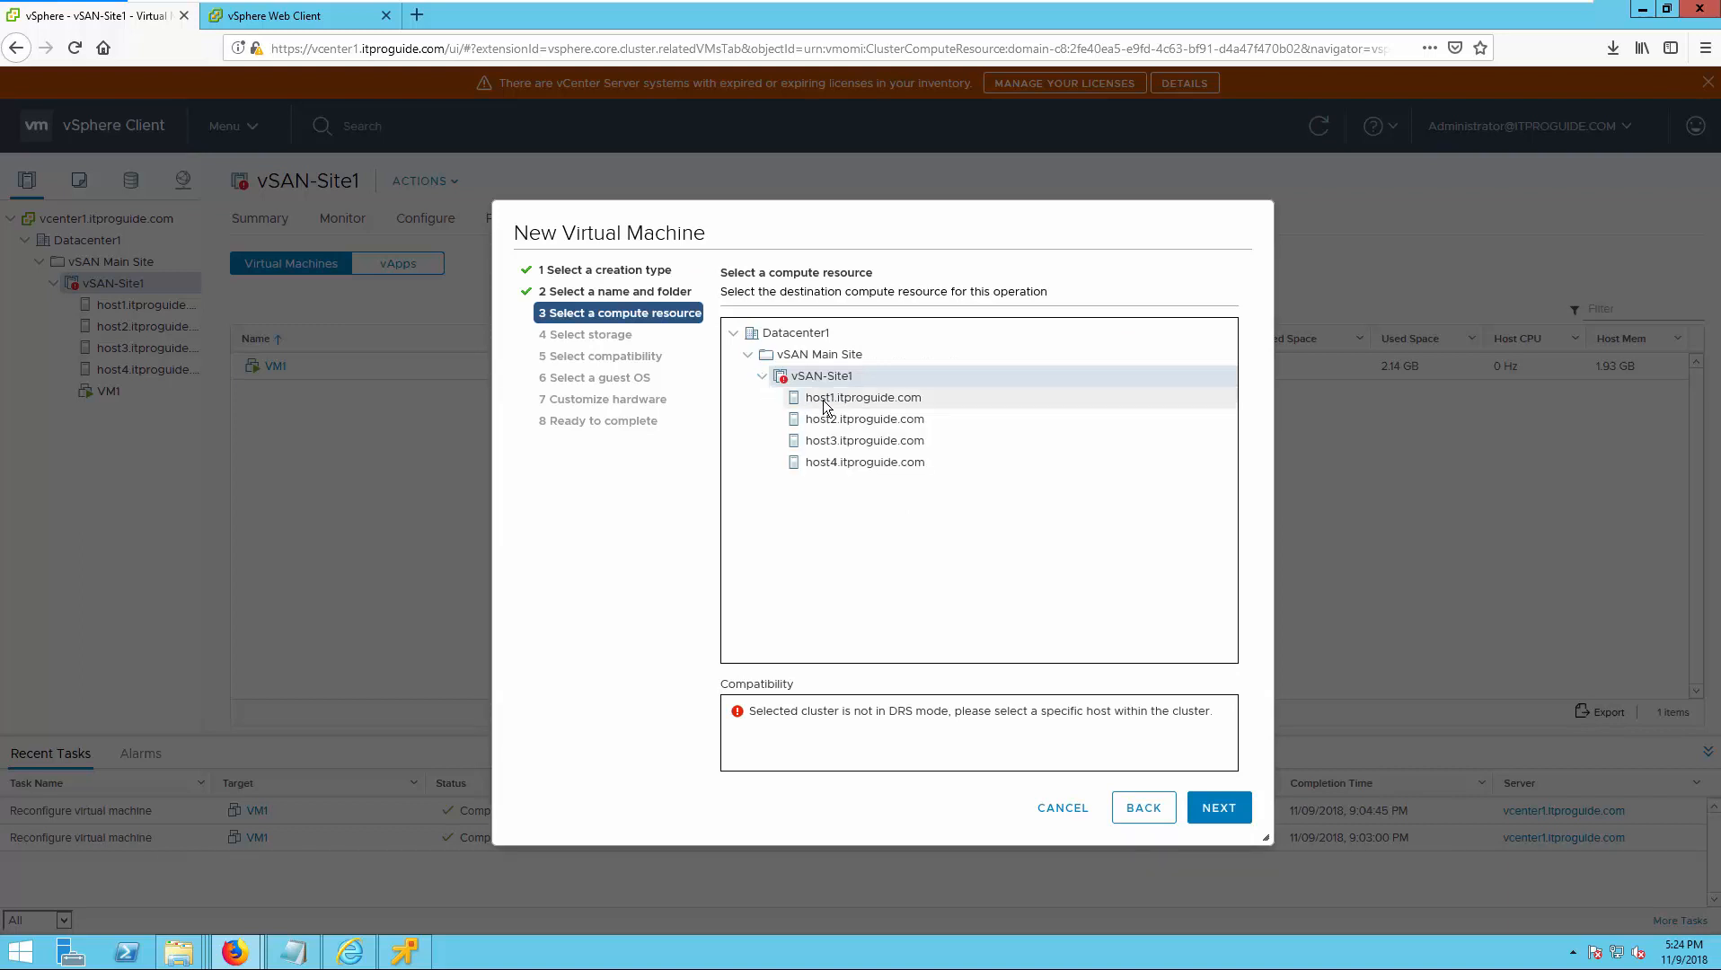
left_click(1217, 819)
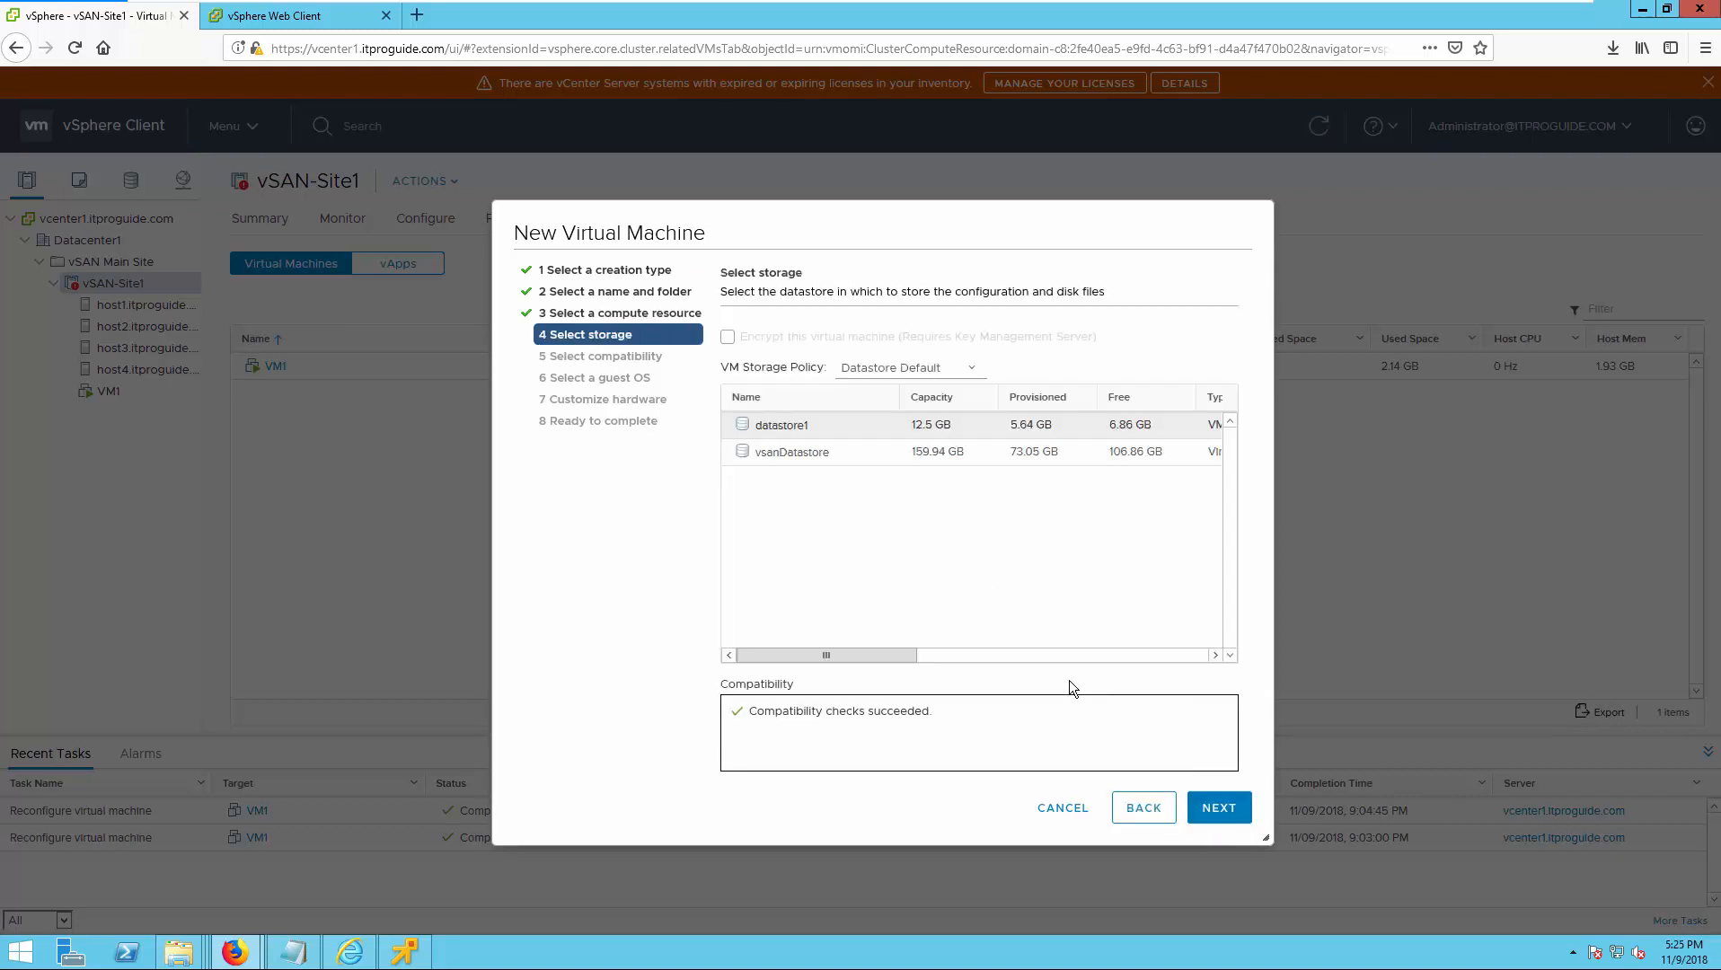
Assign New VM Storage Policy to the virtual machine, compare the datastores' compatibility, and store it on vsanDatastore.
left_click(846, 450)
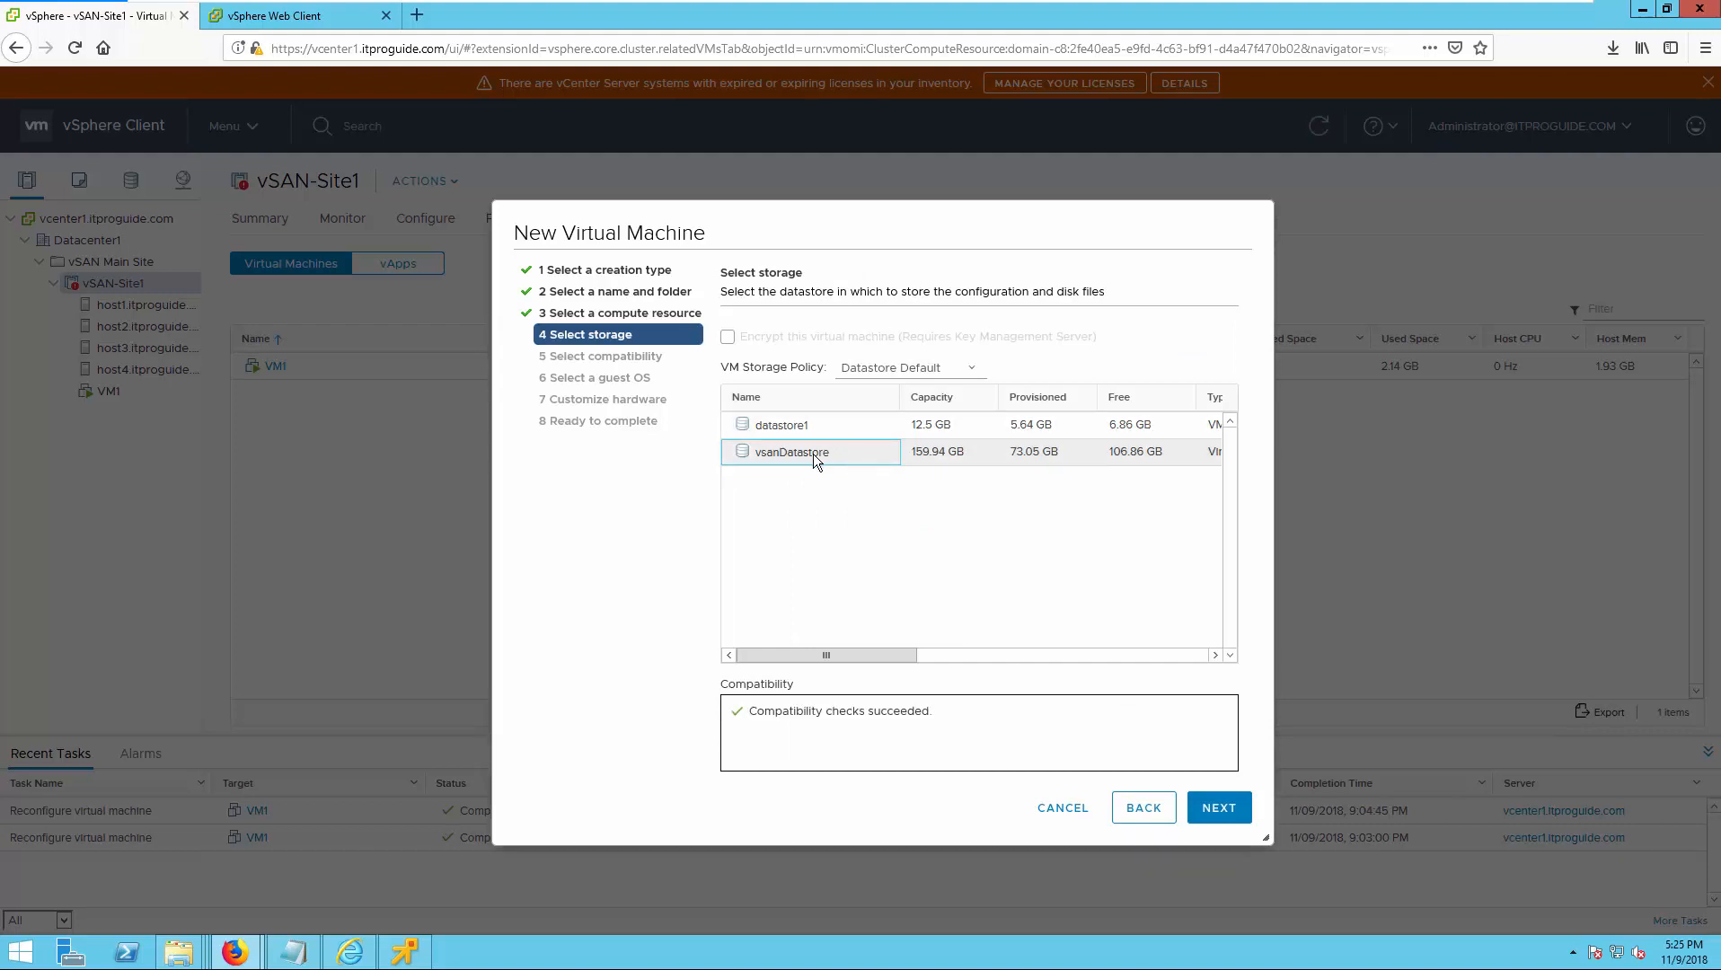
left_click_drag(716, 367, 877, 372)
left_click(900, 375)
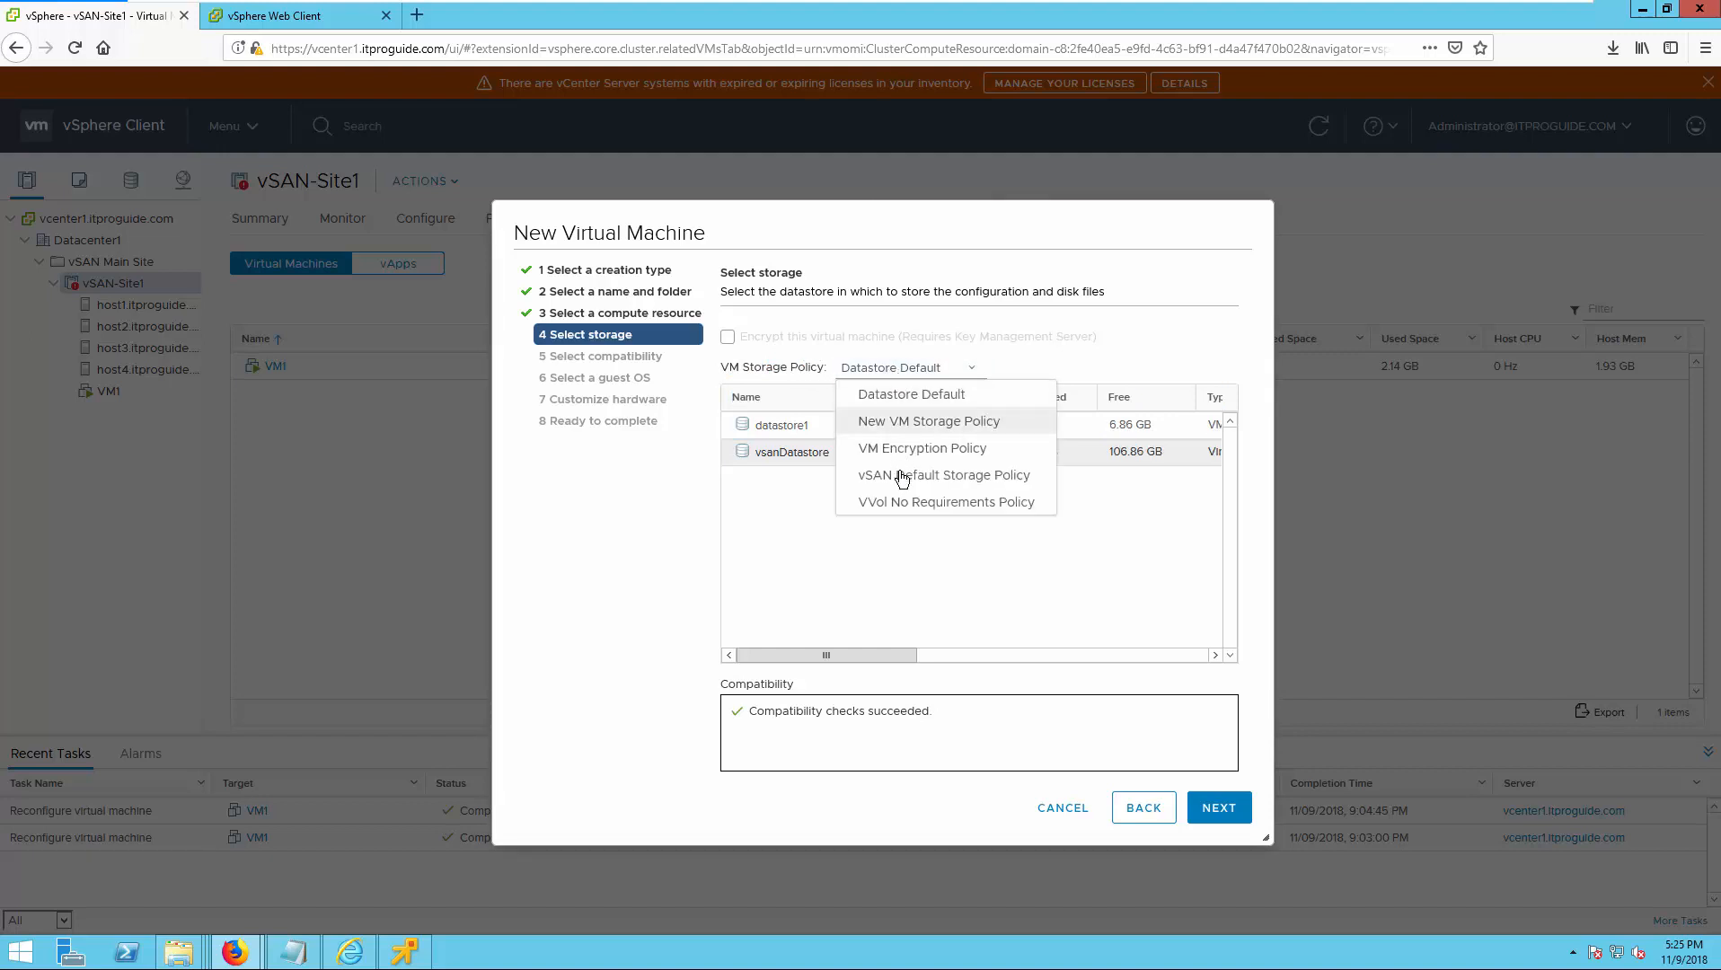
left_click(908, 422)
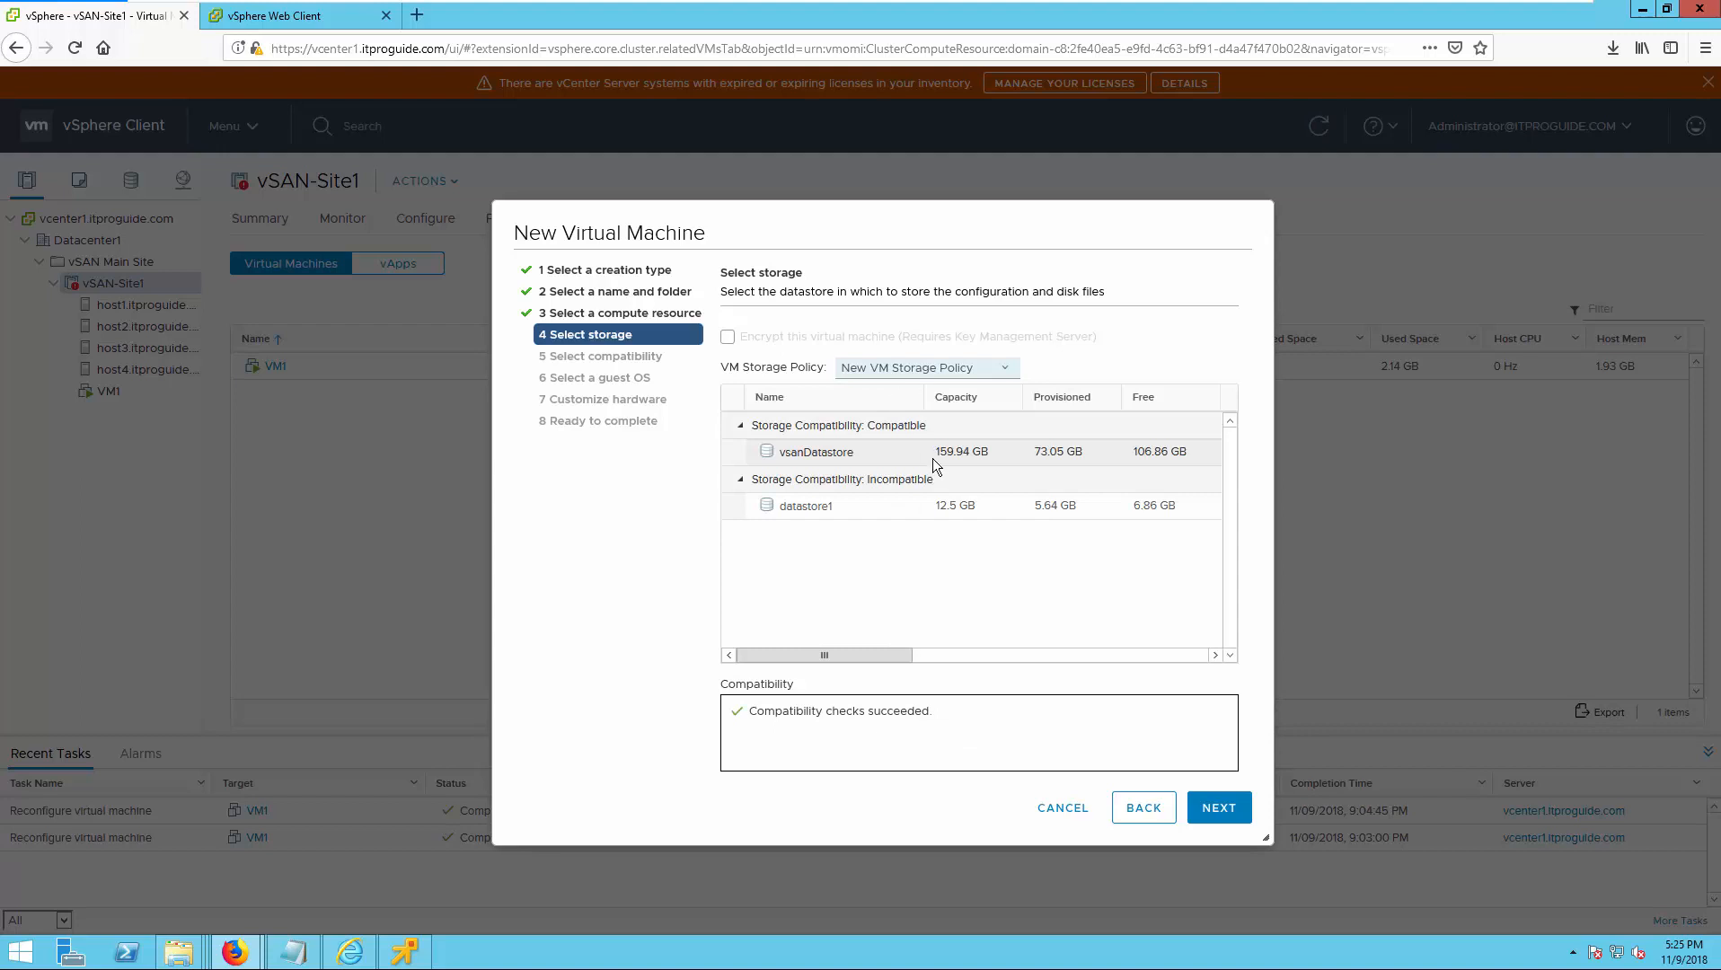
left_click(852, 450)
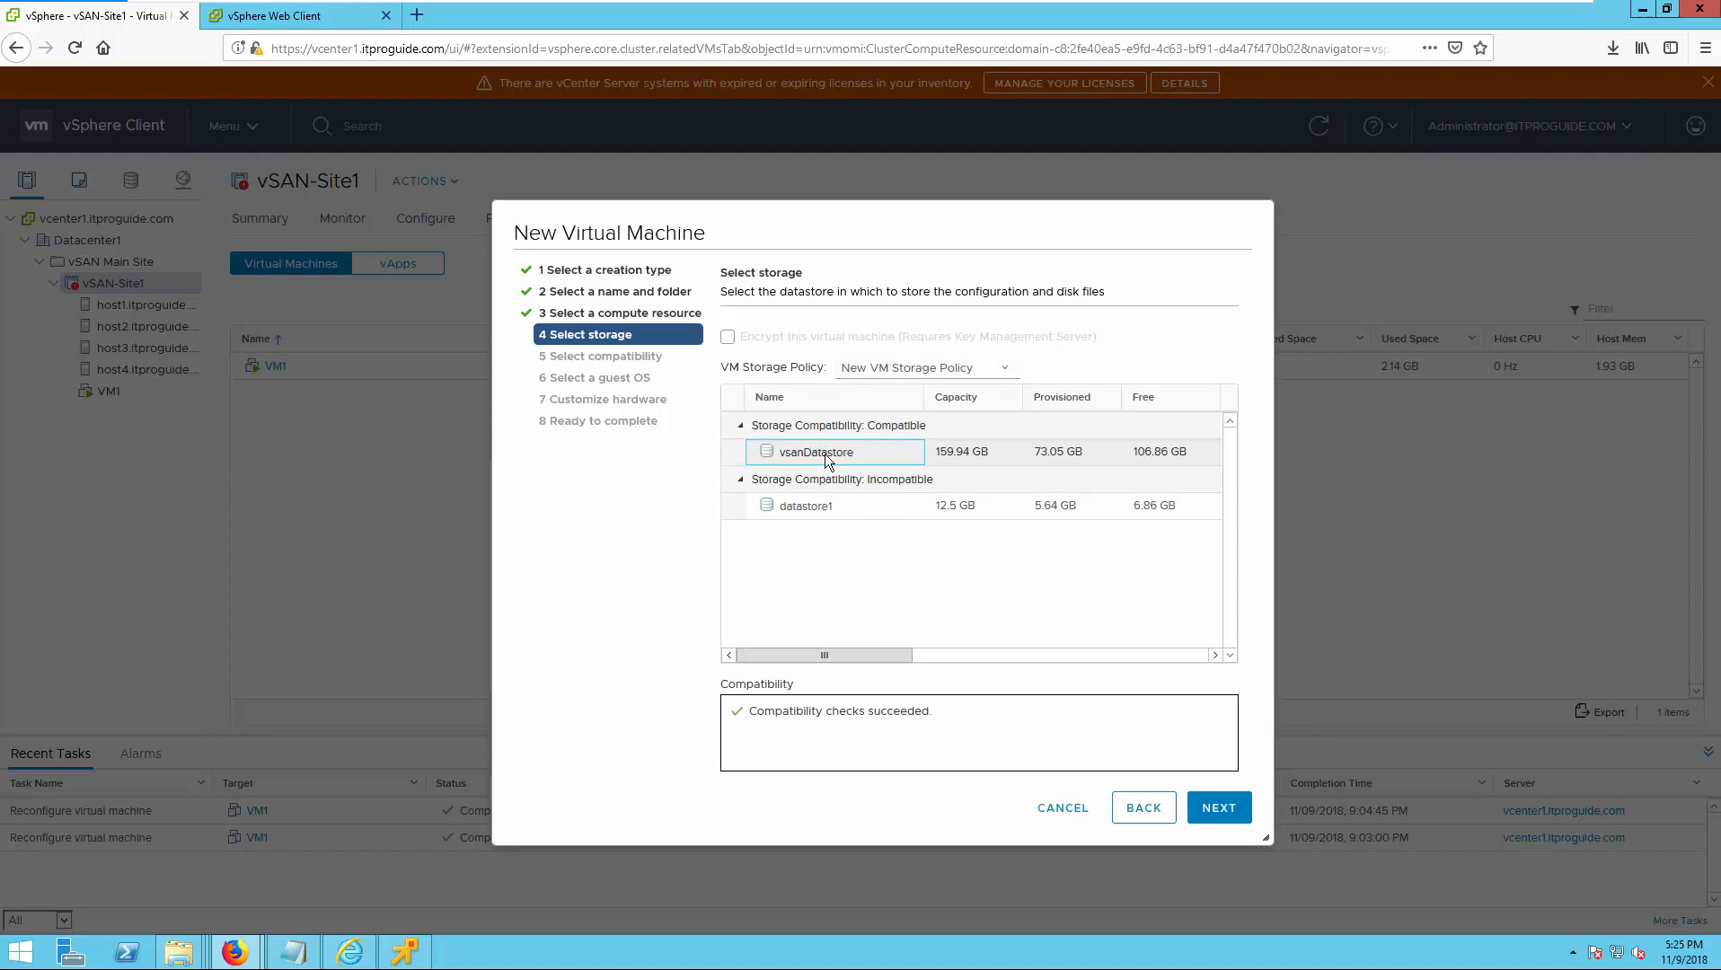
left_click(853, 508)
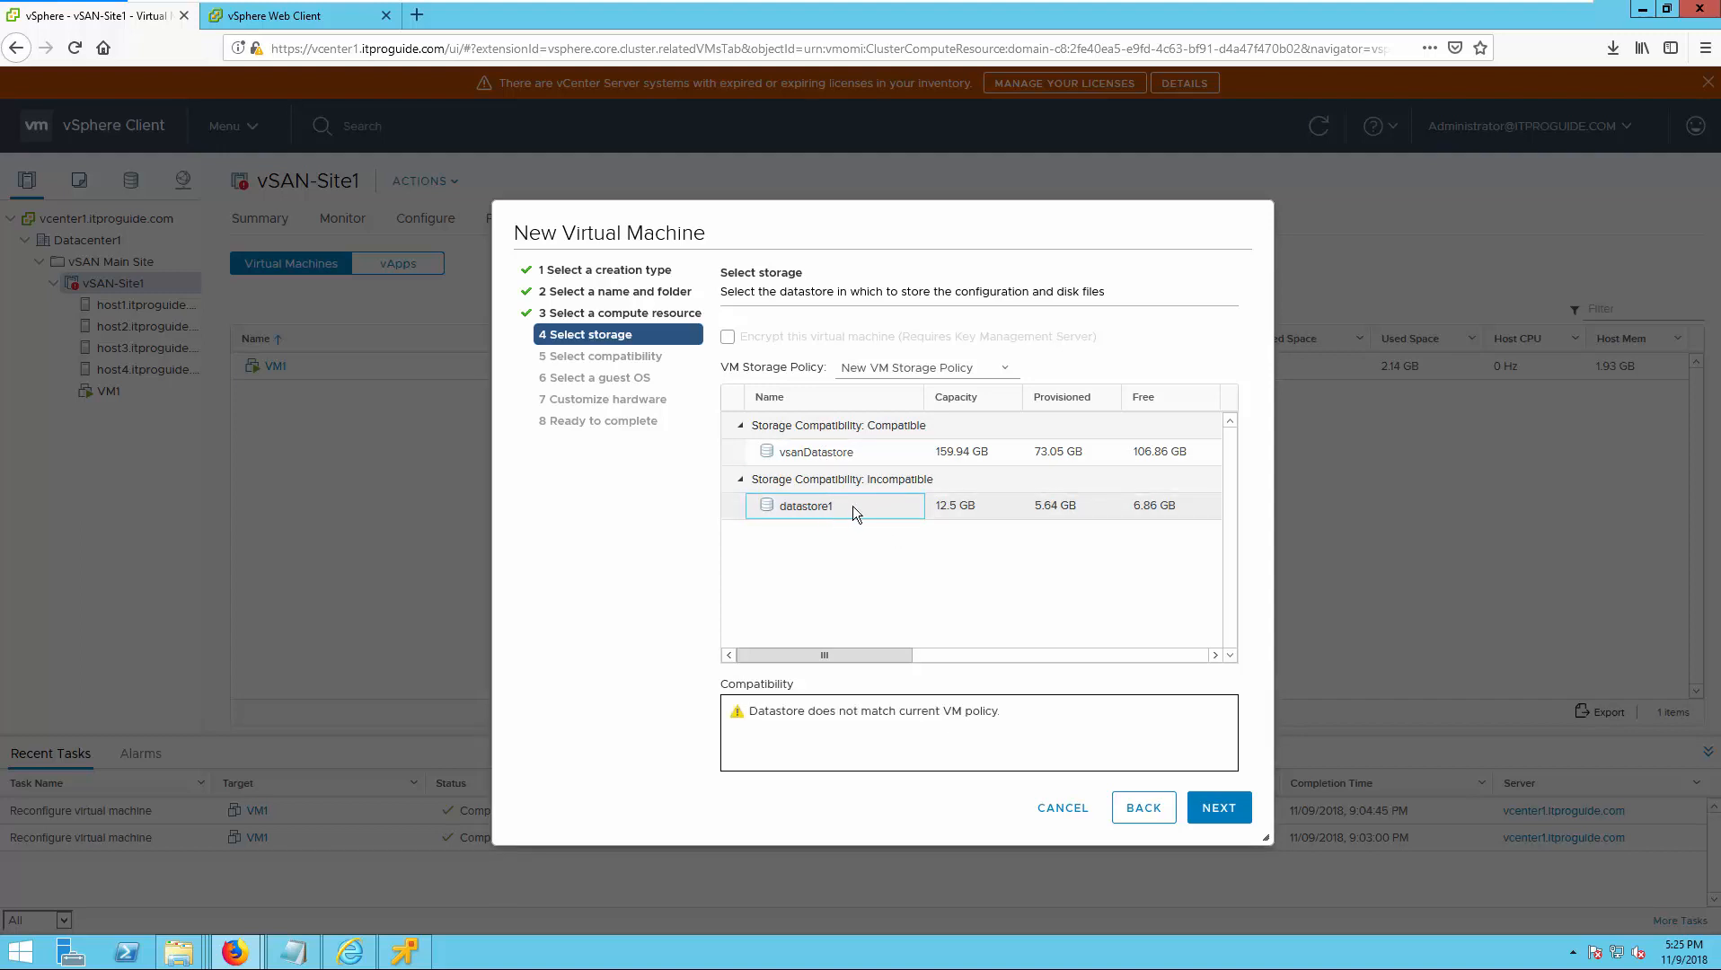
left_click(810, 456)
left_click(1230, 811)
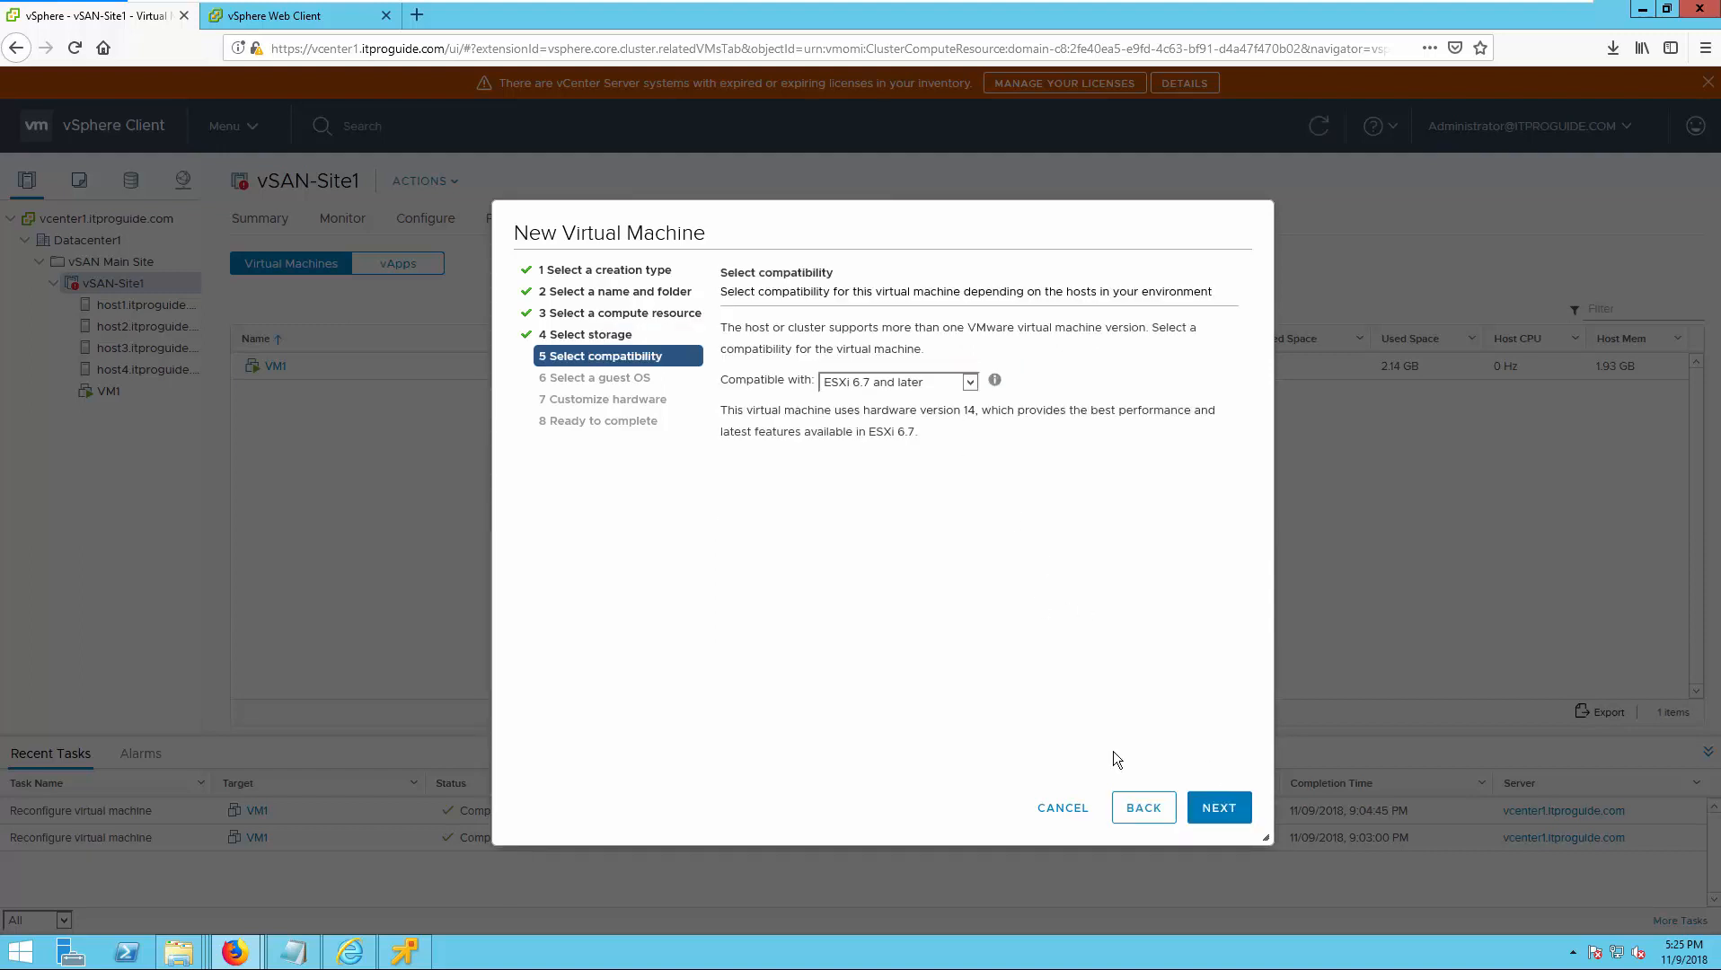
Create the virtual machine with ESXi 6.7 and later compatibility, Microsoft Windows Server 2012 (64-bit) as guest OS and the default hardware.
left_click(1236, 813)
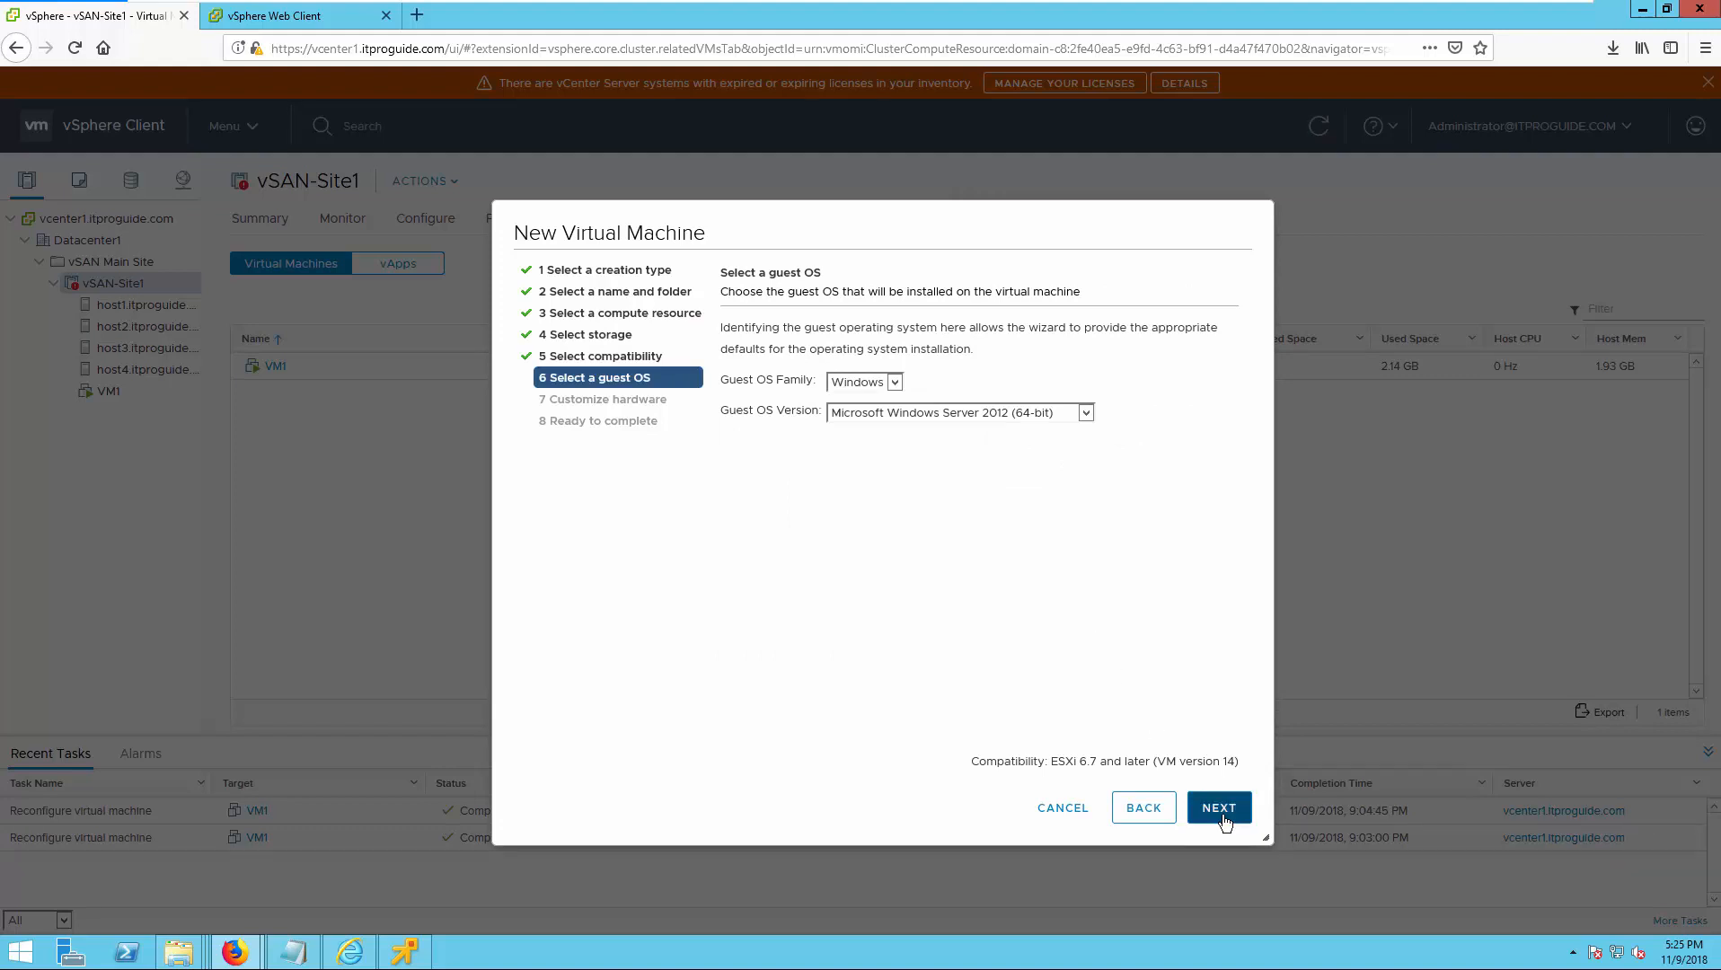
left_click(1221, 811)
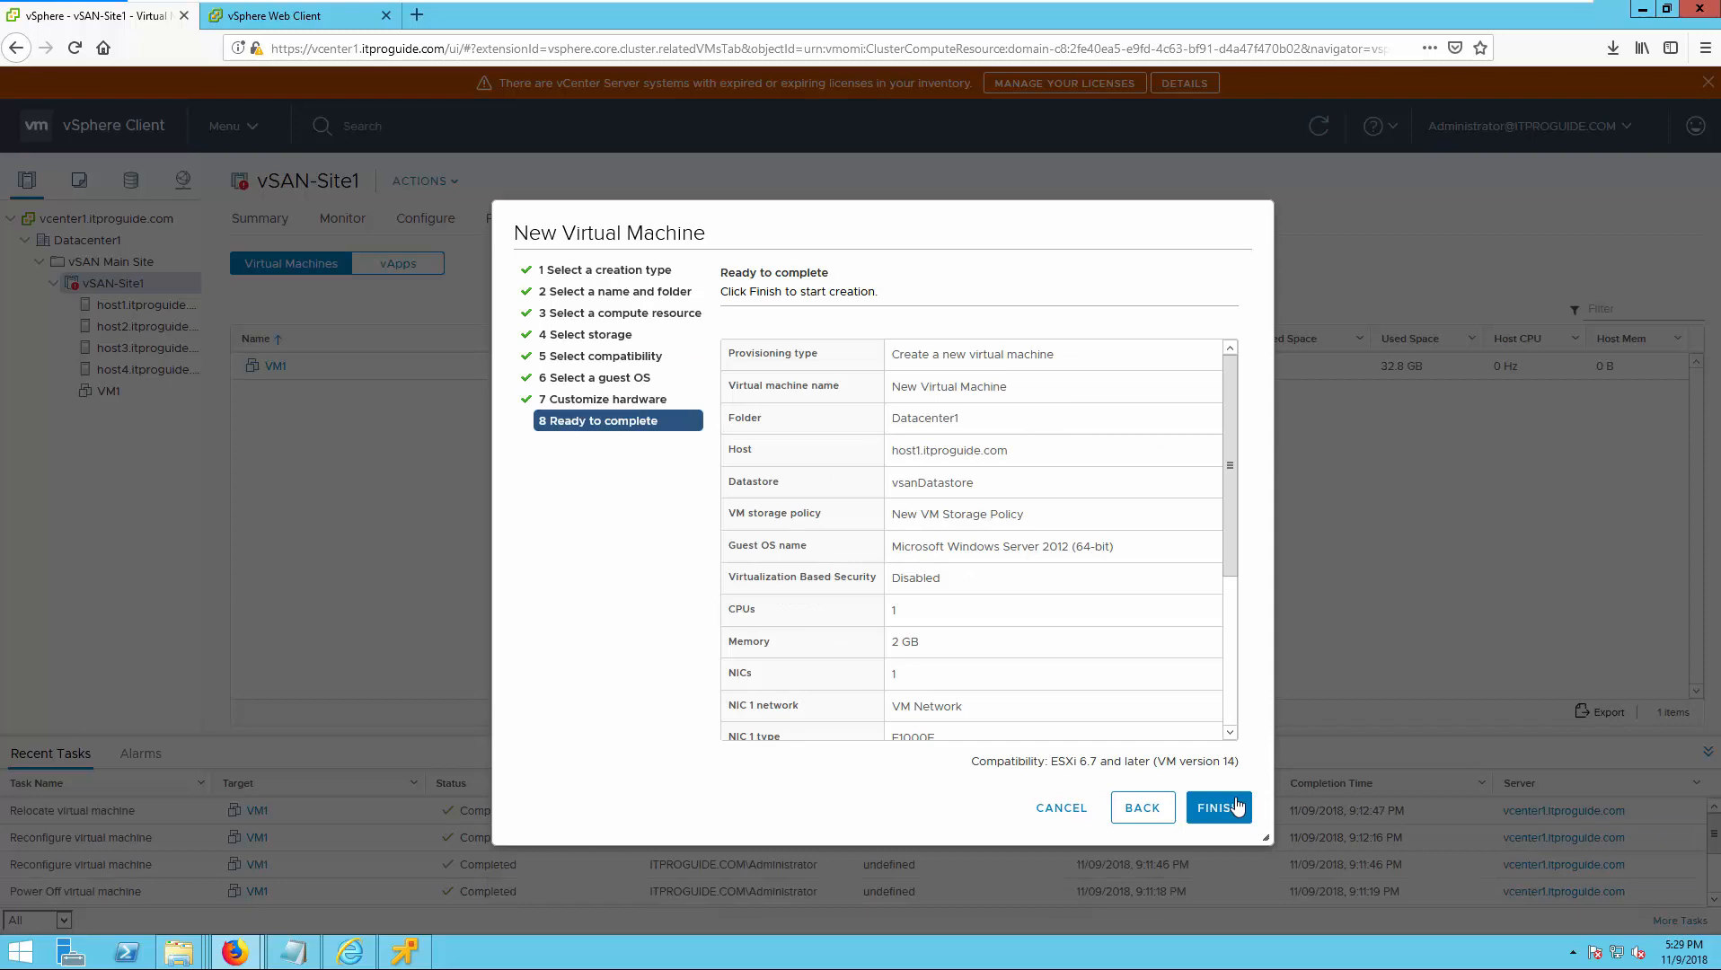
left_click(1237, 805)
left_click(1219, 804)
Power on New Virtual Machine and launch its remote console.
right_click(616, 373)
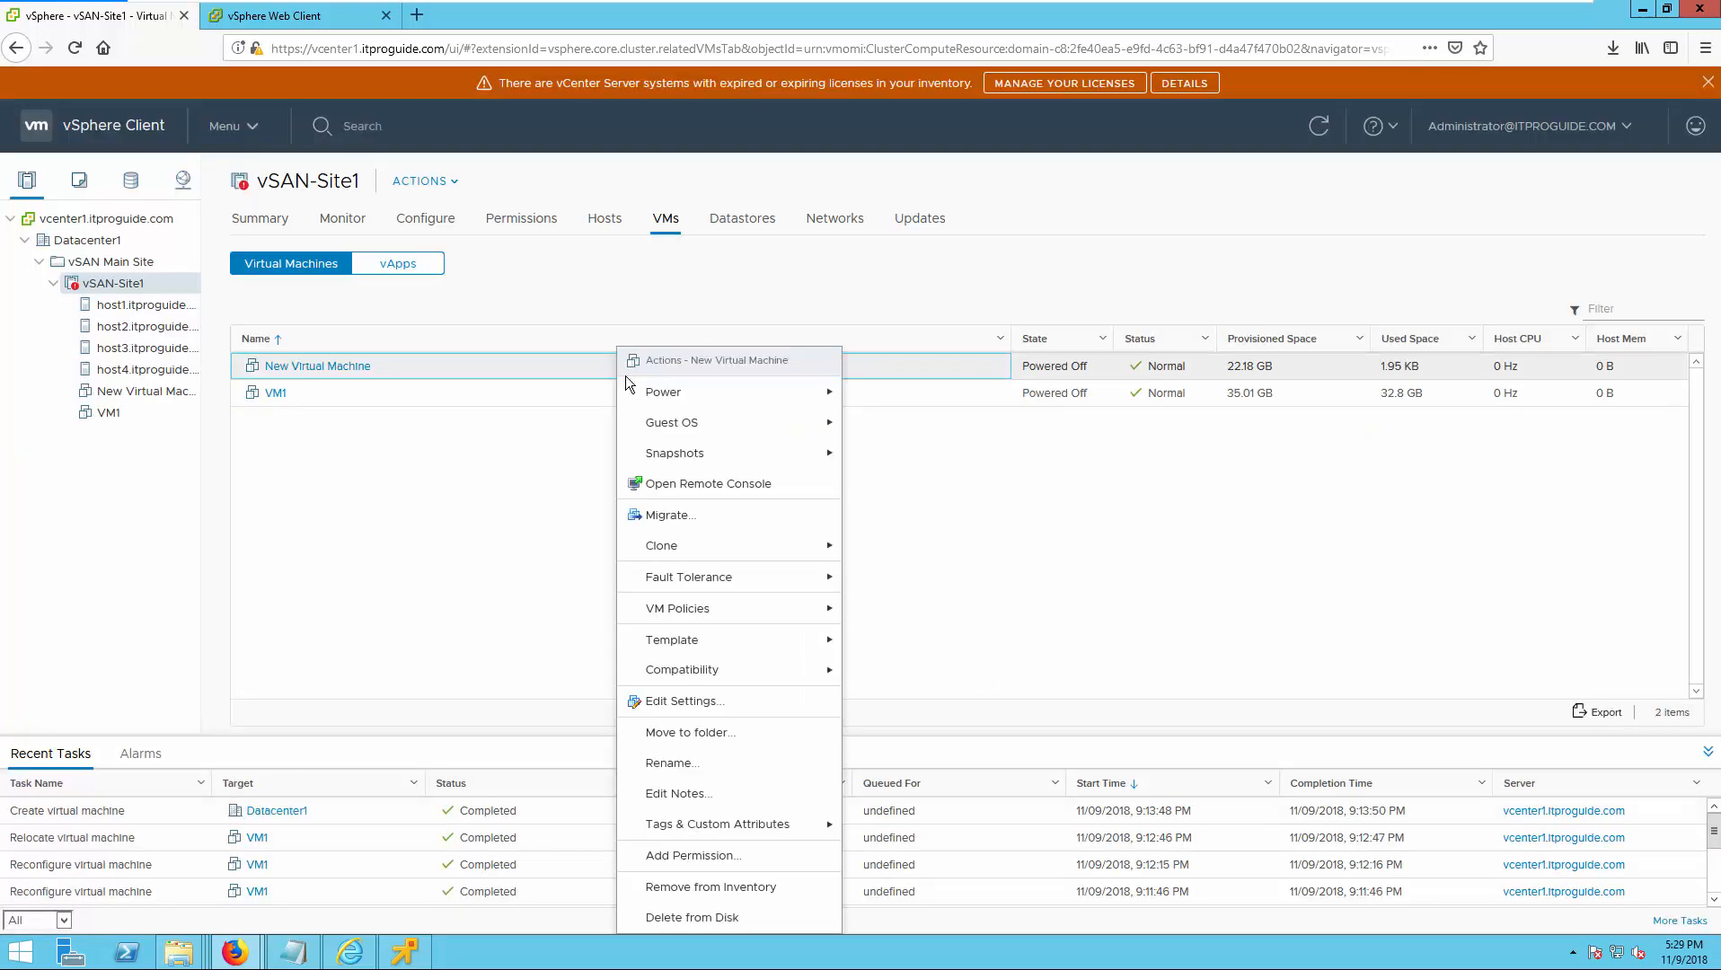
mouse_move(687, 399)
left_click(862, 392)
left_click(310, 366)
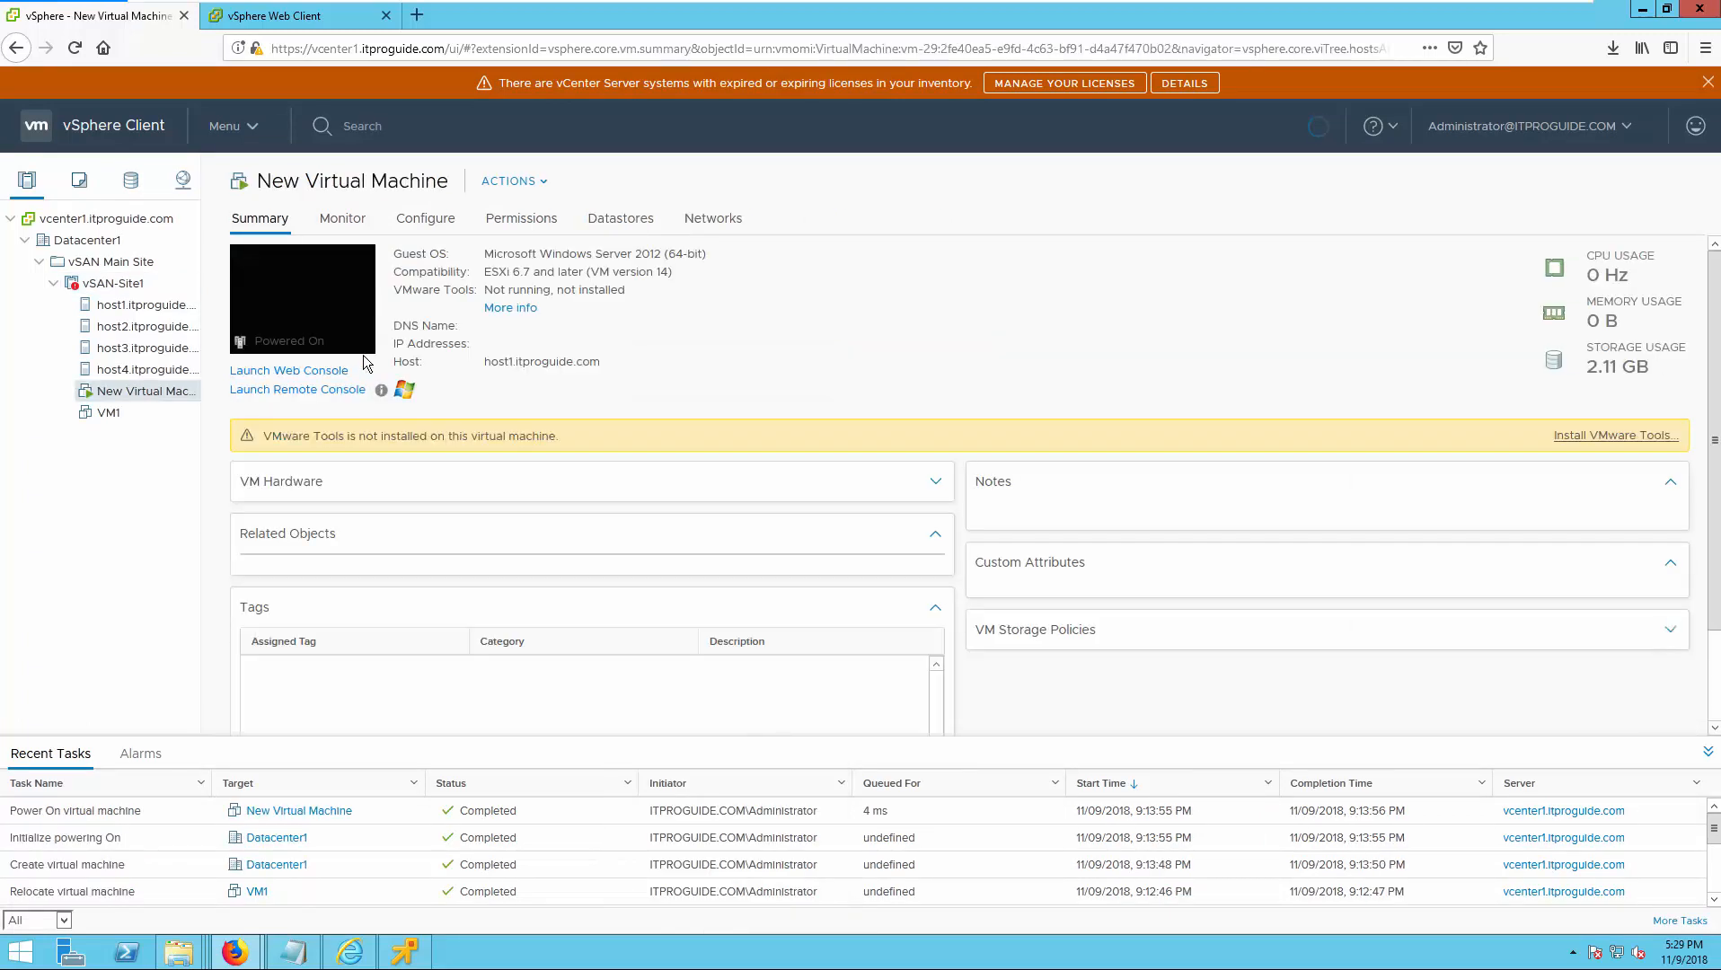
left_click(304, 389)
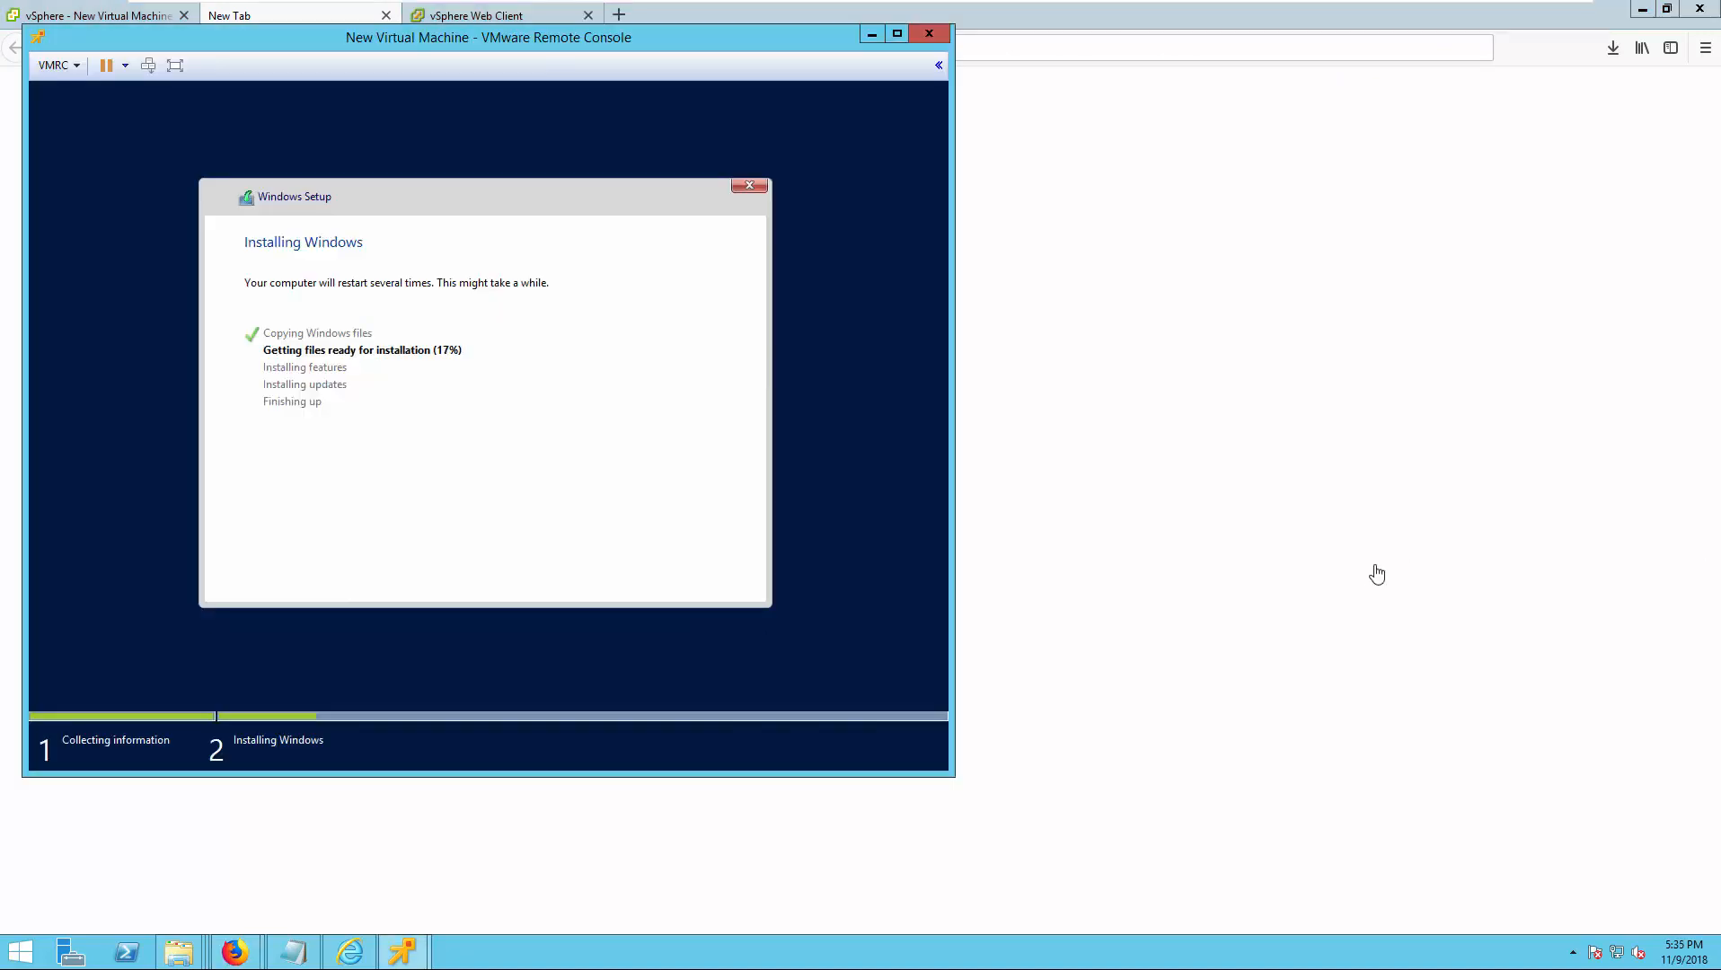
Minimize the remote console, switch to the vSphere Web Client and show the storage policy monitoring of New Virtual Machine.
left_click(870, 35)
left_click(90, 15)
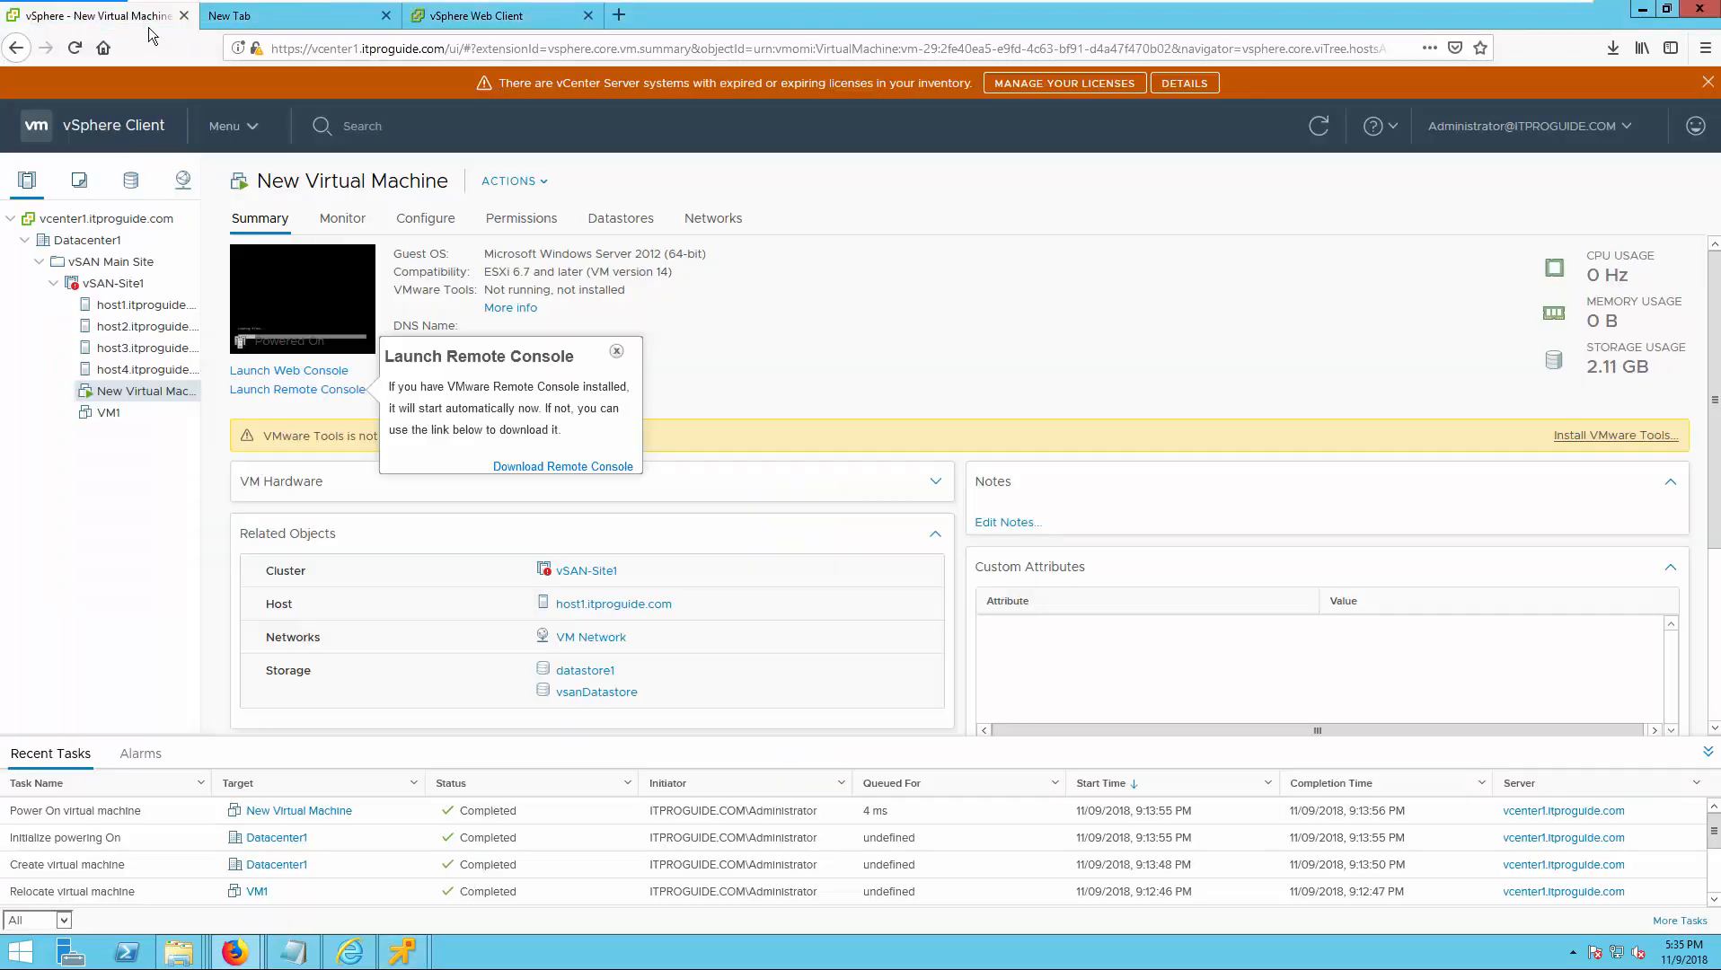
left_click(449, 18)
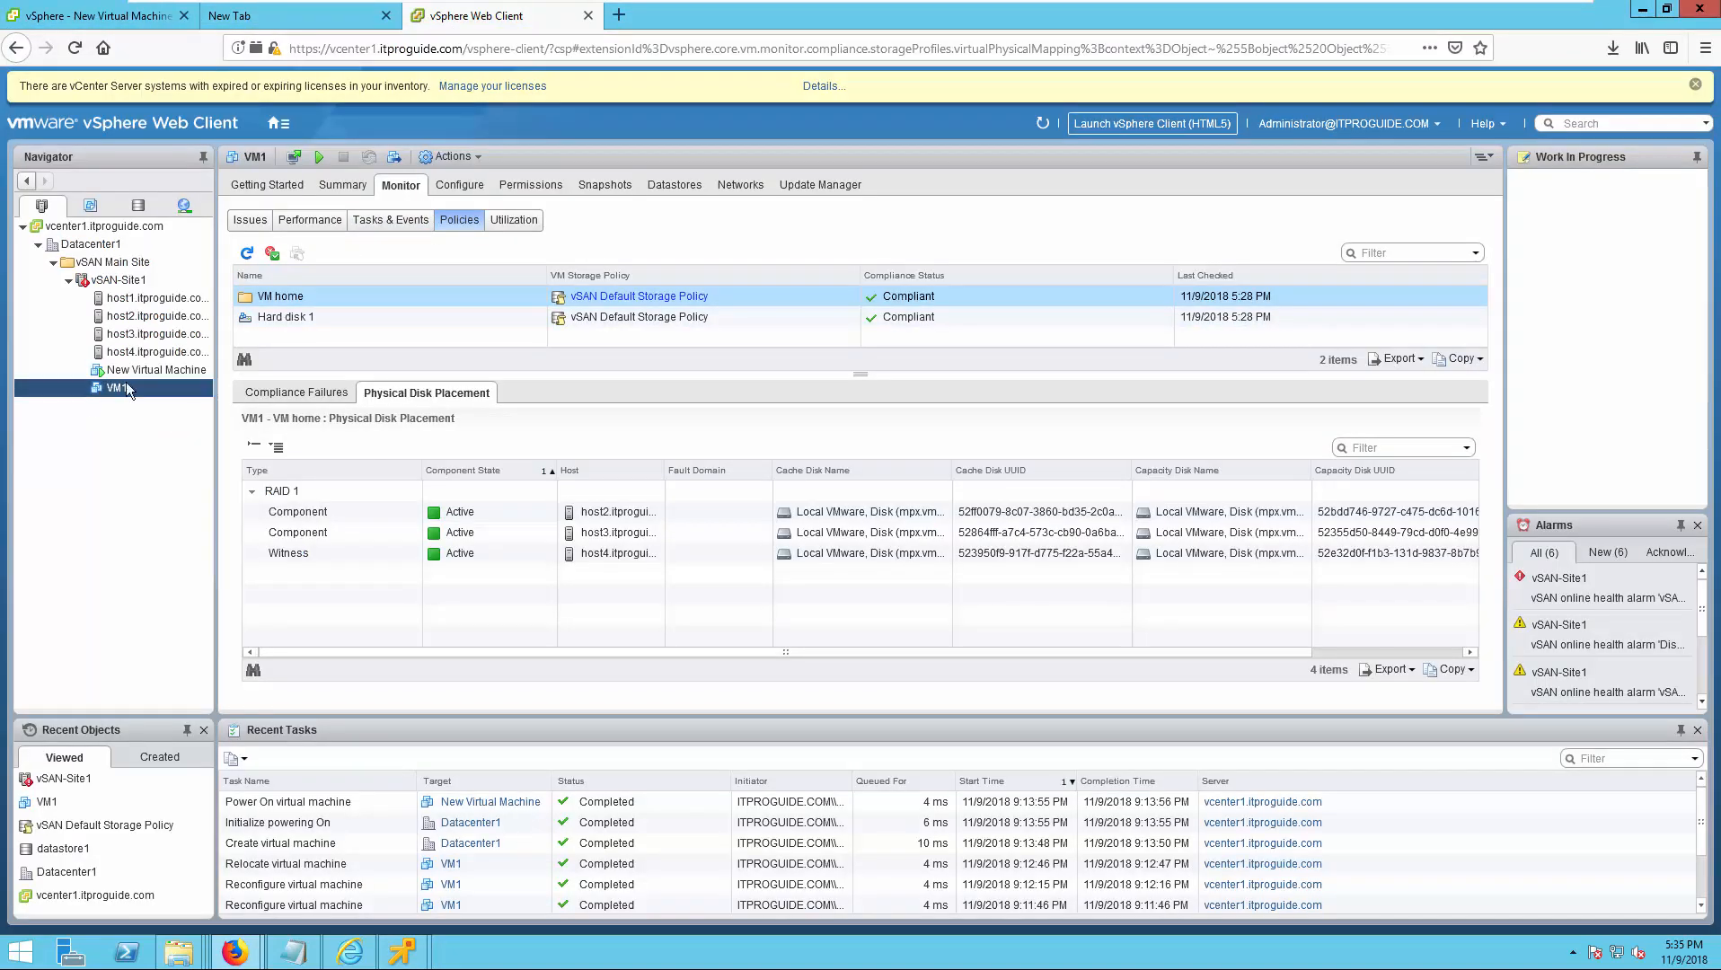
left_click(135, 370)
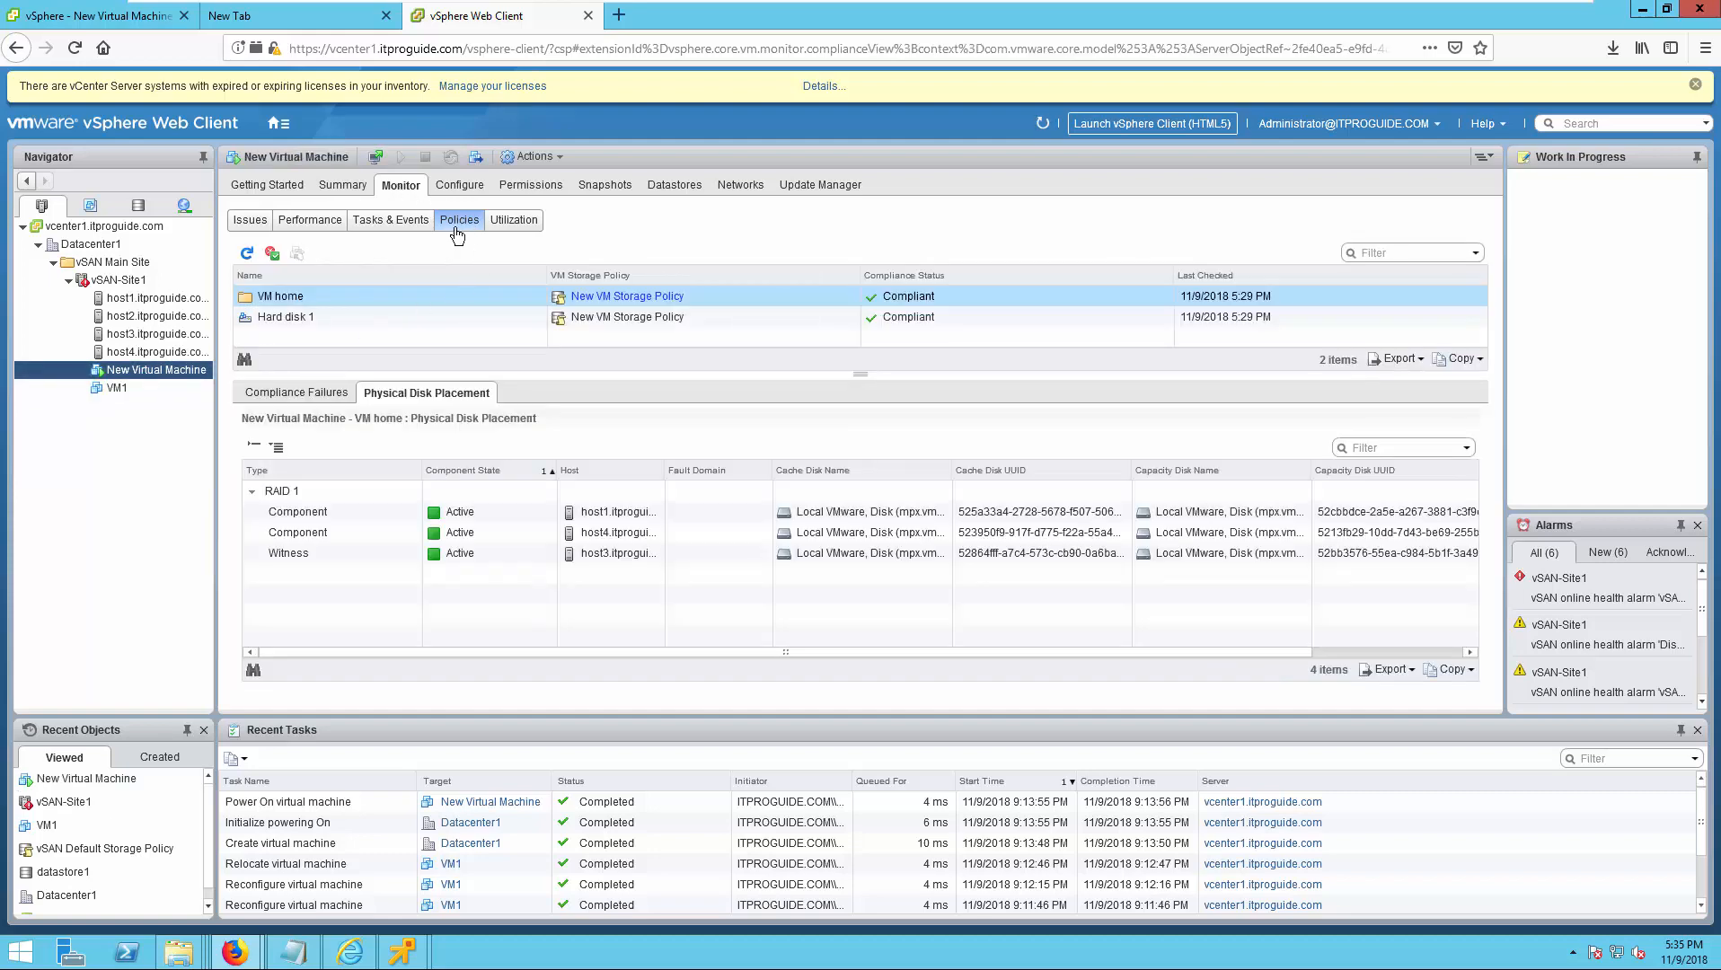
Examine the physical disk placement of Hard disk 1, comparing the components under both RAID 0 groups.
left_click(269, 317)
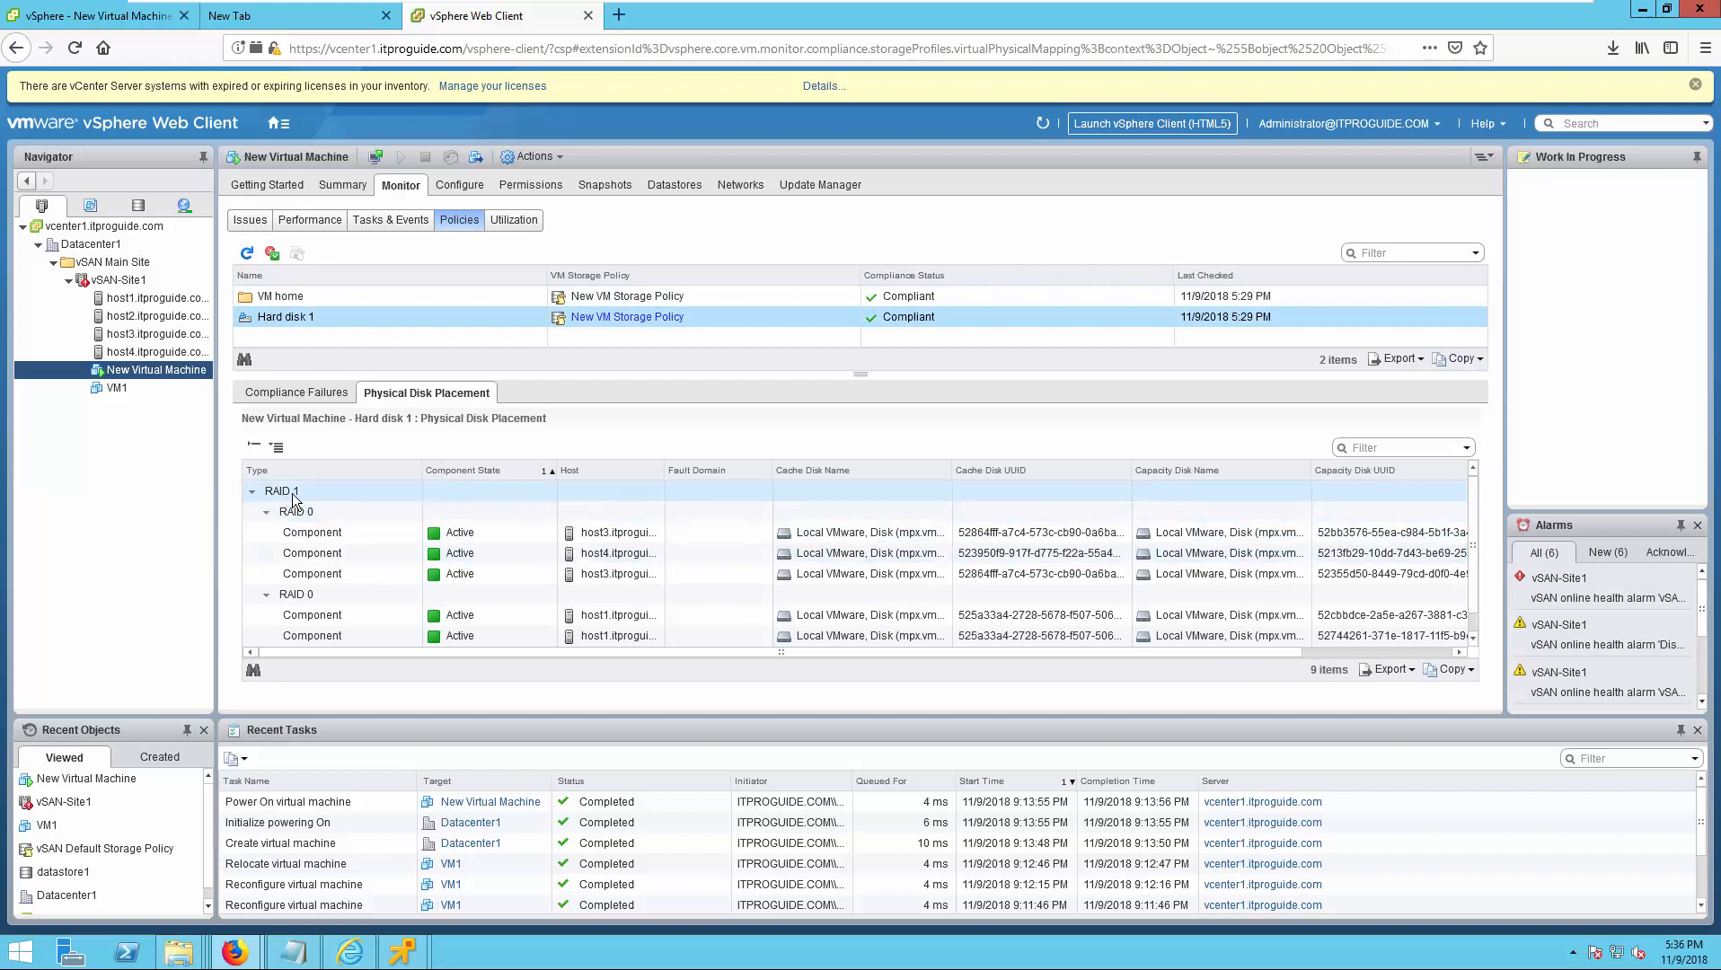
left_click(302, 596)
scroll(303, 606, "down", 1)
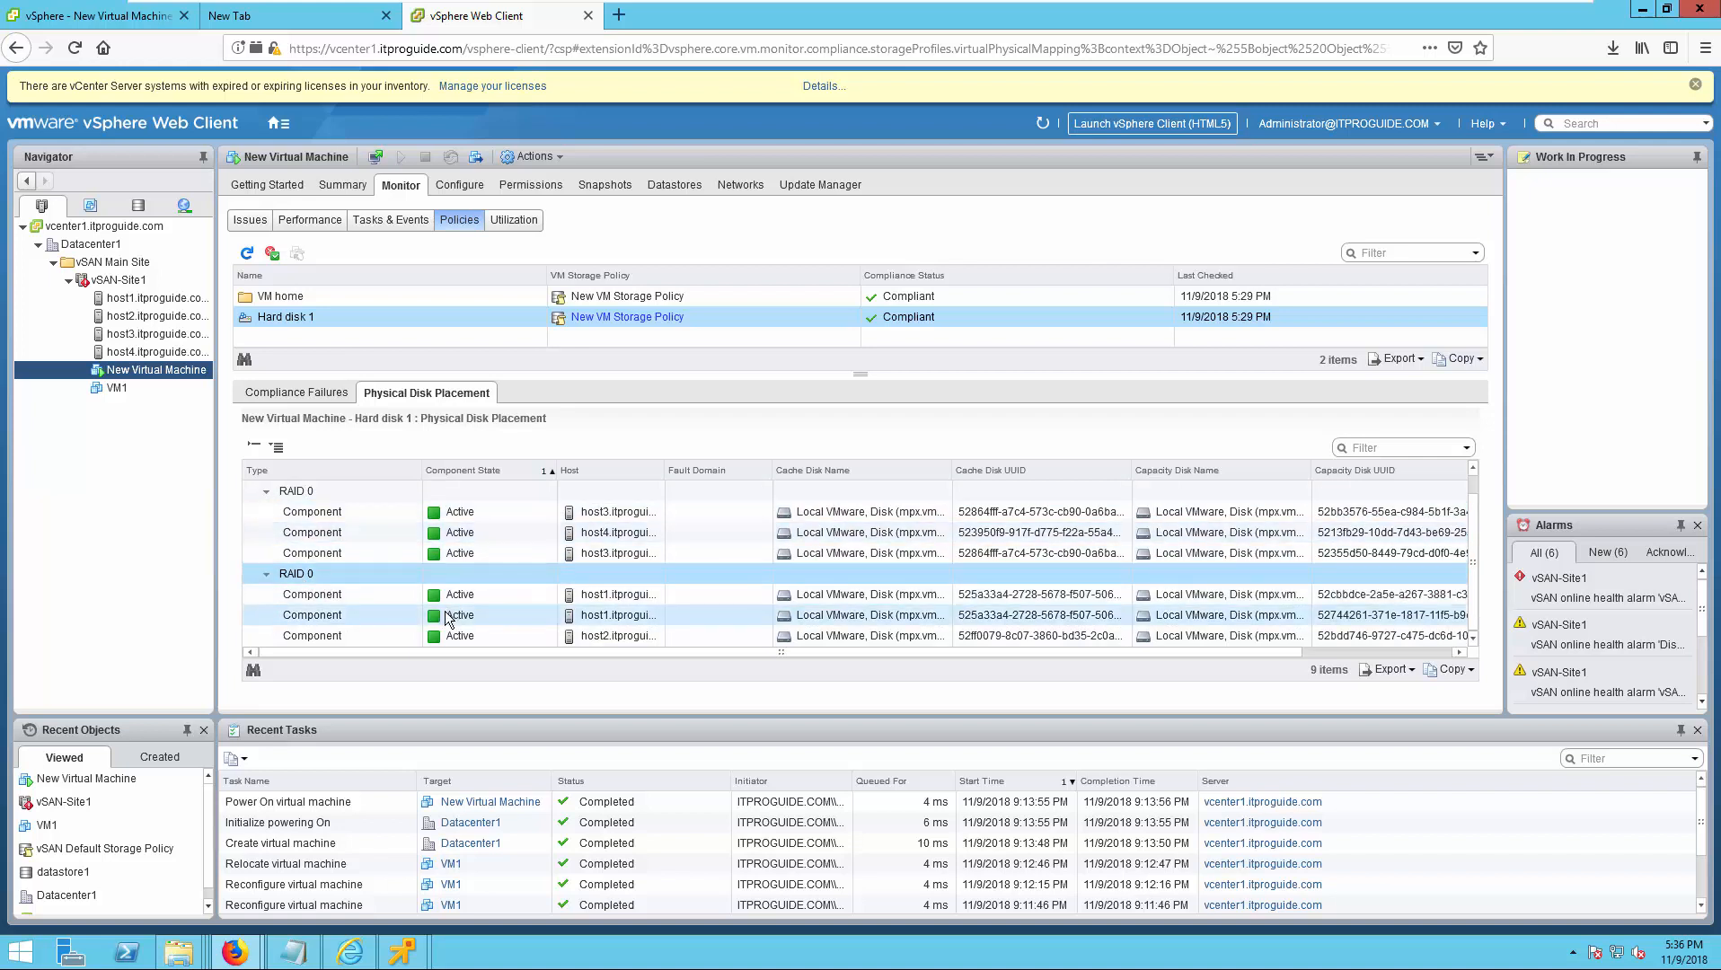
scroll(447, 618, "up", 1)
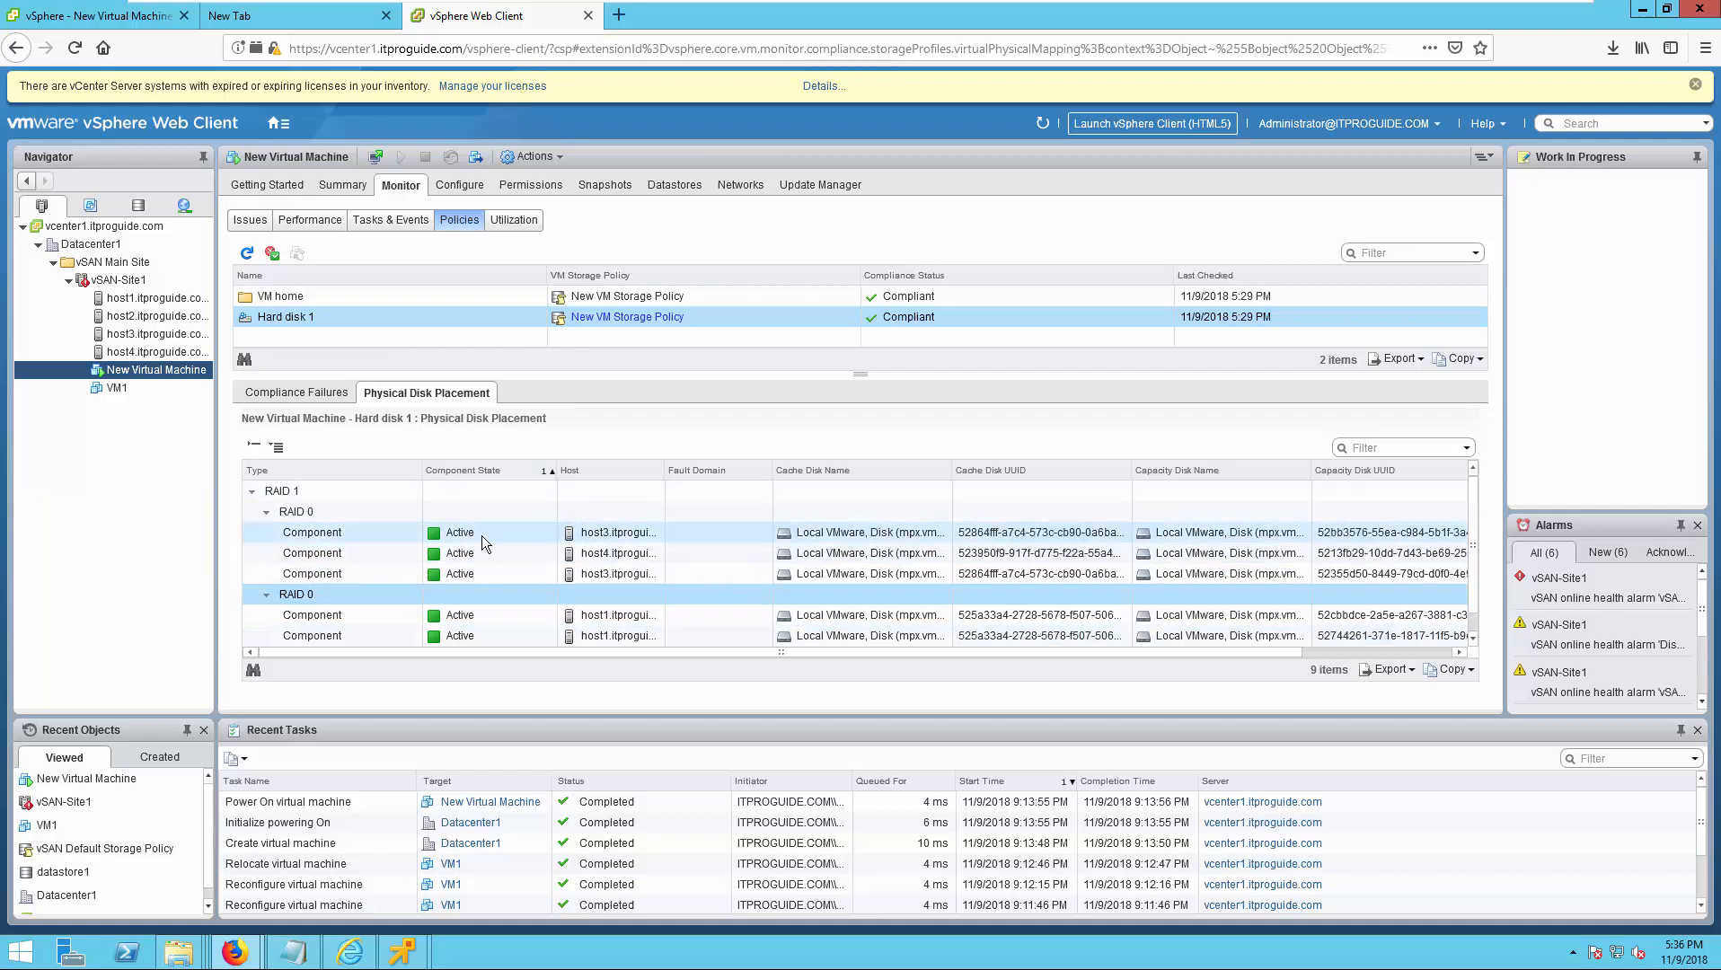
scroll(488, 584, "down", 1)
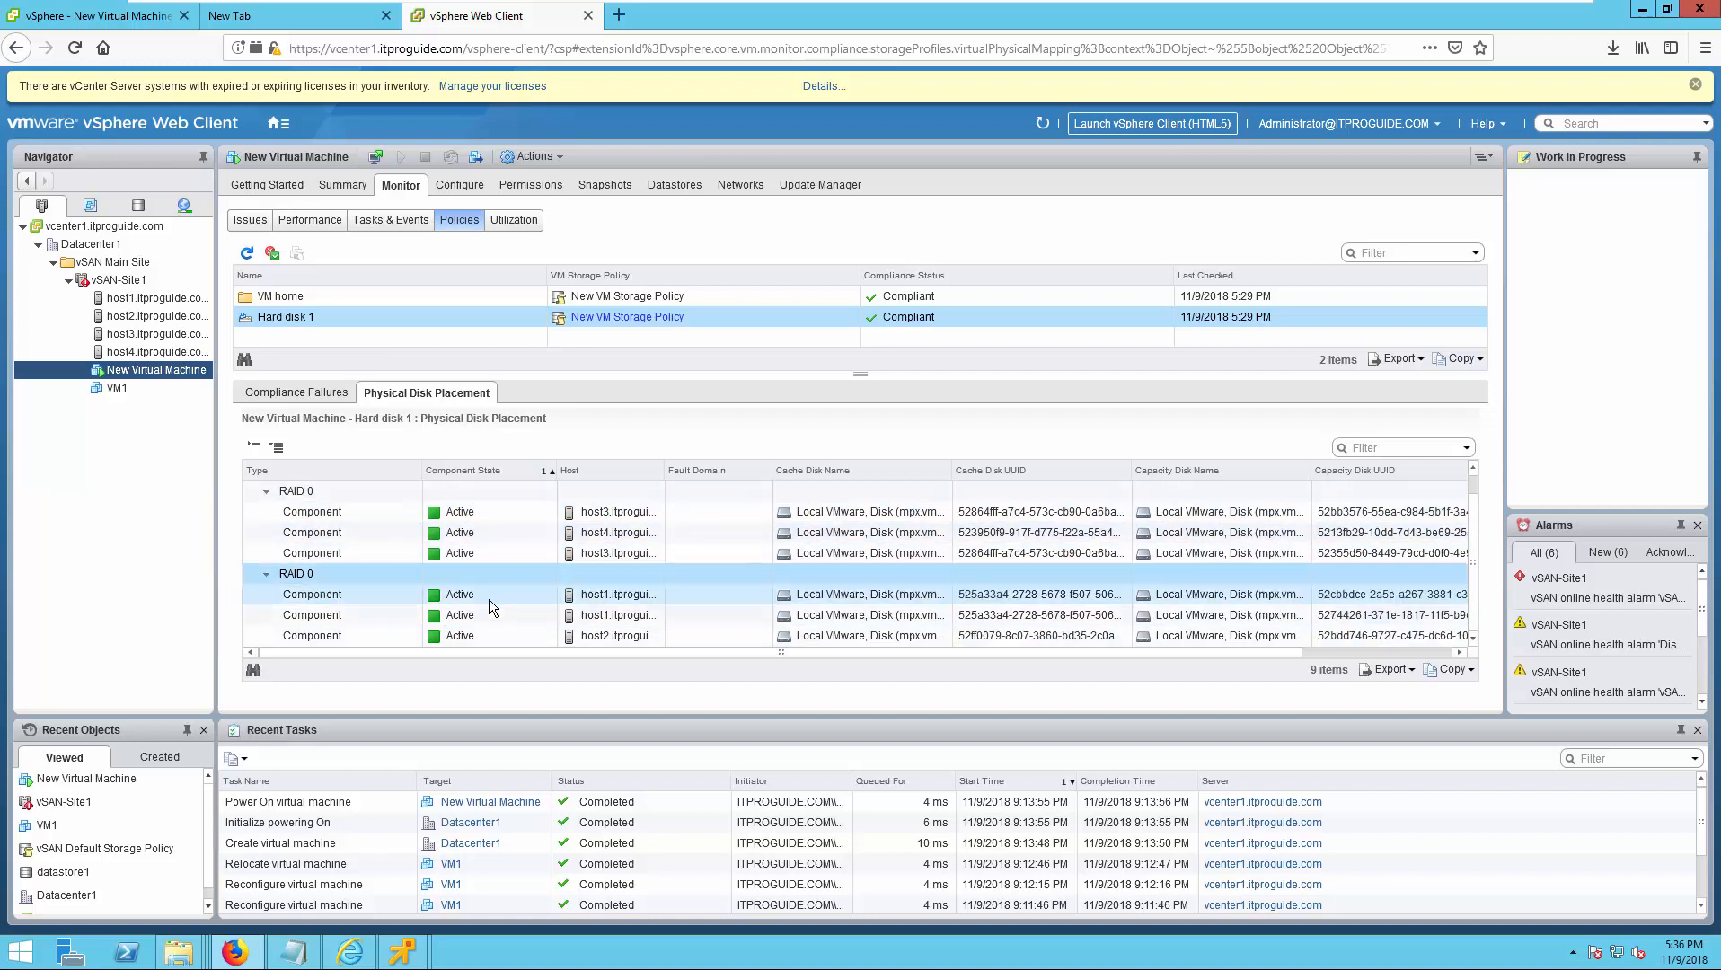